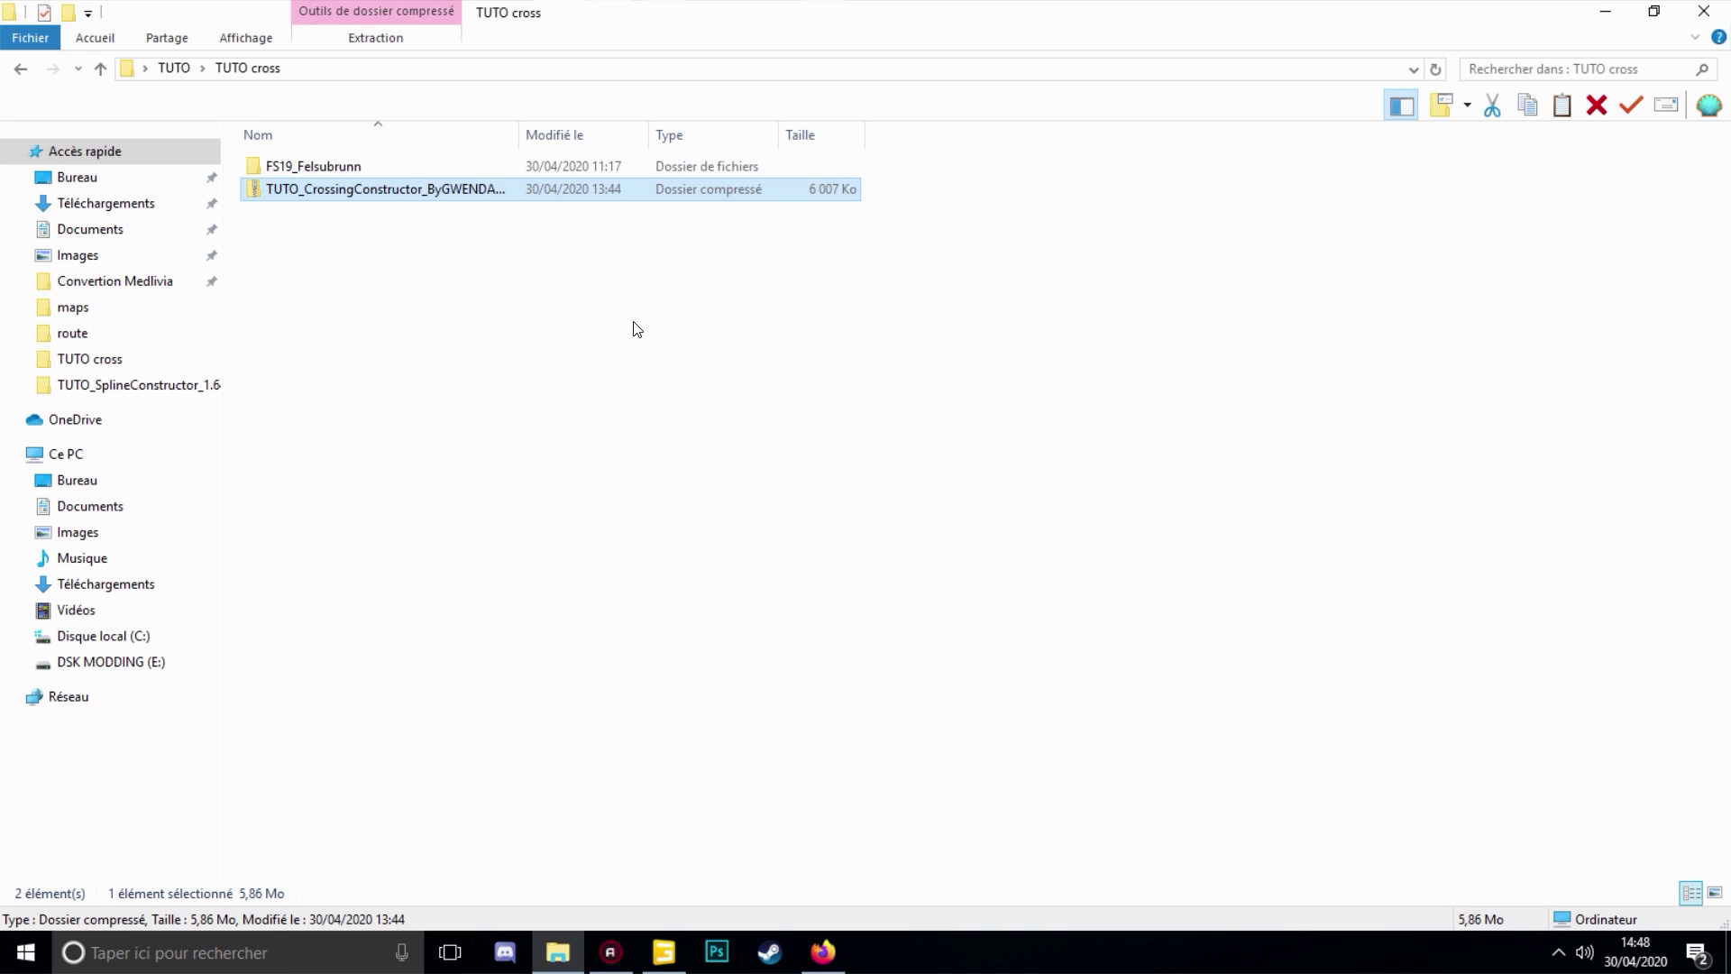
# Extract the CrossingConstructor zip archive into its own folder inside TUTO cross
pyautogui.click(332, 189)
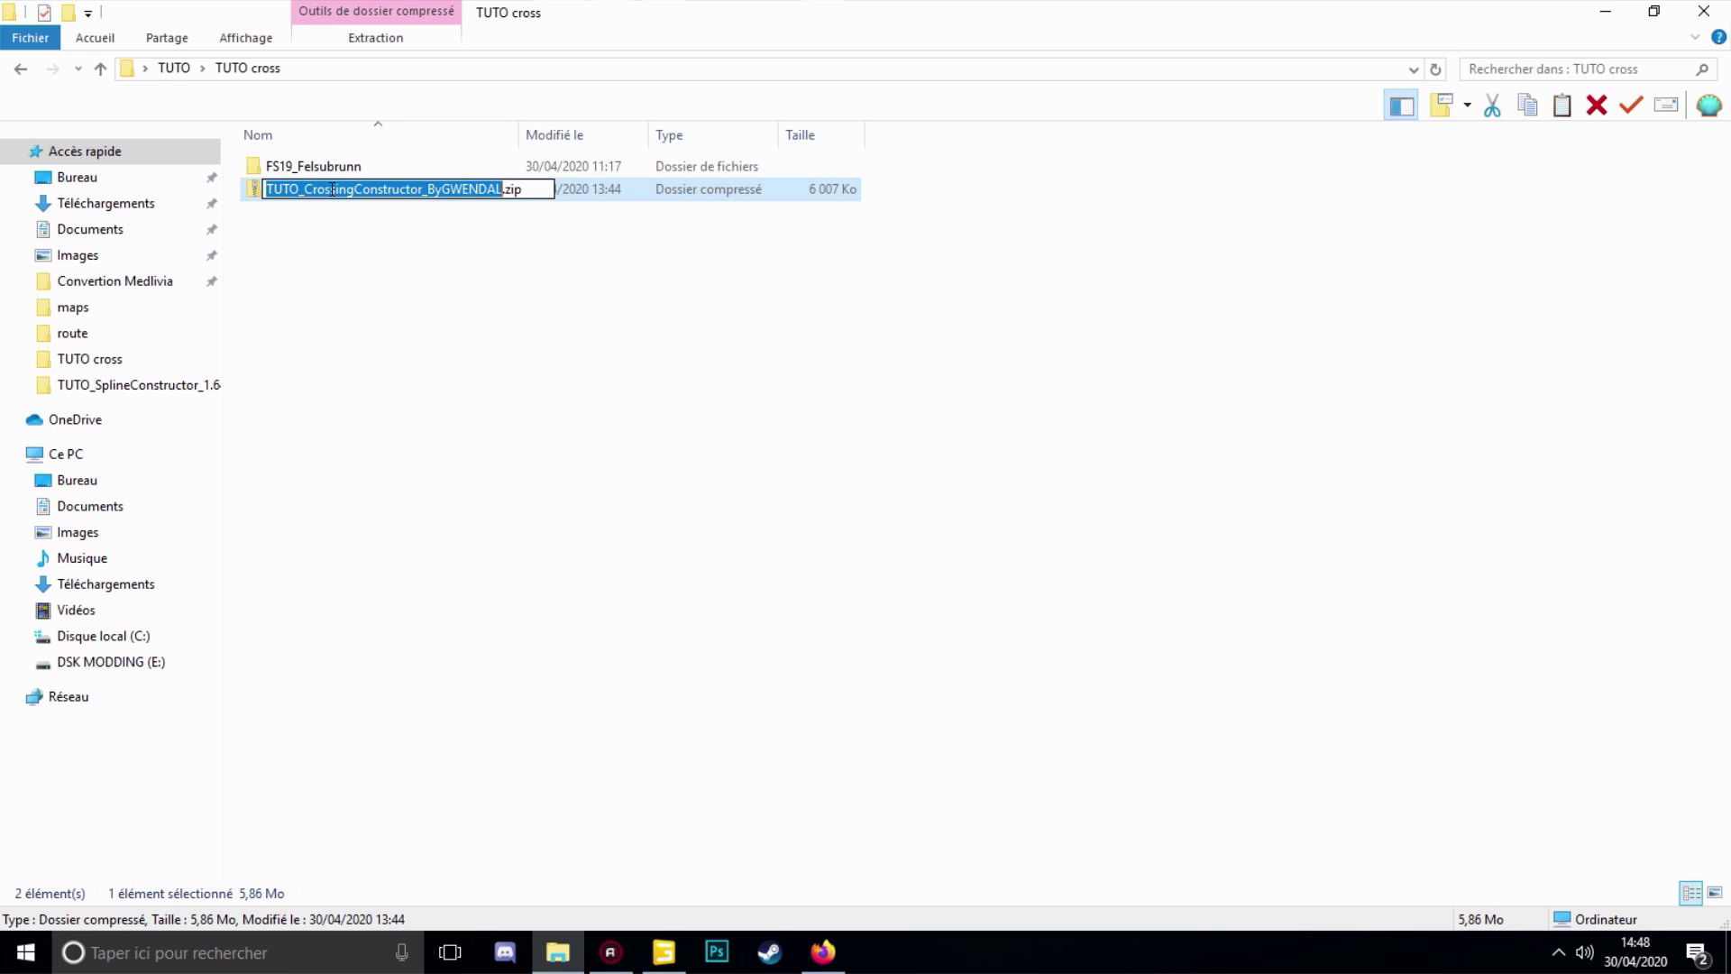
pyautogui.click(439, 272)
pyautogui.click(322, 193)
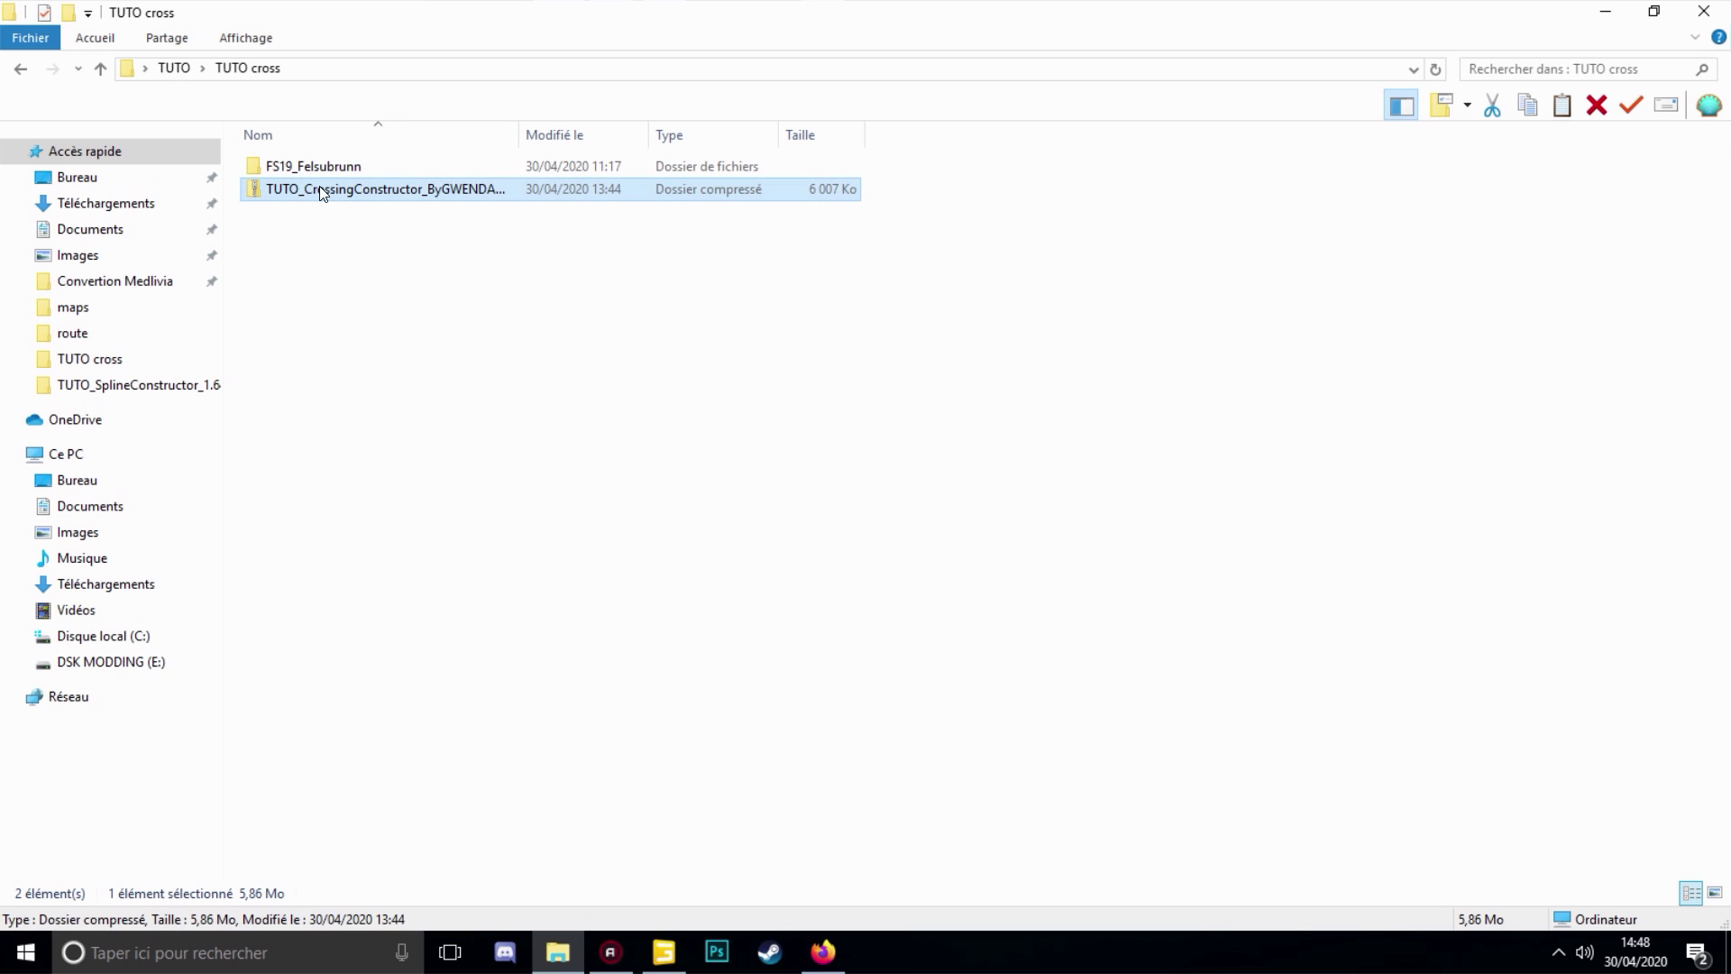
pyautogui.rightClick(323, 193)
pyautogui.click(388, 258)
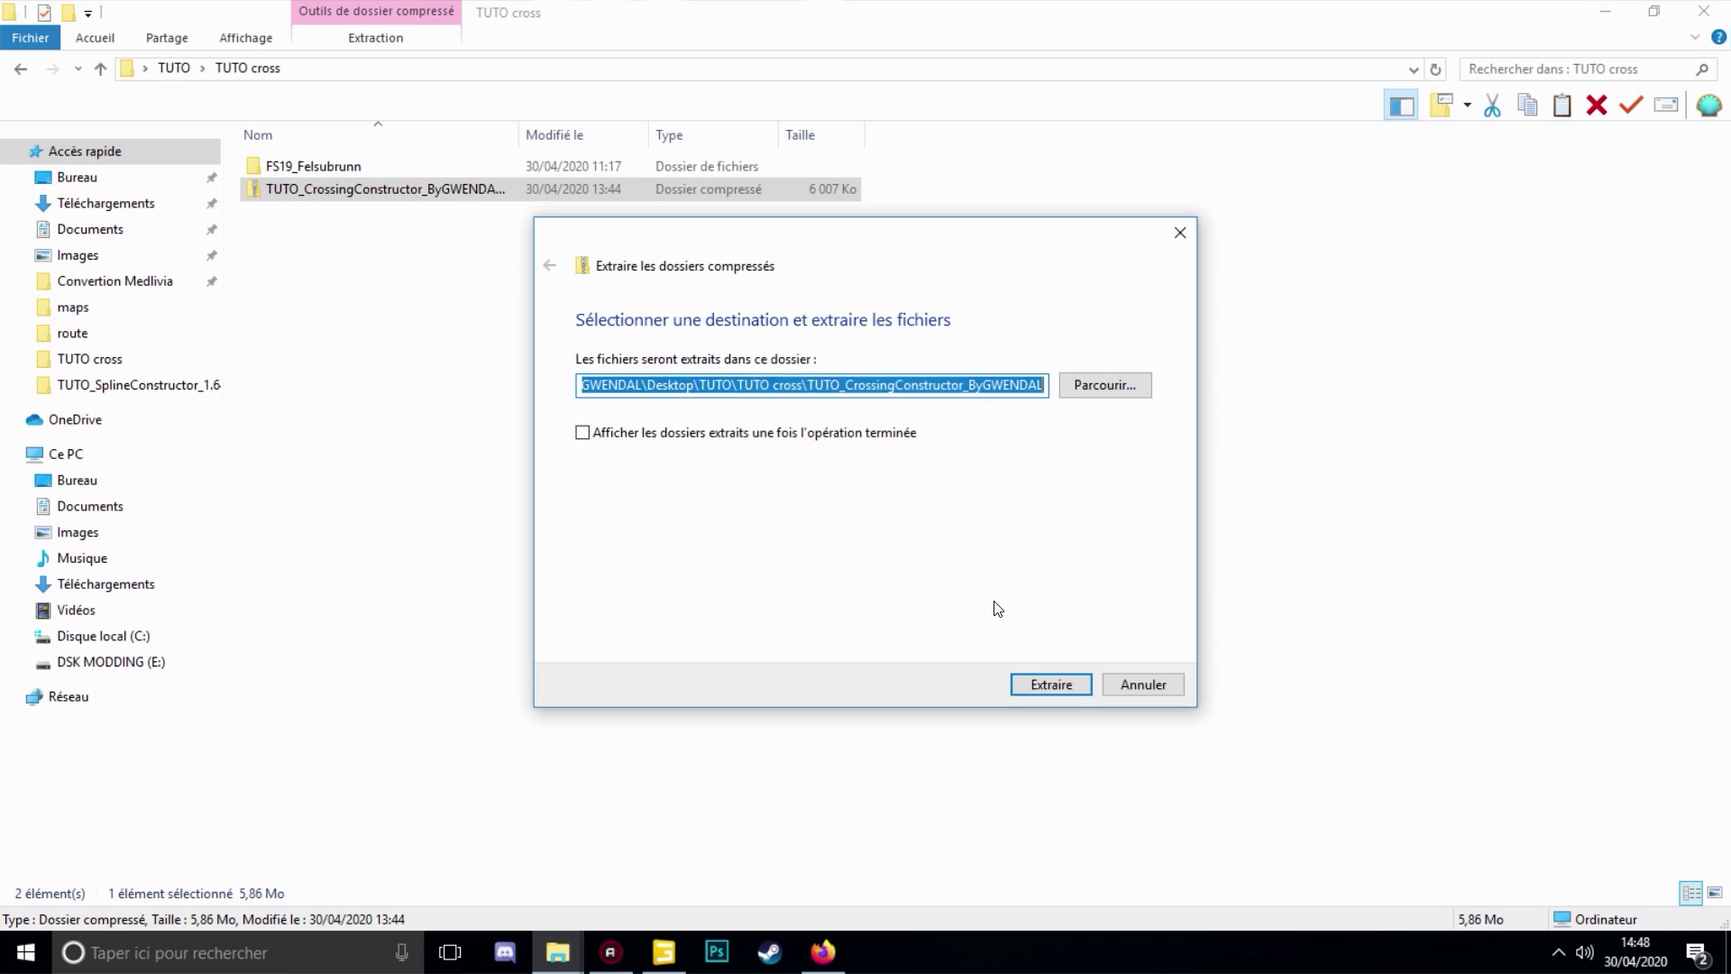
pyautogui.click(1026, 686)
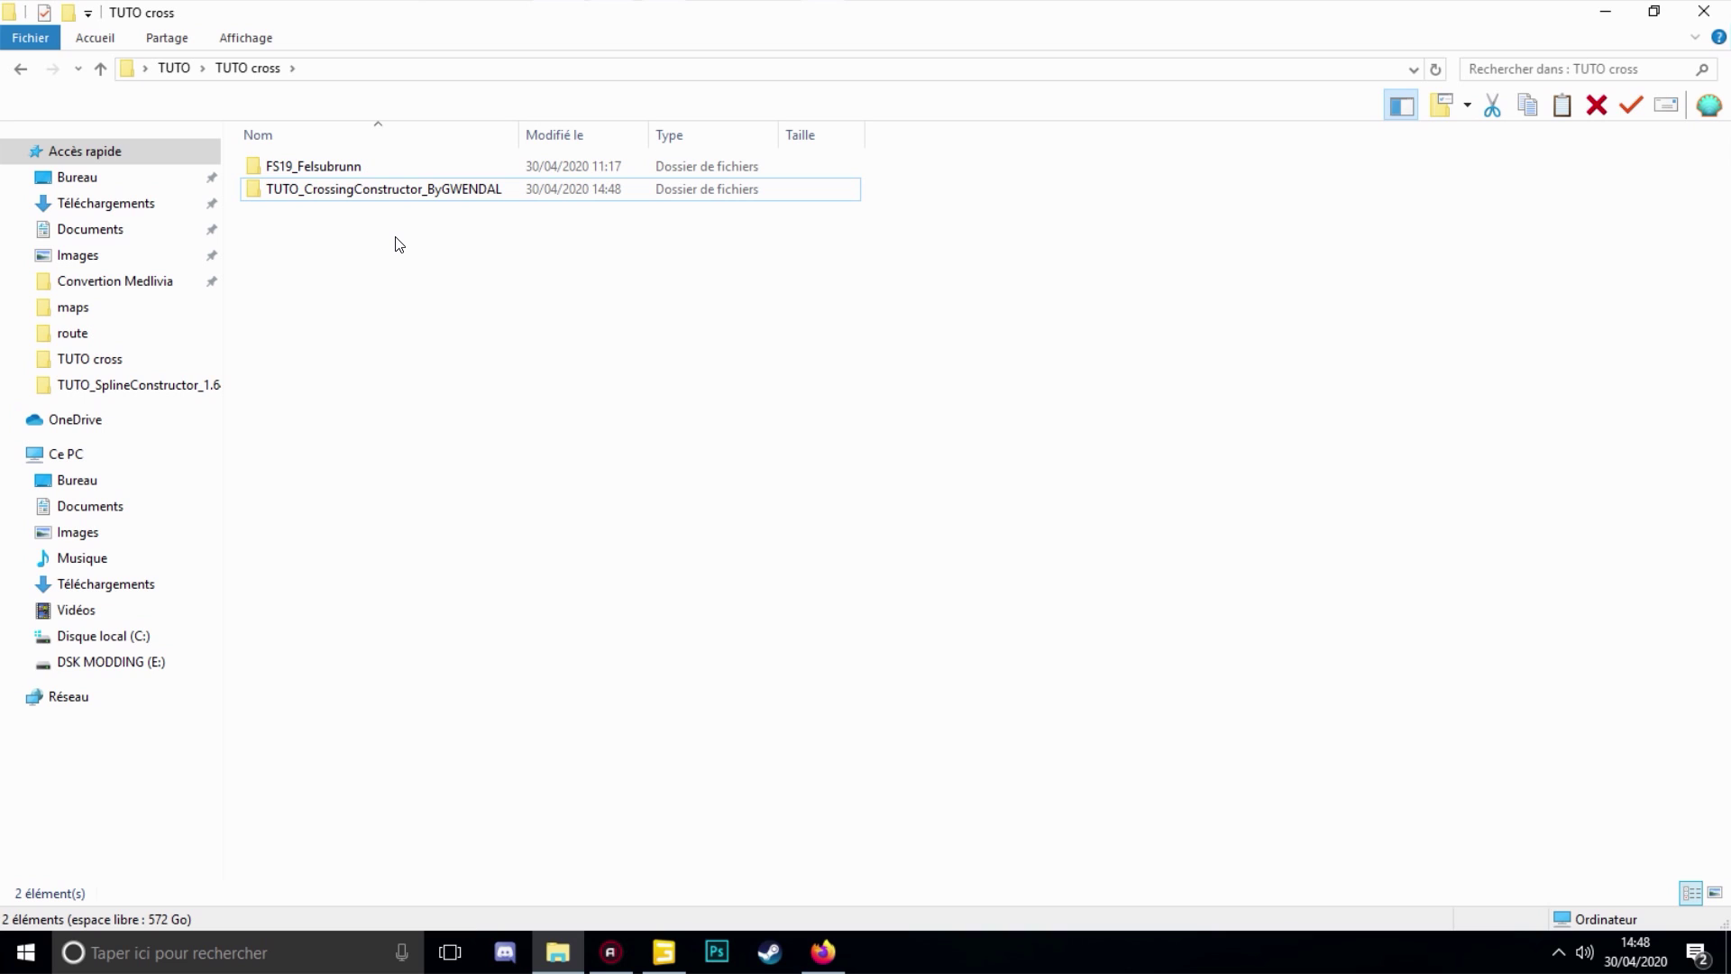
# Open mapDE.i3d from the maps folder of FS19_Felsubrunn in GIANTS Editor
pyautogui.doubleClick(355, 164)
pyautogui.doubleClick(354, 166)
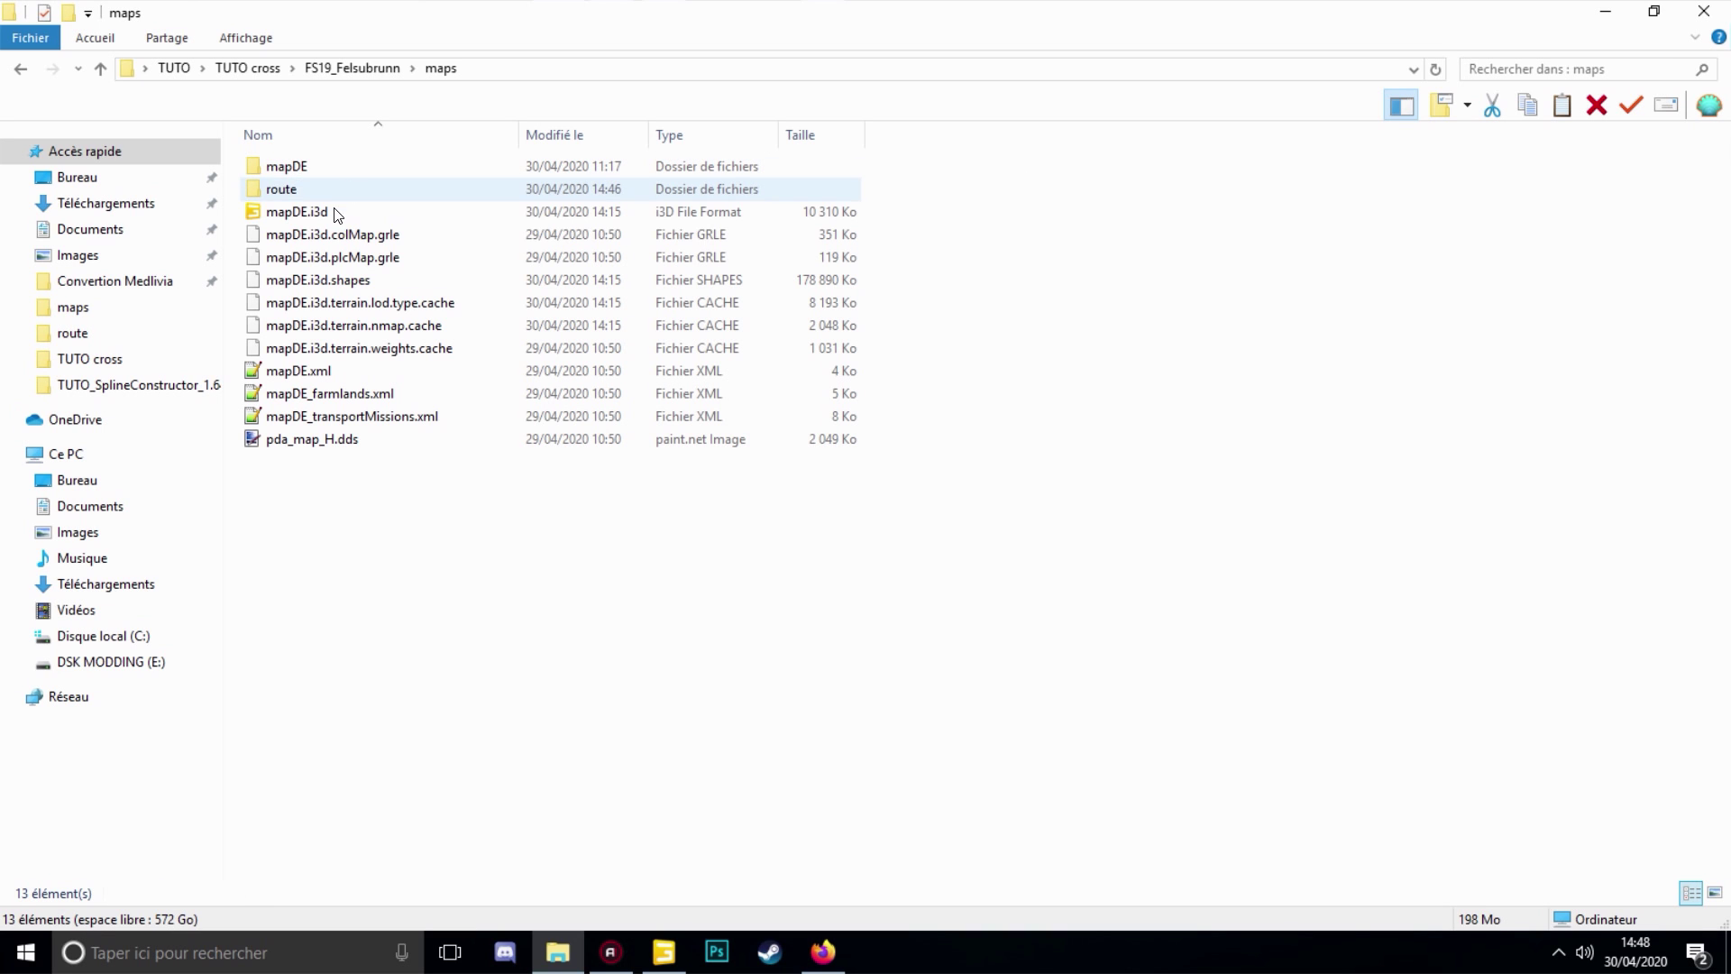
pyautogui.doubleClick(297, 212)
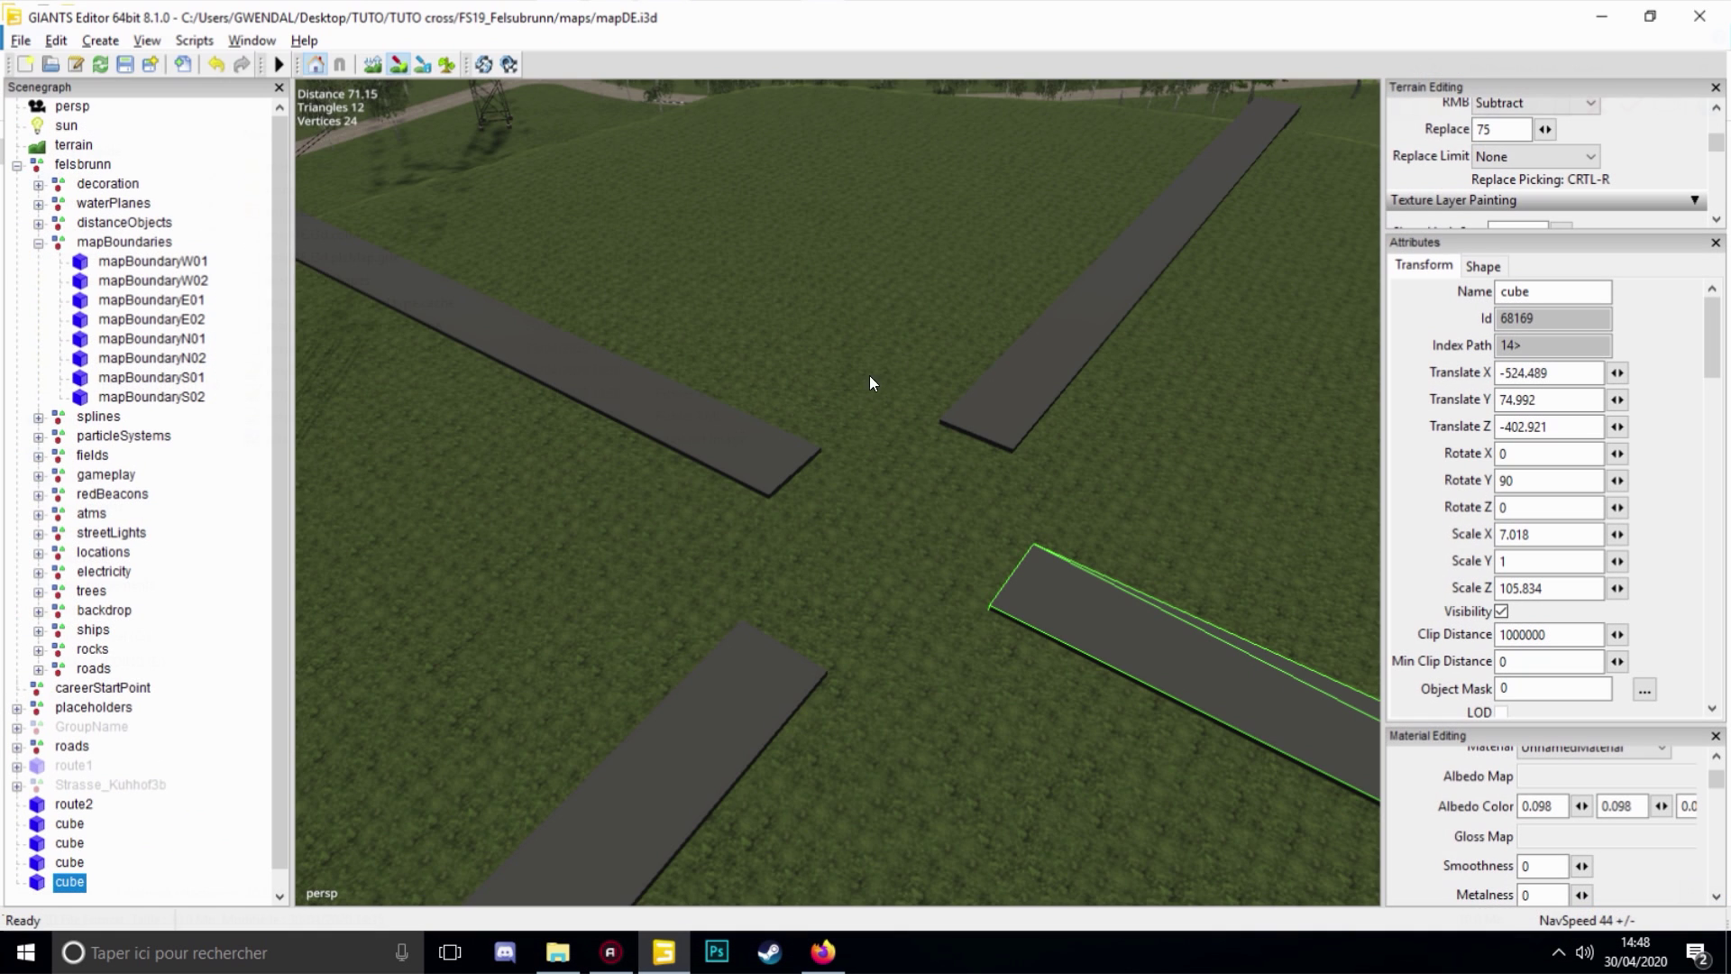
# Examine the four cube road segments around the open crossing, selecting each one in turn
pyautogui.keyDown('alt'); pyautogui.moveTo(922, 289); pyautogui.dragTo(1055, 128); pyautogui.keyUp('alt')
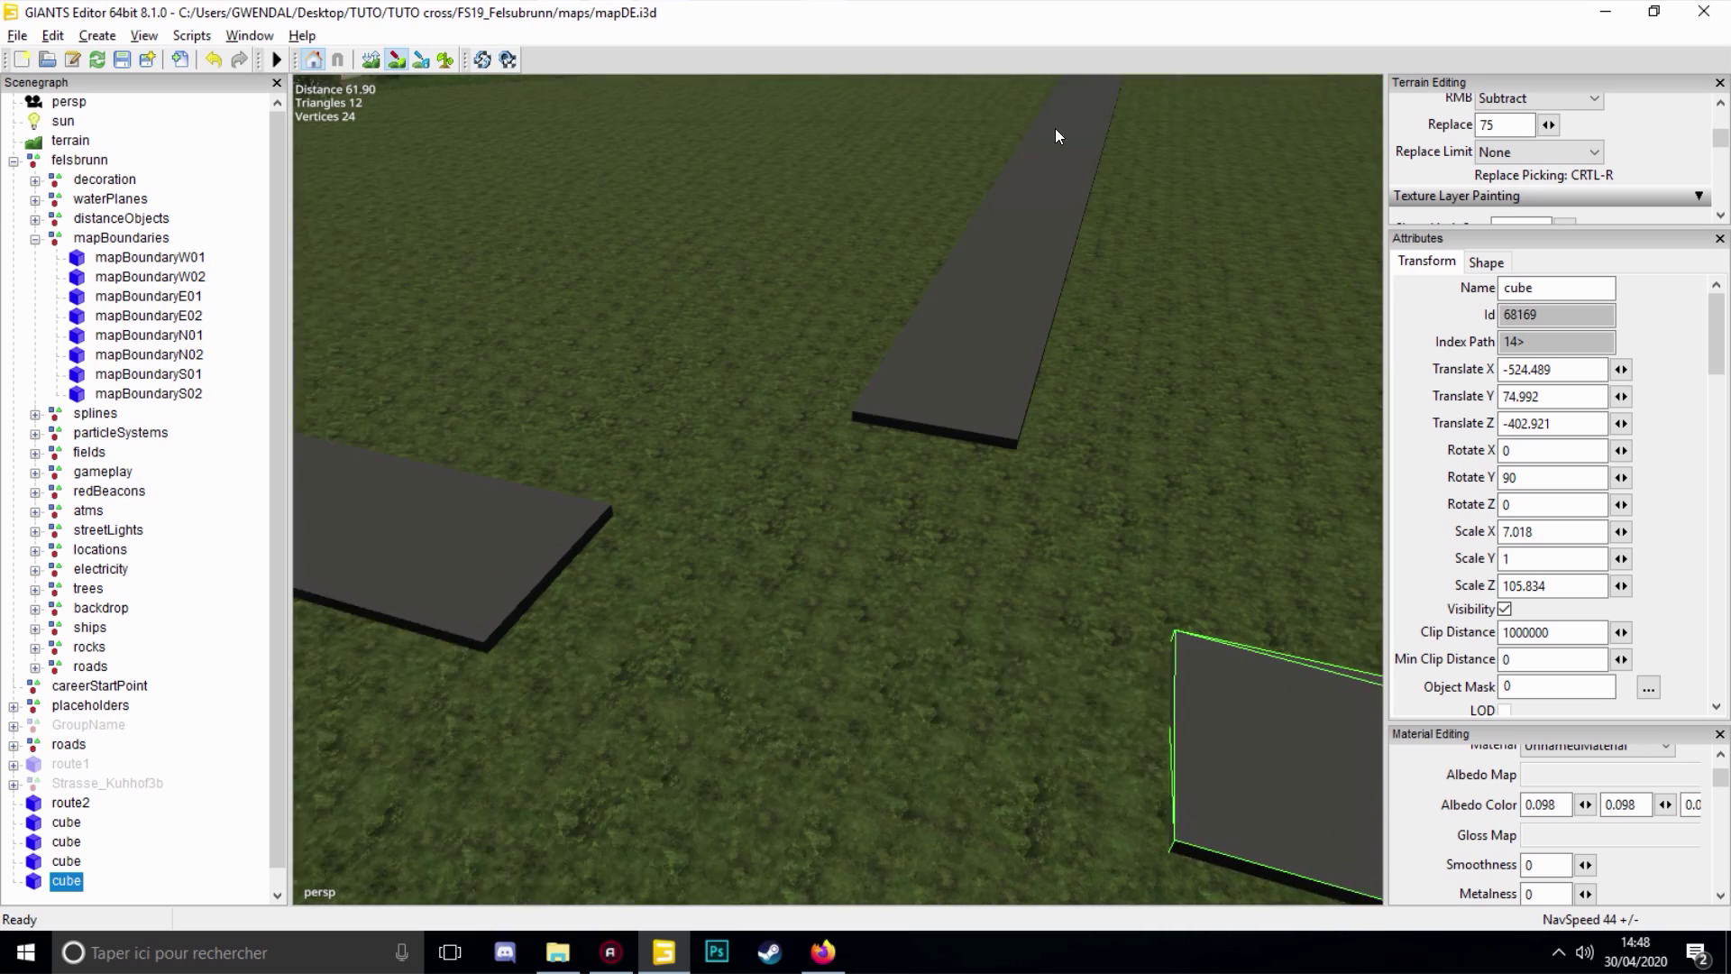
pyautogui.moveTo(1054, 128); pyautogui.dragTo(890, 318, button='right')
pyautogui.keyDown('alt'); pyautogui.moveTo(967, 204); pyautogui.dragTo(956, 159); pyautogui.keyUp('alt')
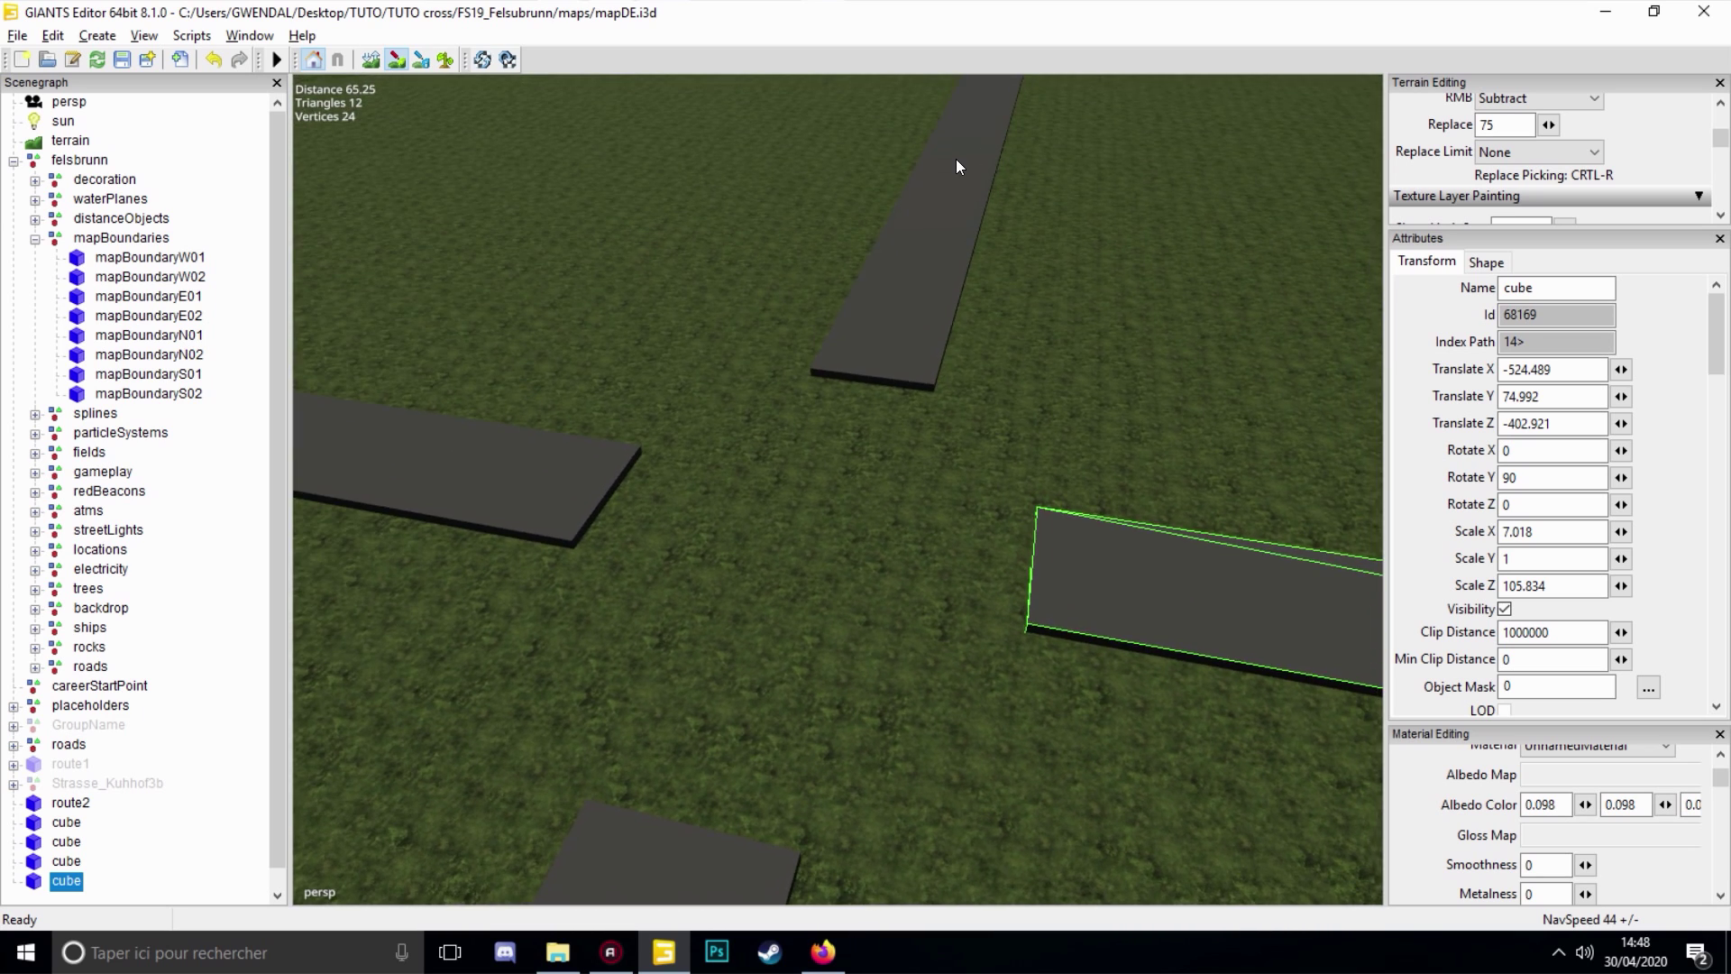
pyautogui.click(956, 162)
pyautogui.click(1069, 557)
pyautogui.click(703, 834)
pyautogui.click(598, 477)
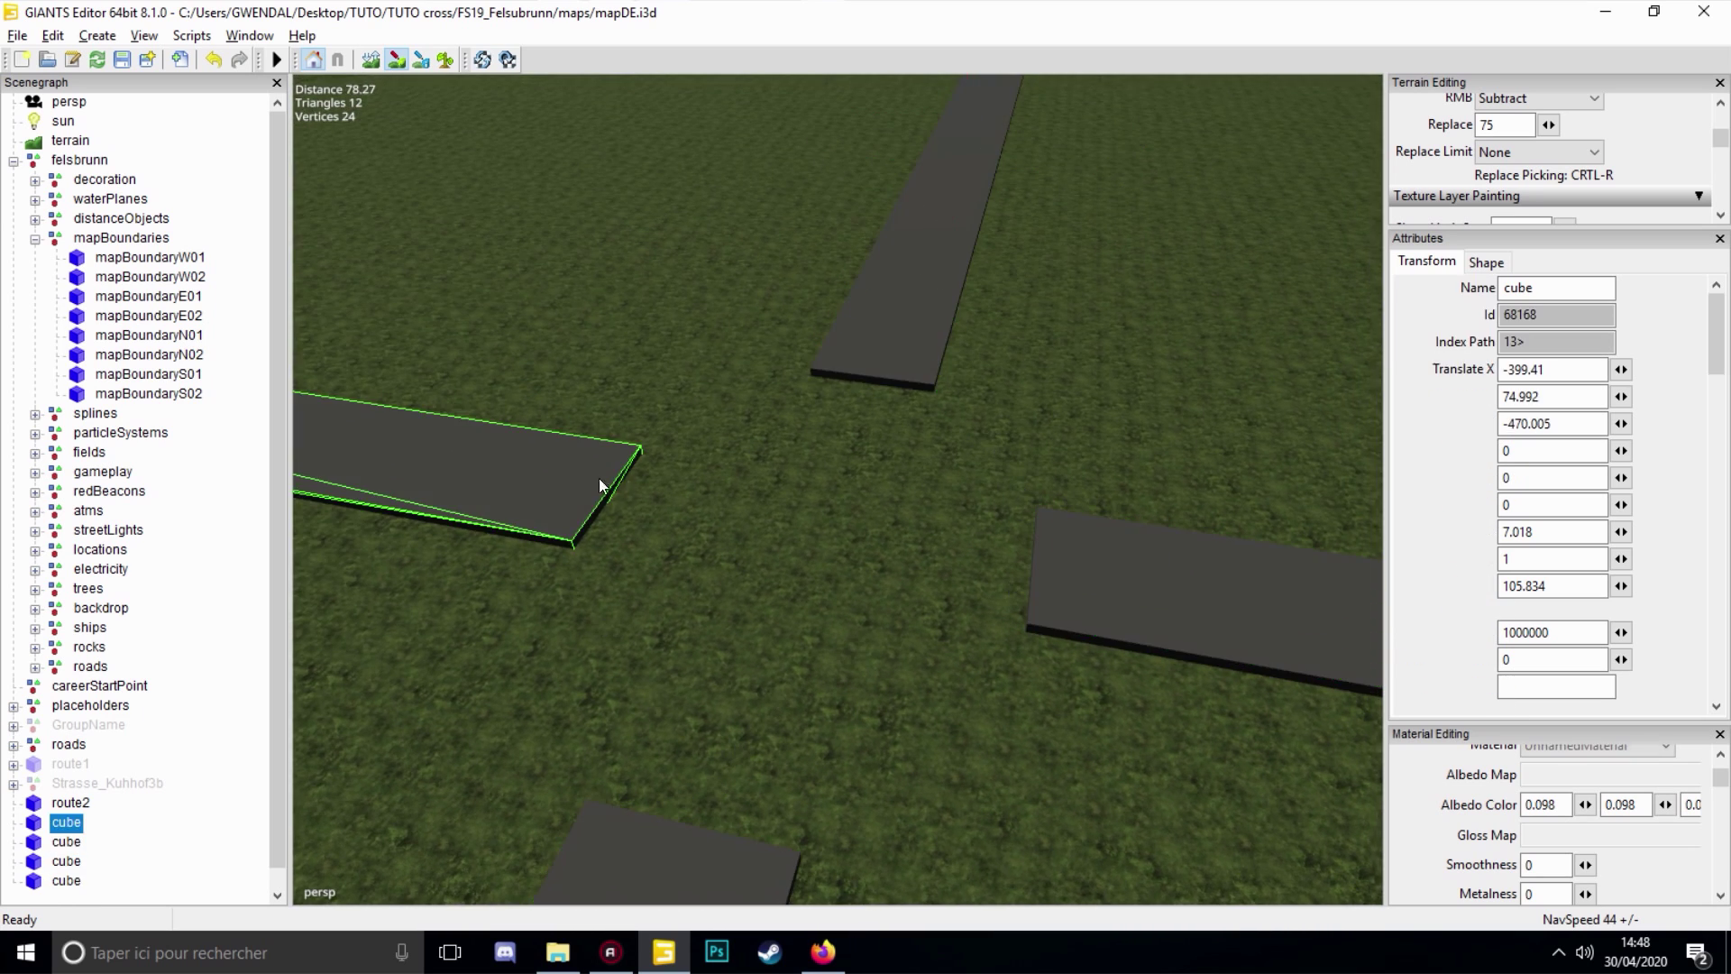
pyautogui.moveTo(770, 738); pyautogui.dragTo(942, 507, button='right')
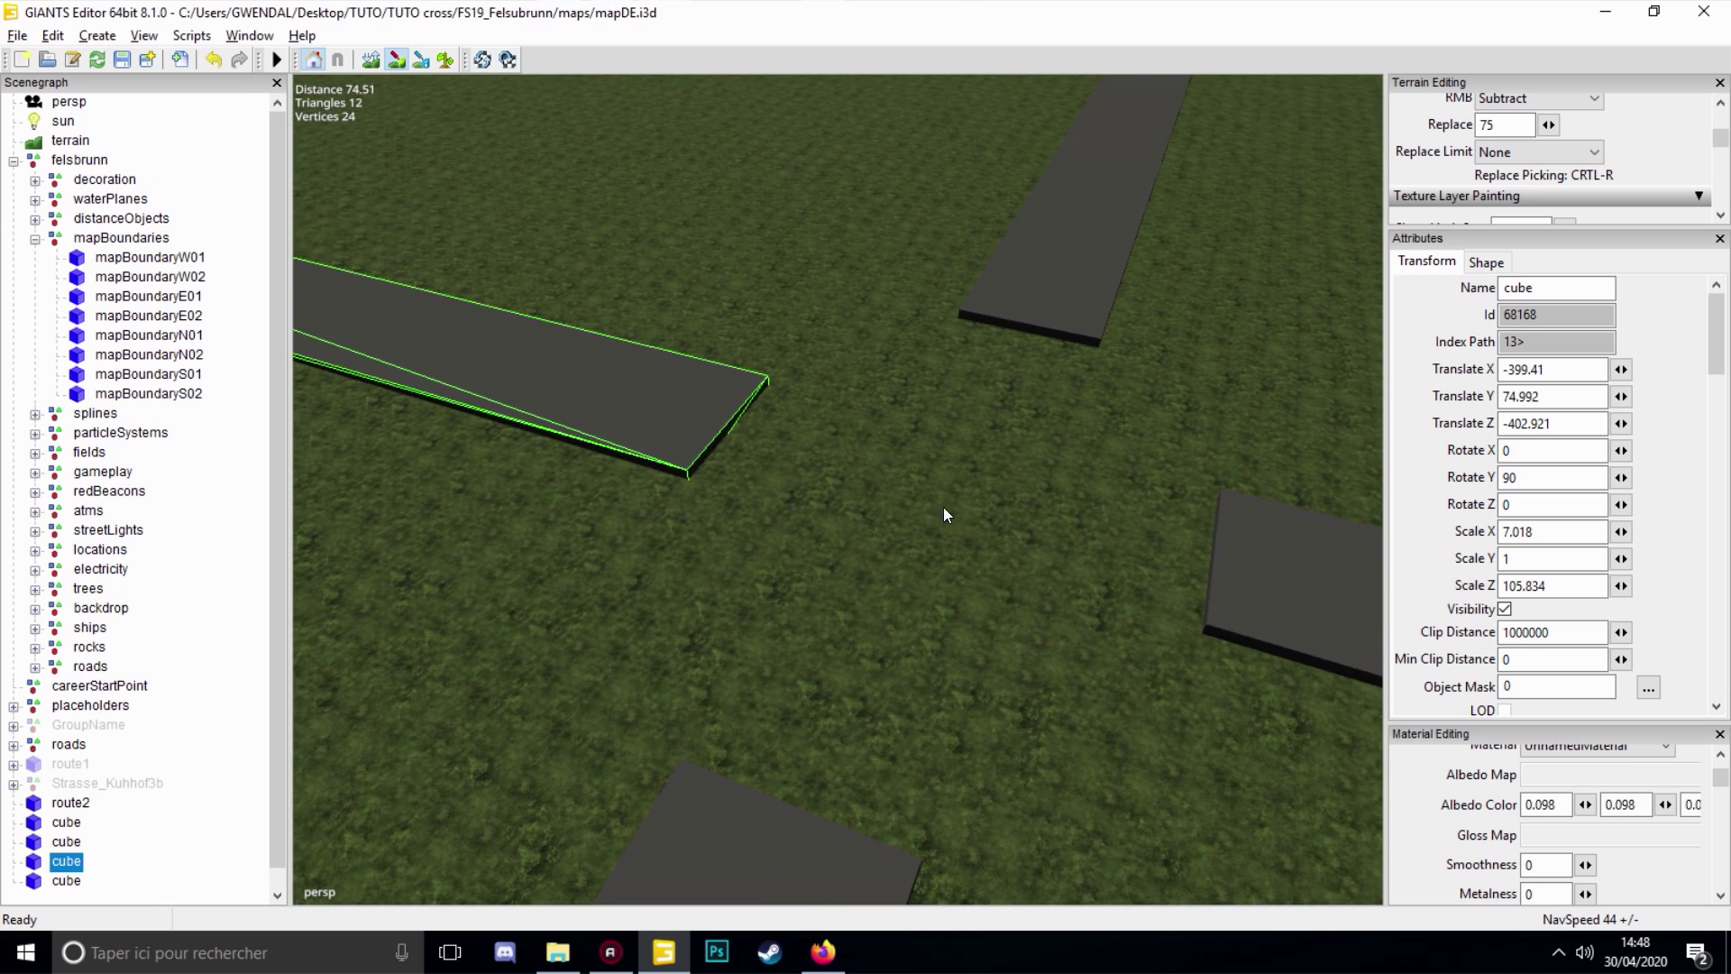
pyautogui.click(1033, 269)
pyautogui.click(1280, 577)
pyautogui.click(750, 815)
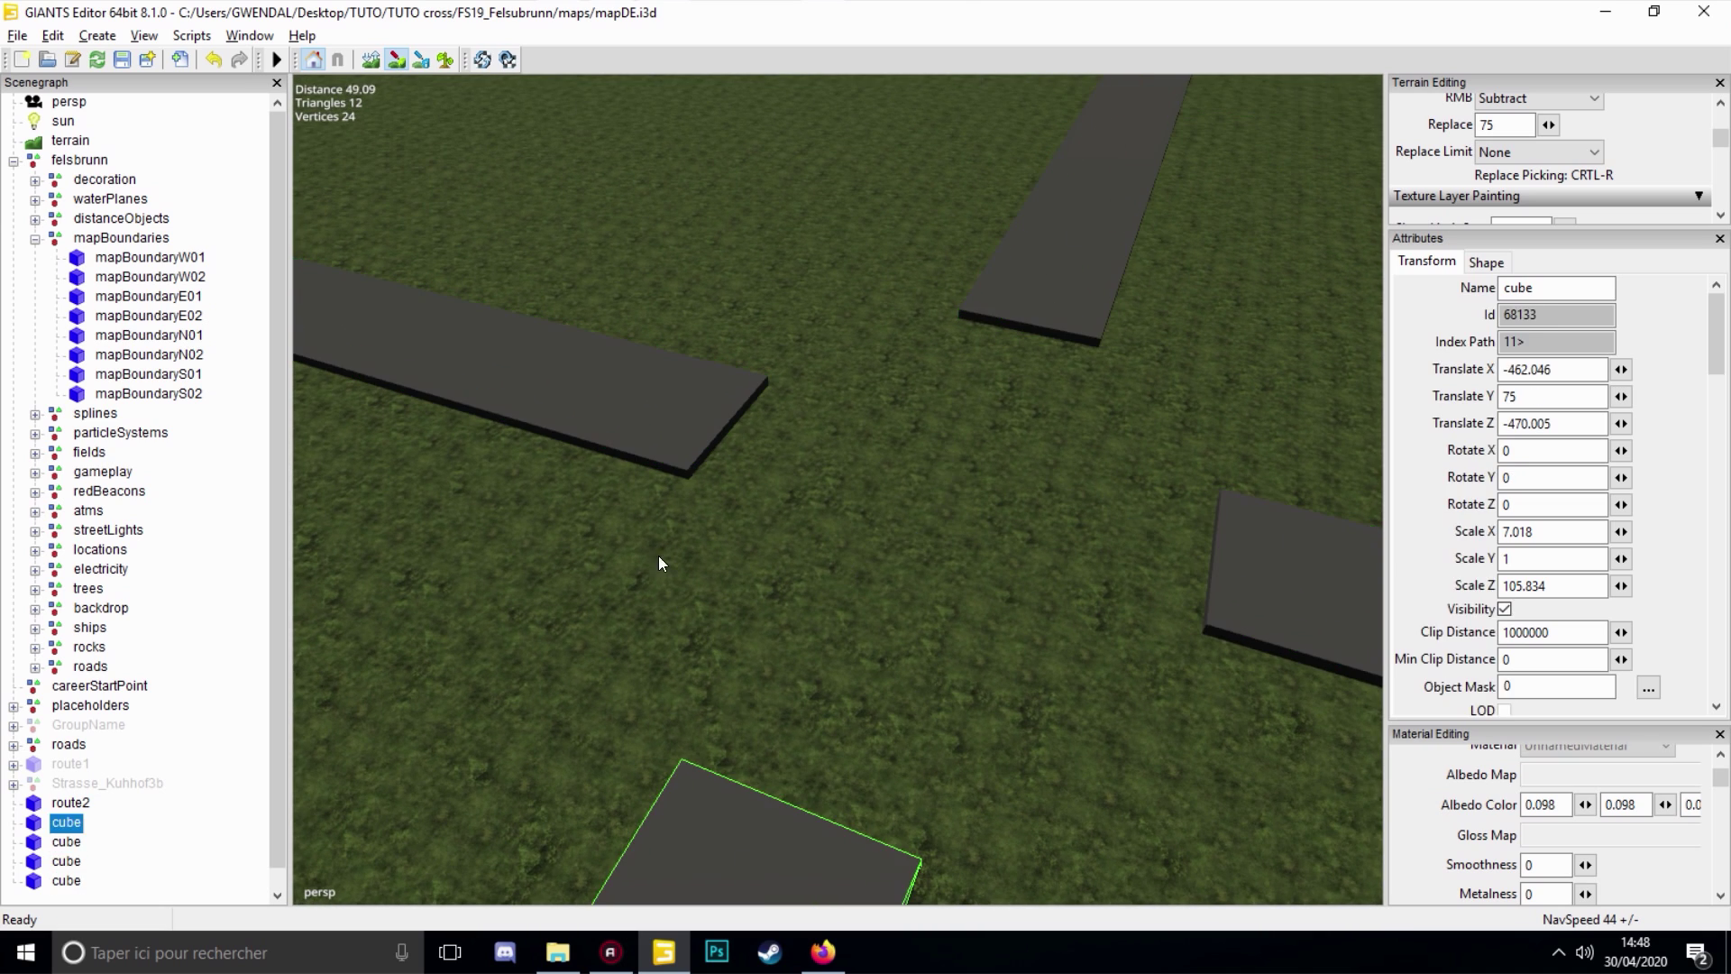
pyautogui.click(624, 404)
pyautogui.click(1240, 561)
# Inspect the gap between the four road segments and how their ends line up from several angles
pyautogui.keyDown('alt'); pyautogui.moveTo(1241, 560); pyautogui.dragTo(901, 478); pyautogui.keyUp('alt')
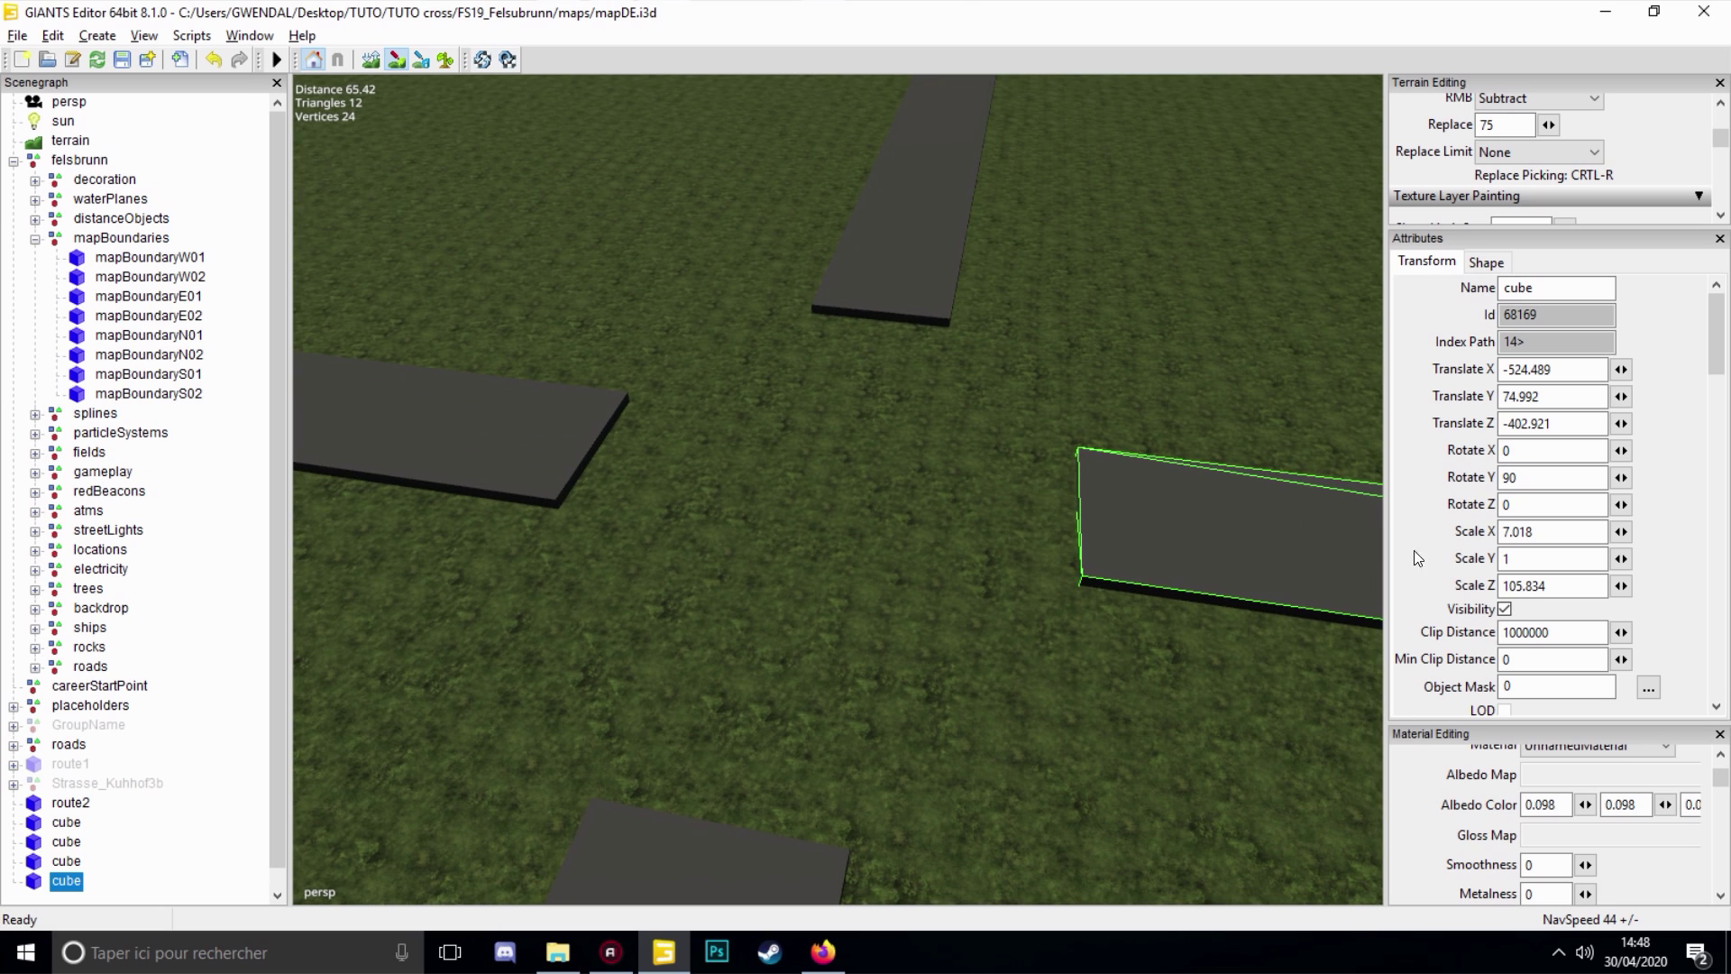
pyautogui.click(1504, 610)
pyautogui.click(1504, 609)
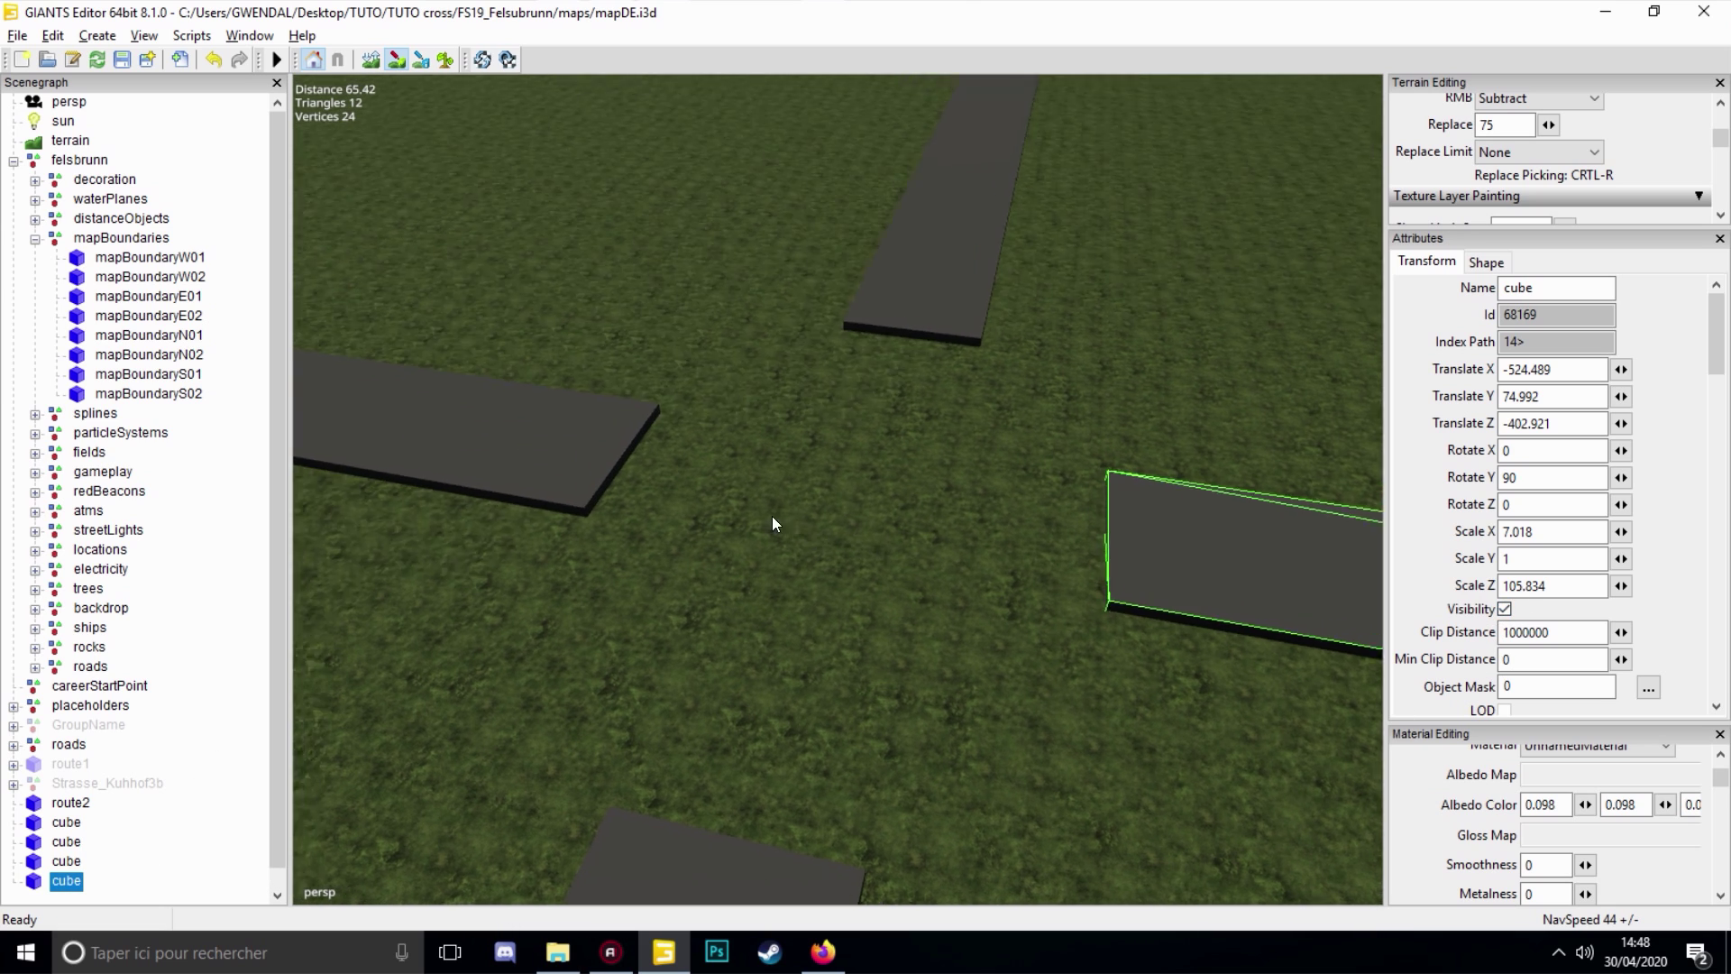
pyautogui.moveTo(771, 515); pyautogui.dragTo(1134, 687, button='right')
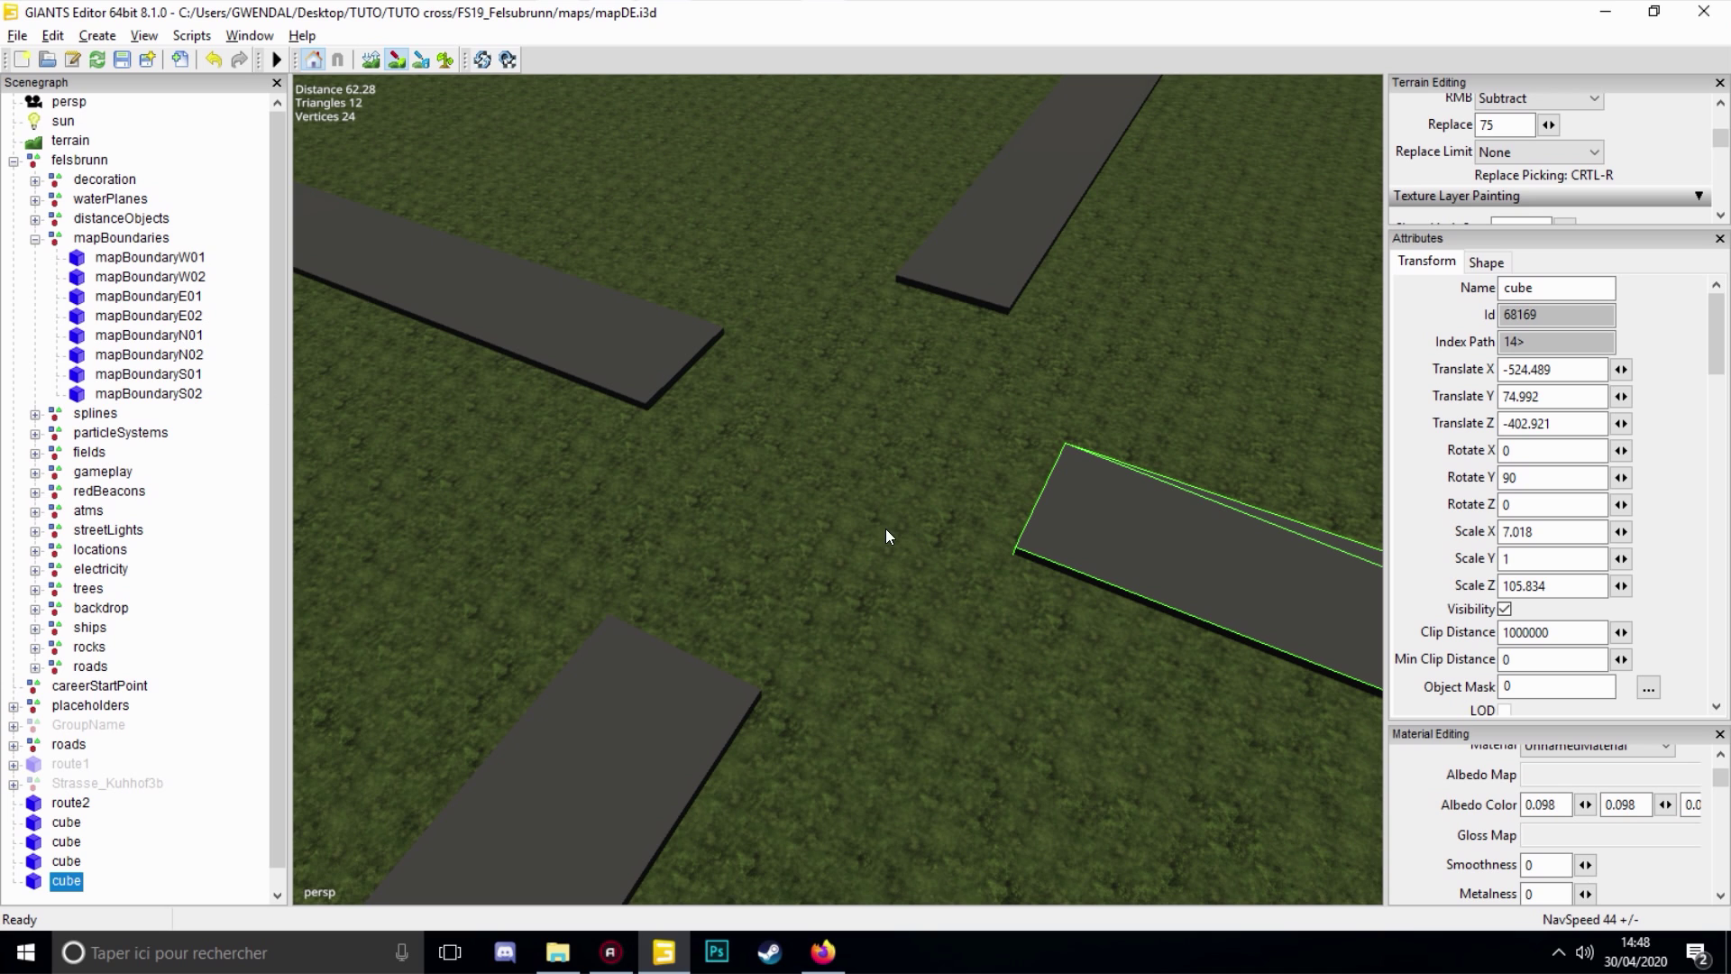
pyautogui.moveTo(816, 342); pyautogui.dragTo(901, 144, button='right')
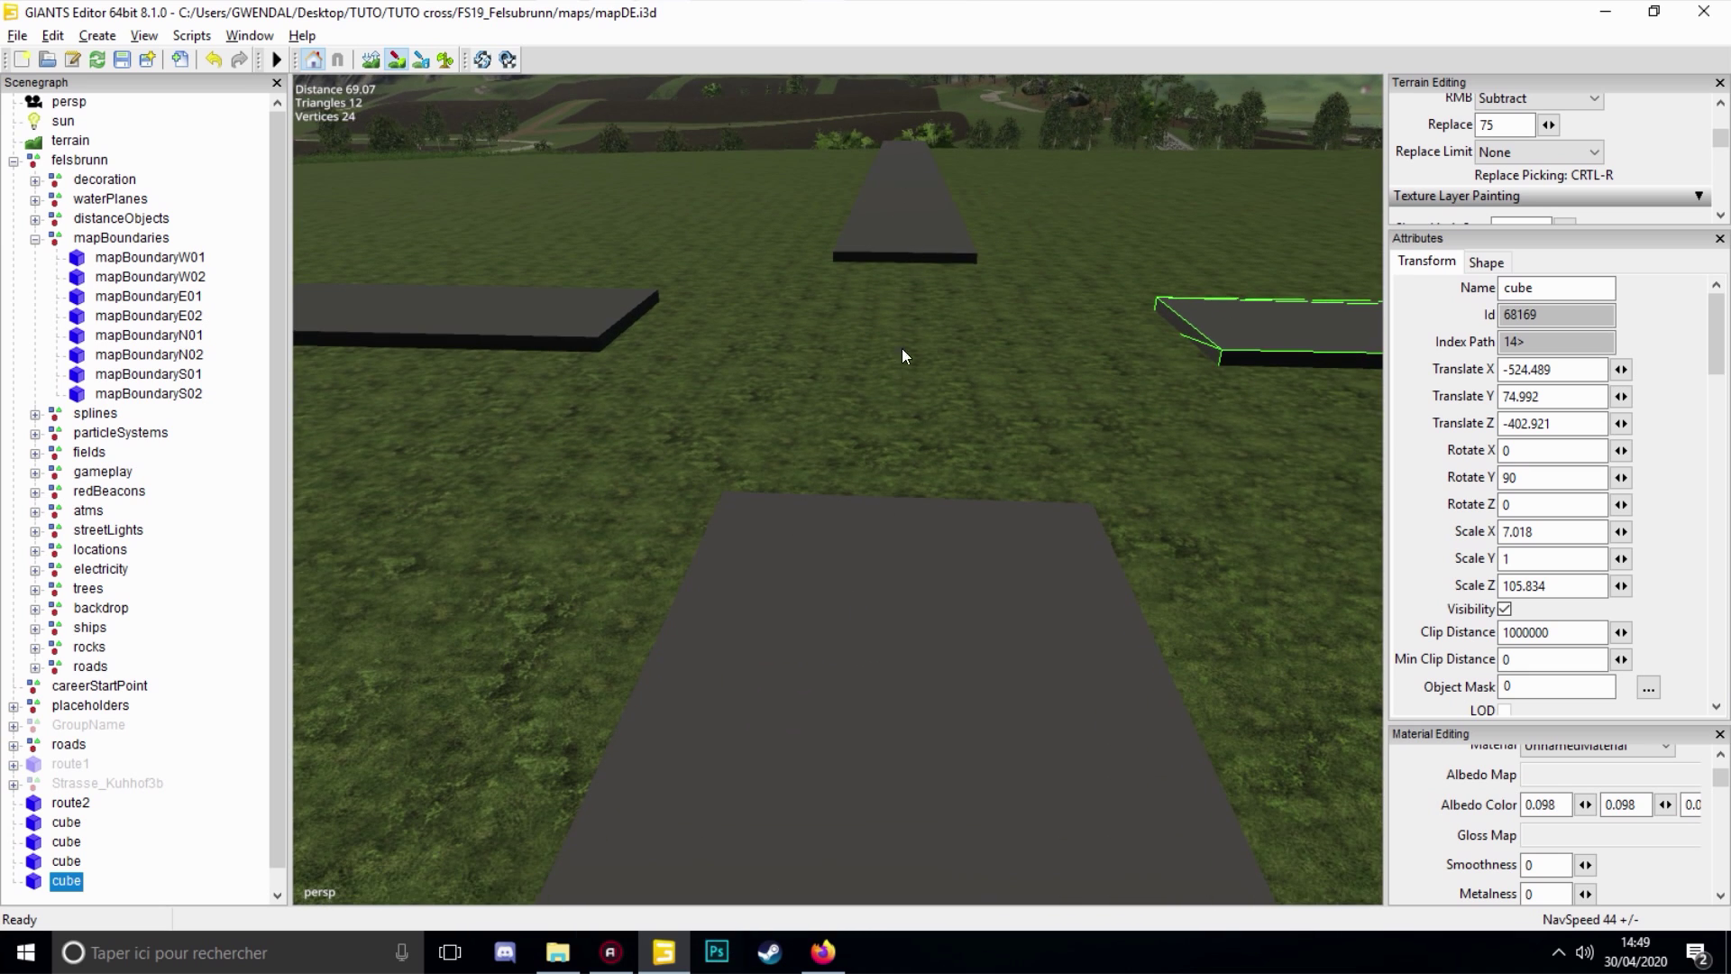
pyautogui.moveTo(646, 319); pyautogui.dragTo(889, 132, button='right')
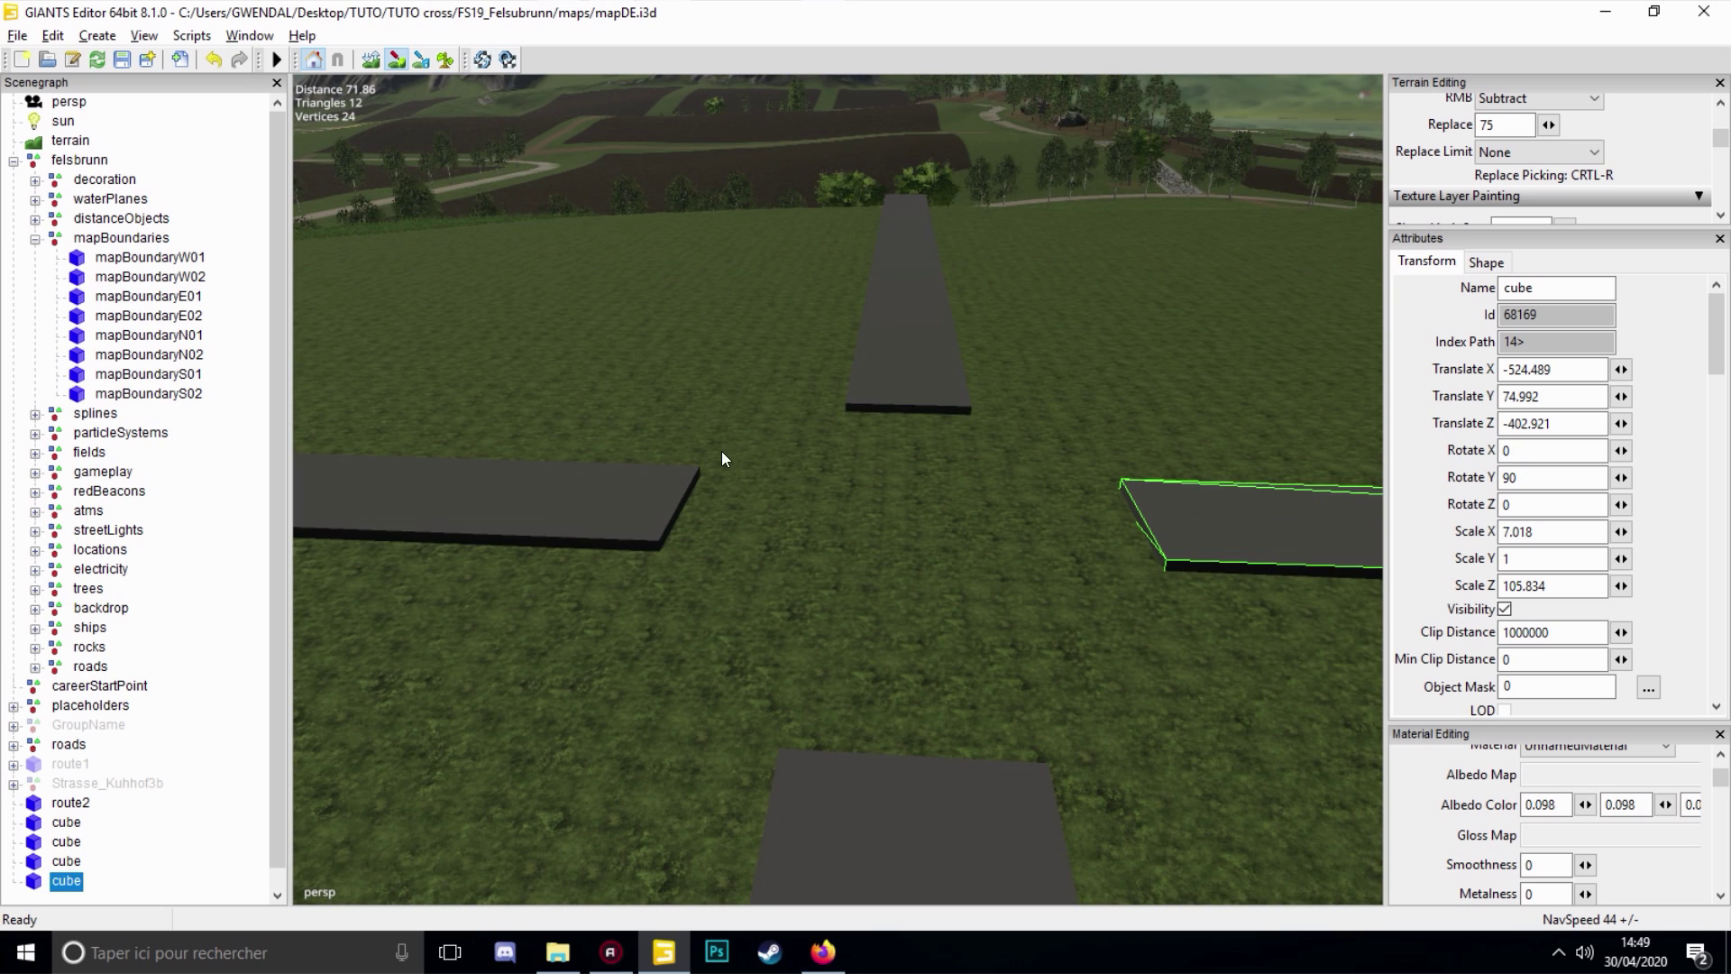
pyautogui.moveTo(999, 654); pyautogui.dragTo(531, 599, button='right')
# Try rotating one cube road segment to about 65° around Y and shifting it, and undo these changes
pyautogui.click(721, 657)
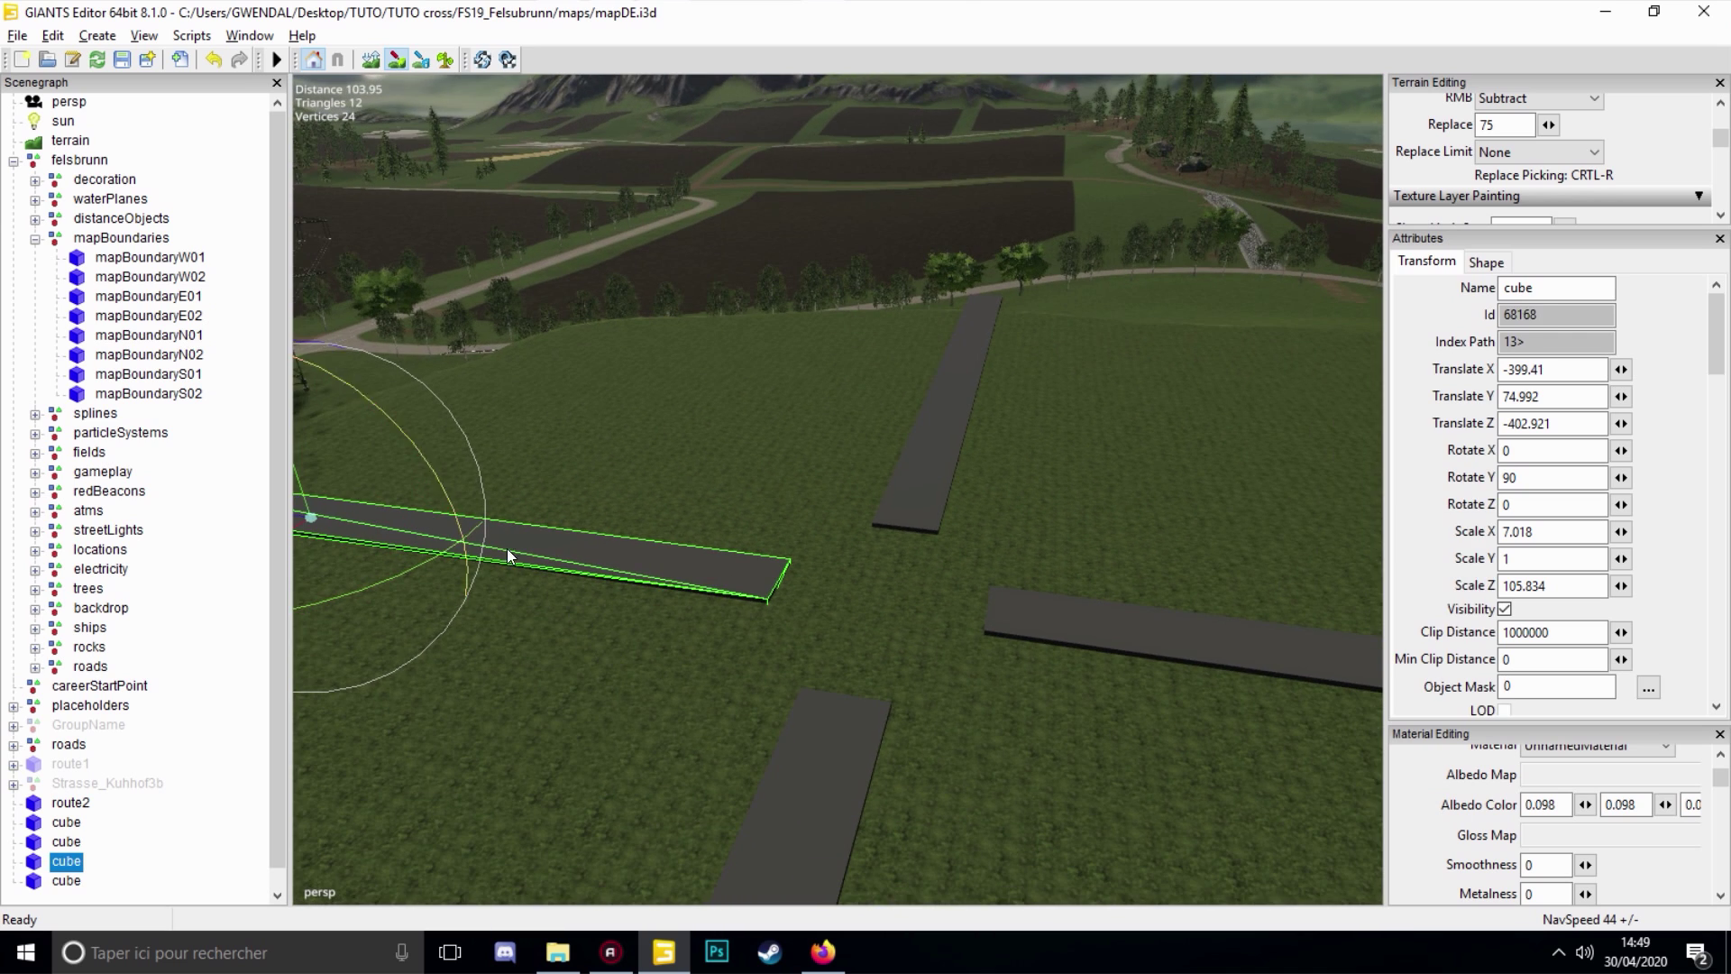
pyautogui.keyDown('alt'); pyautogui.moveTo(506, 548); pyautogui.dragTo(499, 510); pyautogui.keyUp('alt')
pyautogui.moveTo(467, 508); pyautogui.dragTo(593, 341)
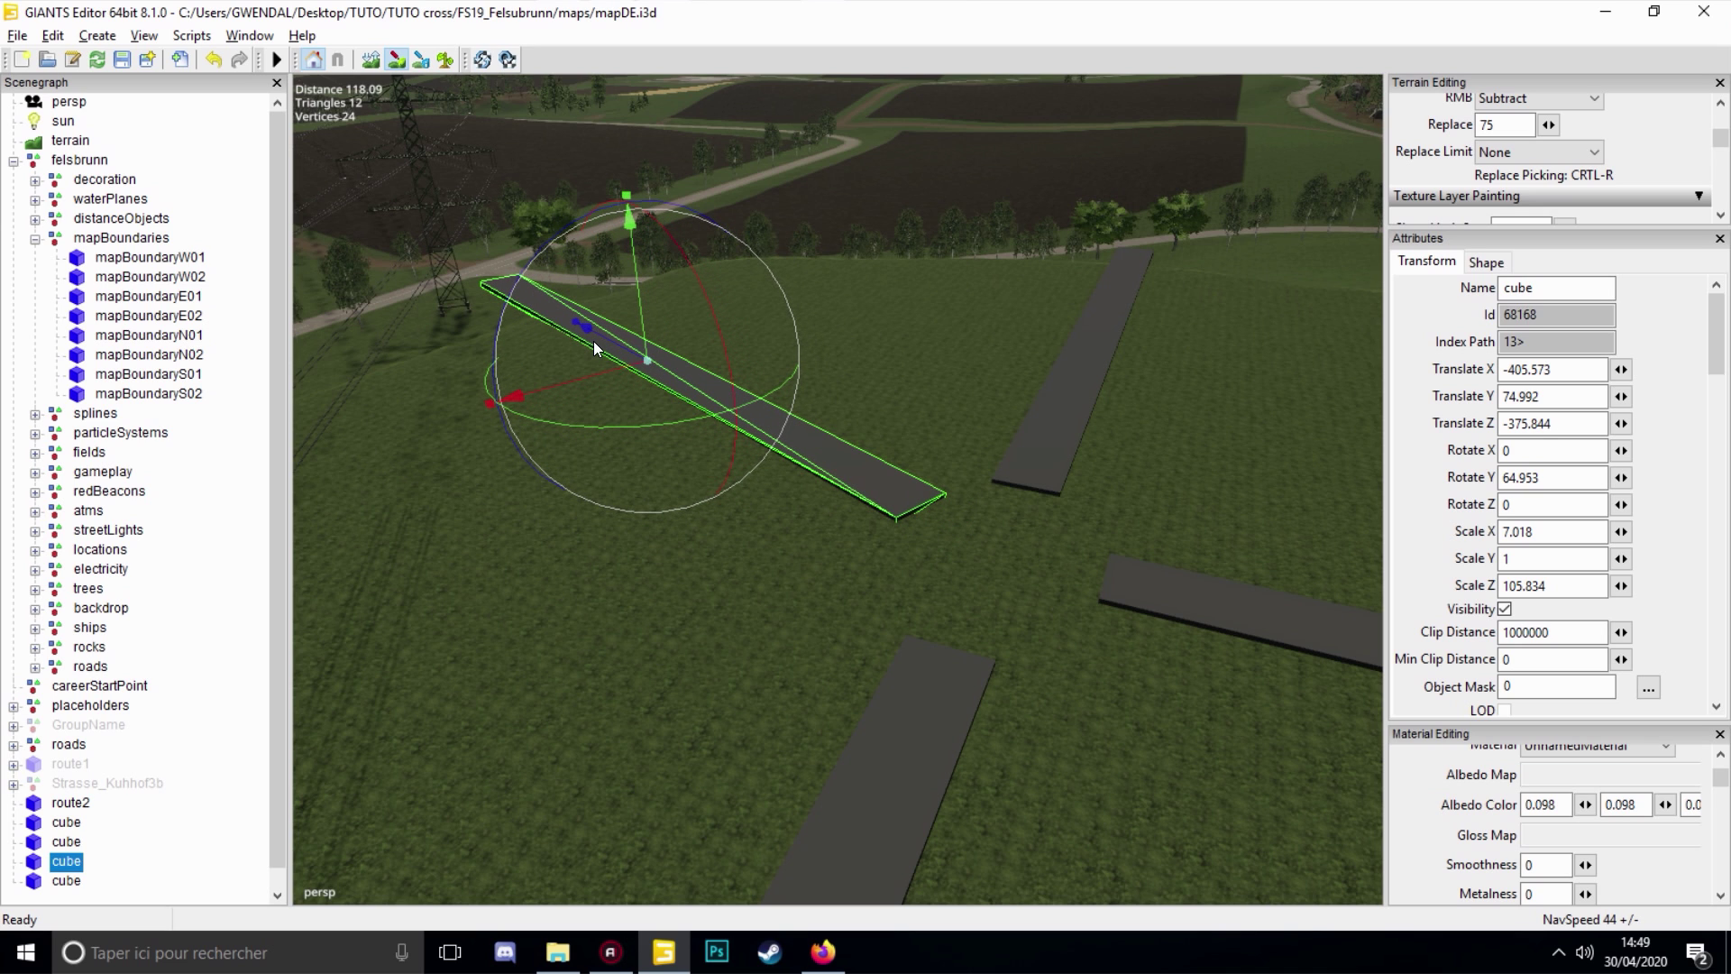
pyautogui.hotkey('ctrl', 'z')
pyautogui.hotkey('ctrl', 'z')
pyautogui.hotkey('ctrl', 'z')
# Create a new transform group in the scene and select it in the scenegraph
pyautogui.scroll(3, 865, 332)
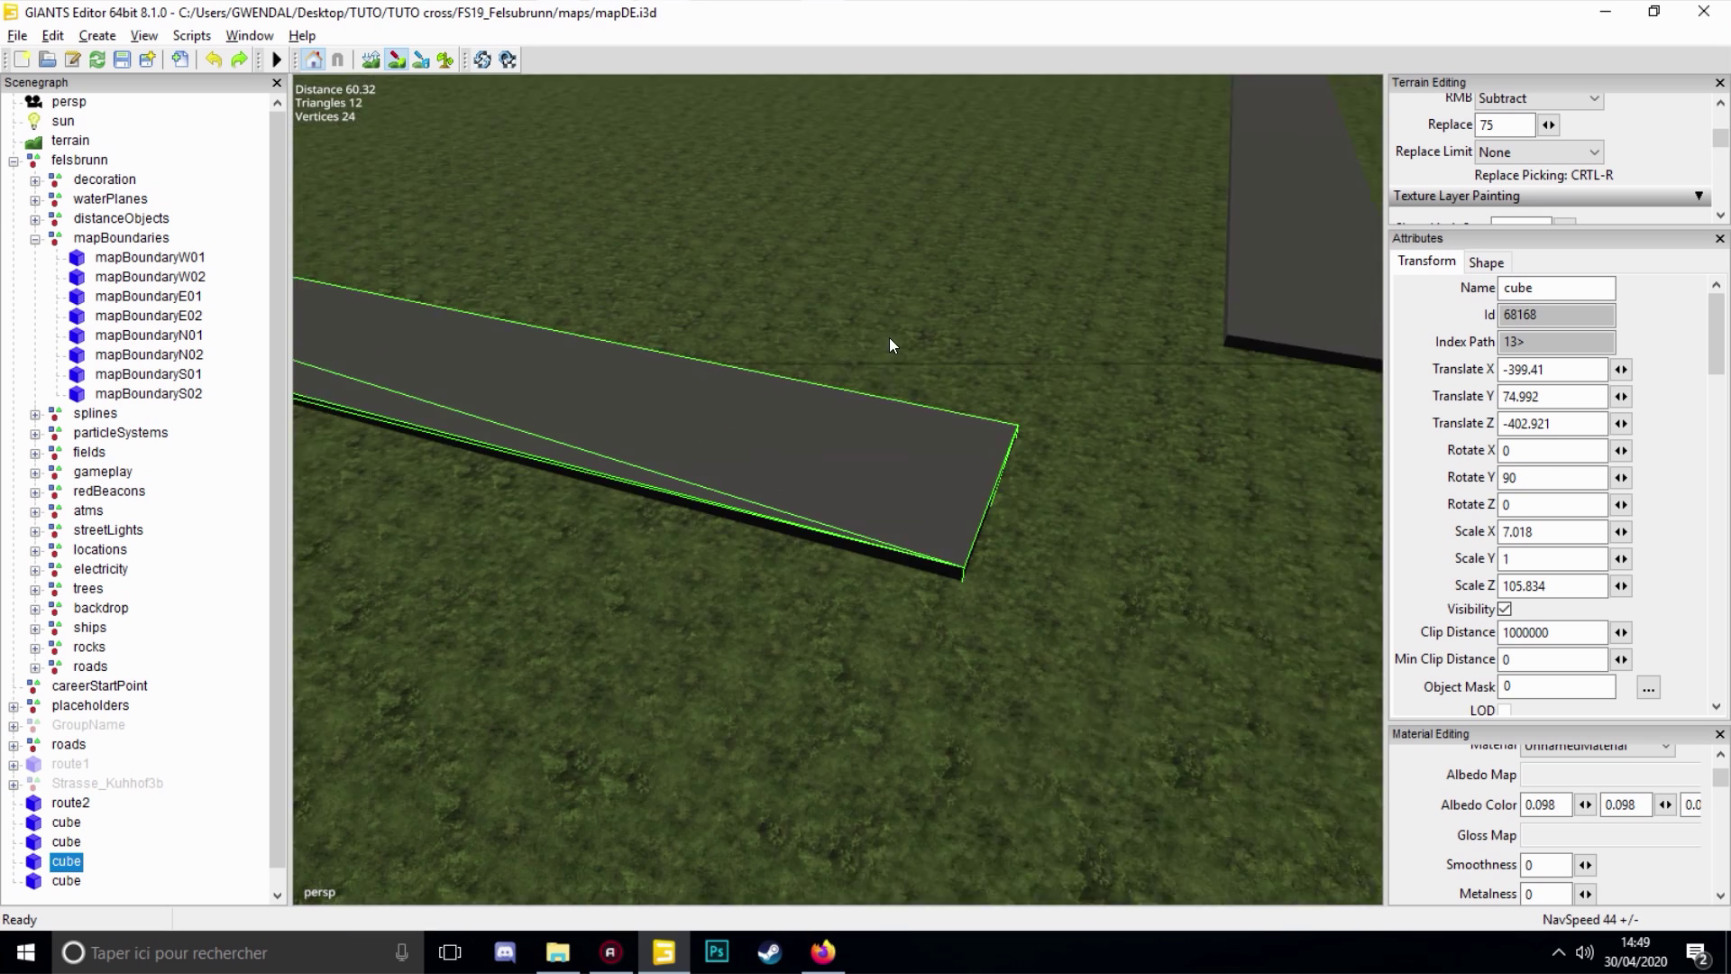
pyautogui.scroll(-2, 889, 345)
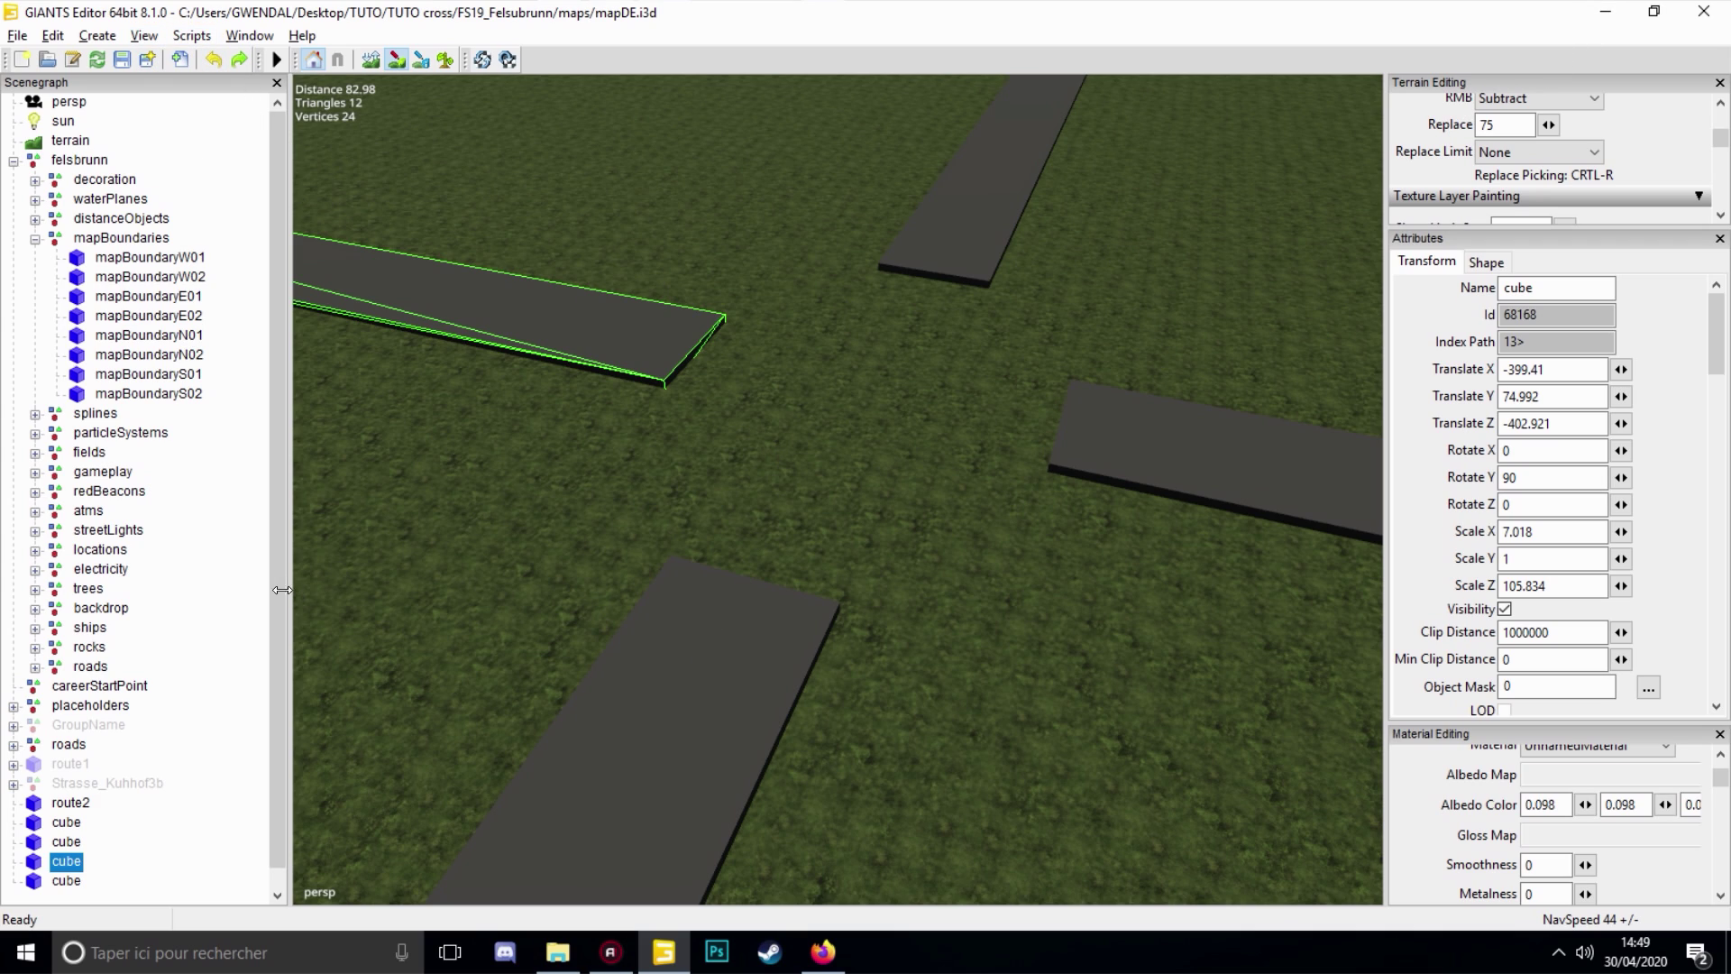
pyautogui.scroll(-1, 277, 590)
pyautogui.click(97, 35)
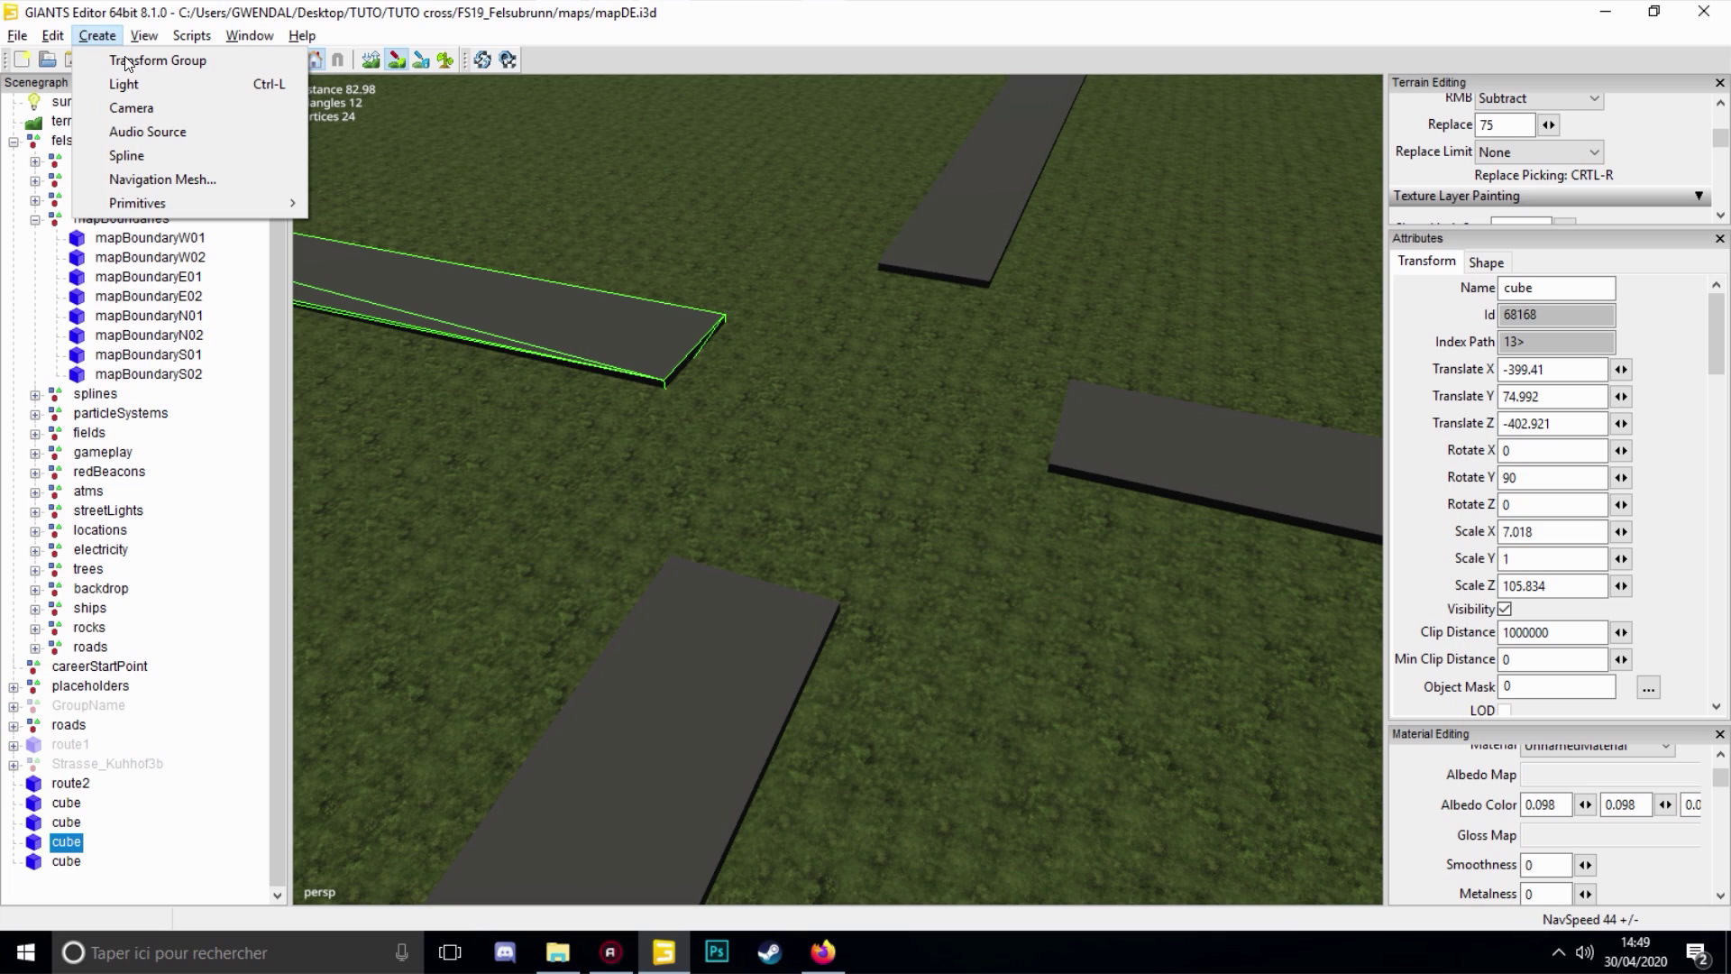
pyautogui.click(127, 60)
pyautogui.click(93, 881)
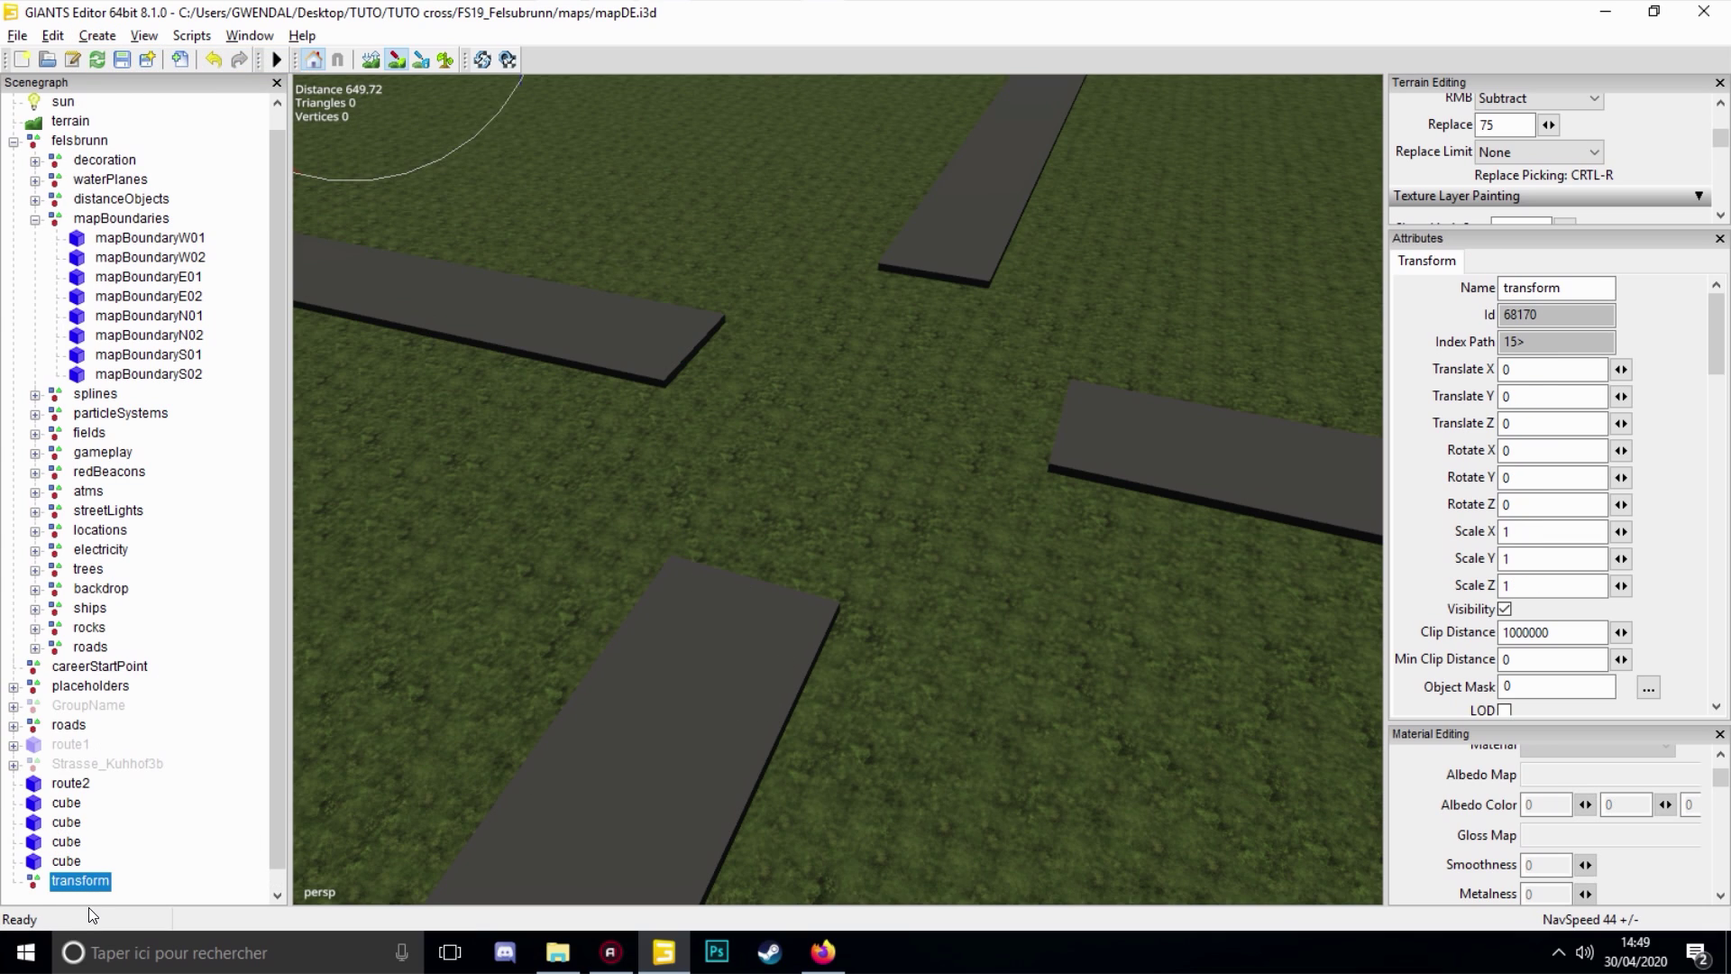
# Place the transform group in the middle of the four road segments, at about X -461.9, Y 75, Z -403.5
pyautogui.click(876, 397)
pyautogui.keyDown('alt'); pyautogui.moveTo(876, 396); pyautogui.dragTo(826, 462, button='middle'); pyautogui.keyUp('alt')
pyautogui.keyDown('alt'); pyautogui.moveTo(826, 462); pyautogui.dragTo(712, 505); pyautogui.keyUp('alt')
pyautogui.keyDown('alt'); pyautogui.moveTo(712, 504); pyautogui.dragTo(842, 479, button='middle'); pyautogui.keyUp('alt')
pyautogui.moveTo(851, 405); pyautogui.dragTo(993, 79, button='middle')
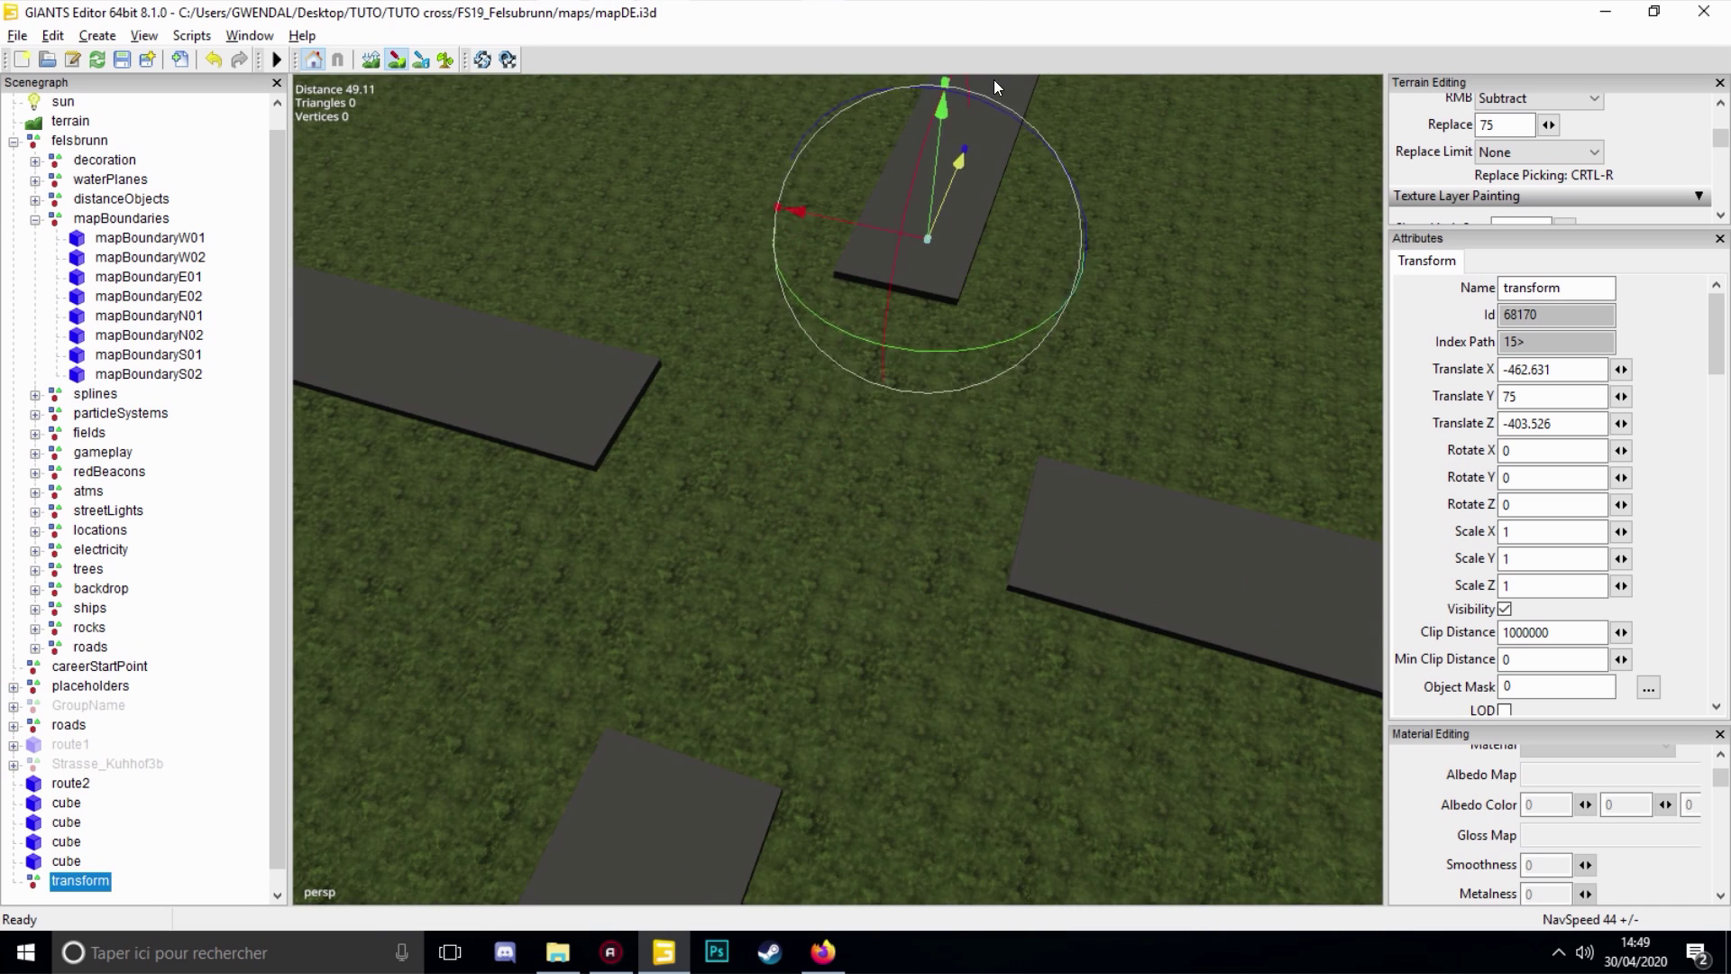
pyautogui.moveTo(994, 79); pyautogui.dragTo(948, 122)
pyautogui.hotkey('ctrl', 'z')
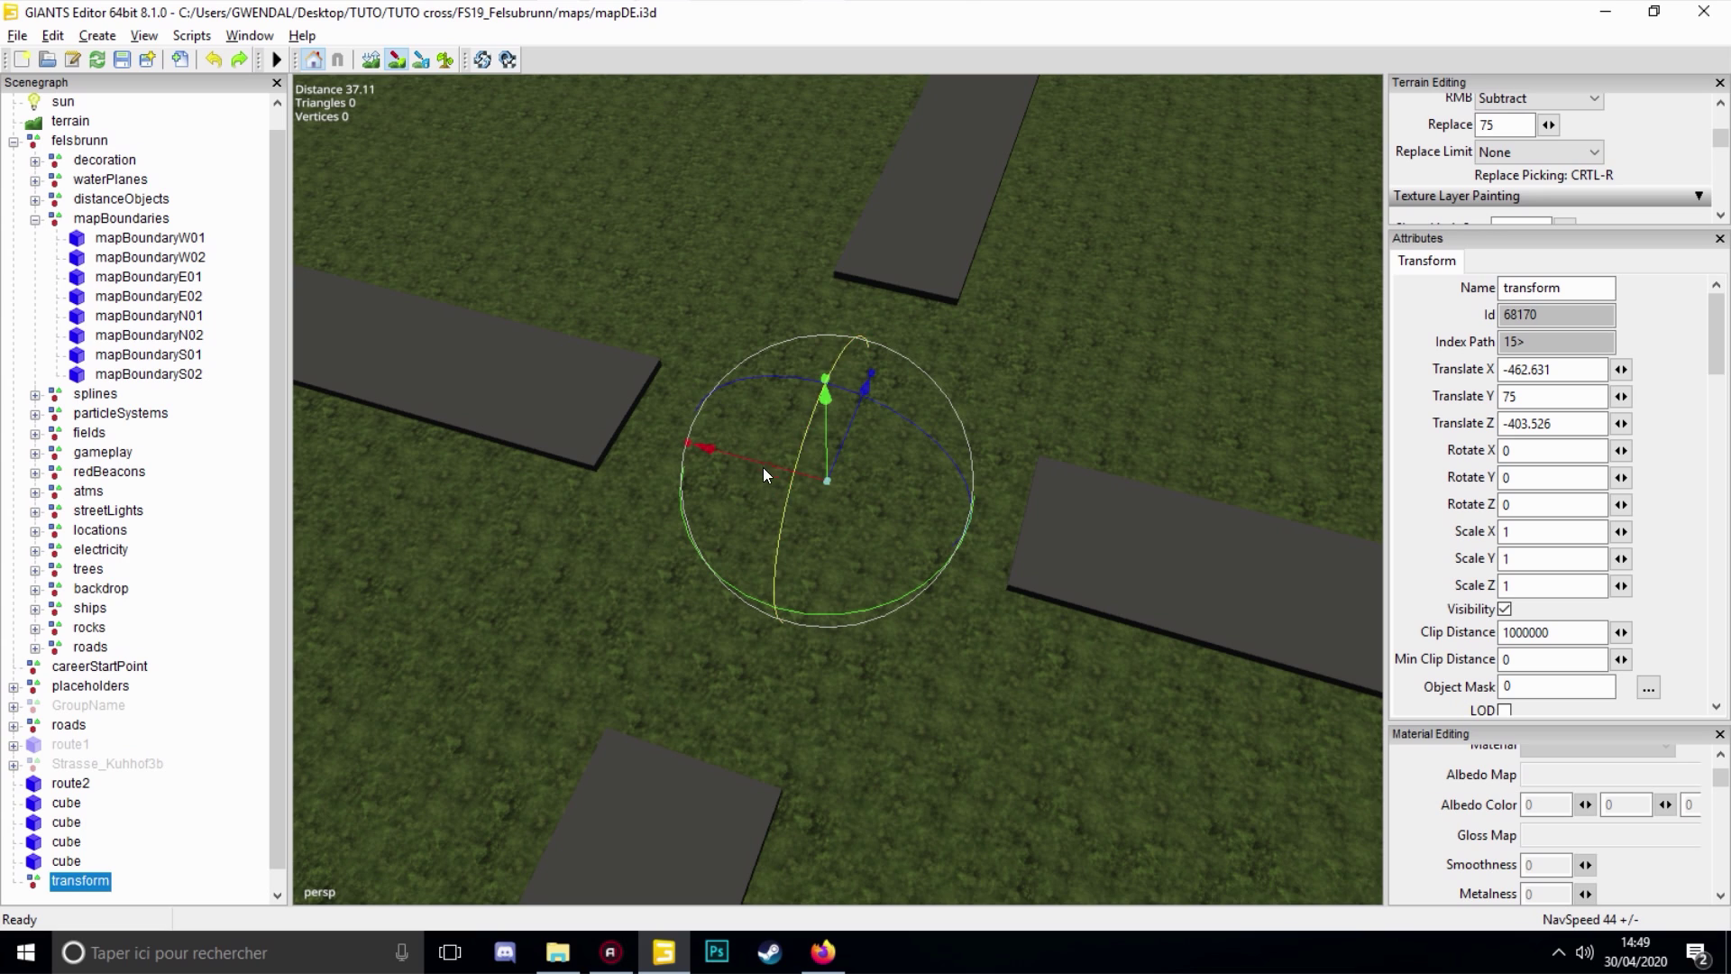
pyautogui.moveTo(757, 459); pyautogui.dragTo(741, 451)
pyautogui.scroll(3, 768, 434)
pyautogui.moveTo(846, 385); pyautogui.dragTo(1001, 89)
pyautogui.hotkey('ctrl', 'z')
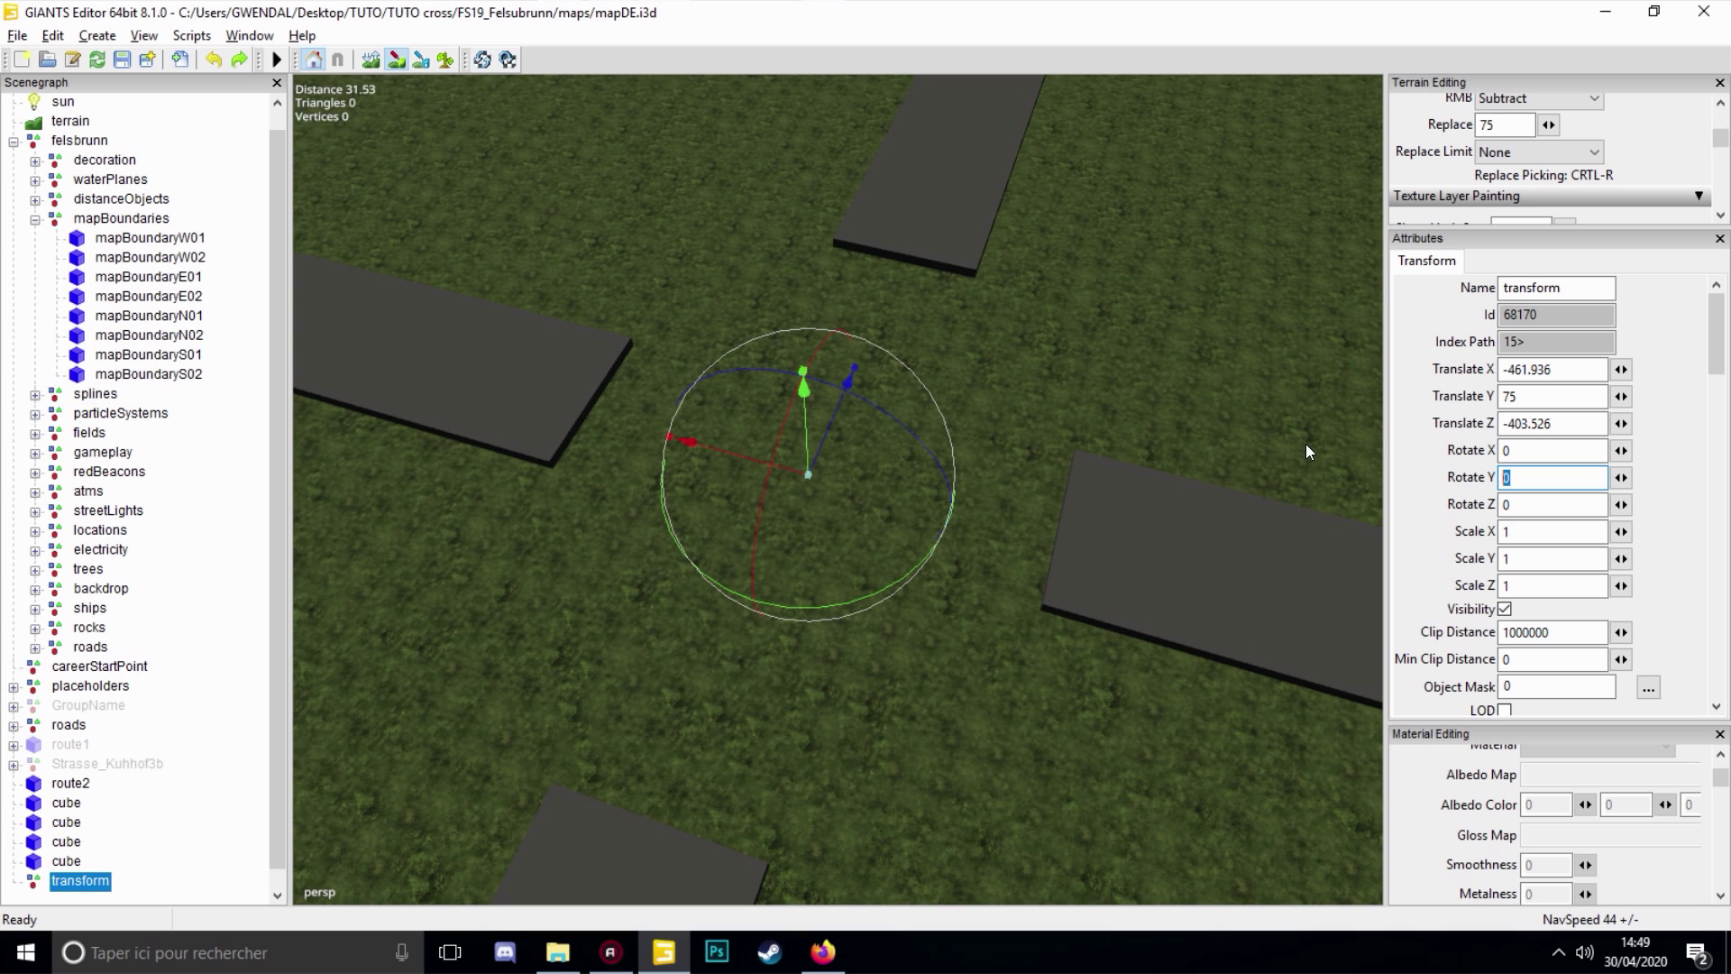
# Set the transform group's Y rotation to 90, 180 and 270 degrees in turn
pyautogui.write('90')
pyautogui.press('Return')
pyautogui.moveTo(1565, 467); pyautogui.dragTo(1436, 476)
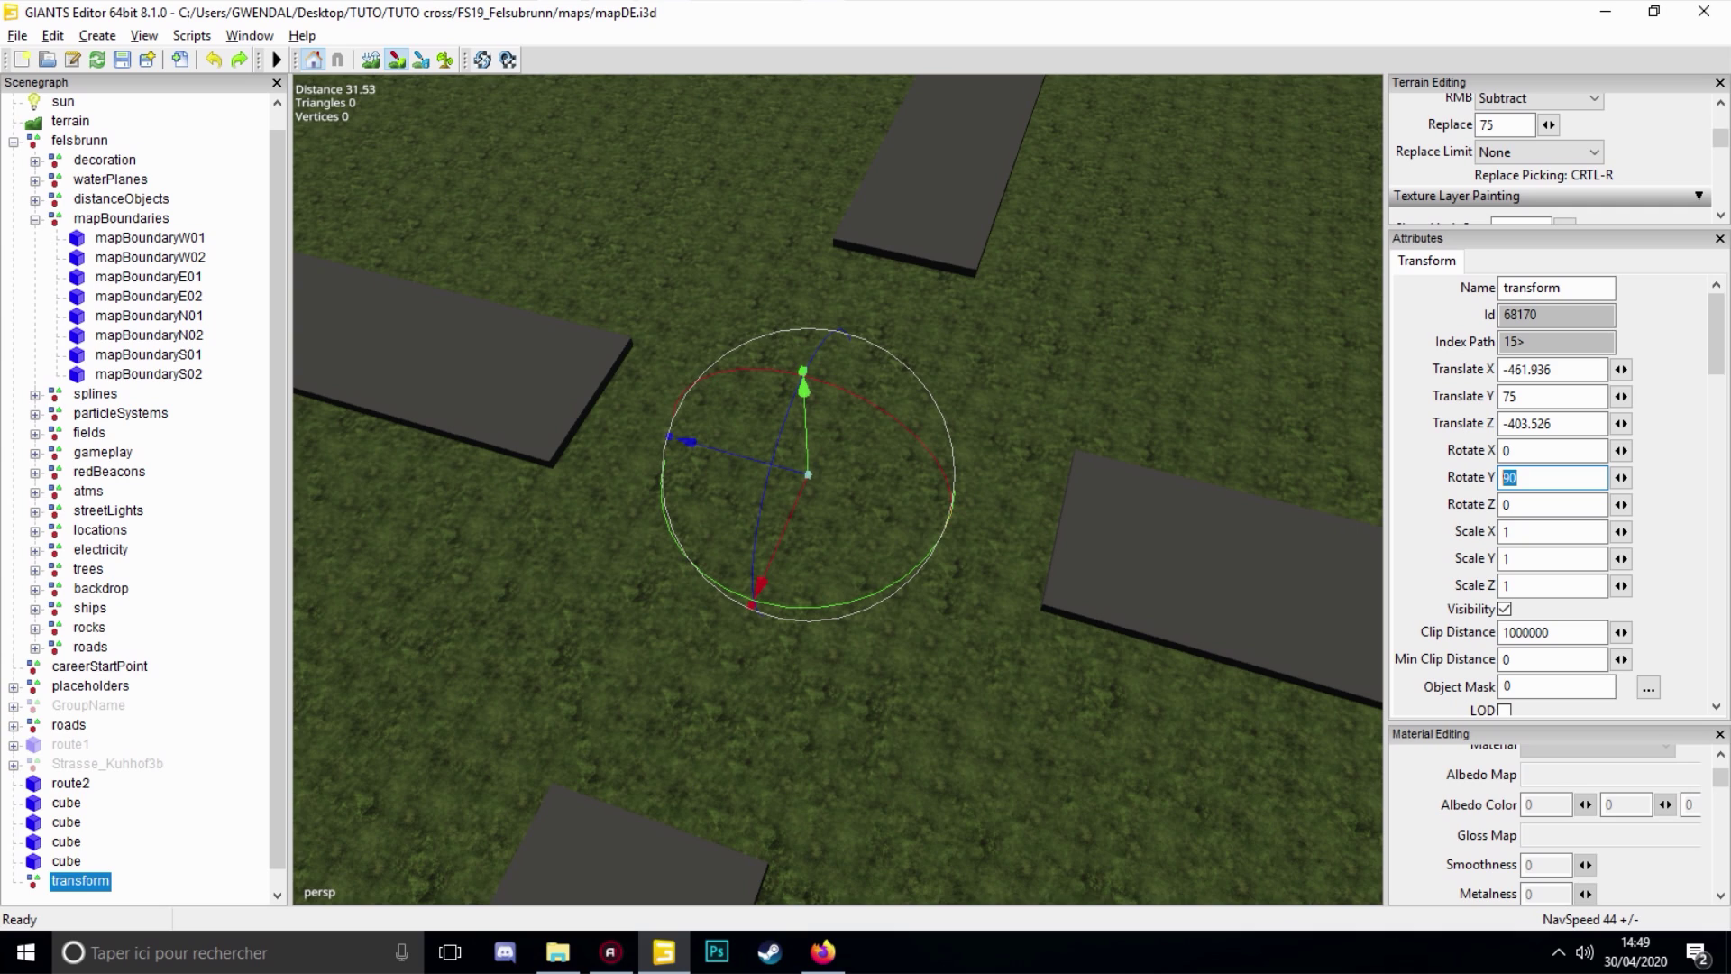
pyautogui.write('180')
pyautogui.press('Return')
pyautogui.doubleClick(1525, 475)
pyautogui.write('270')
# Move the transform group slightly along Z to about -403.15 and set its Y rotation to 360 degrees
pyautogui.moveTo(824, 443); pyautogui.dragTo(832, 434)
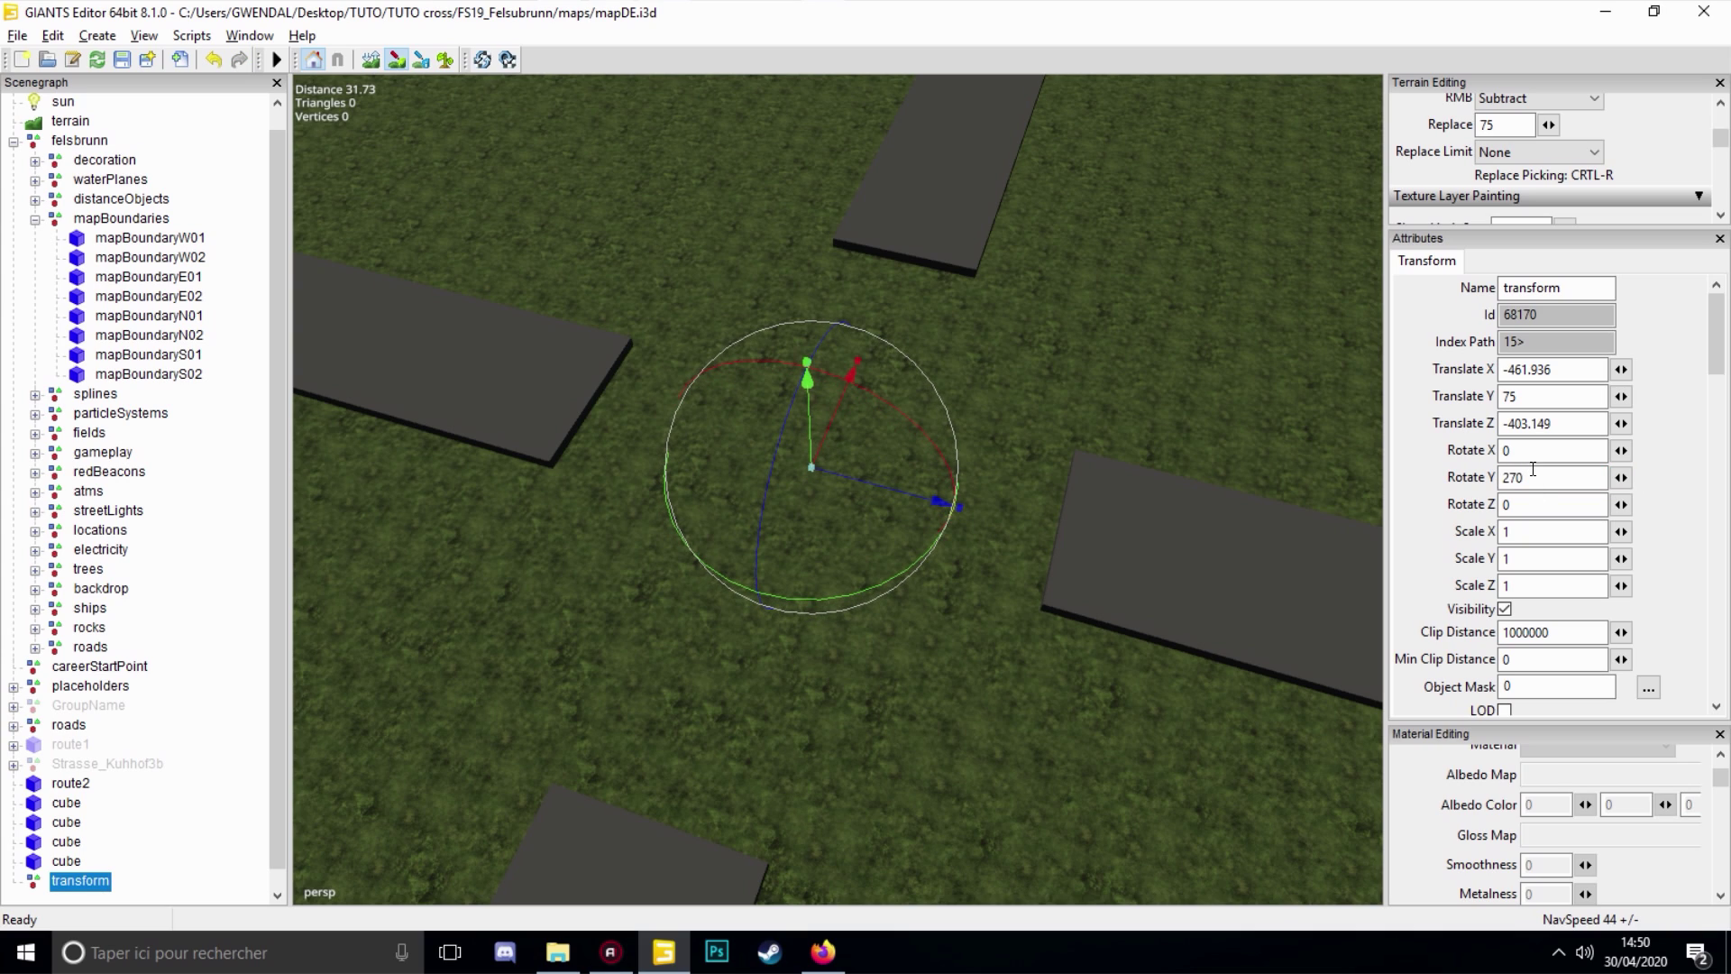
pyautogui.moveTo(1533, 473); pyautogui.dragTo(1329, 448)
pyautogui.write('360')
pyautogui.press('Return')
# Rotate the transform group freehand around its vertical axis and reset its X and Z rotations to 0
pyautogui.scroll(-2, 1033, 397)
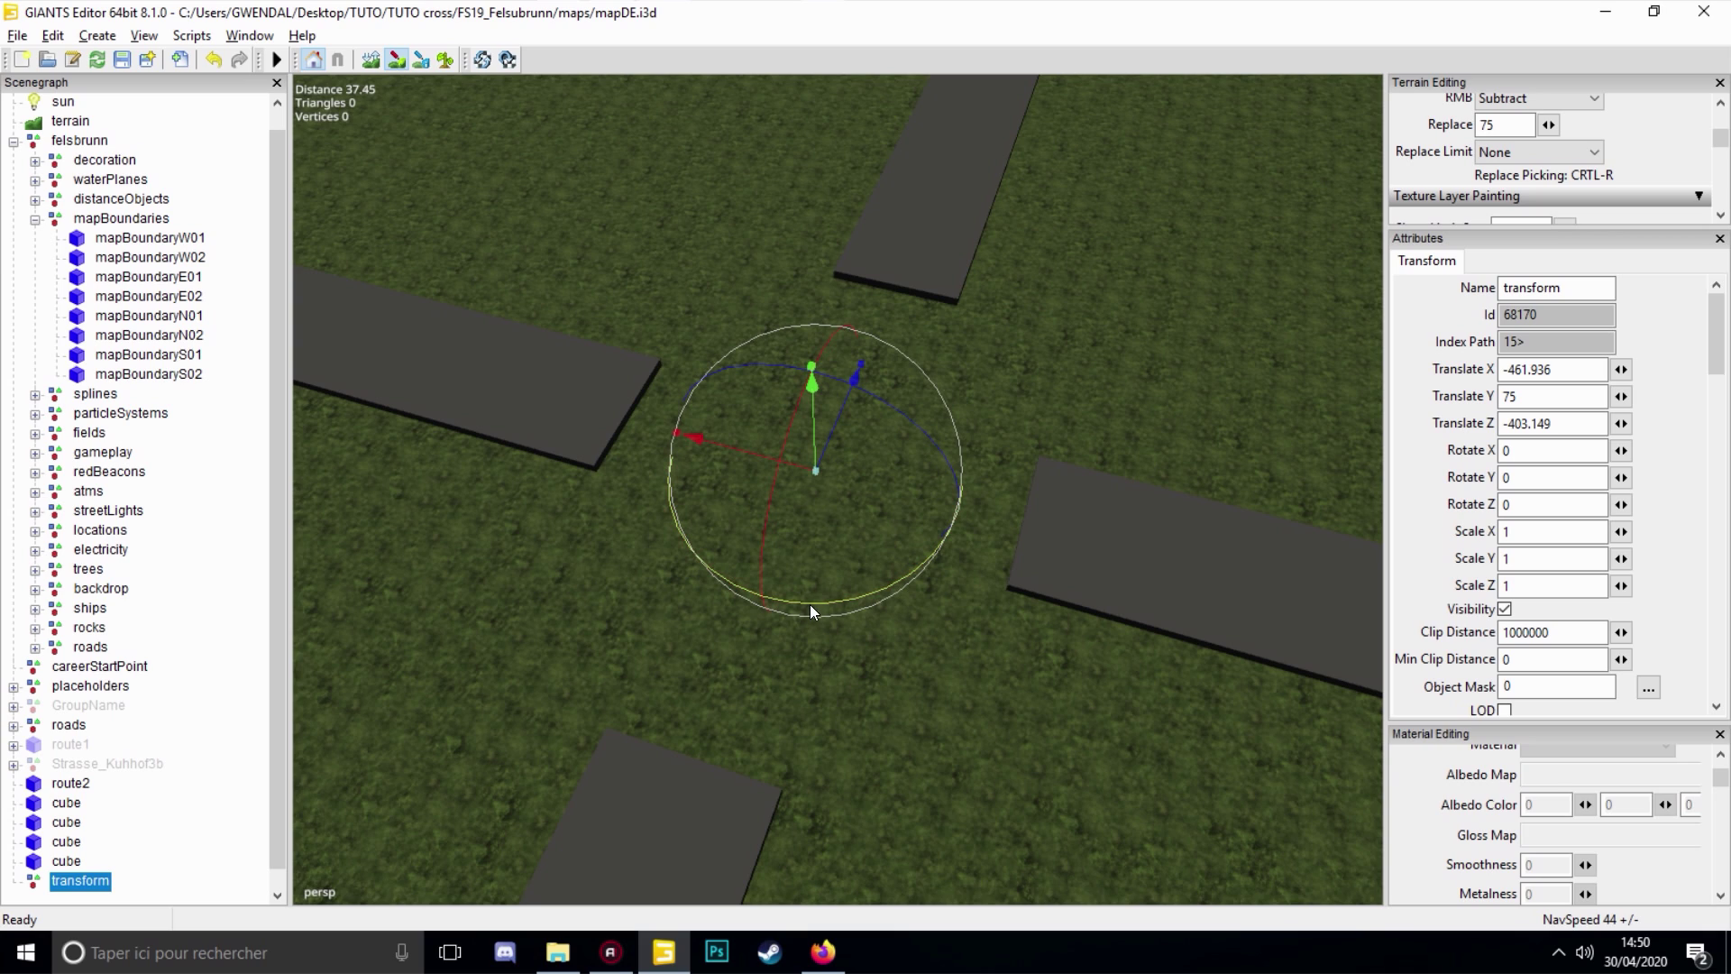
pyautogui.moveTo(810, 604); pyautogui.dragTo(921, 369)
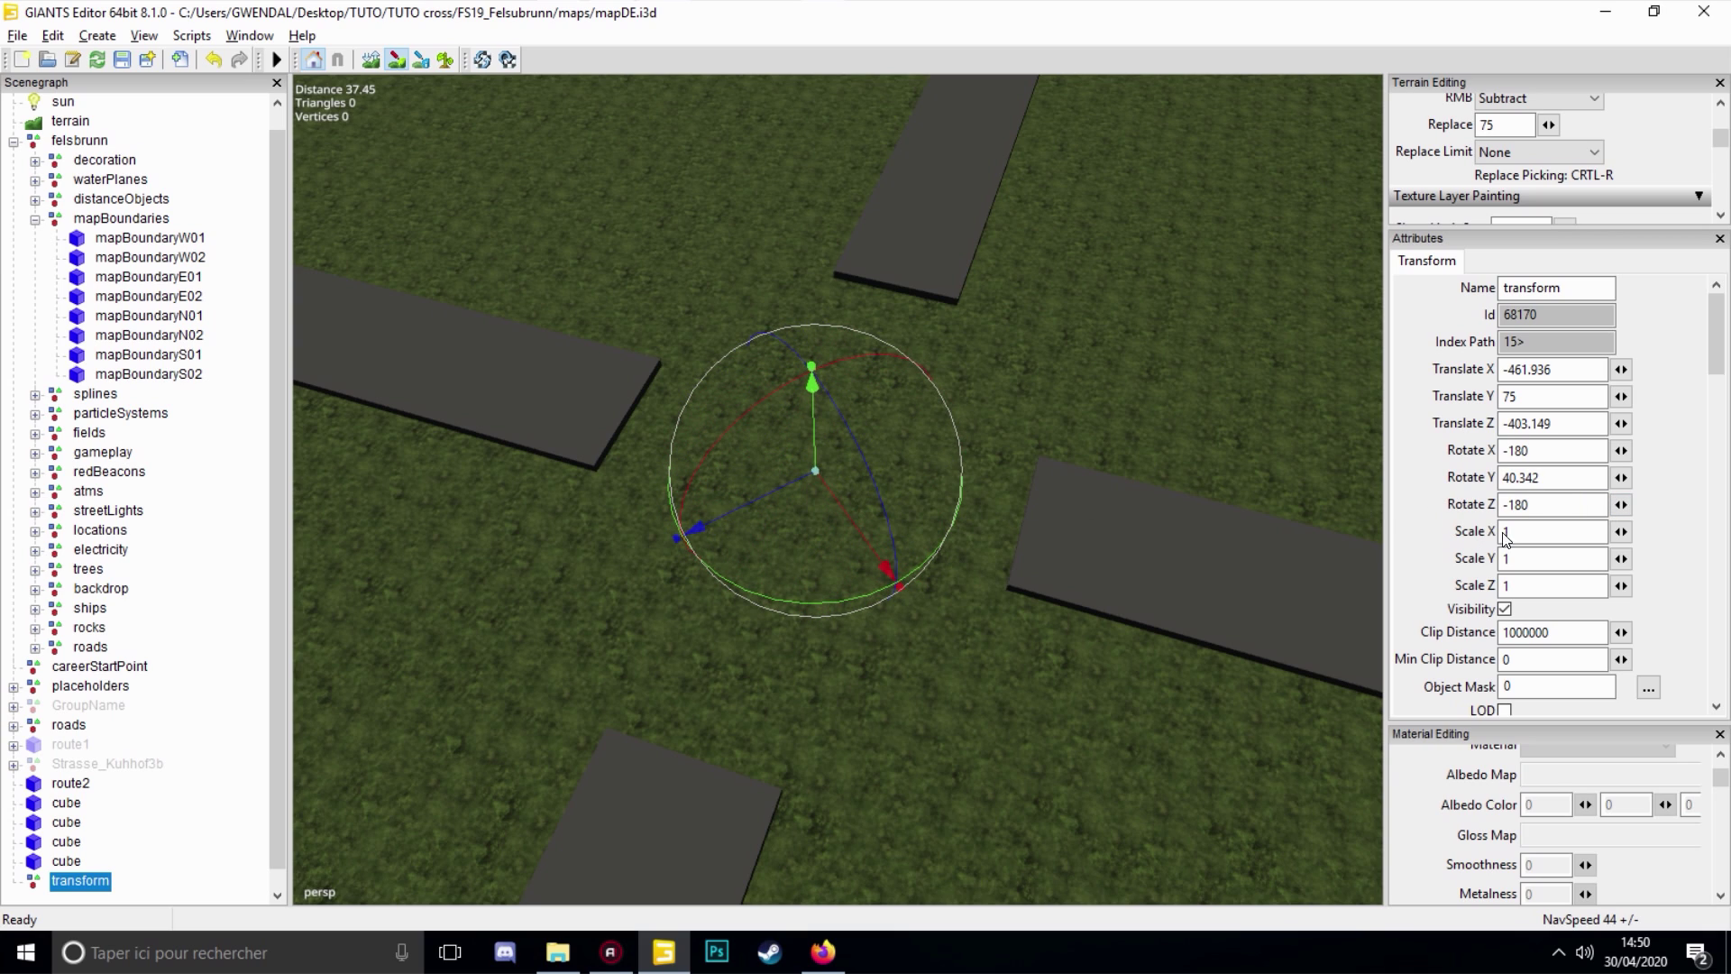
pyautogui.tripleClick(1552, 503)
pyautogui.moveTo(1559, 448); pyautogui.dragTo(1177, 507)
pyautogui.write('0')
pyautogui.moveTo(1545, 502); pyautogui.dragTo(1108, 478)
pyautogui.write('0')
# Set the transform group's Y rotation to 90, then 130, and return it to 0 degrees
pyautogui.tripleClick(1546, 477)
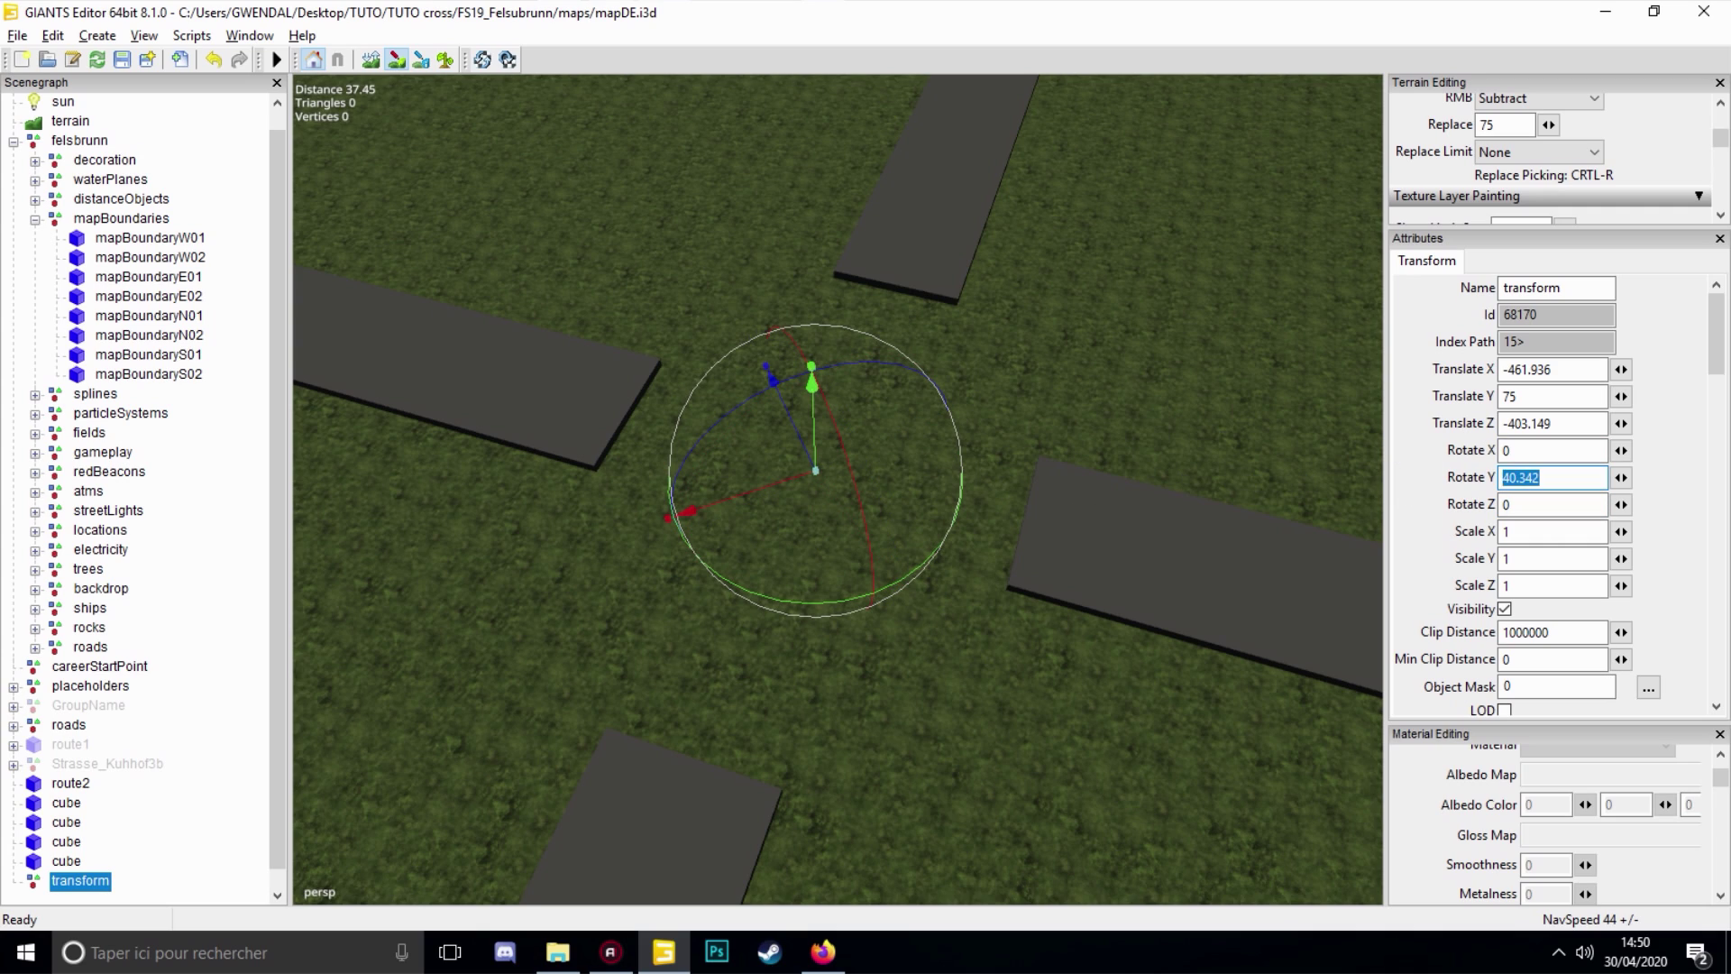
pyautogui.write('90')
pyautogui.write('130')
pyautogui.press('Return')
pyautogui.write('0')
pyautogui.keyDown('alt'); pyautogui.moveTo(915, 521); pyautogui.dragTo(701, 559, button='right'); pyautogui.keyUp('alt')
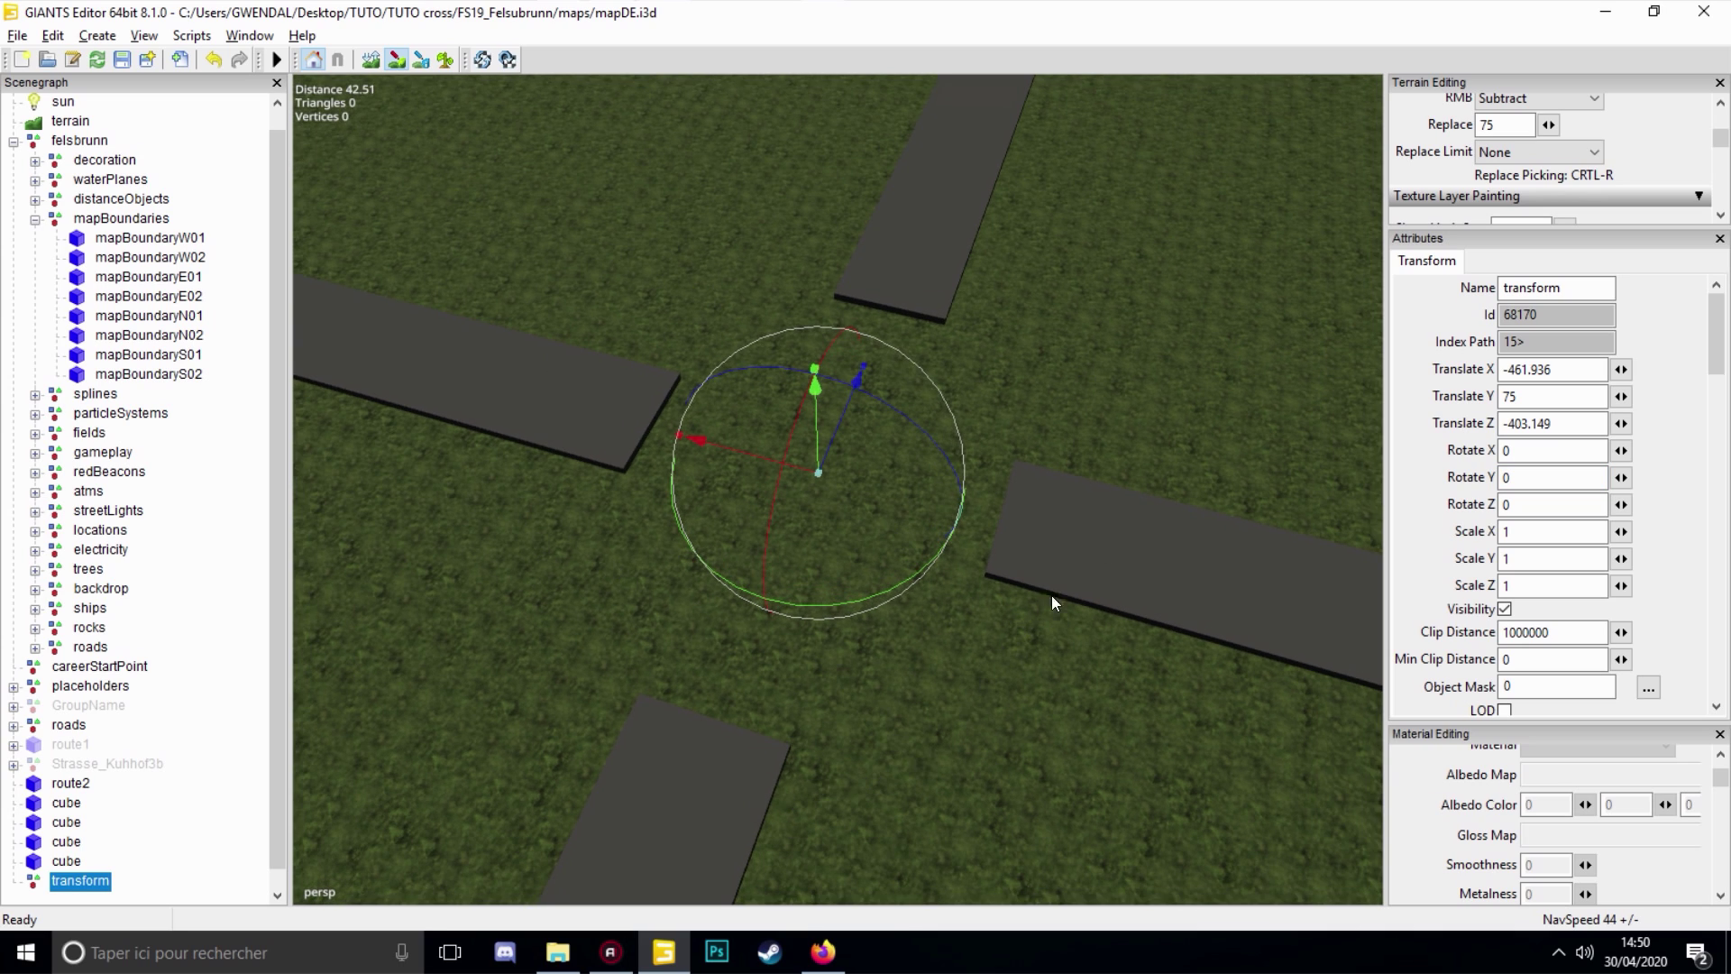
# Minimize the map editor and launch CrossingConstructor1.02.exe from the extracted folder in TUTO cross
pyautogui.click(1605, 11)
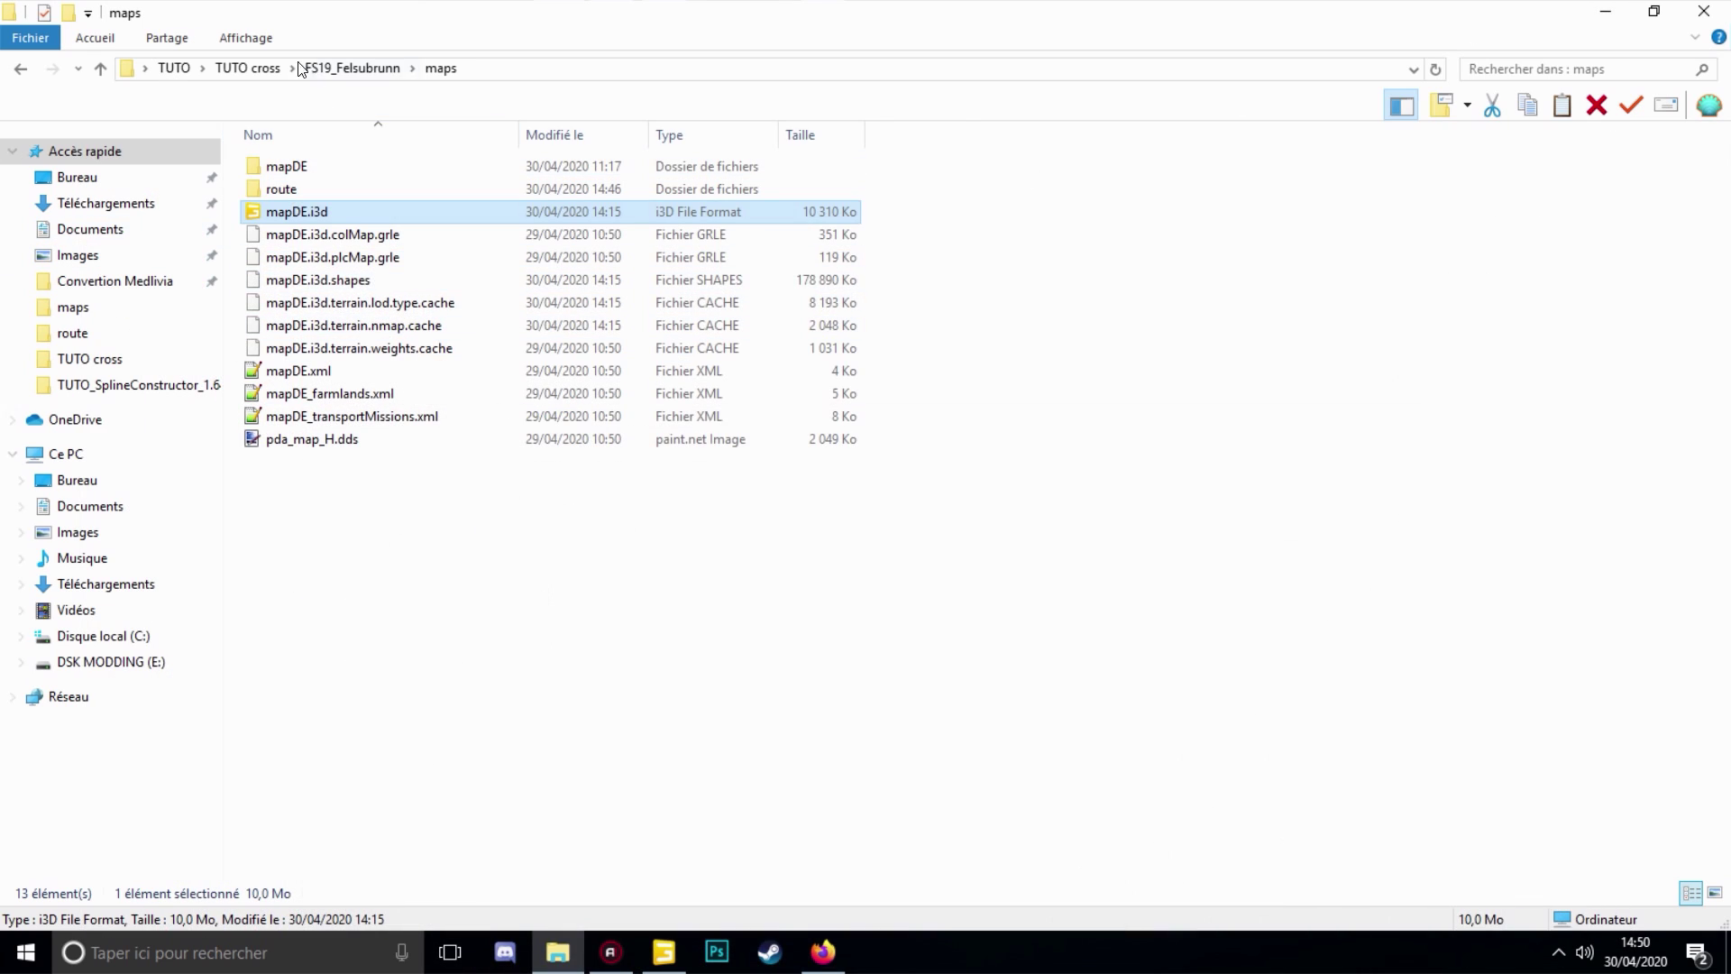
pyautogui.click(245, 68)
pyautogui.doubleClick(344, 190)
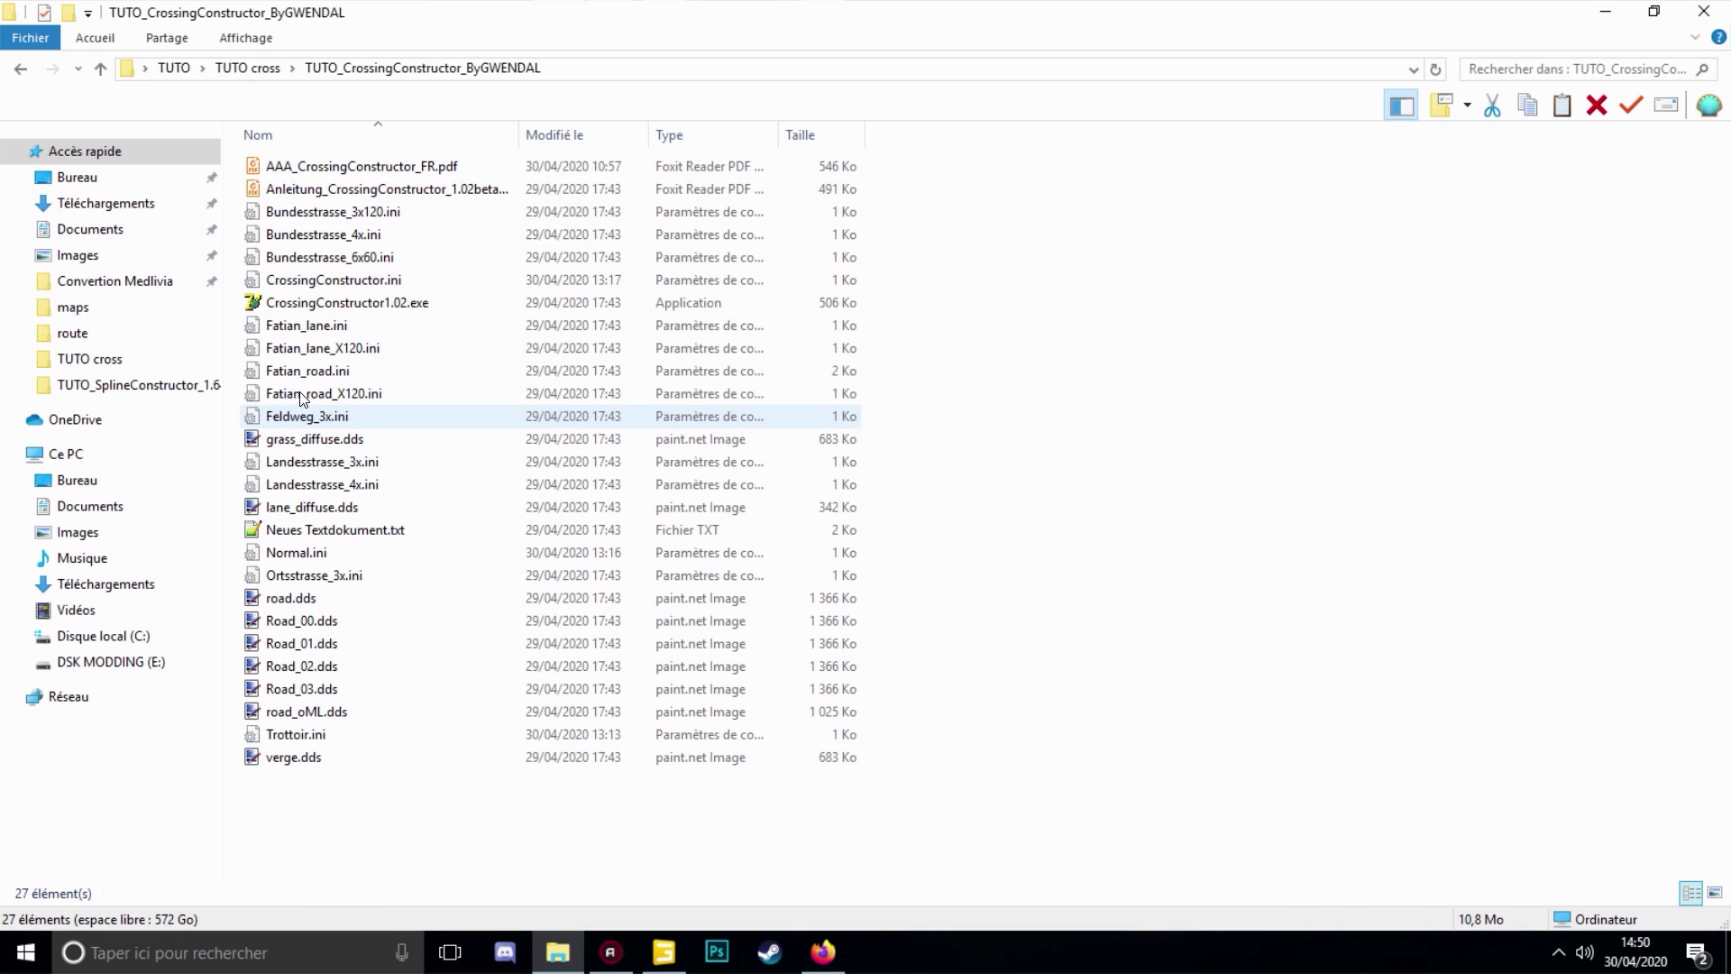
pyautogui.doubleClick(347, 303)
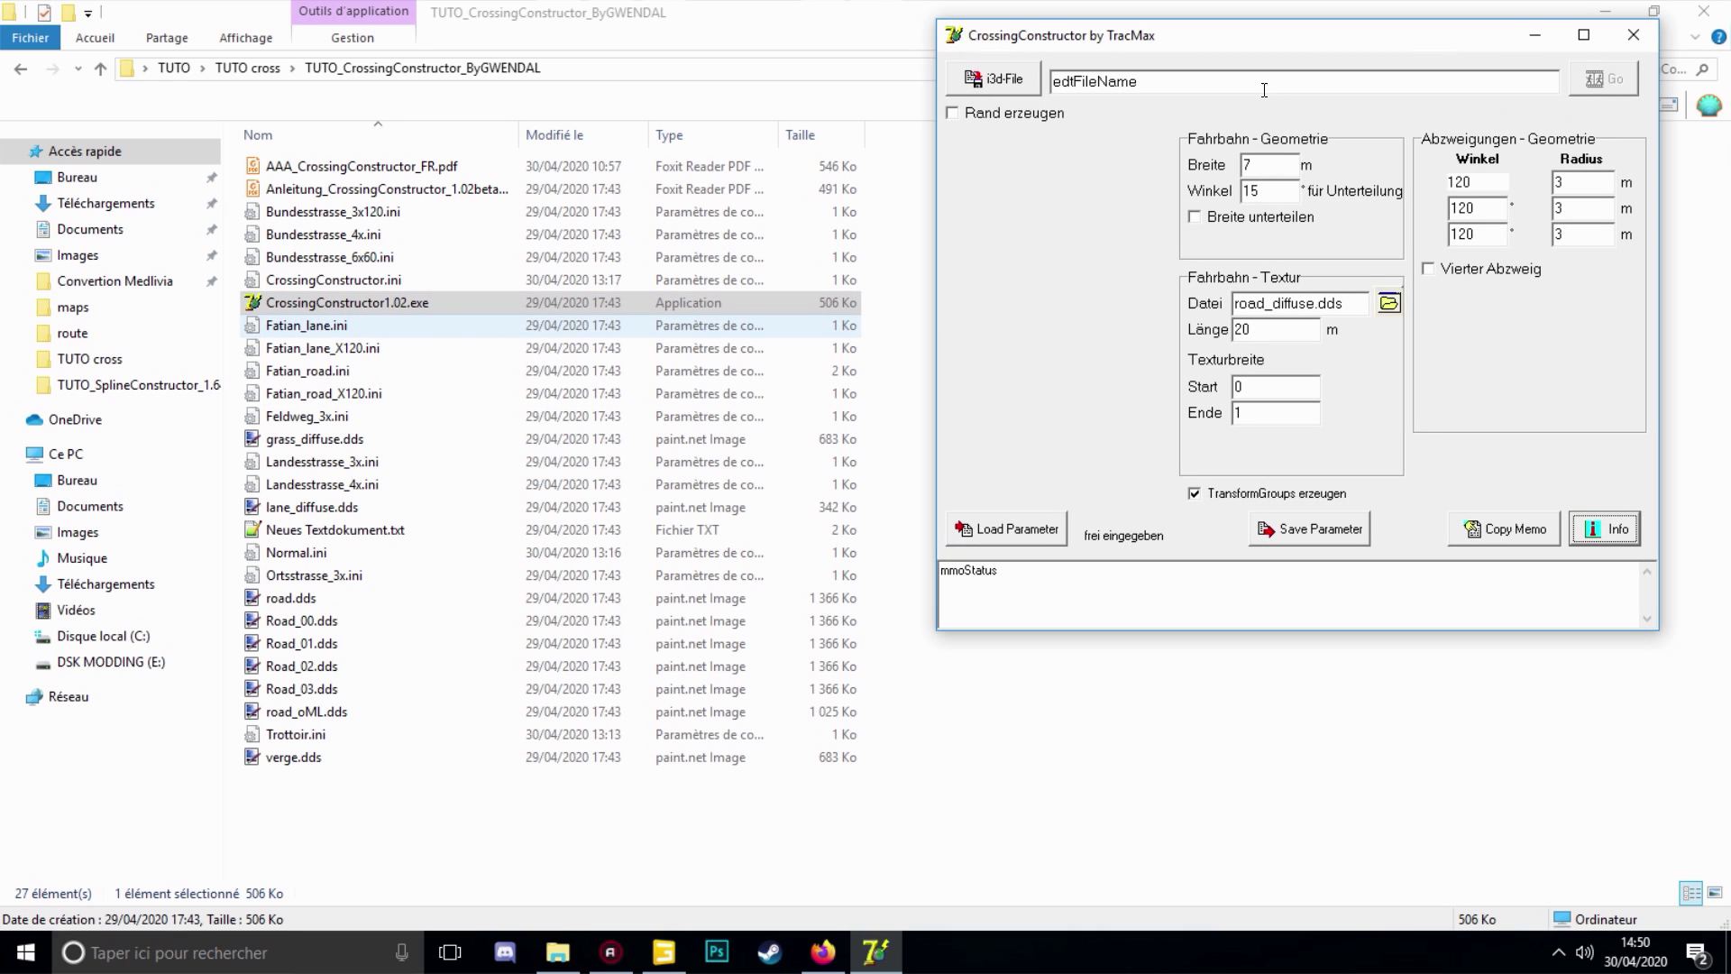
# Start loading a parameter file and browse to the TUTO_CrossingConstructor_ByGWENDAL folder inside TUTO cross
pyautogui.moveTo(1233, 44); pyautogui.dragTo(663, 73)
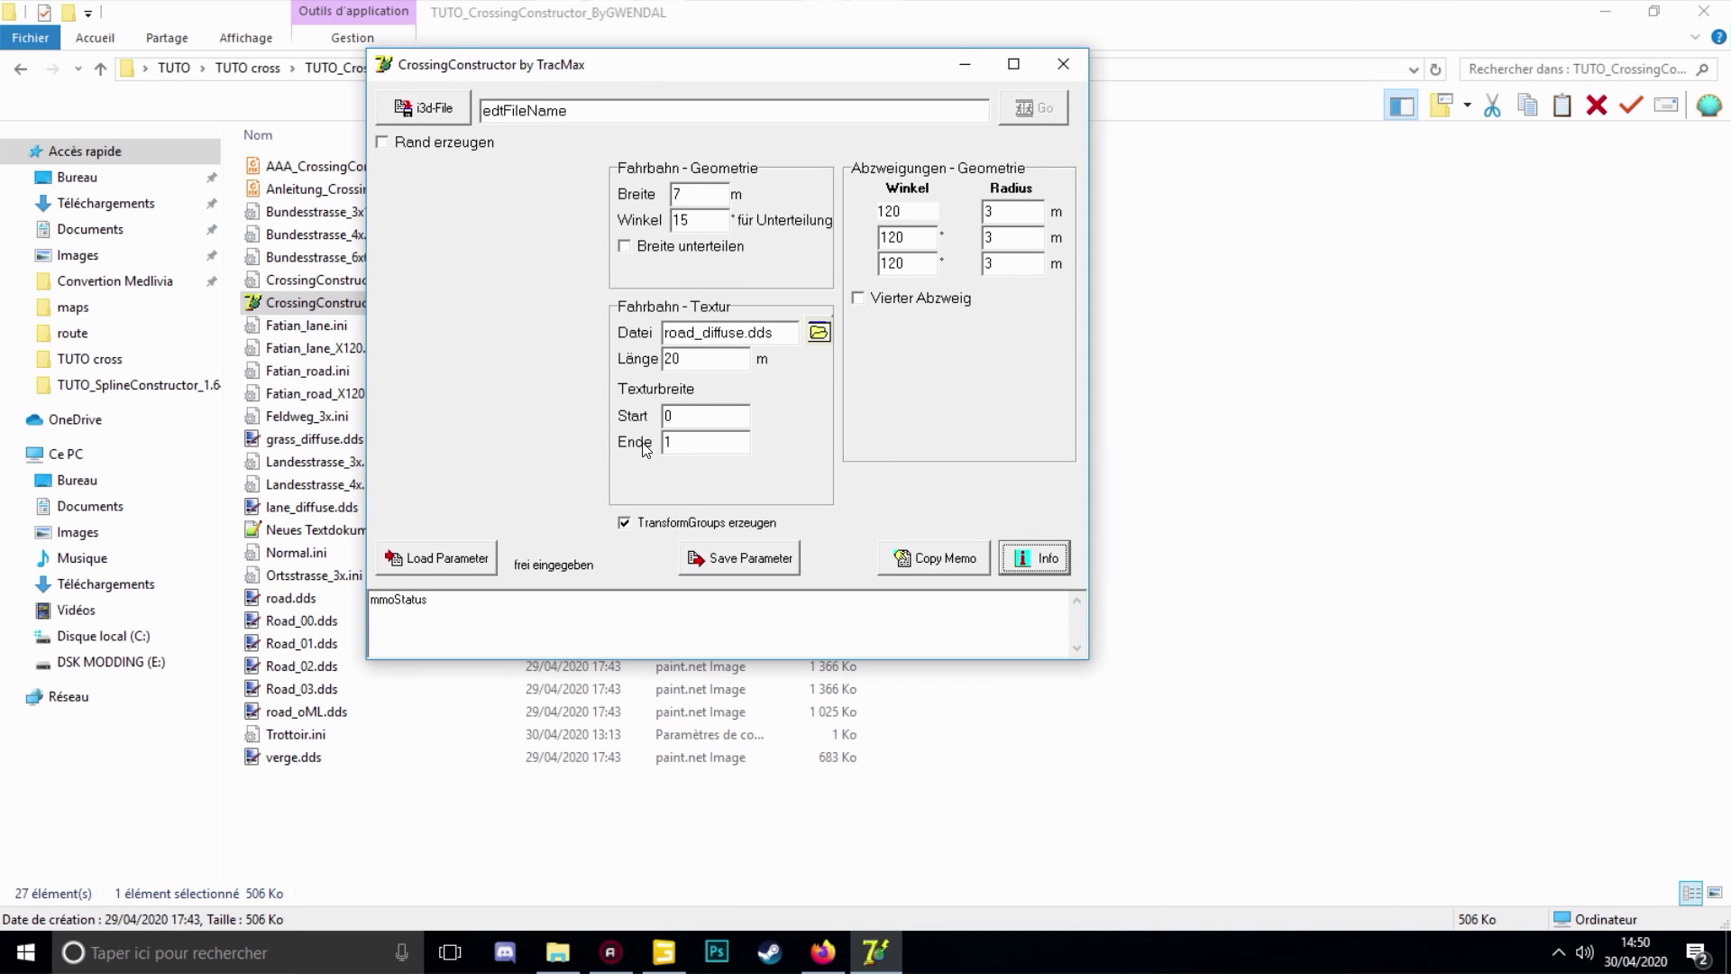
pyautogui.click(420, 563)
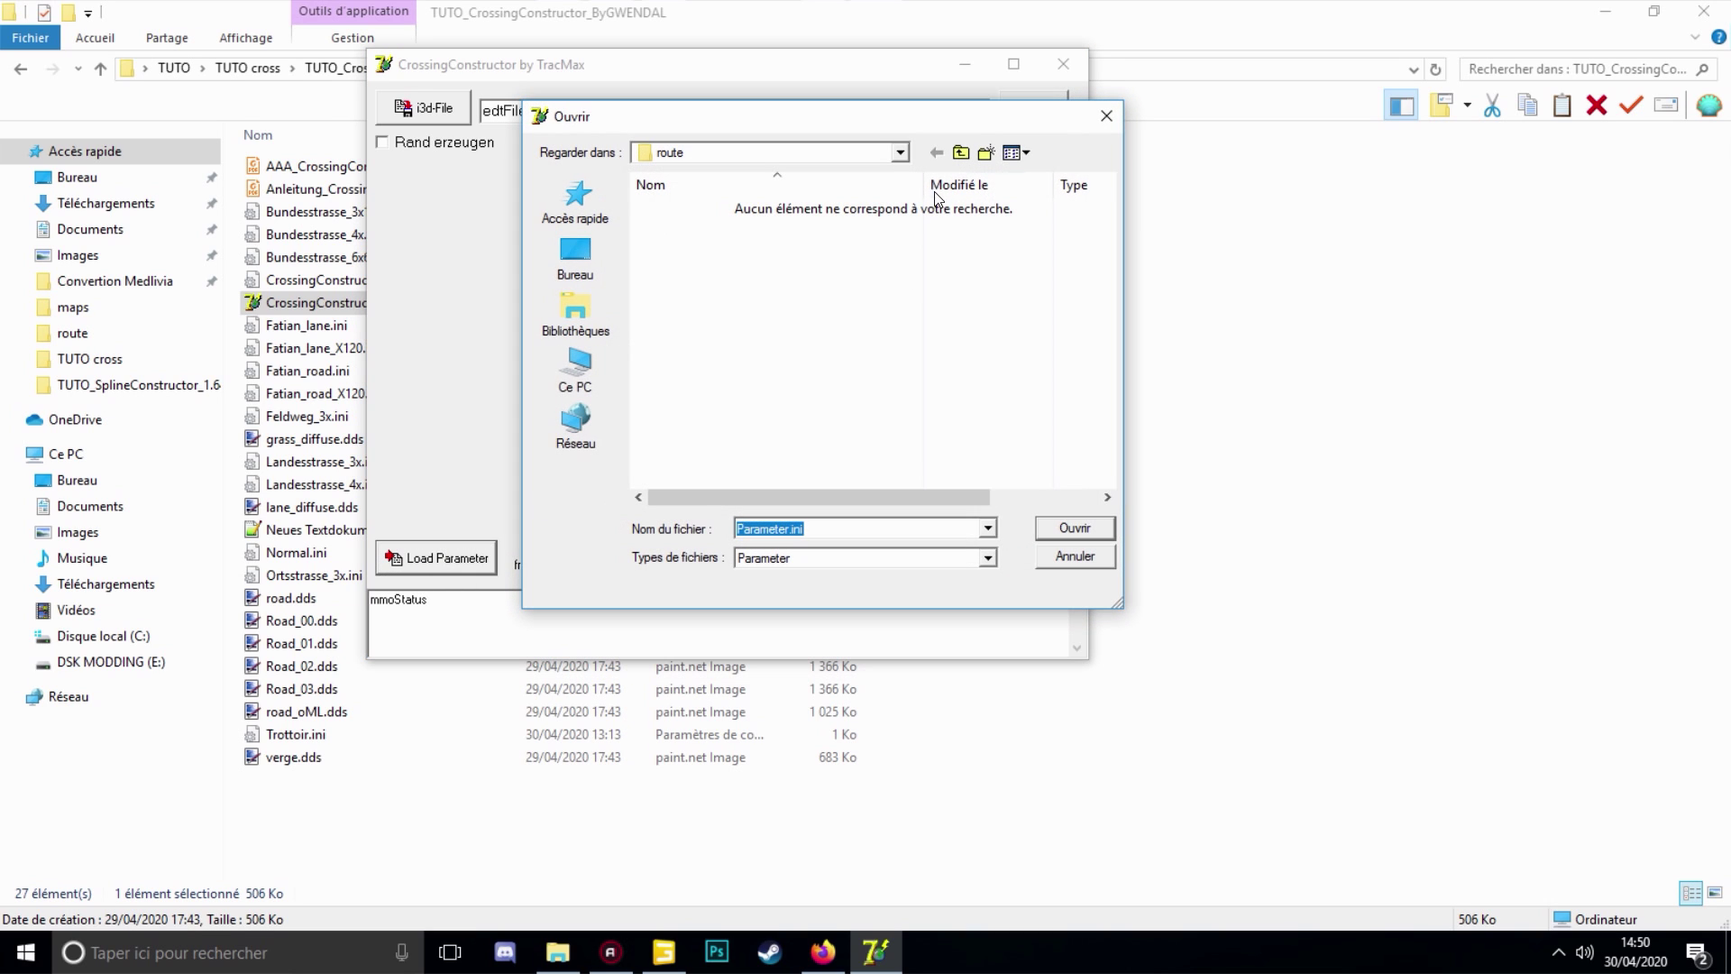
pyautogui.click(900, 153)
pyautogui.scroll(2, 744, 287)
pyautogui.scroll(1, 744, 270)
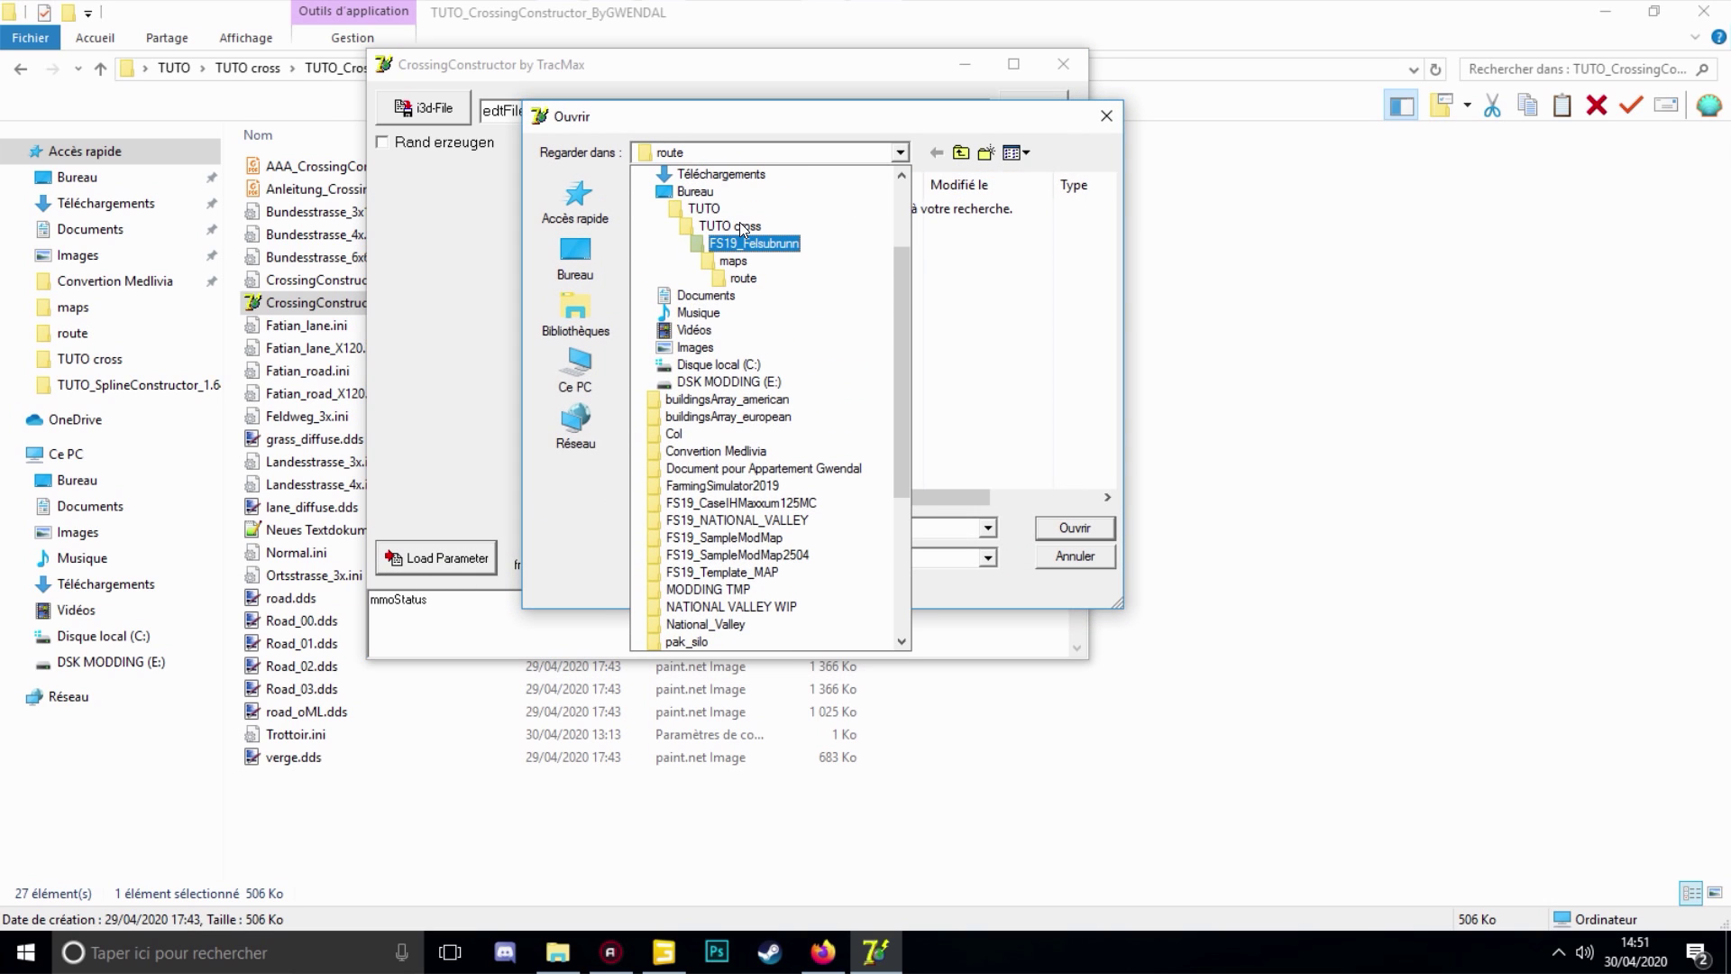
pyautogui.click(740, 222)
pyautogui.doubleClick(735, 233)
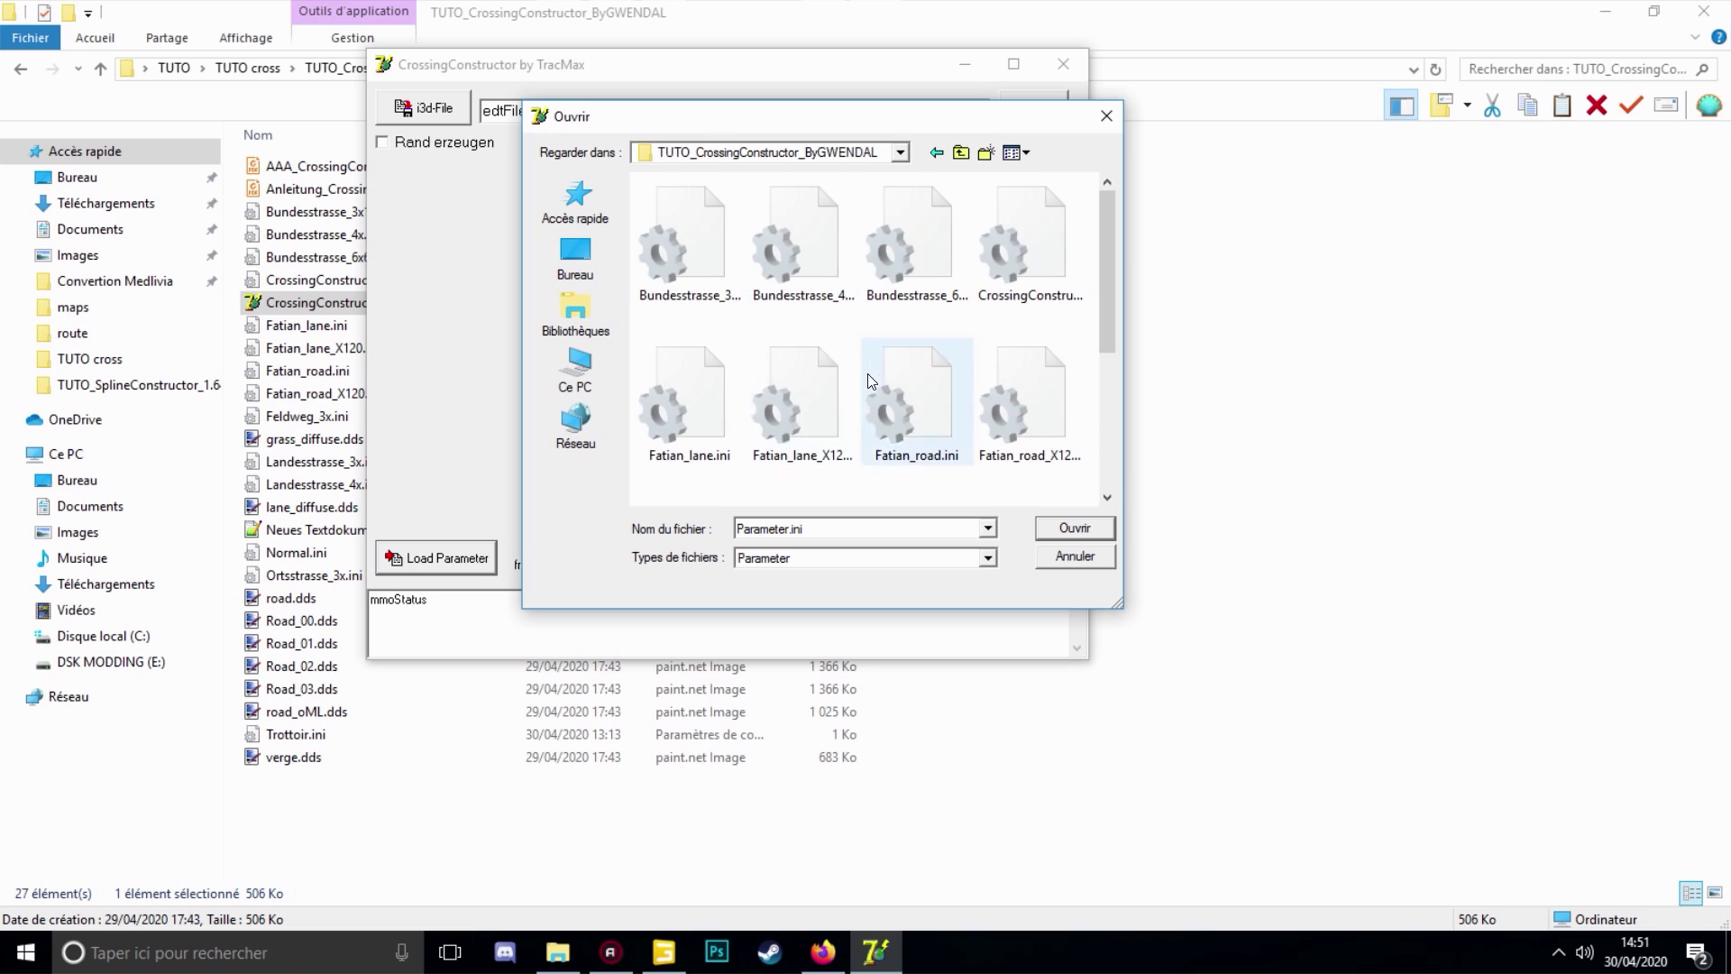
# Examine the available parameter presets, including Normal.ini, Trottoir.ini, Landesstrasse_4x.ini and Ortsstrasse_3x.ini
pyautogui.scroll(-3, 865, 388)
pyautogui.scroll(3, 804, 278)
pyautogui.scroll(-1, 833, 338)
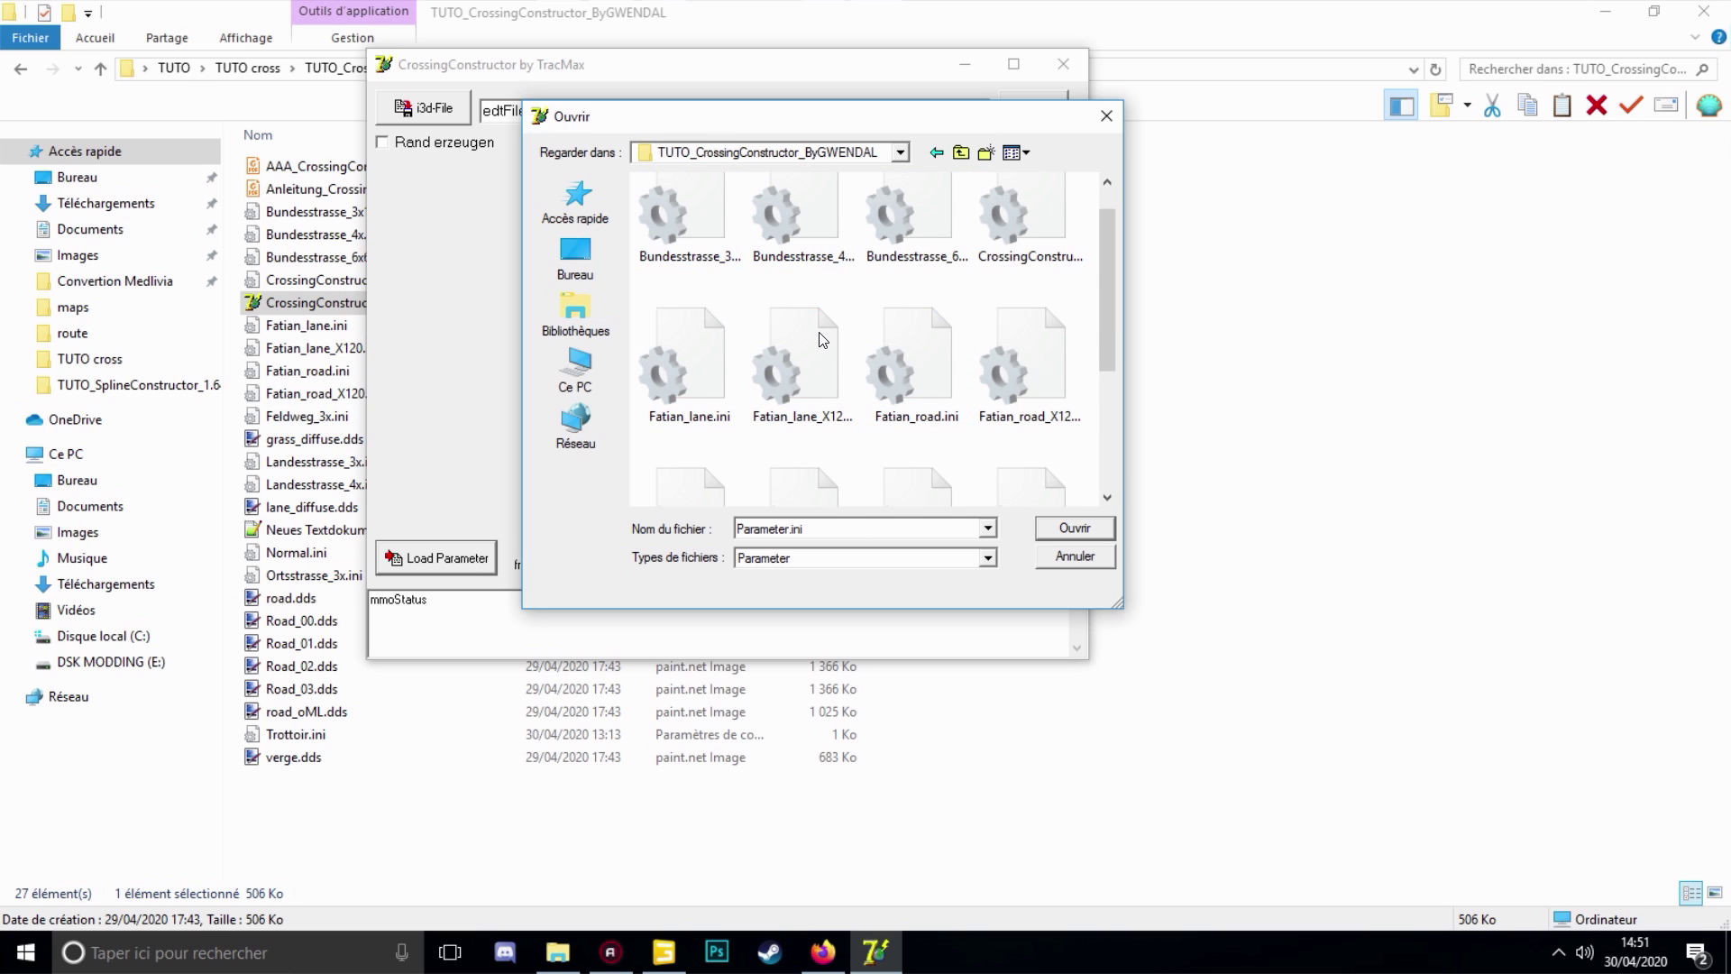
pyautogui.scroll(-3, 833, 338)
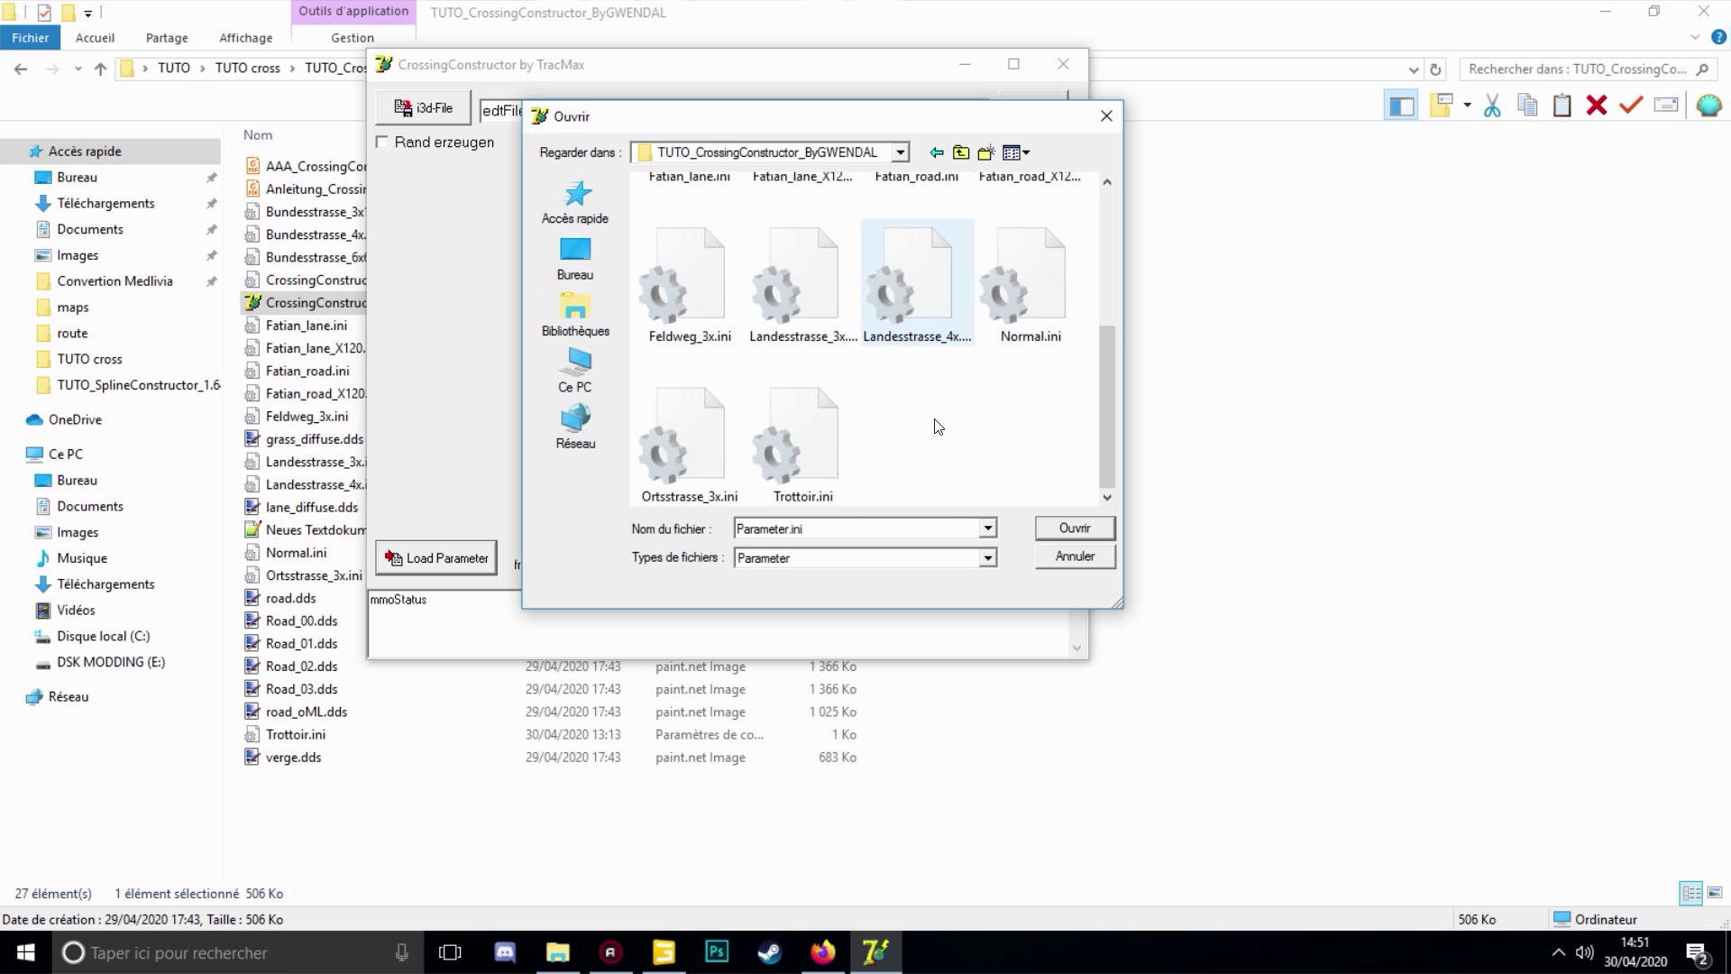
pyautogui.click(1015, 307)
pyautogui.click(821, 483)
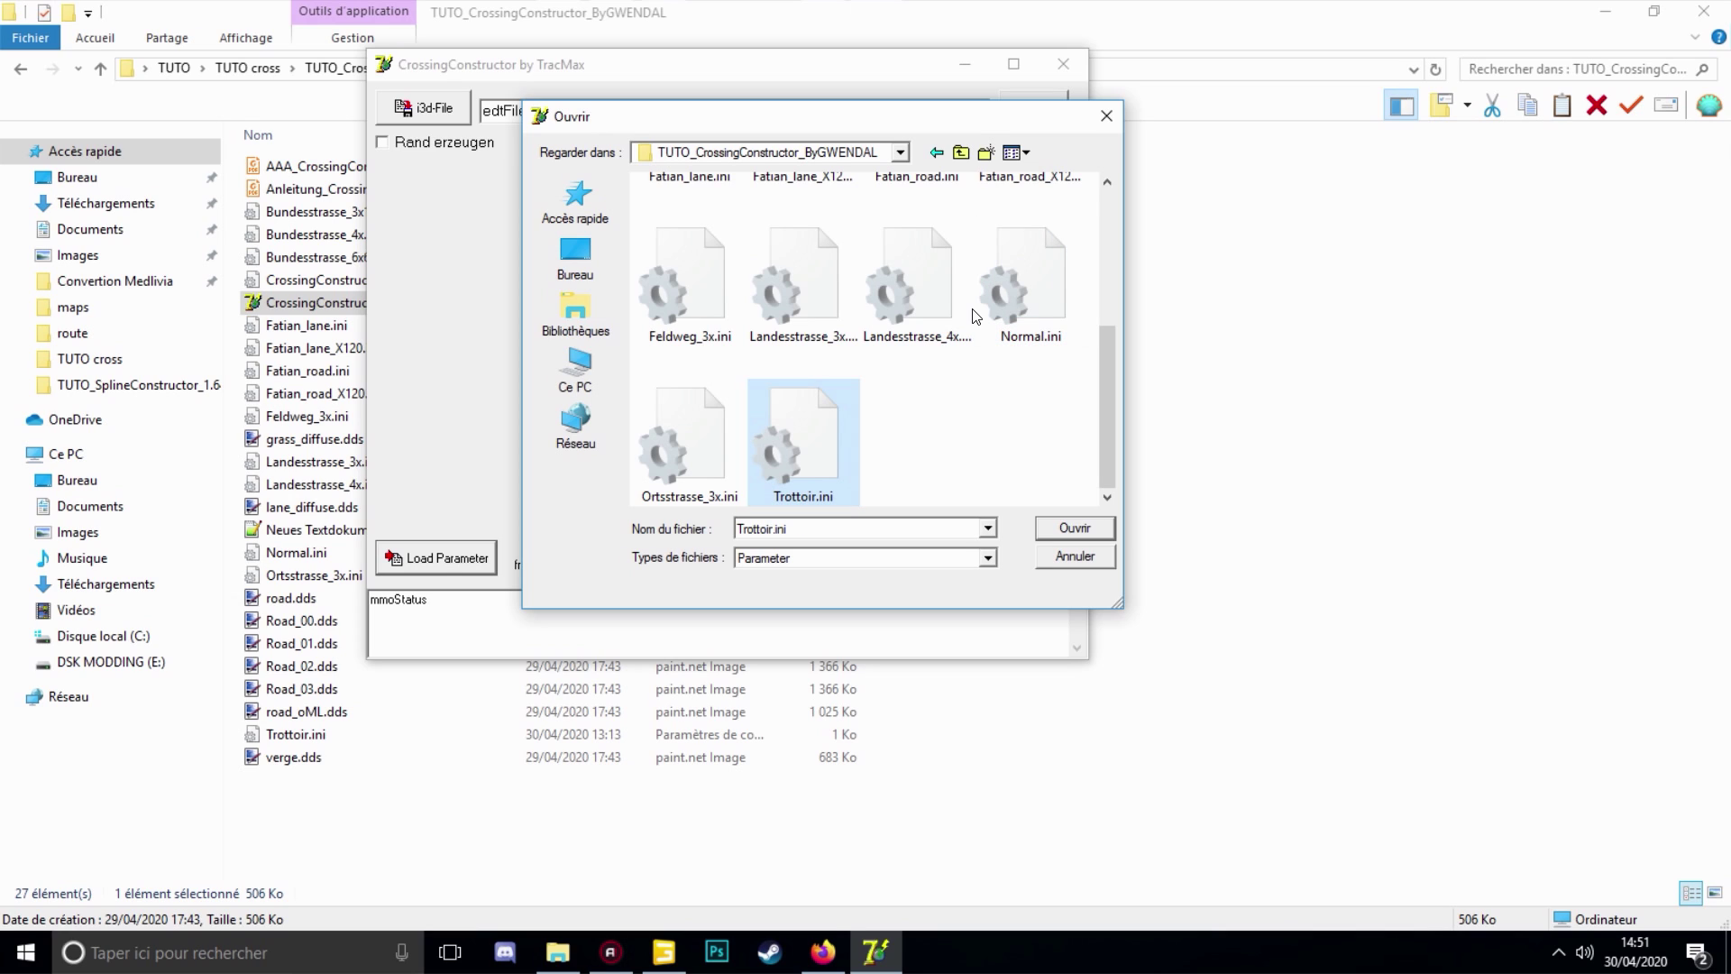
pyautogui.click(915, 287)
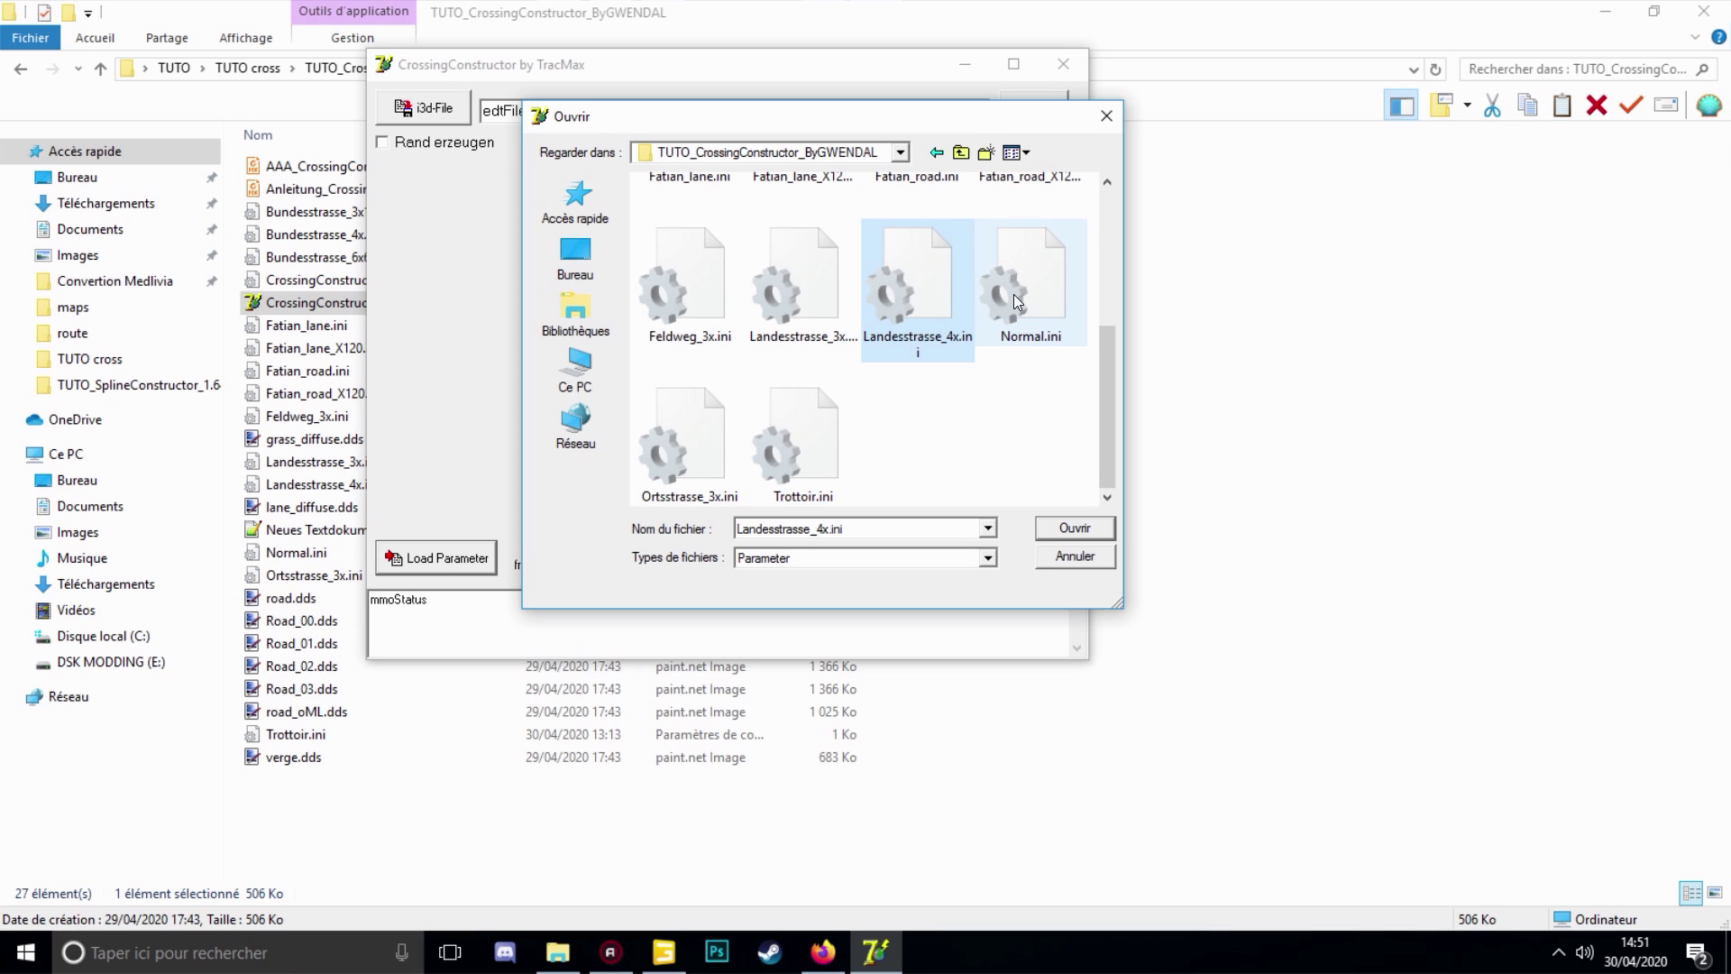
pyautogui.click(1014, 295)
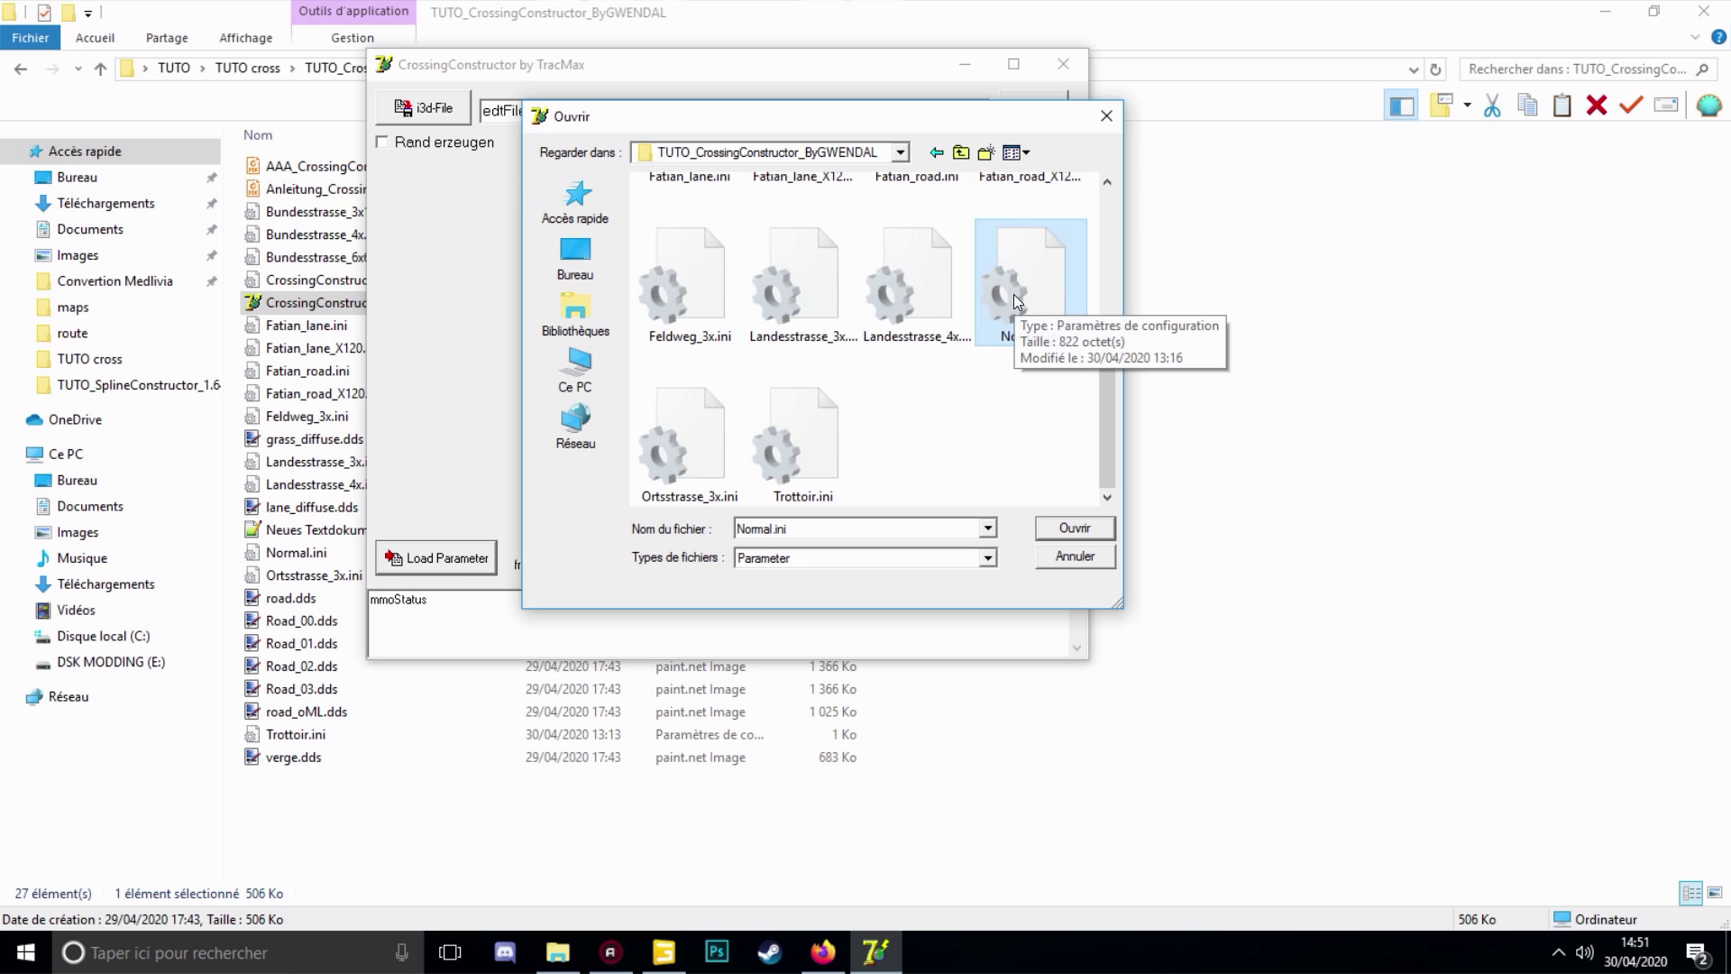
pyautogui.click(801, 437)
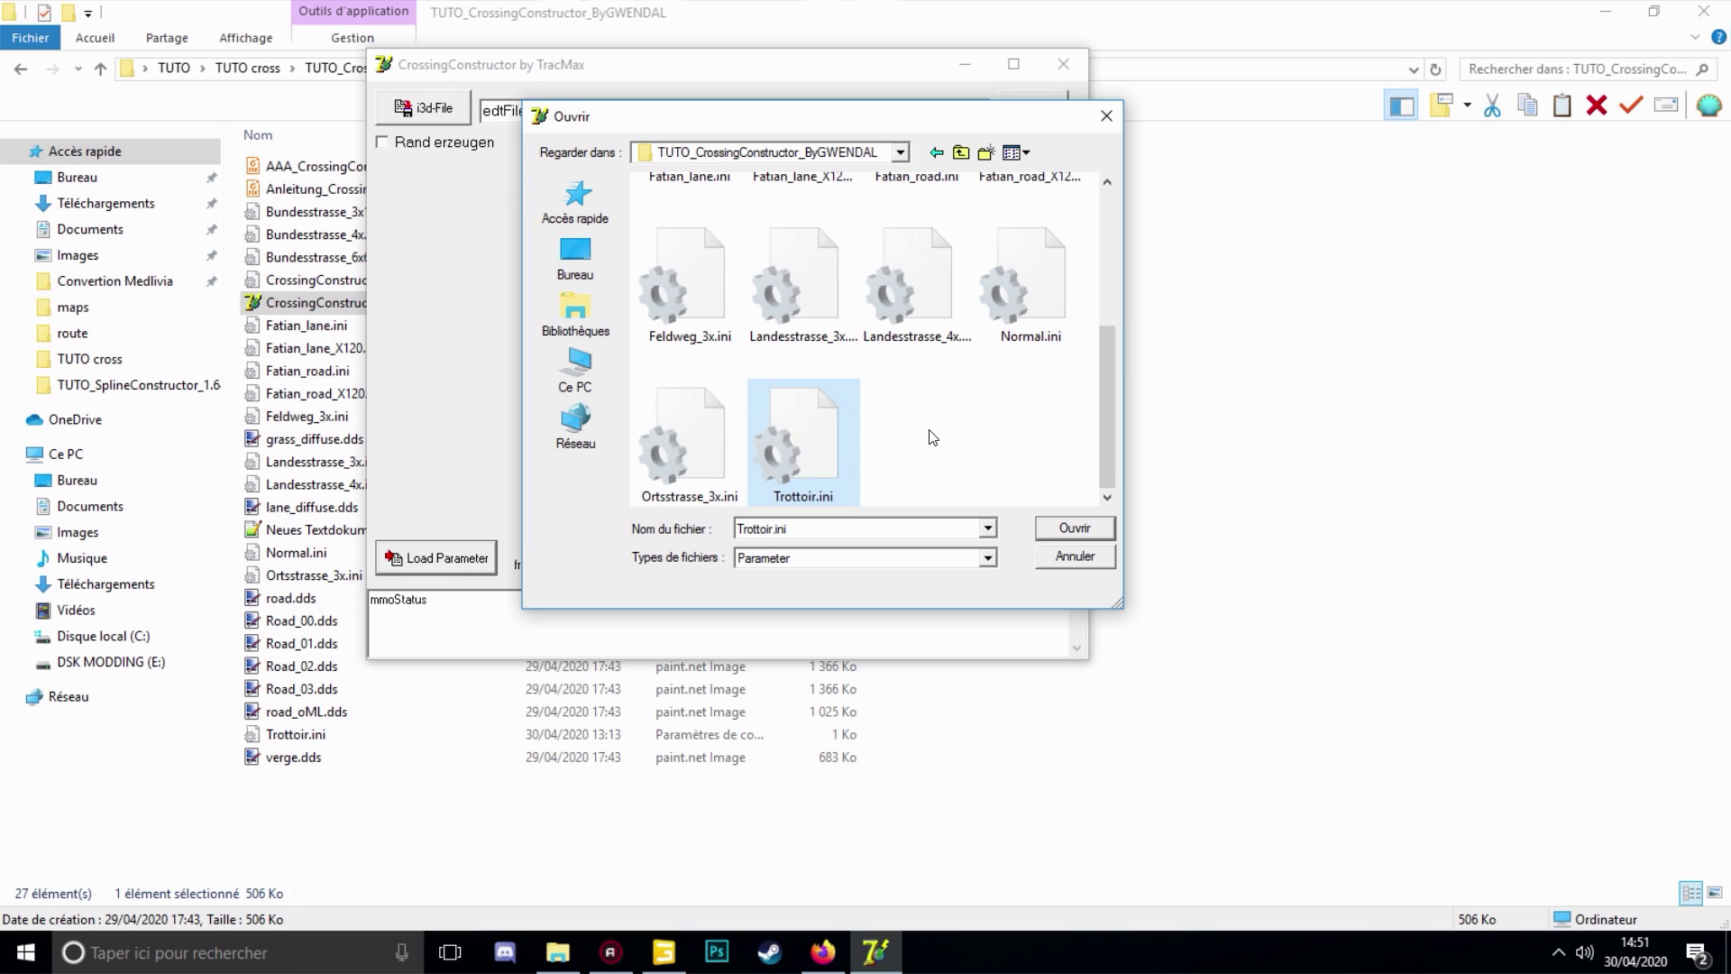
pyautogui.click(694, 402)
pyautogui.scroll(3, 644, 325)
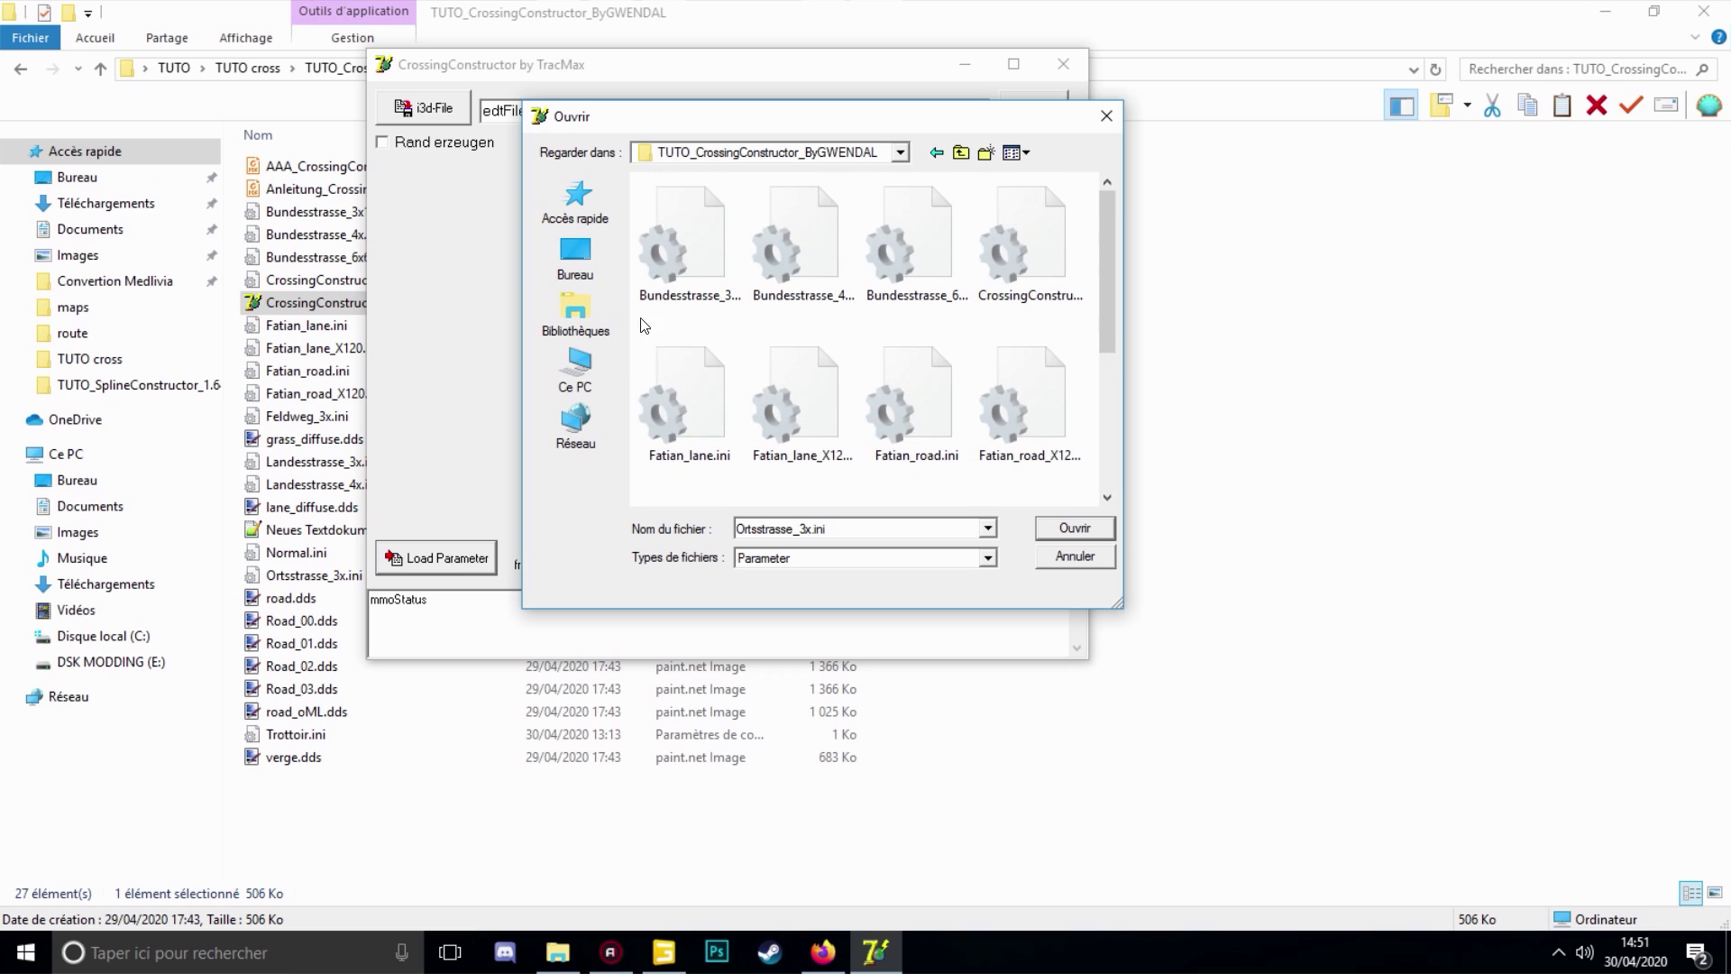
pyautogui.scroll(-3, 643, 324)
pyautogui.scroll(3, 745, 379)
pyautogui.scroll(-1, 907, 382)
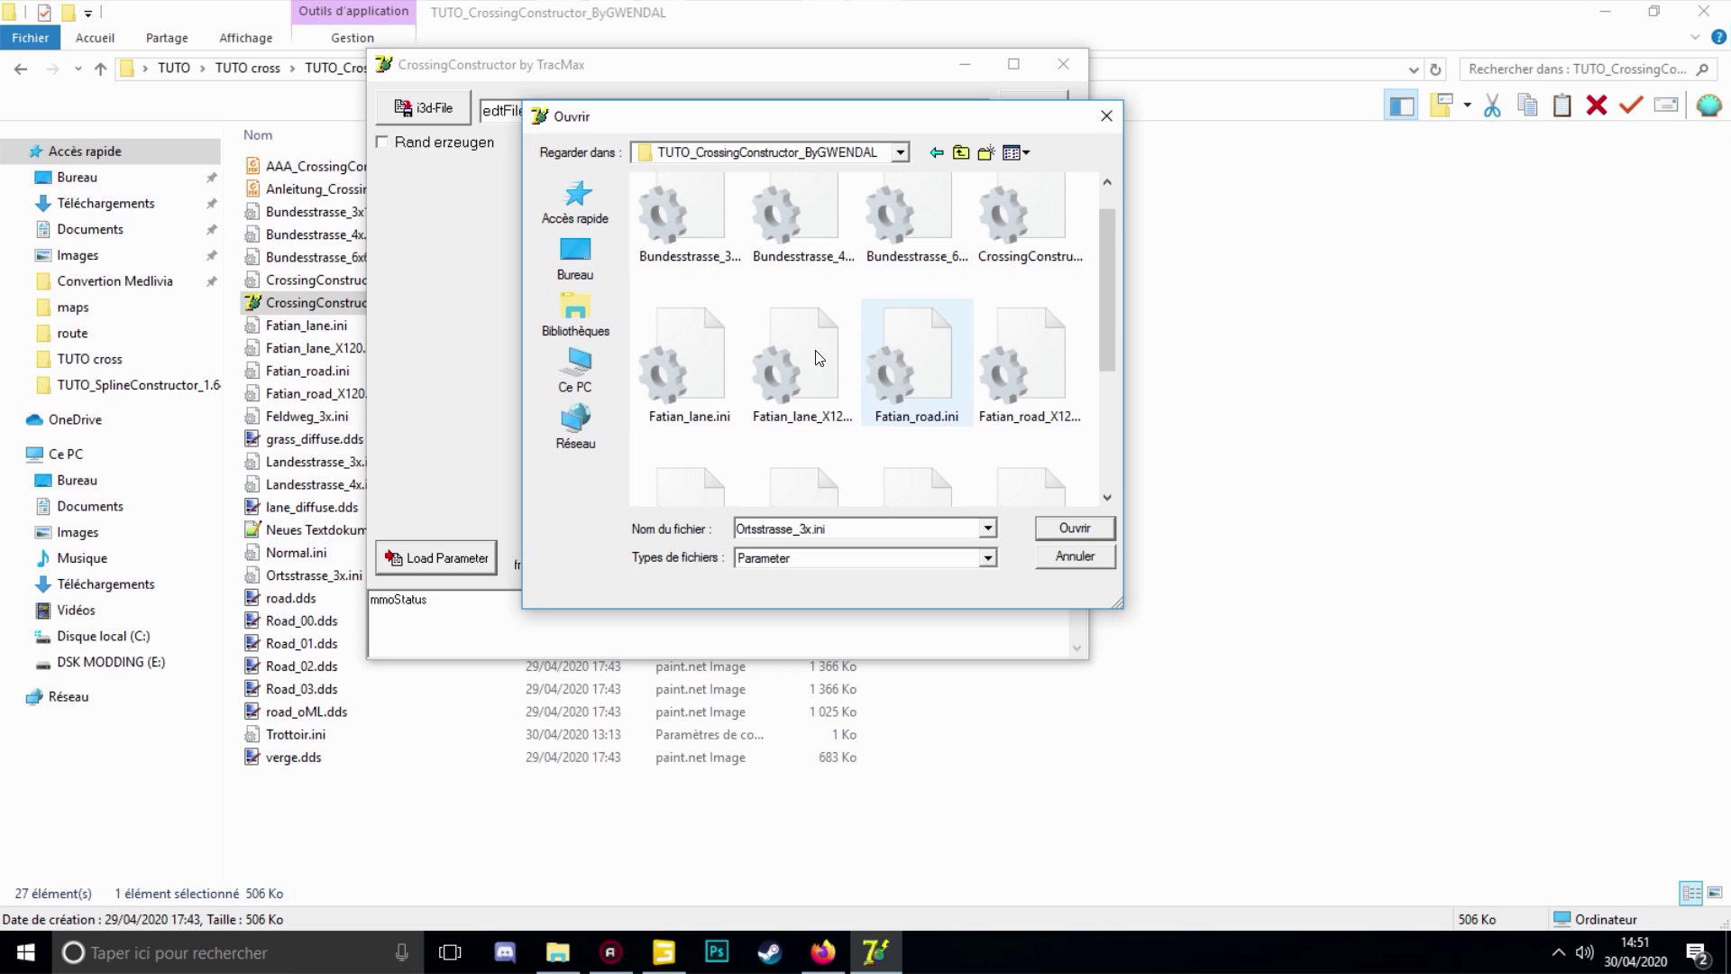
pyautogui.scroll(-3, 850, 341)
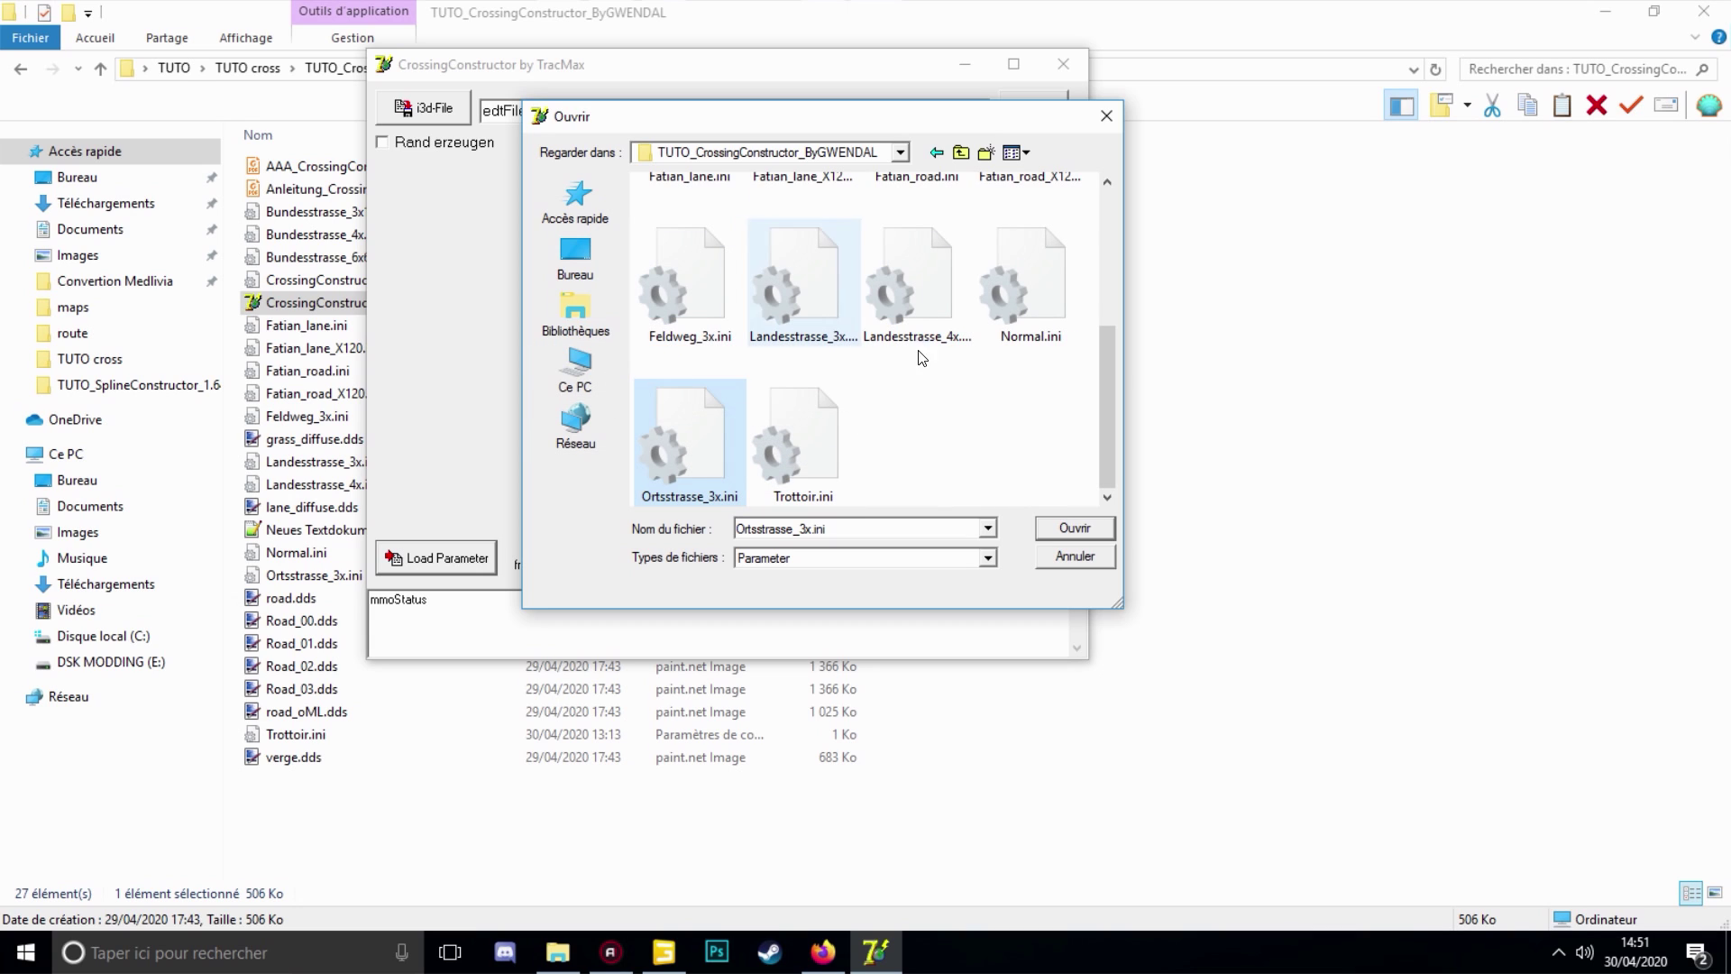
# Load the crossing parameters from the Normal.ini preset
pyautogui.scroll(5, 856, 298)
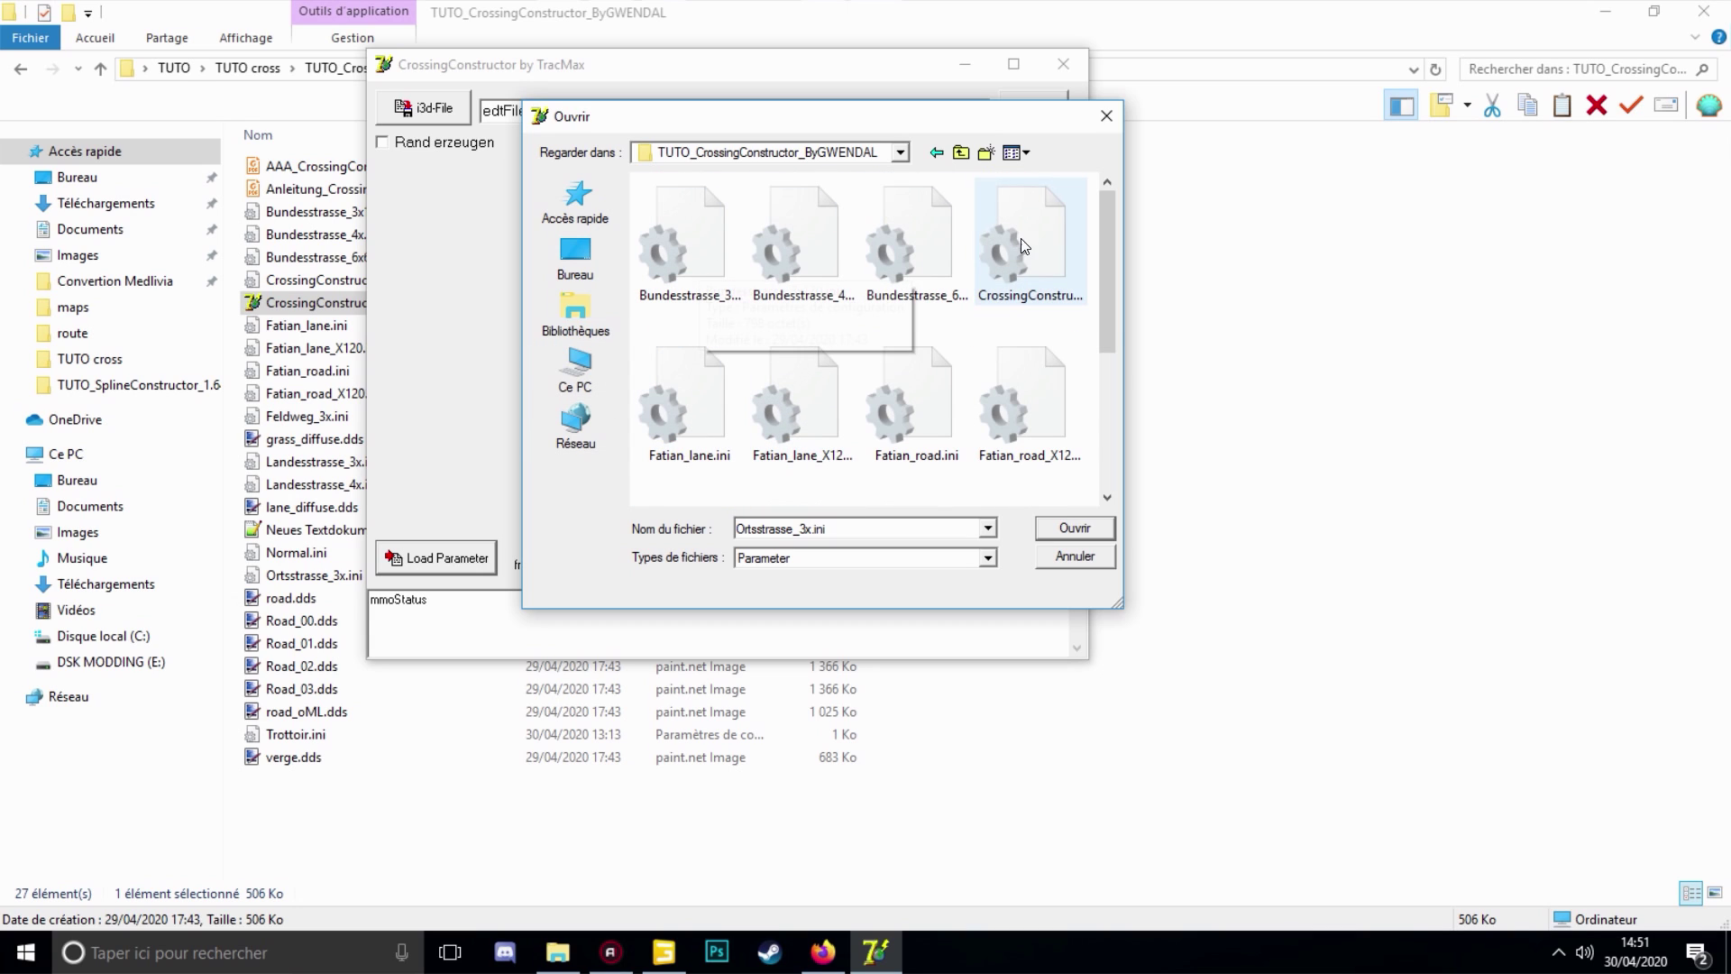
pyautogui.scroll(-5, 996, 401)
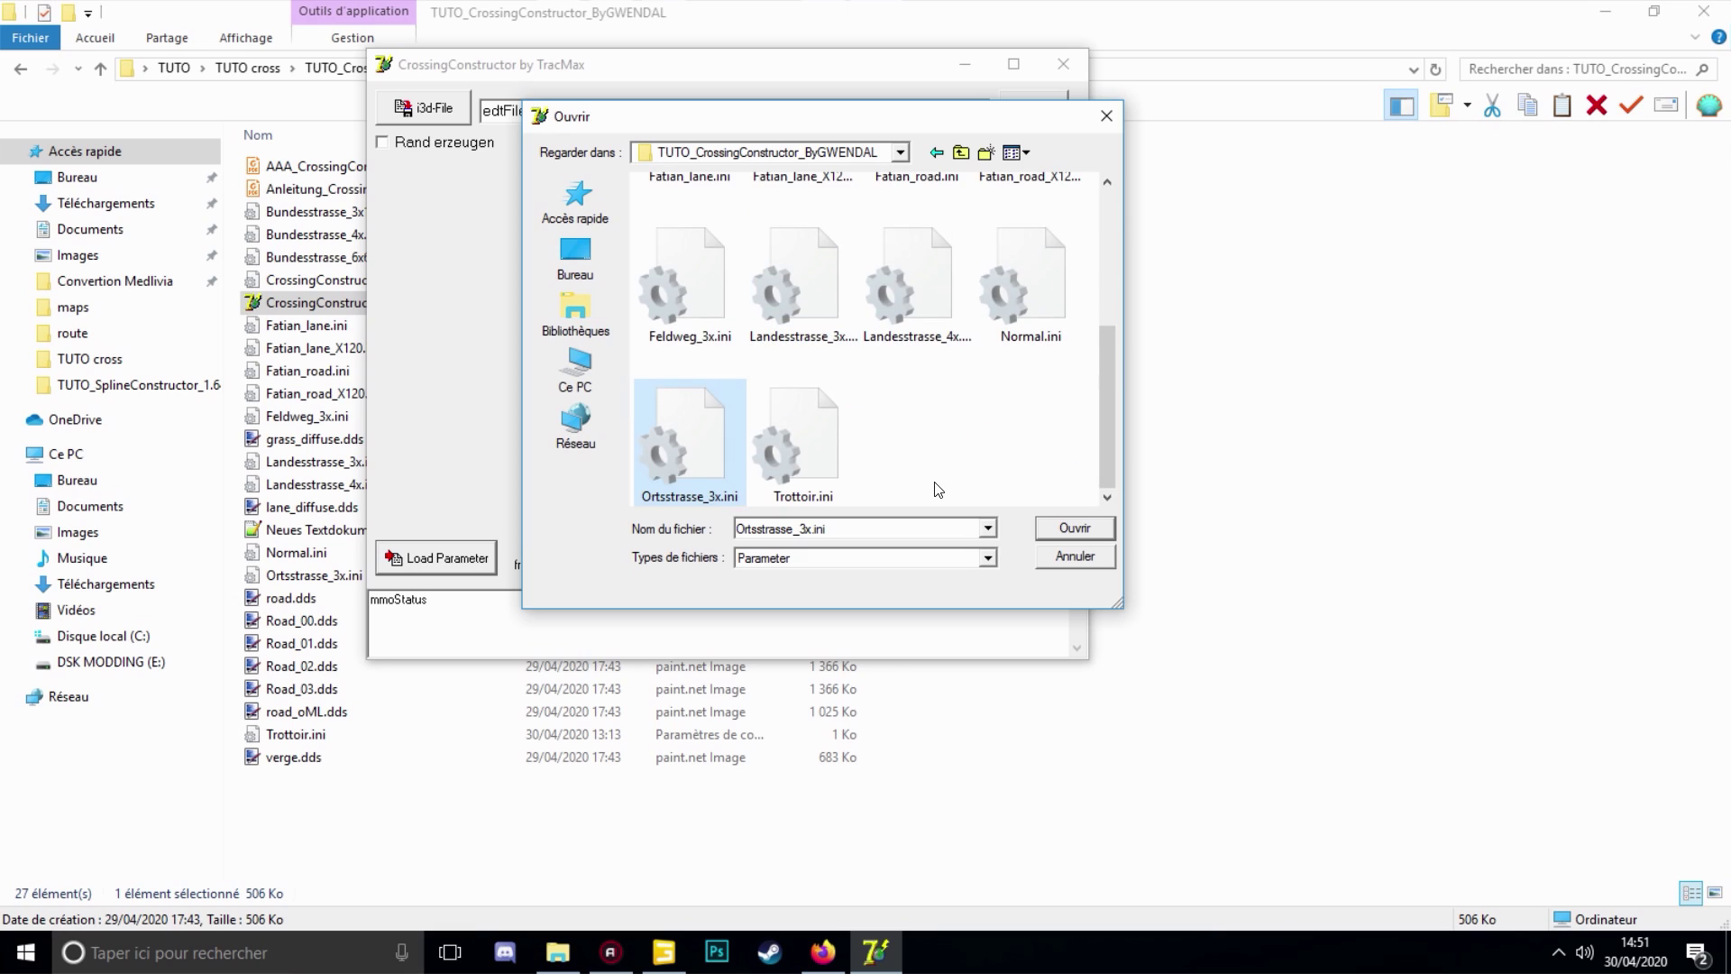
pyautogui.click(1033, 320)
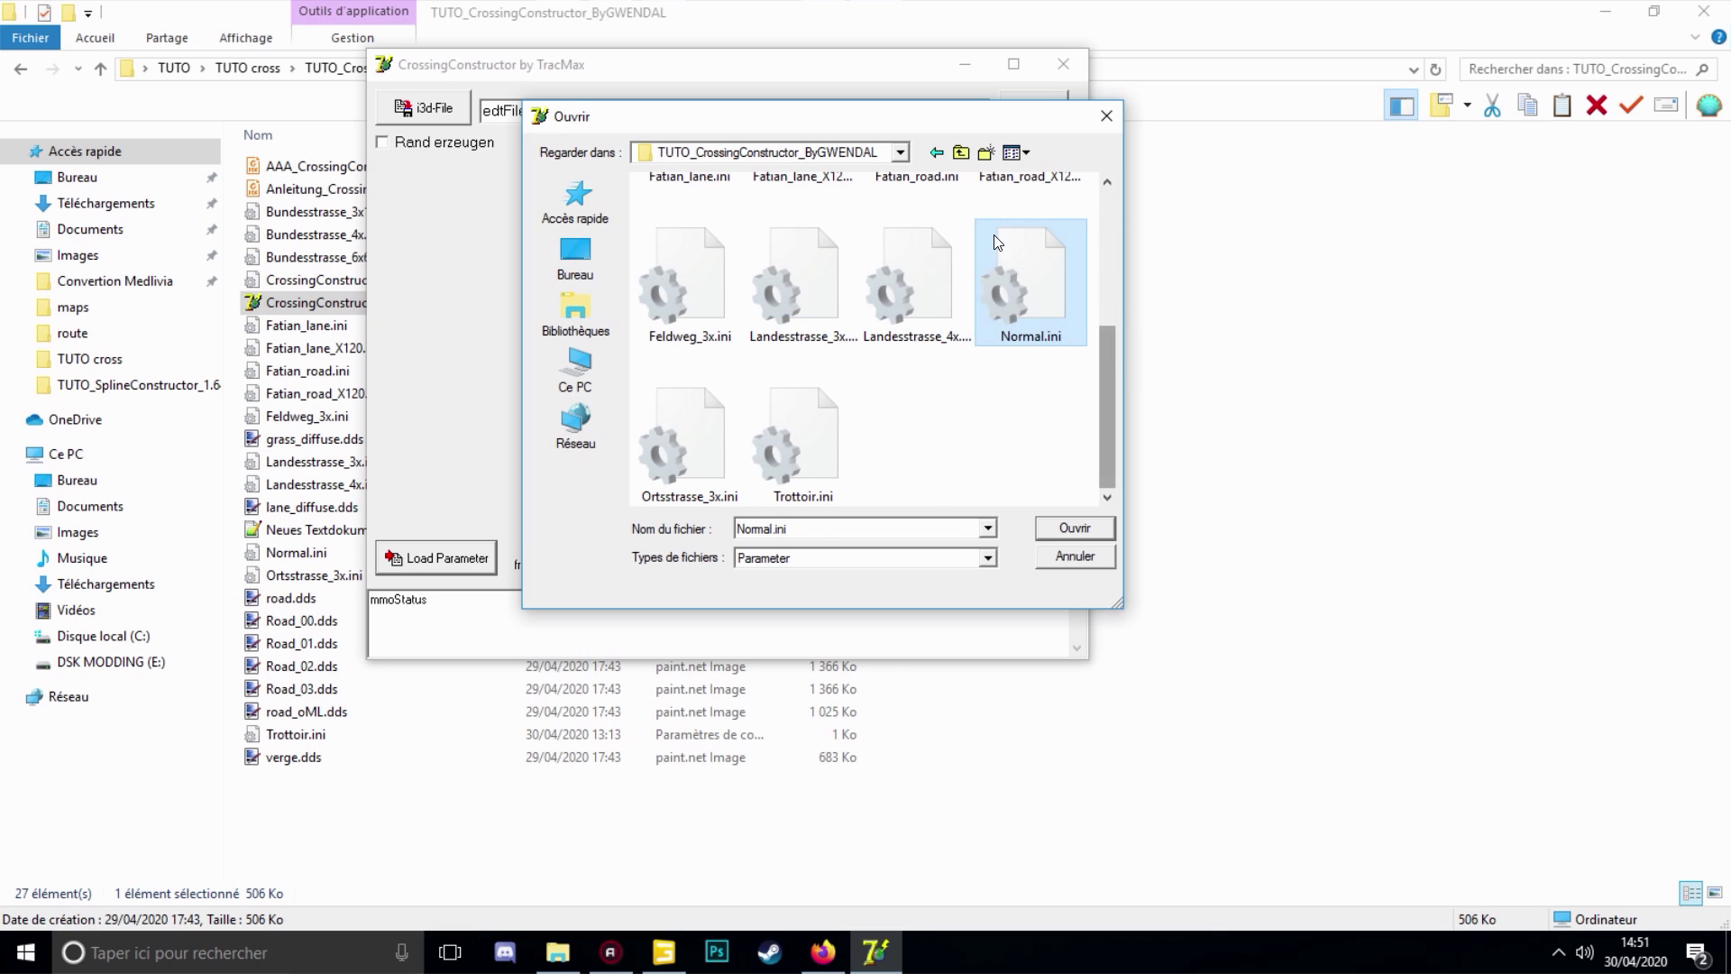
pyautogui.click(1071, 530)
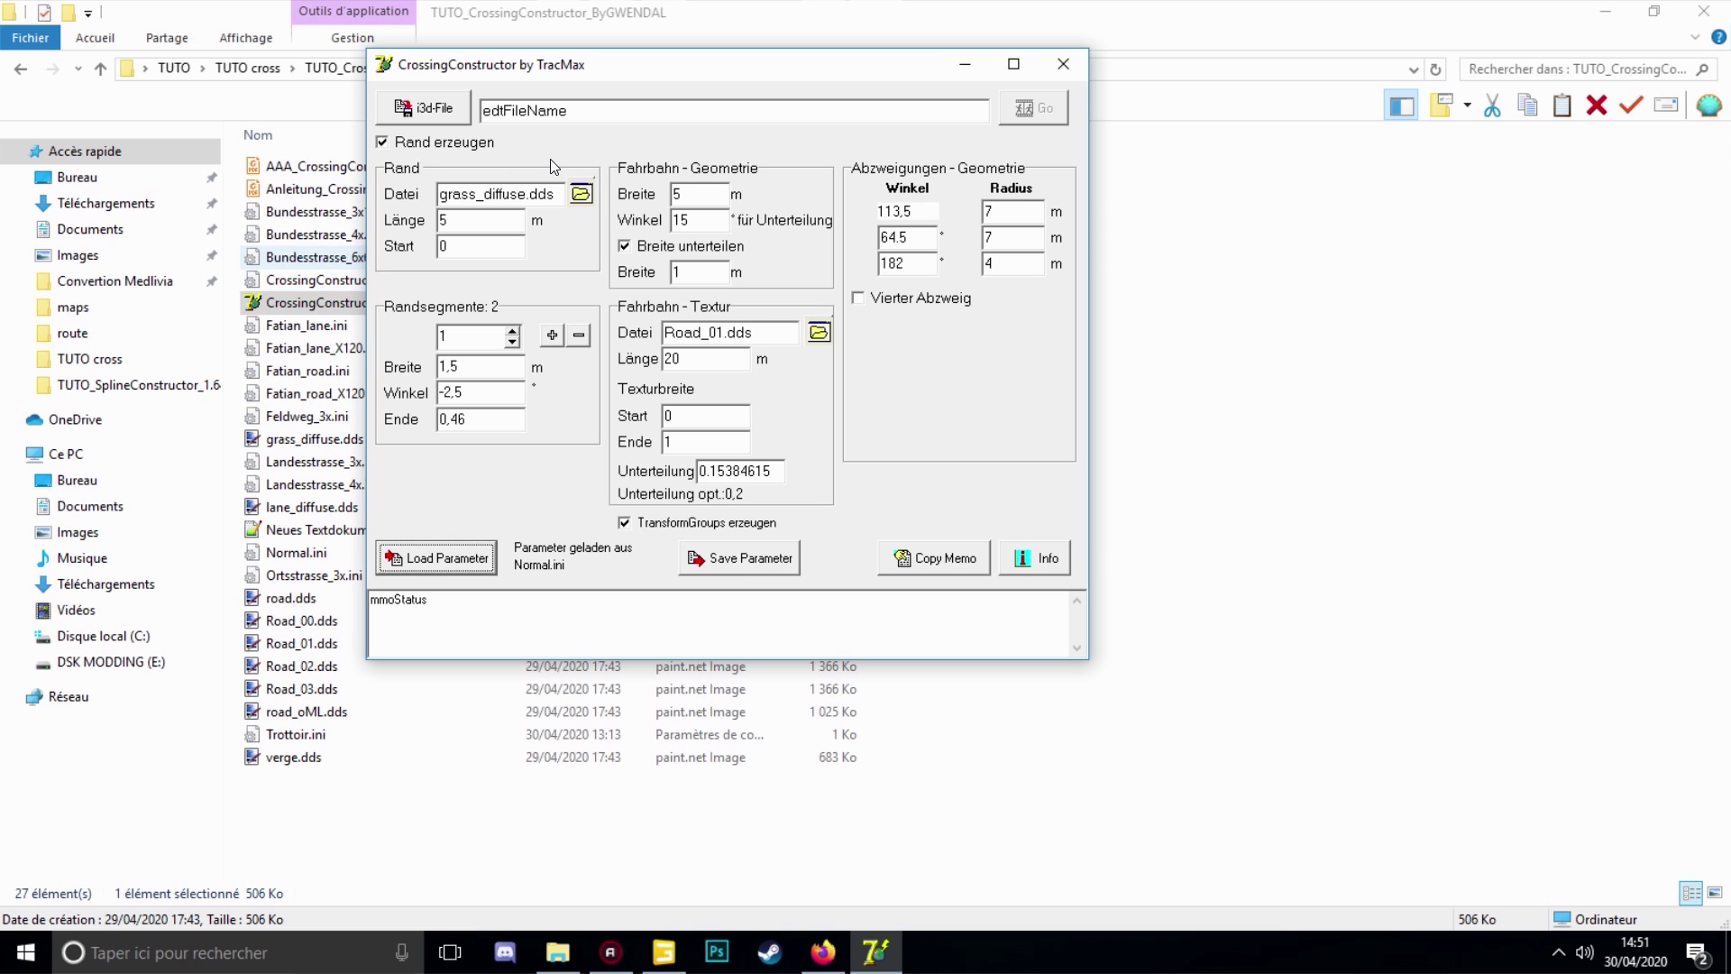
# Set the road edge (Rand) texture to verge.dds from the TUTO_CrossingConstructor_ByGWENDAL folder
pyautogui.moveTo(437, 194); pyautogui.dragTo(556, 194)
pyautogui.click(582, 195)
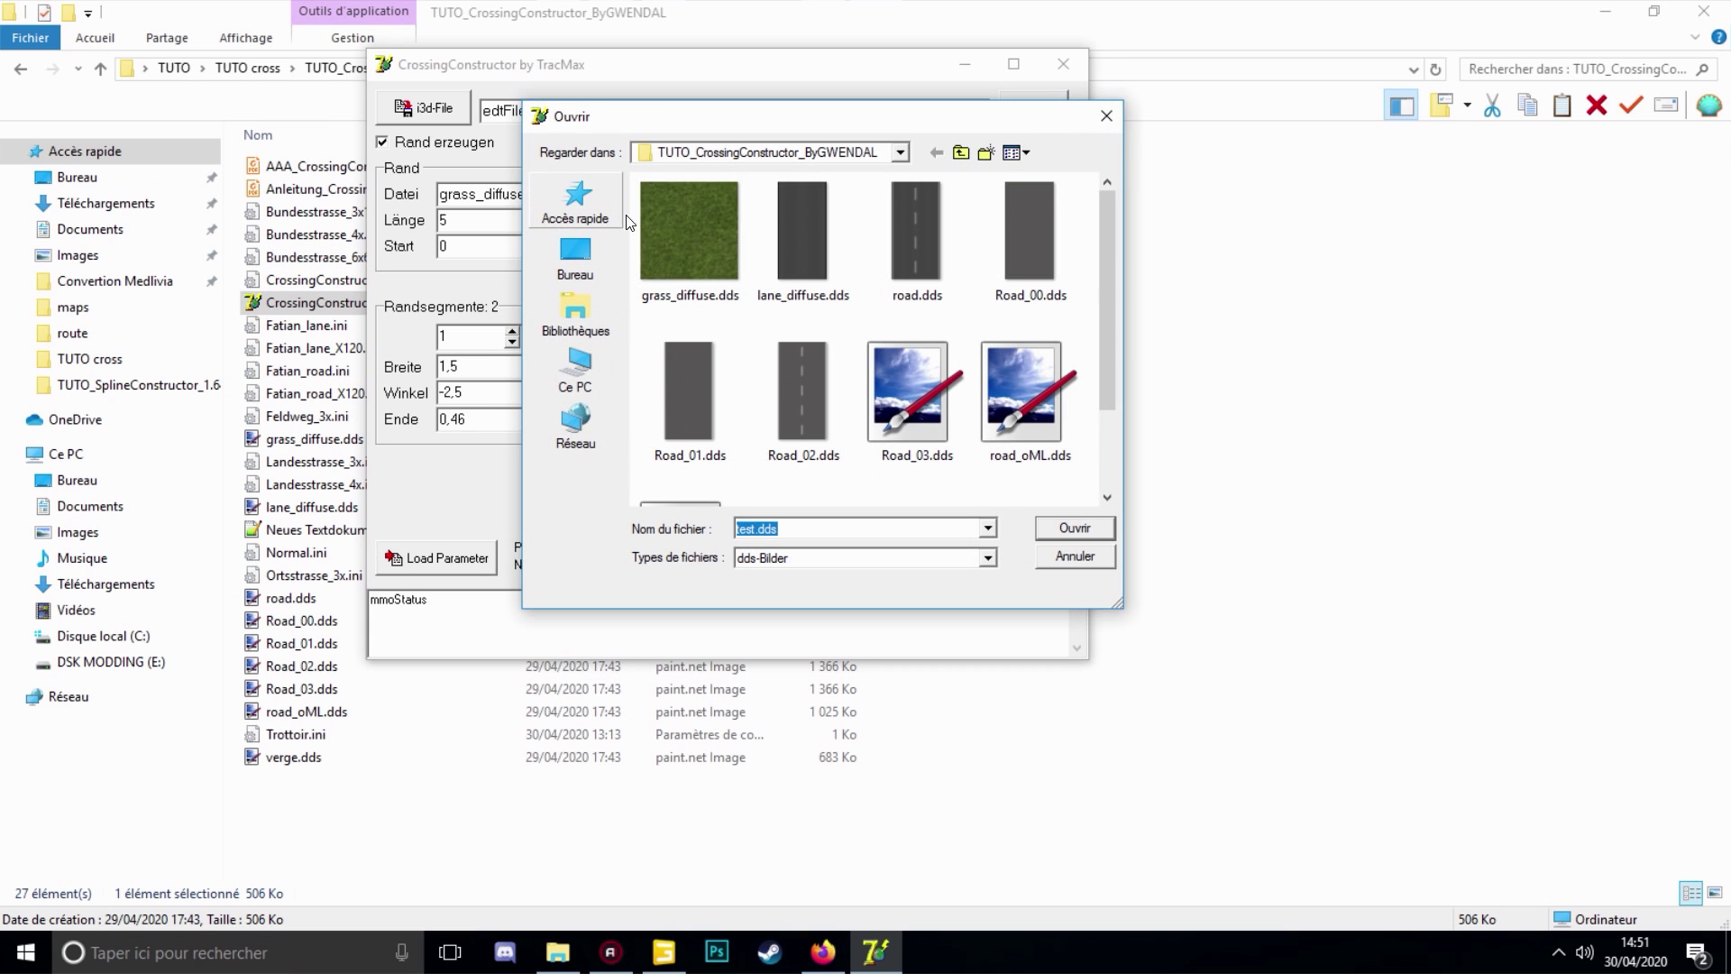
pyautogui.click(900, 152)
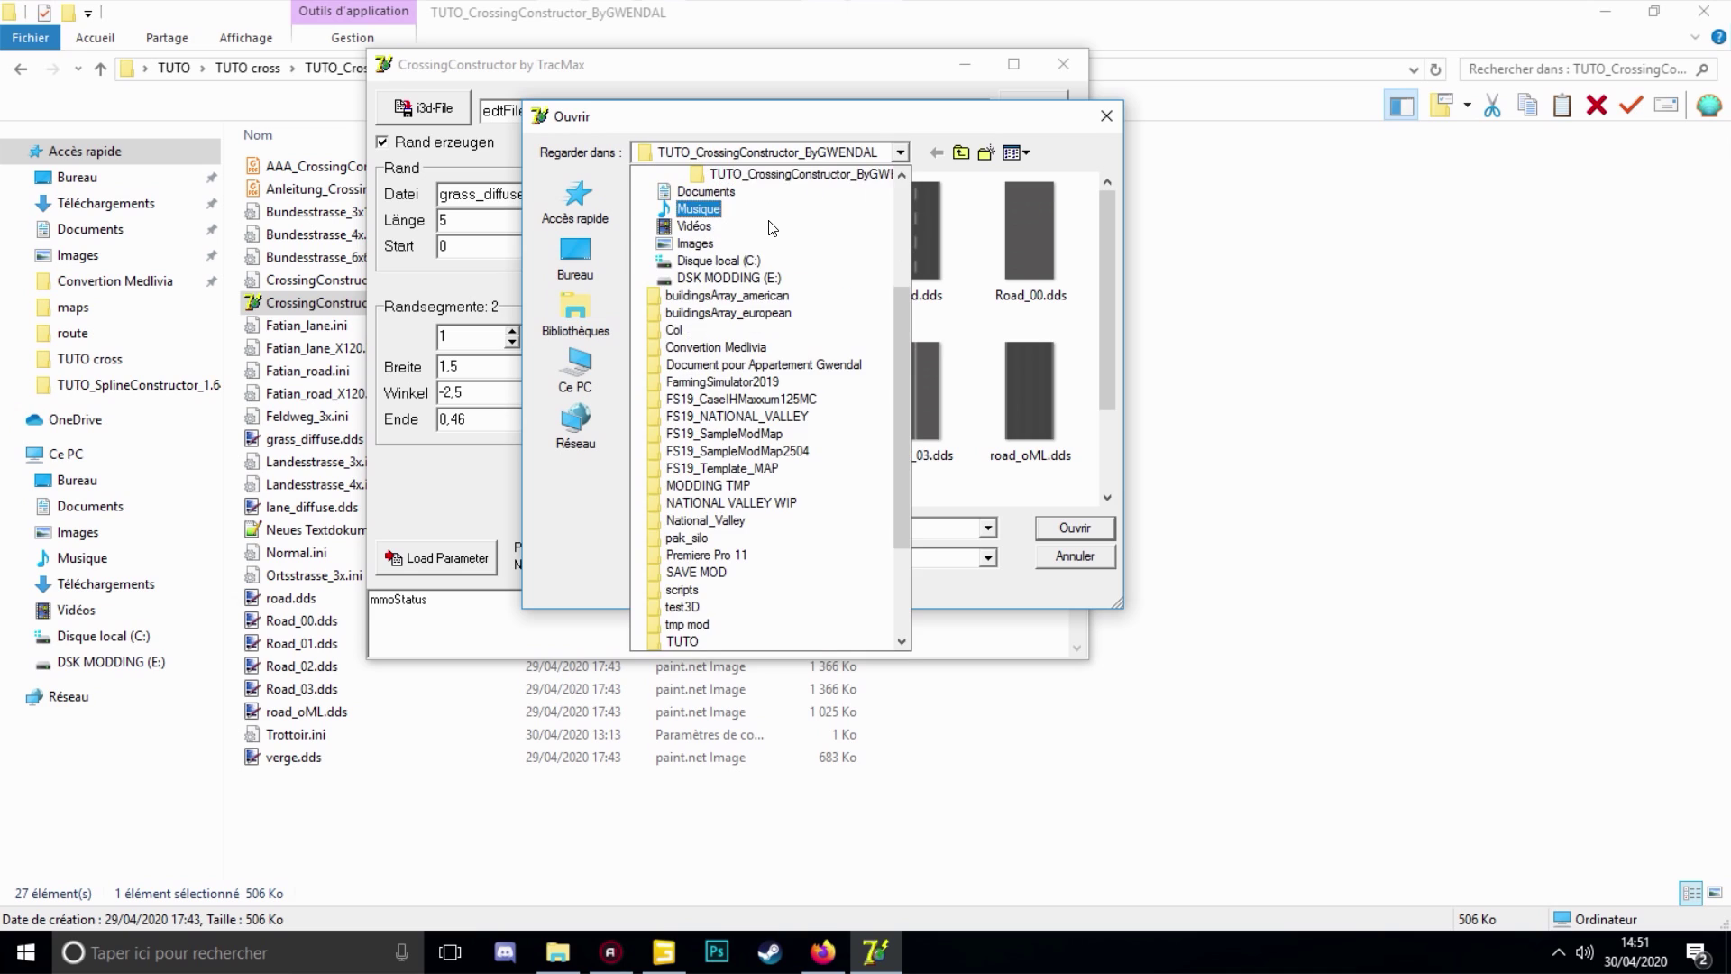
pyautogui.scroll(2, 767, 271)
pyautogui.click(734, 213)
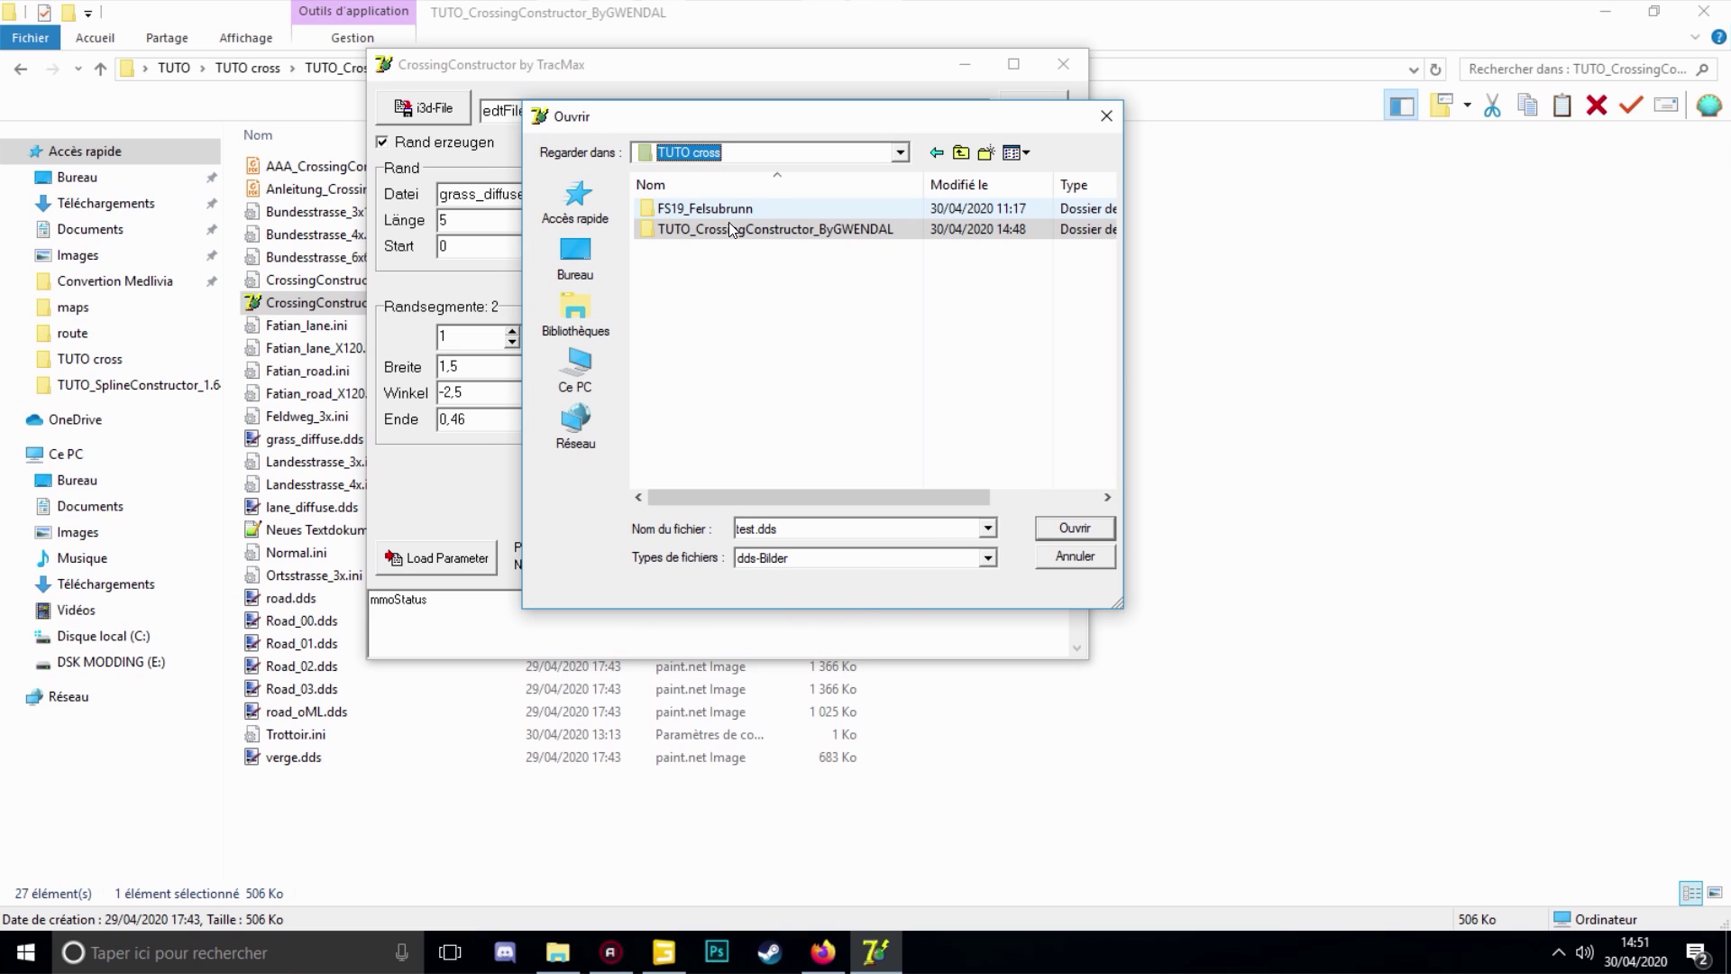
pyautogui.doubleClick(728, 225)
pyautogui.scroll(-2, 757, 449)
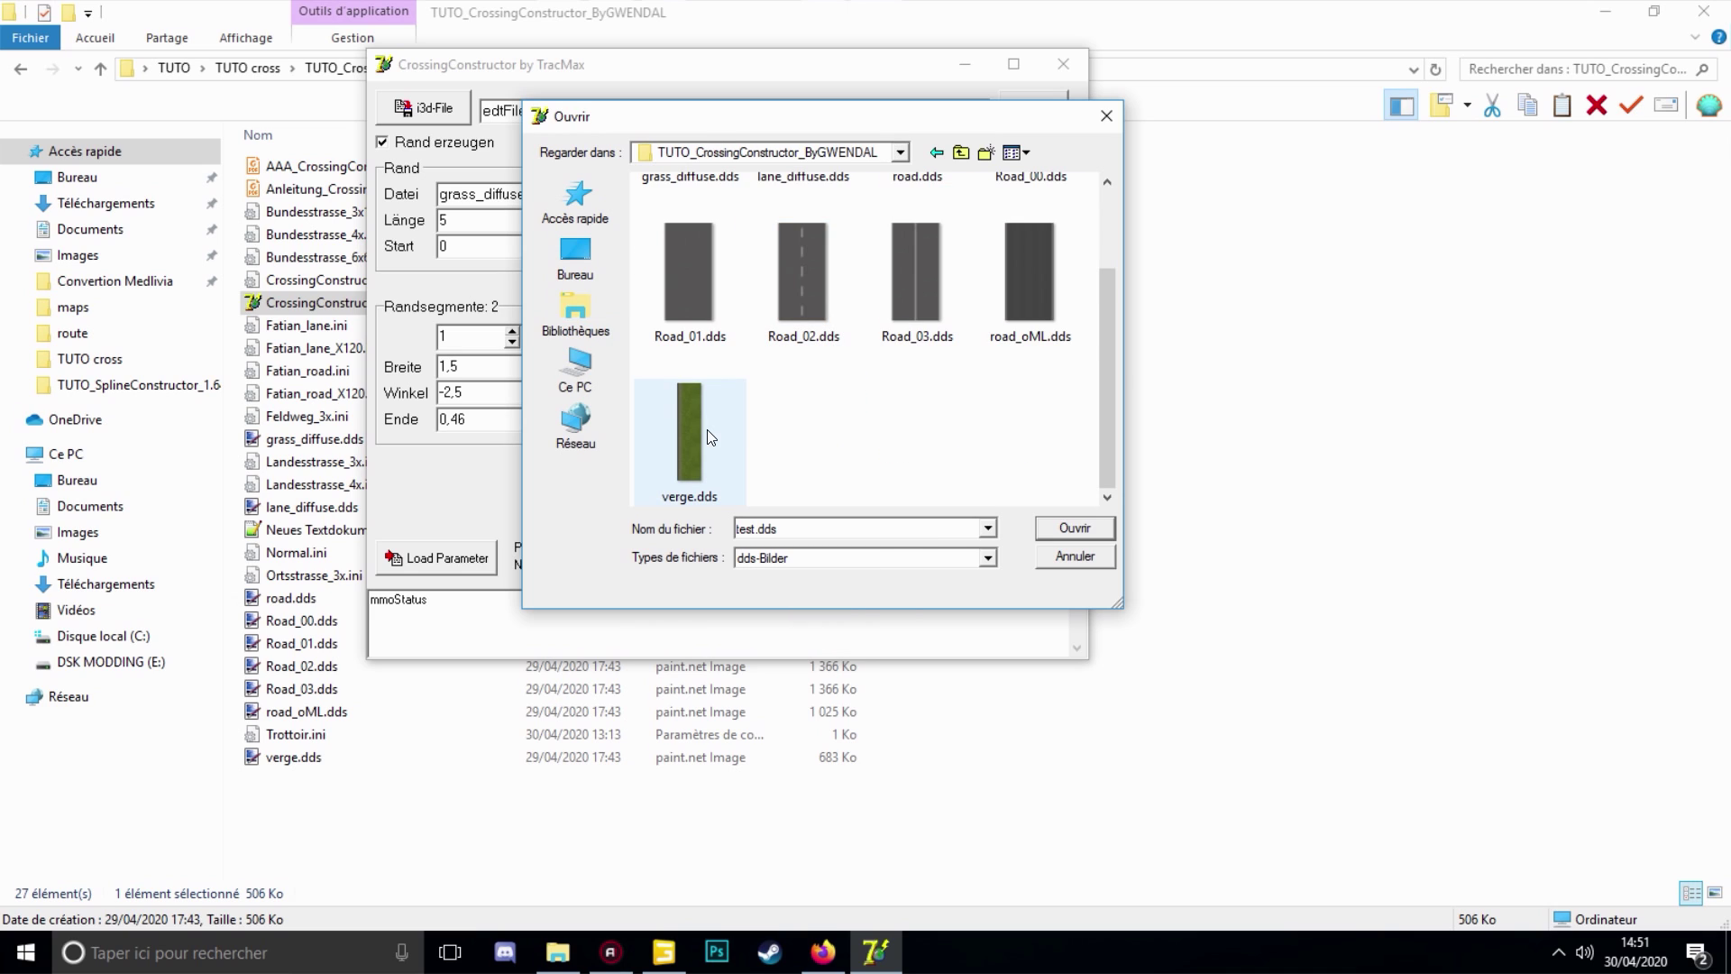
pyautogui.click(688, 501)
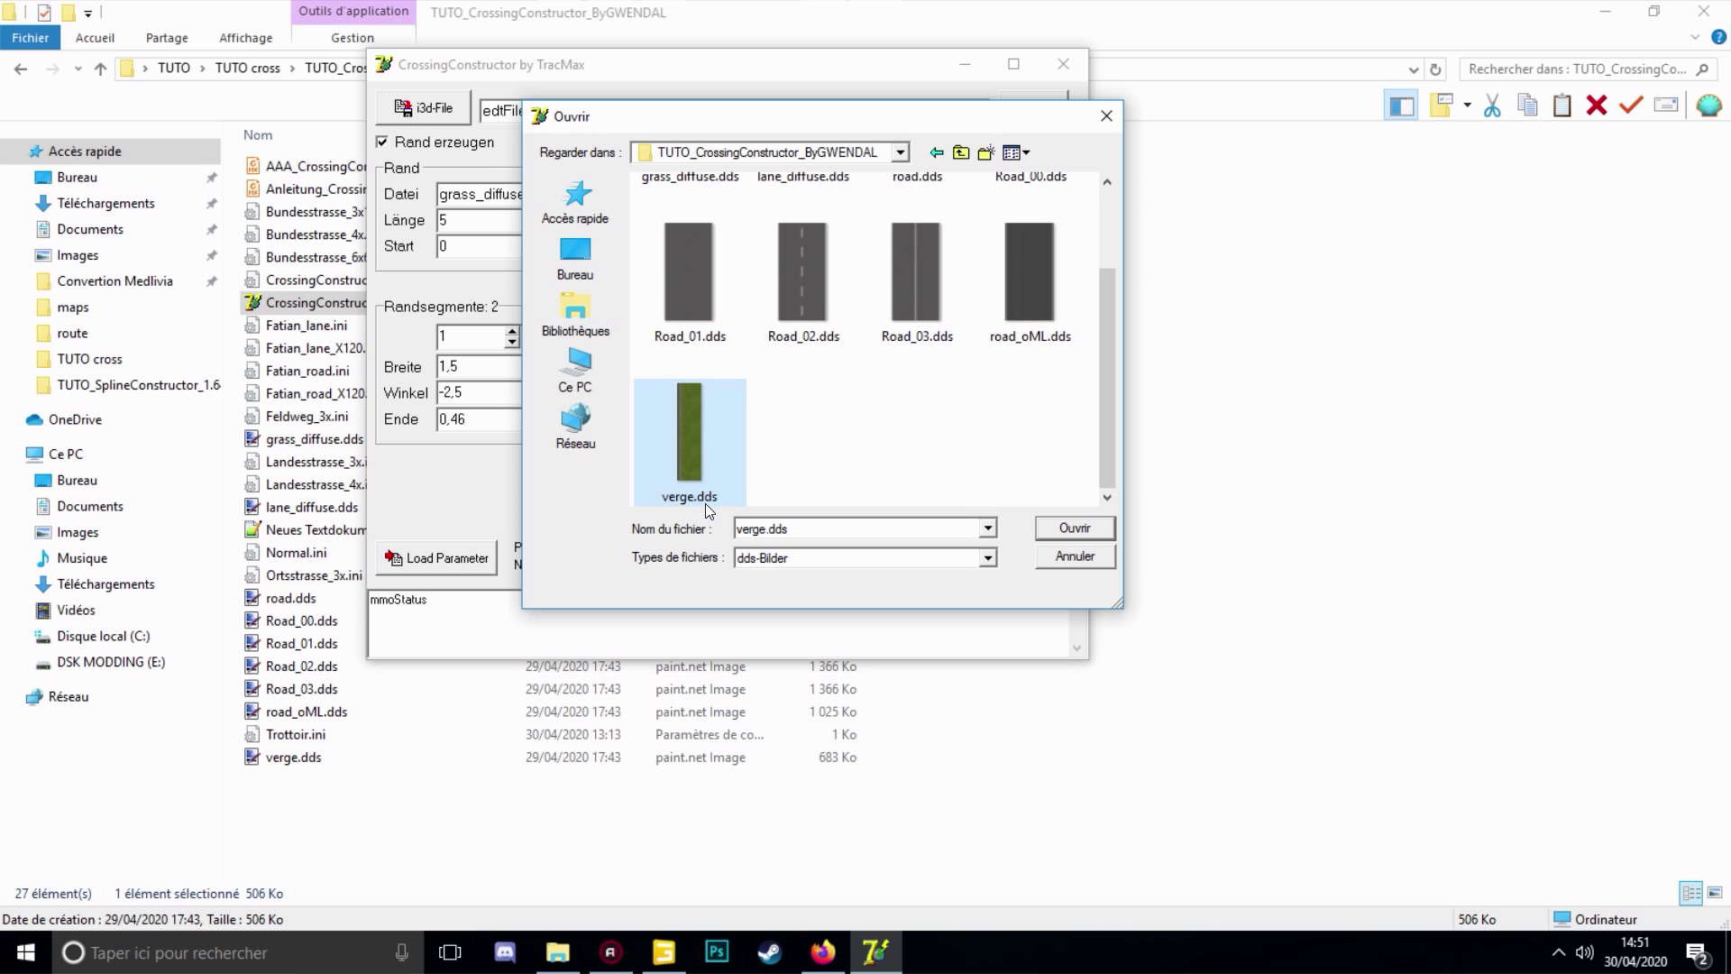
pyautogui.scroll(1, 811, 379)
pyautogui.scroll(-1, 753, 412)
pyautogui.click(1075, 528)
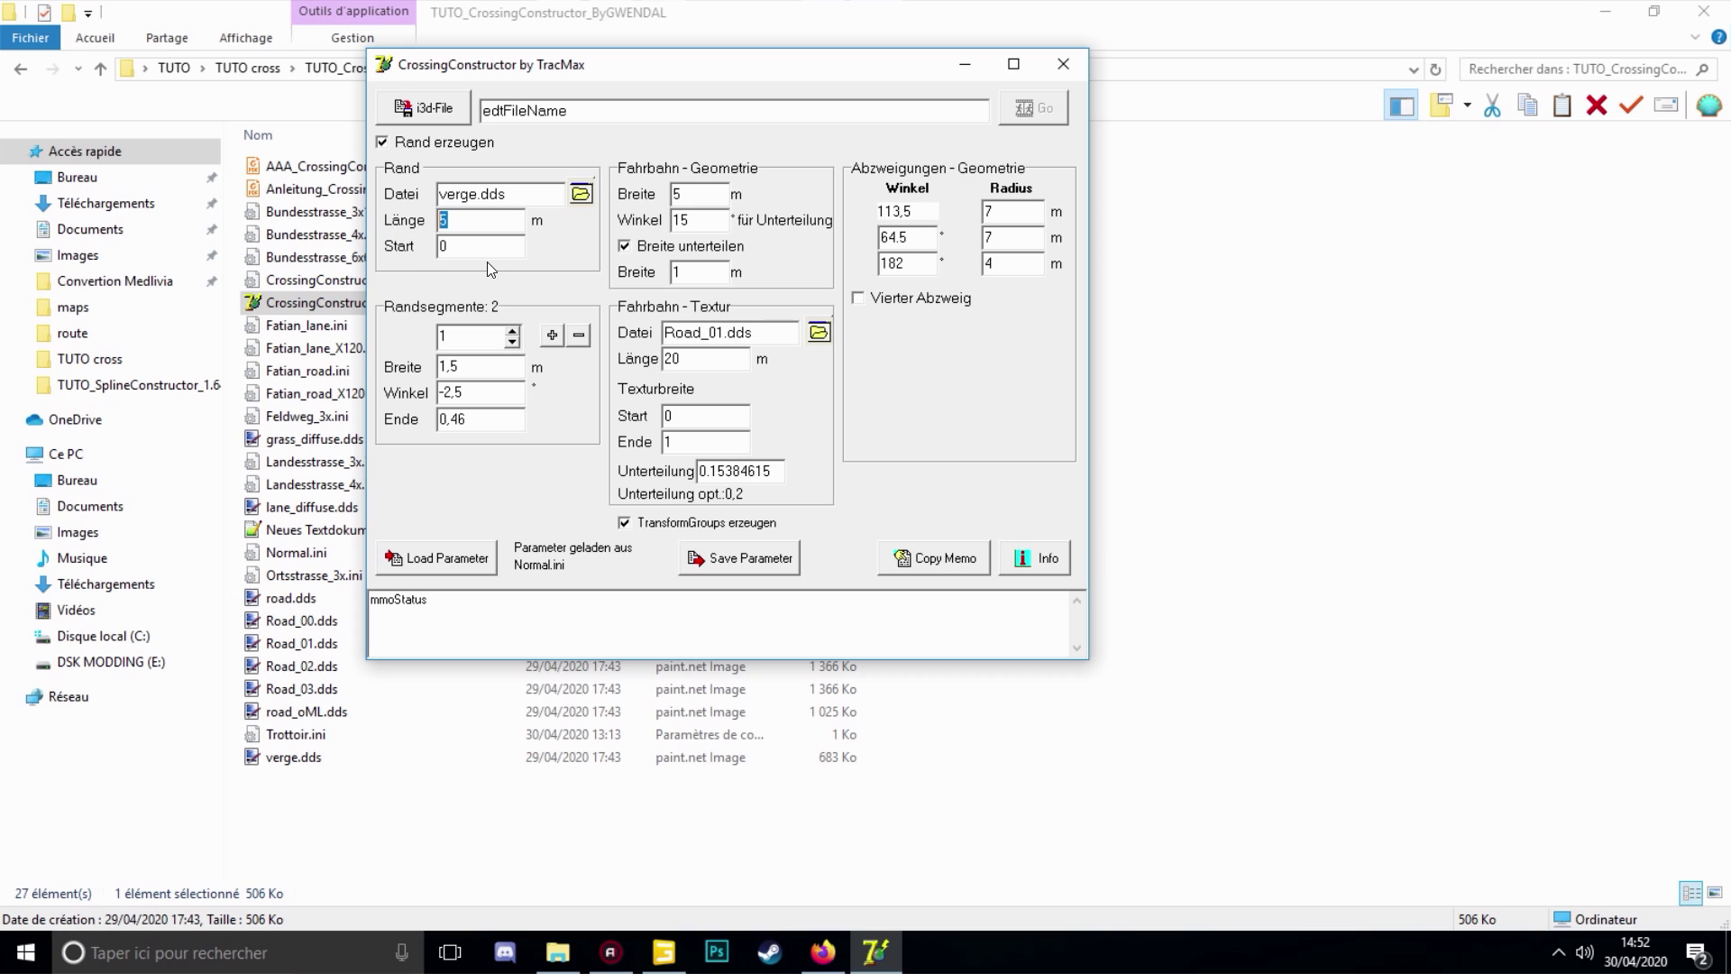
# Review the edge length, edge segment settings, roadway width and roadway texture of the loaded preset
pyautogui.press('Tab')
pyautogui.press('Tab')
pyautogui.press('Tab')
pyautogui.press('Tab')
pyautogui.press('Tab')
pyautogui.press('Tab')
pyautogui.moveTo(756, 329); pyautogui.dragTo(638, 336)
pyautogui.doubleClick(676, 194)
# Set the roadway (Fahrbahn) texture file to road_oML.dds
pyautogui.moveTo(754, 332); pyautogui.dragTo(606, 333)
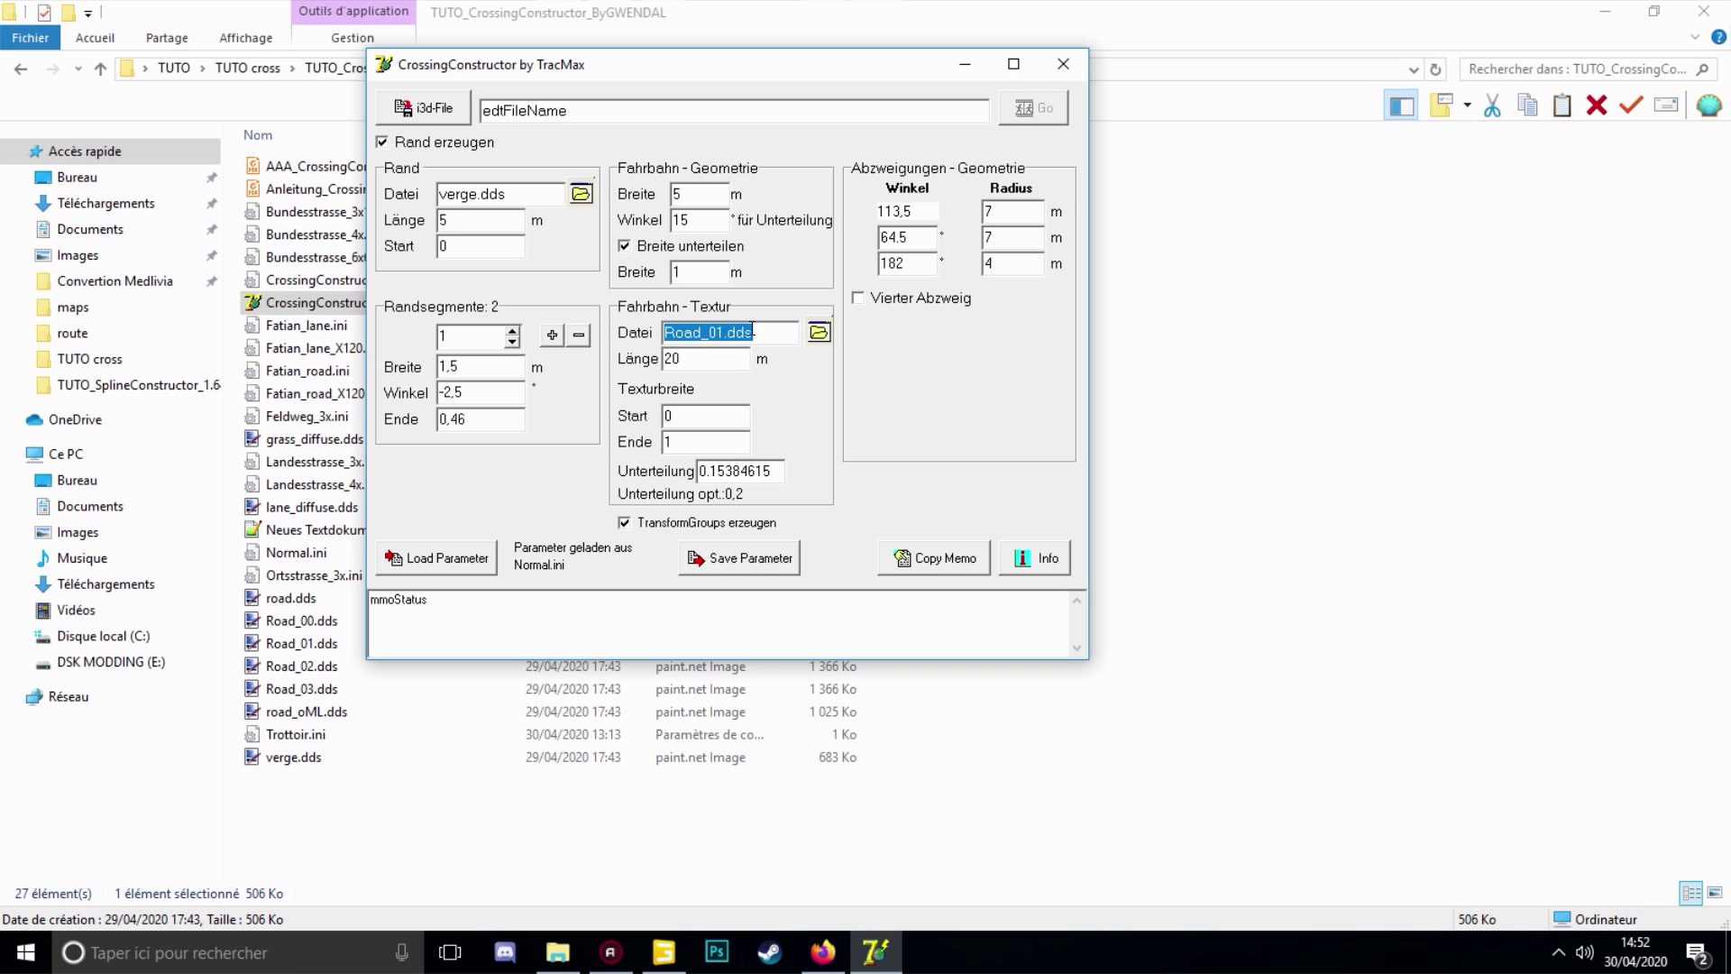
pyautogui.click(818, 332)
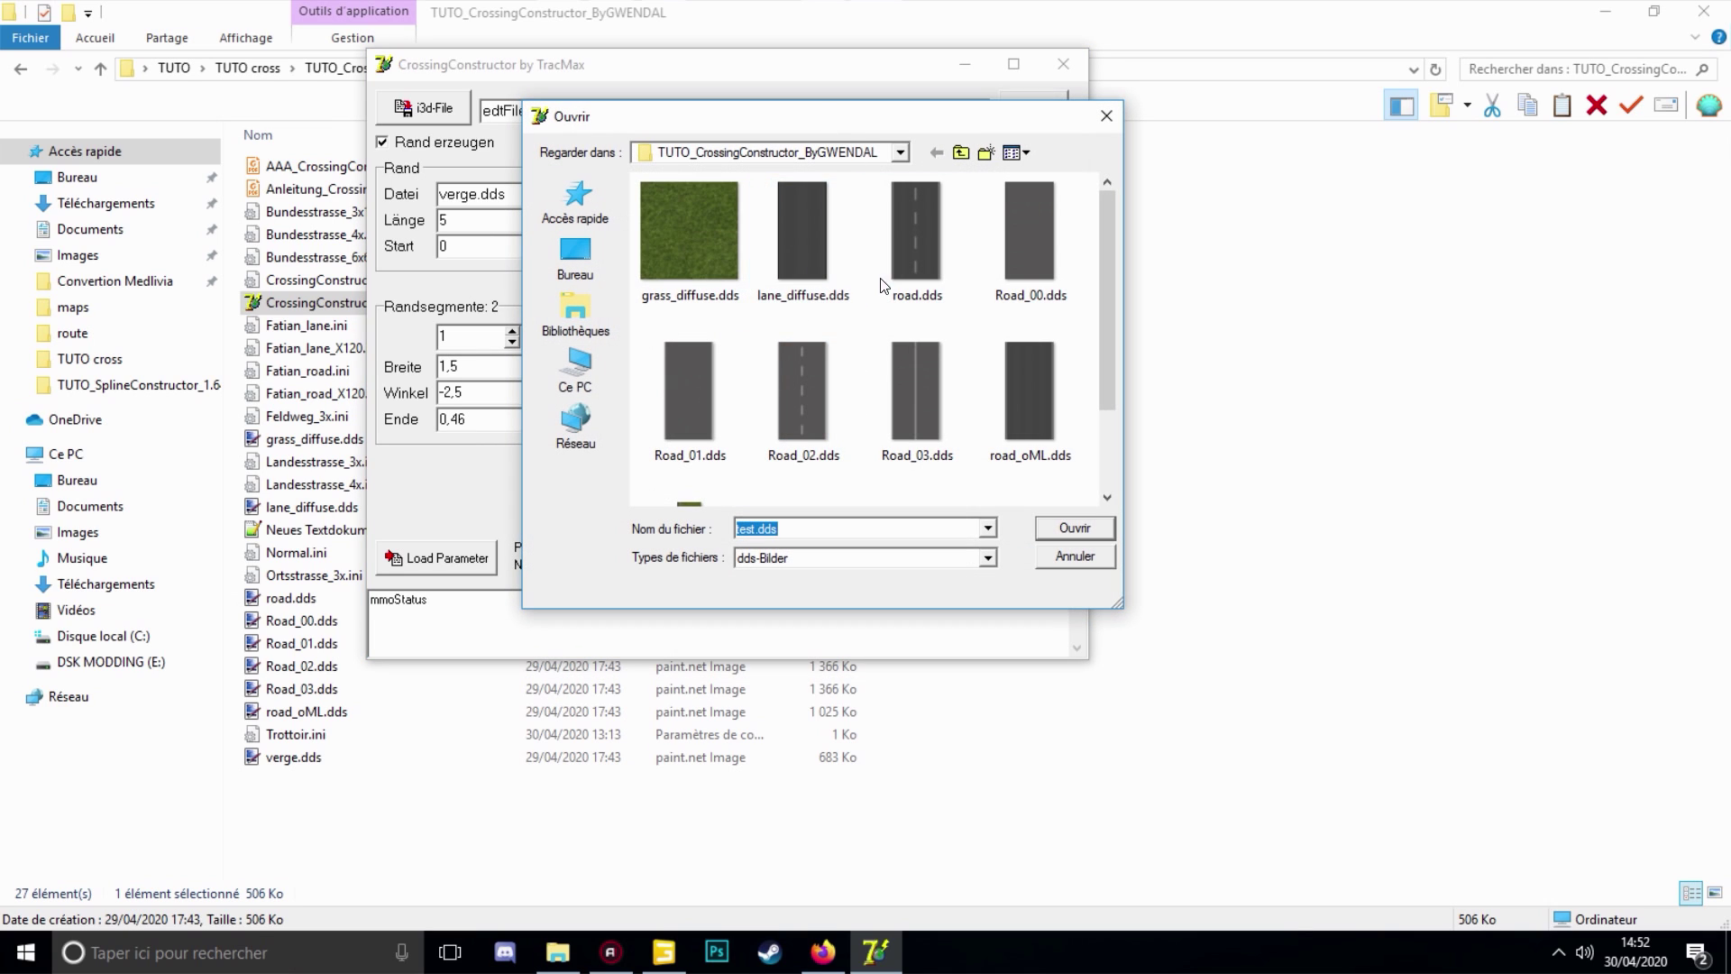
pyautogui.scroll(-2, 907, 413)
pyautogui.scroll(2, 910, 387)
pyautogui.click(1024, 377)
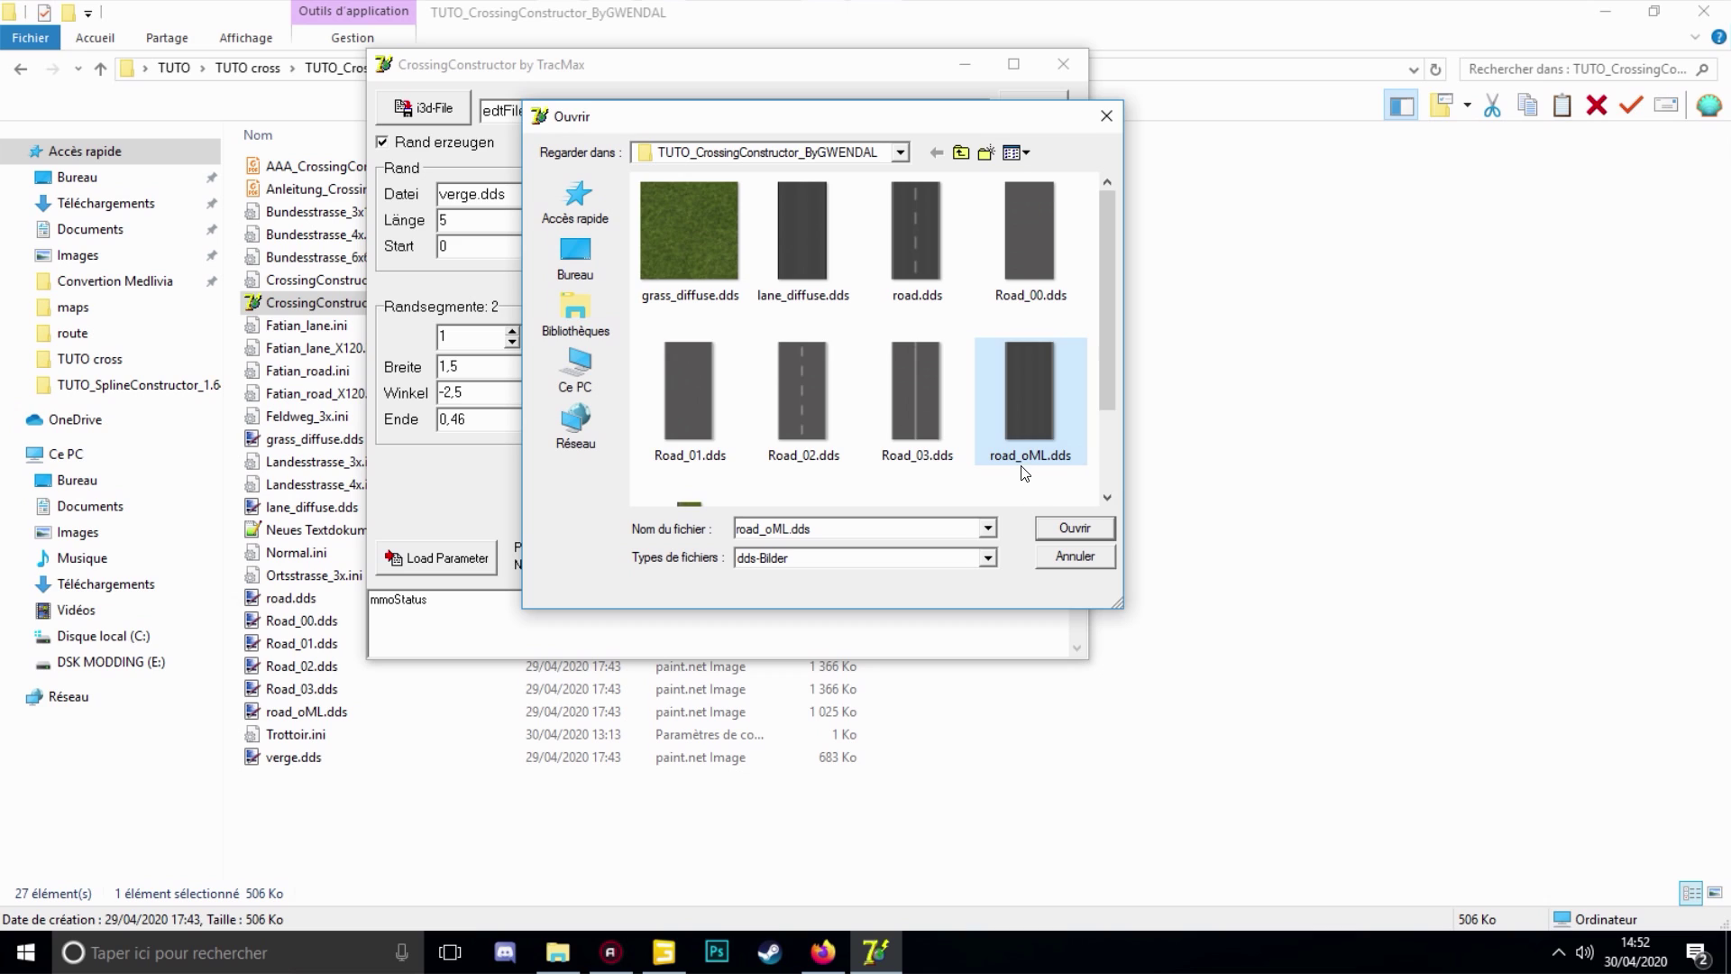
pyautogui.click(1069, 532)
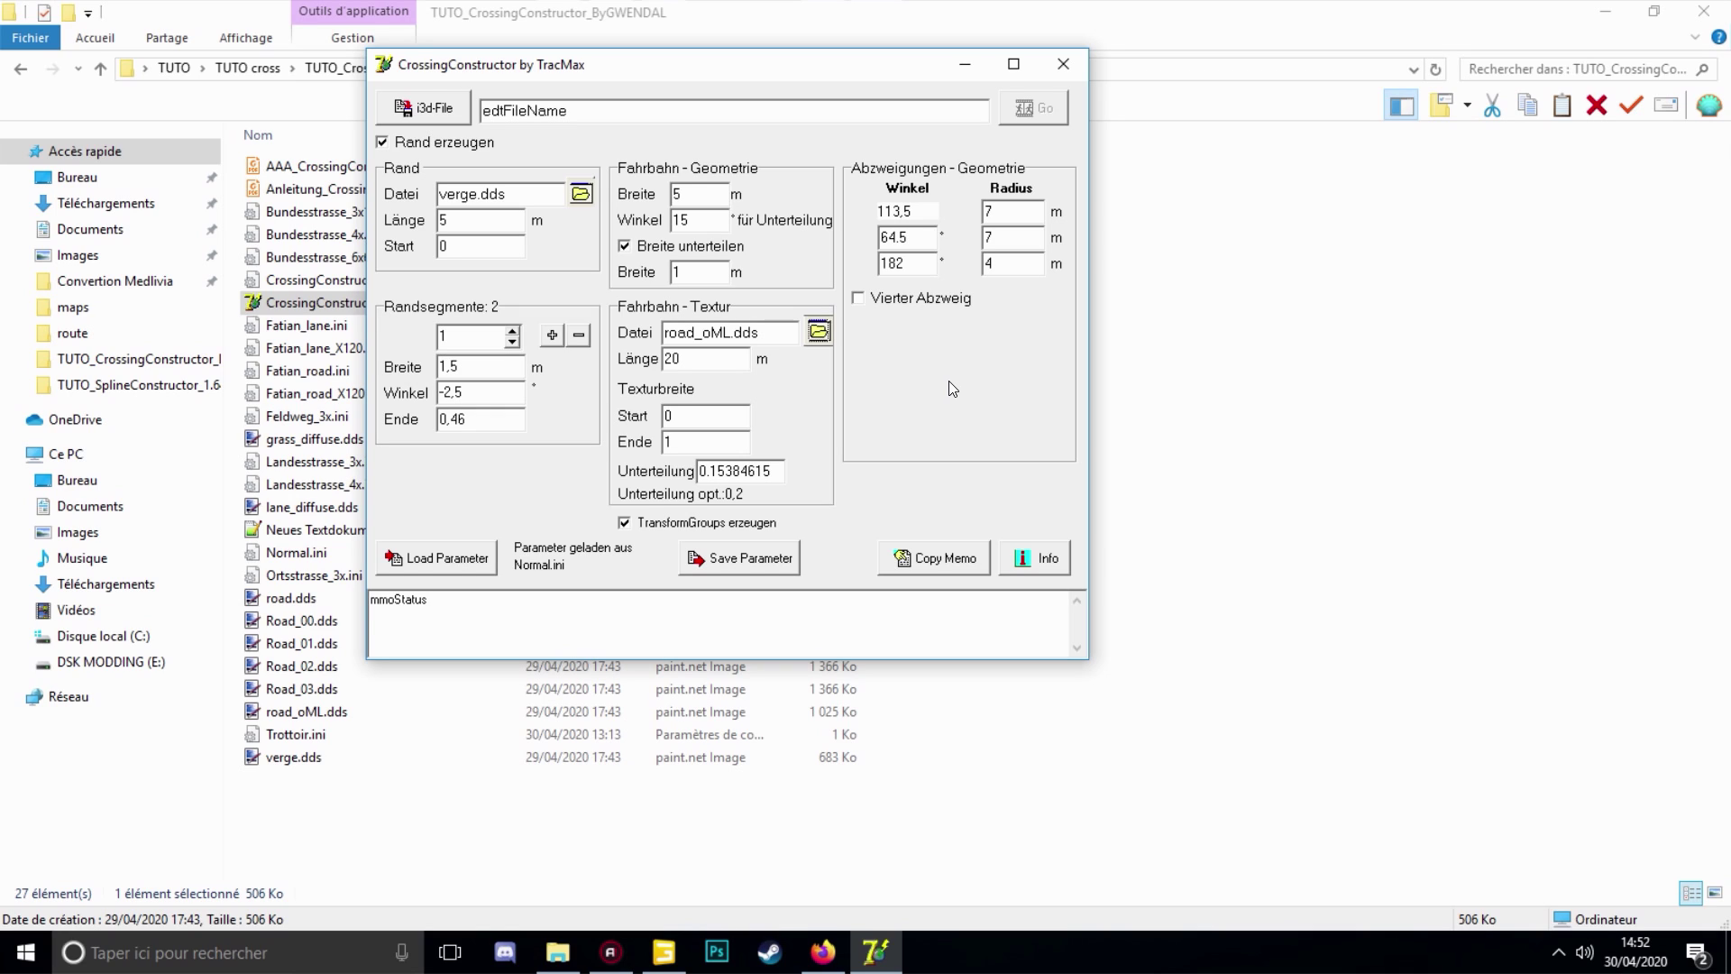
# Check the road segments around the transform group in GIANTS Editor, and return to CrossingConstructor to review the branch angles and radii
pyautogui.click(663, 952)
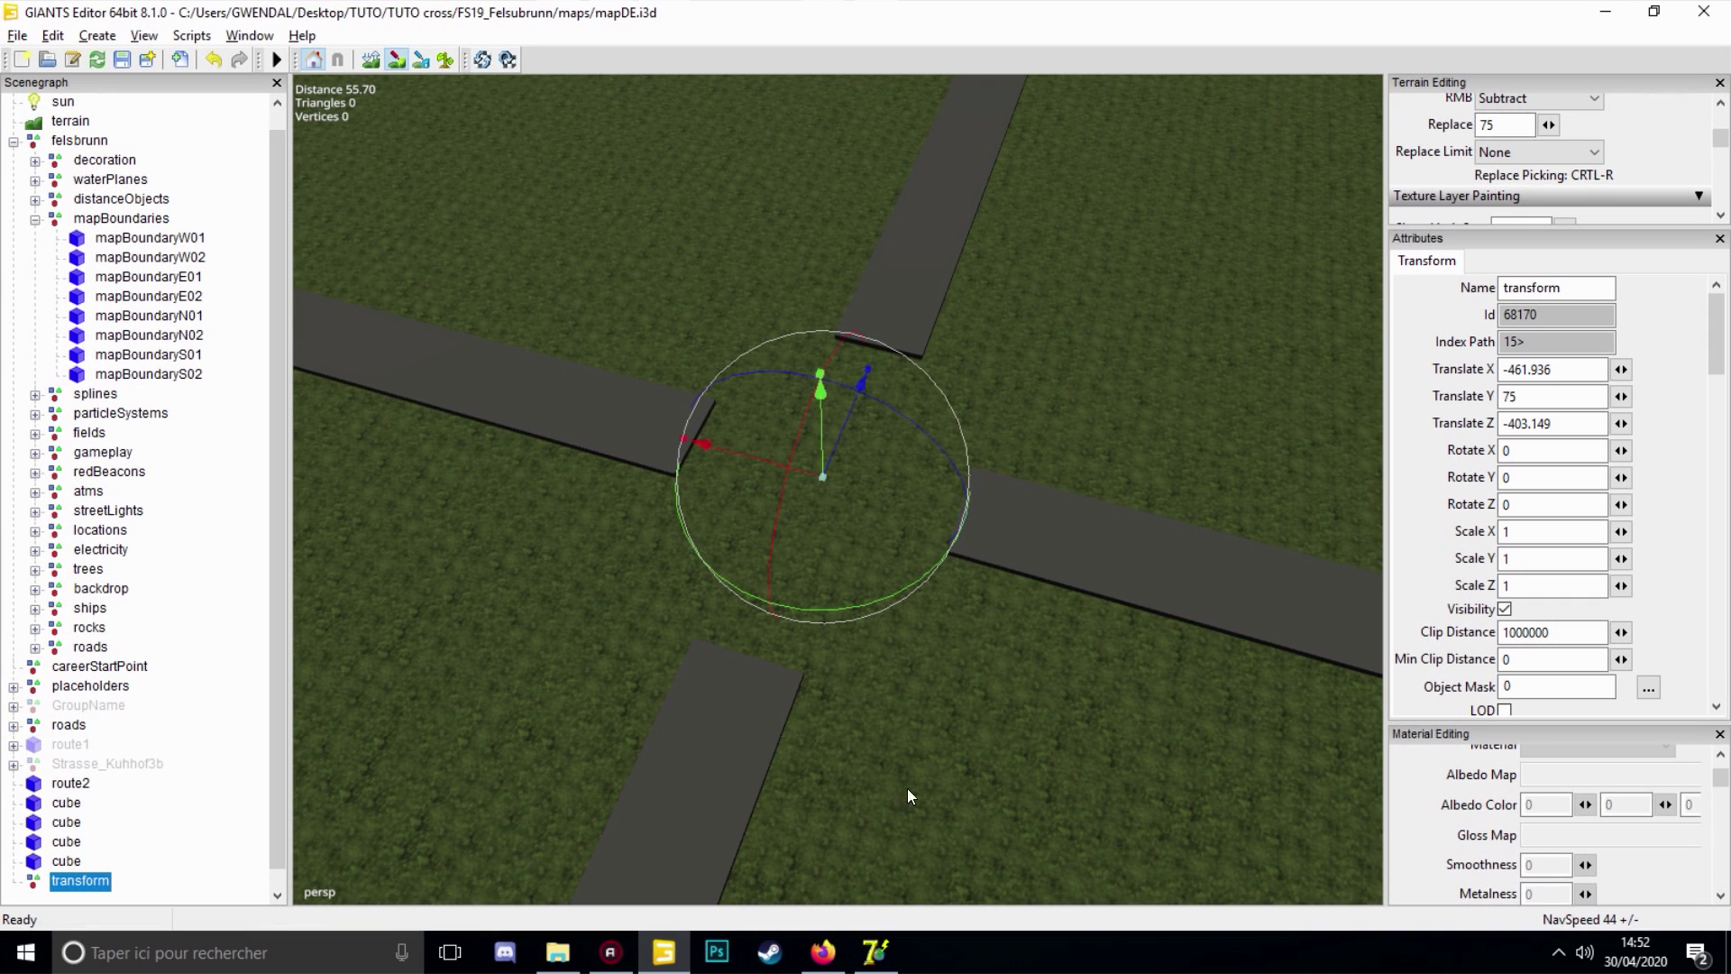
pyautogui.click(872, 955)
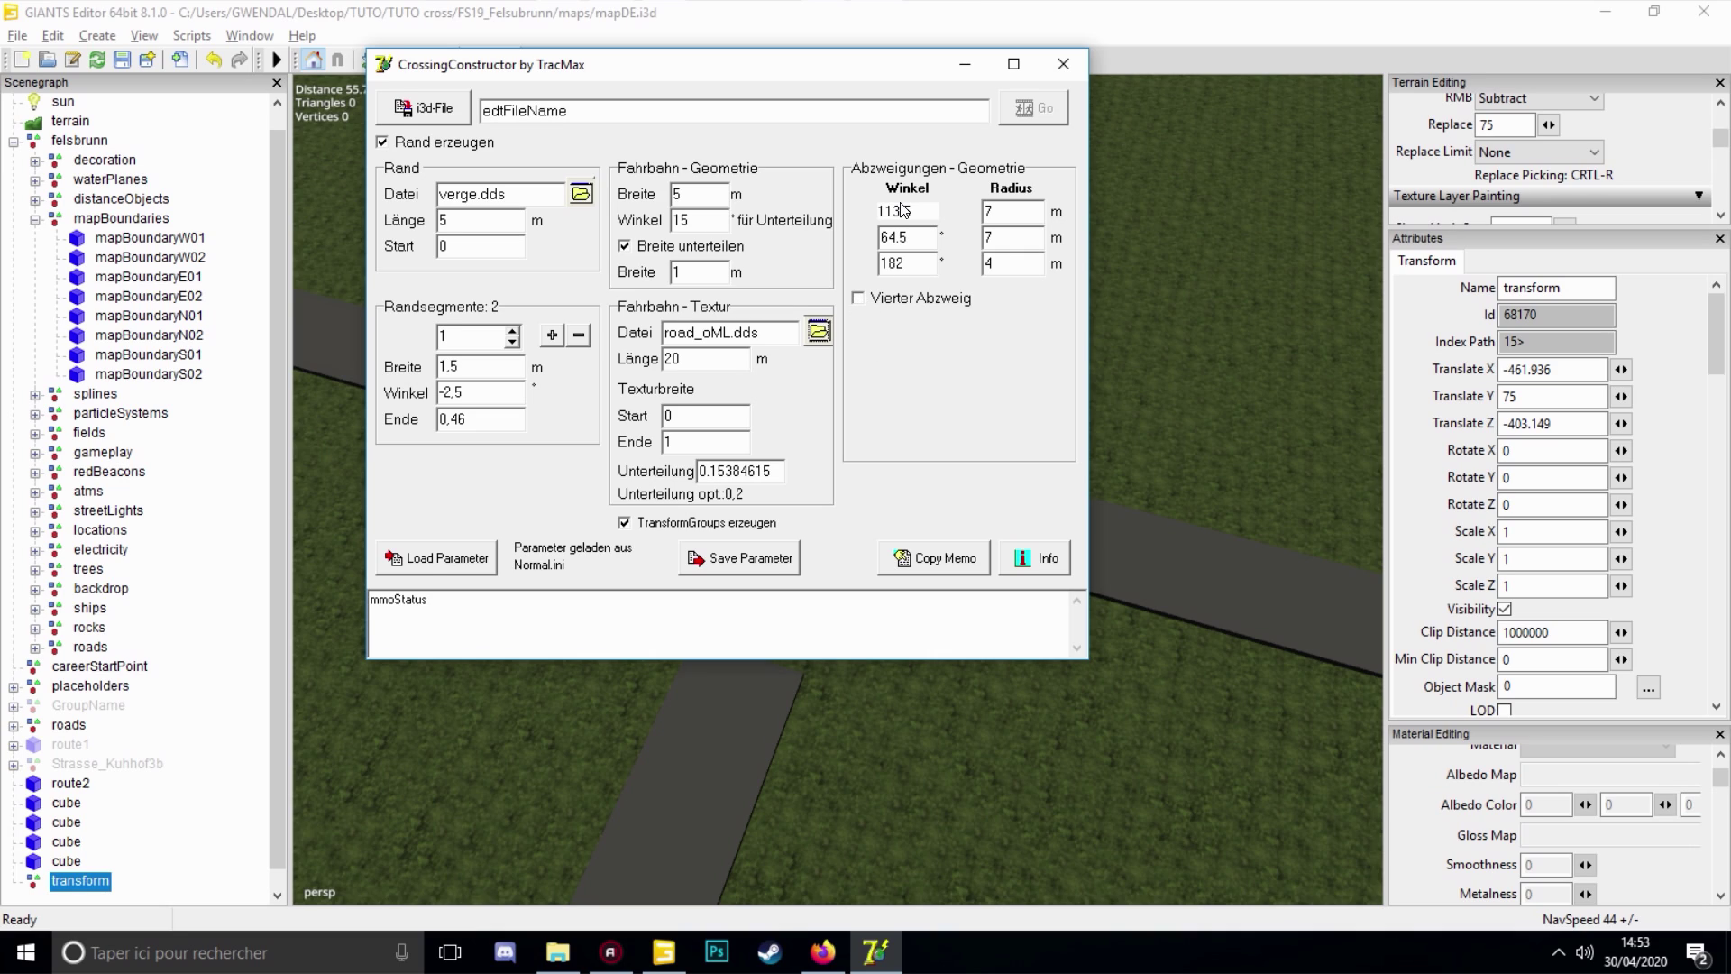
pyautogui.write(',5')
pyautogui.moveTo(1002, 213); pyautogui.dragTo(876, 259)
pyautogui.press('Tab')
# Enable the fourth, fifth and sixth branches, and disable the sixth and fifth again so only the fourth stays active
pyautogui.click(880, 303)
pyautogui.moveTo(912, 331); pyautogui.dragTo(876, 332)
pyautogui.moveTo(1002, 333); pyautogui.dragTo(863, 391)
pyautogui.click(858, 411)
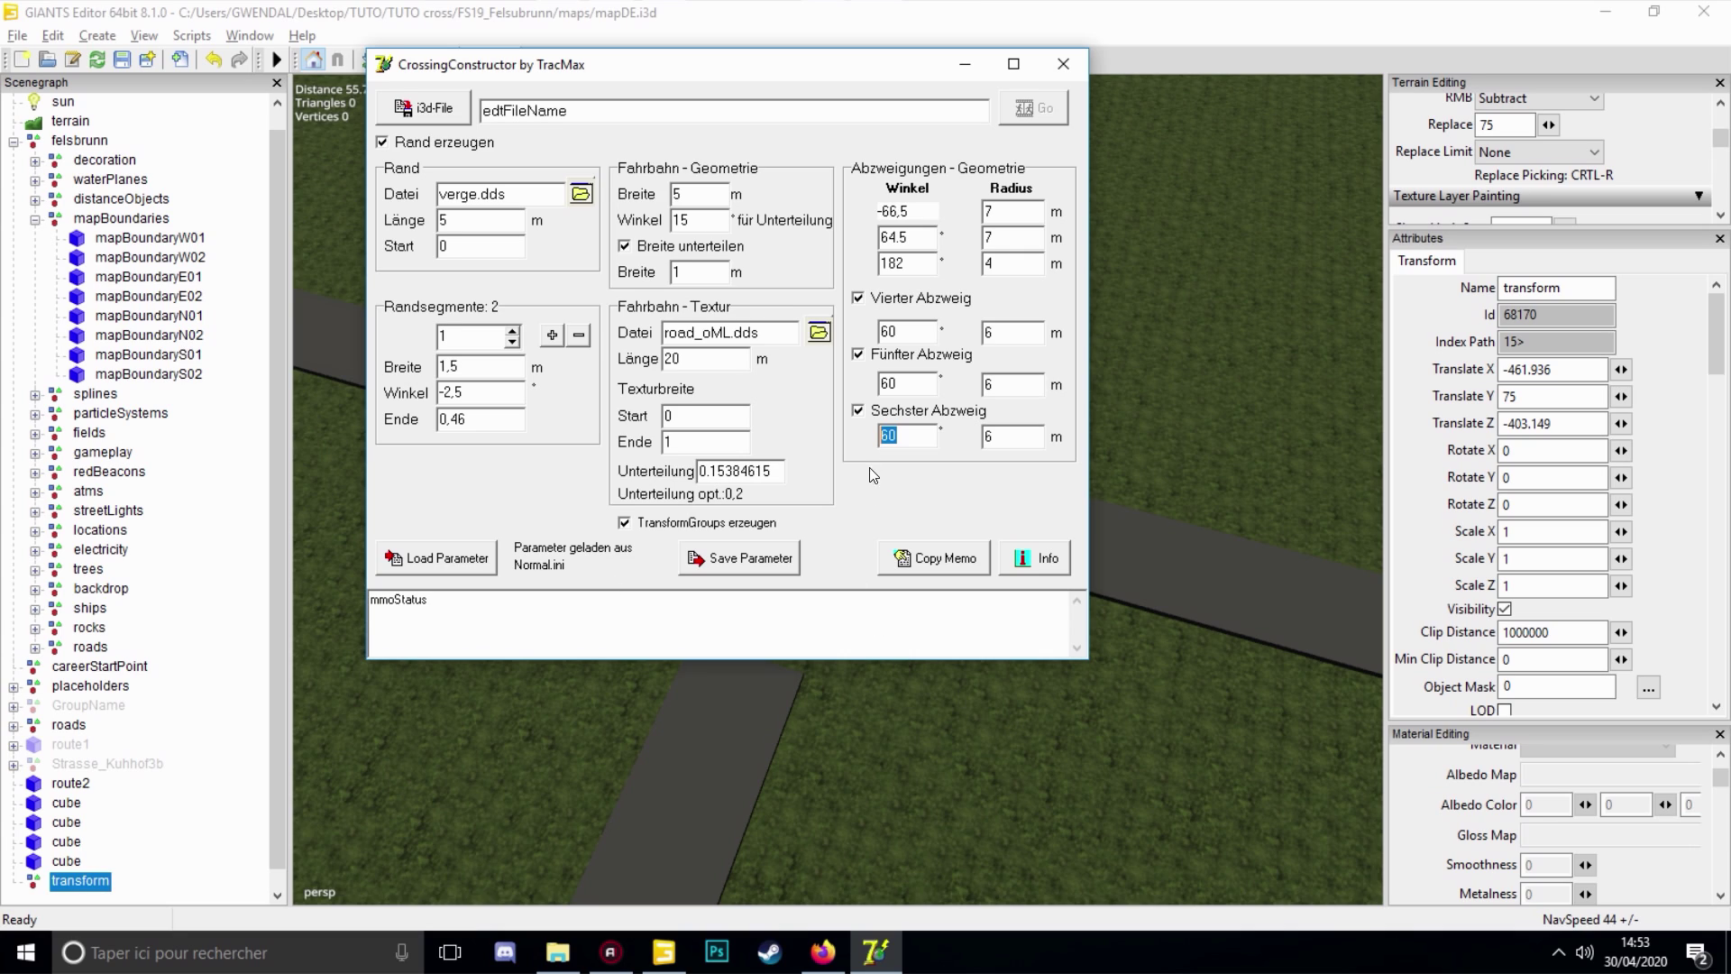
pyautogui.click(857, 410)
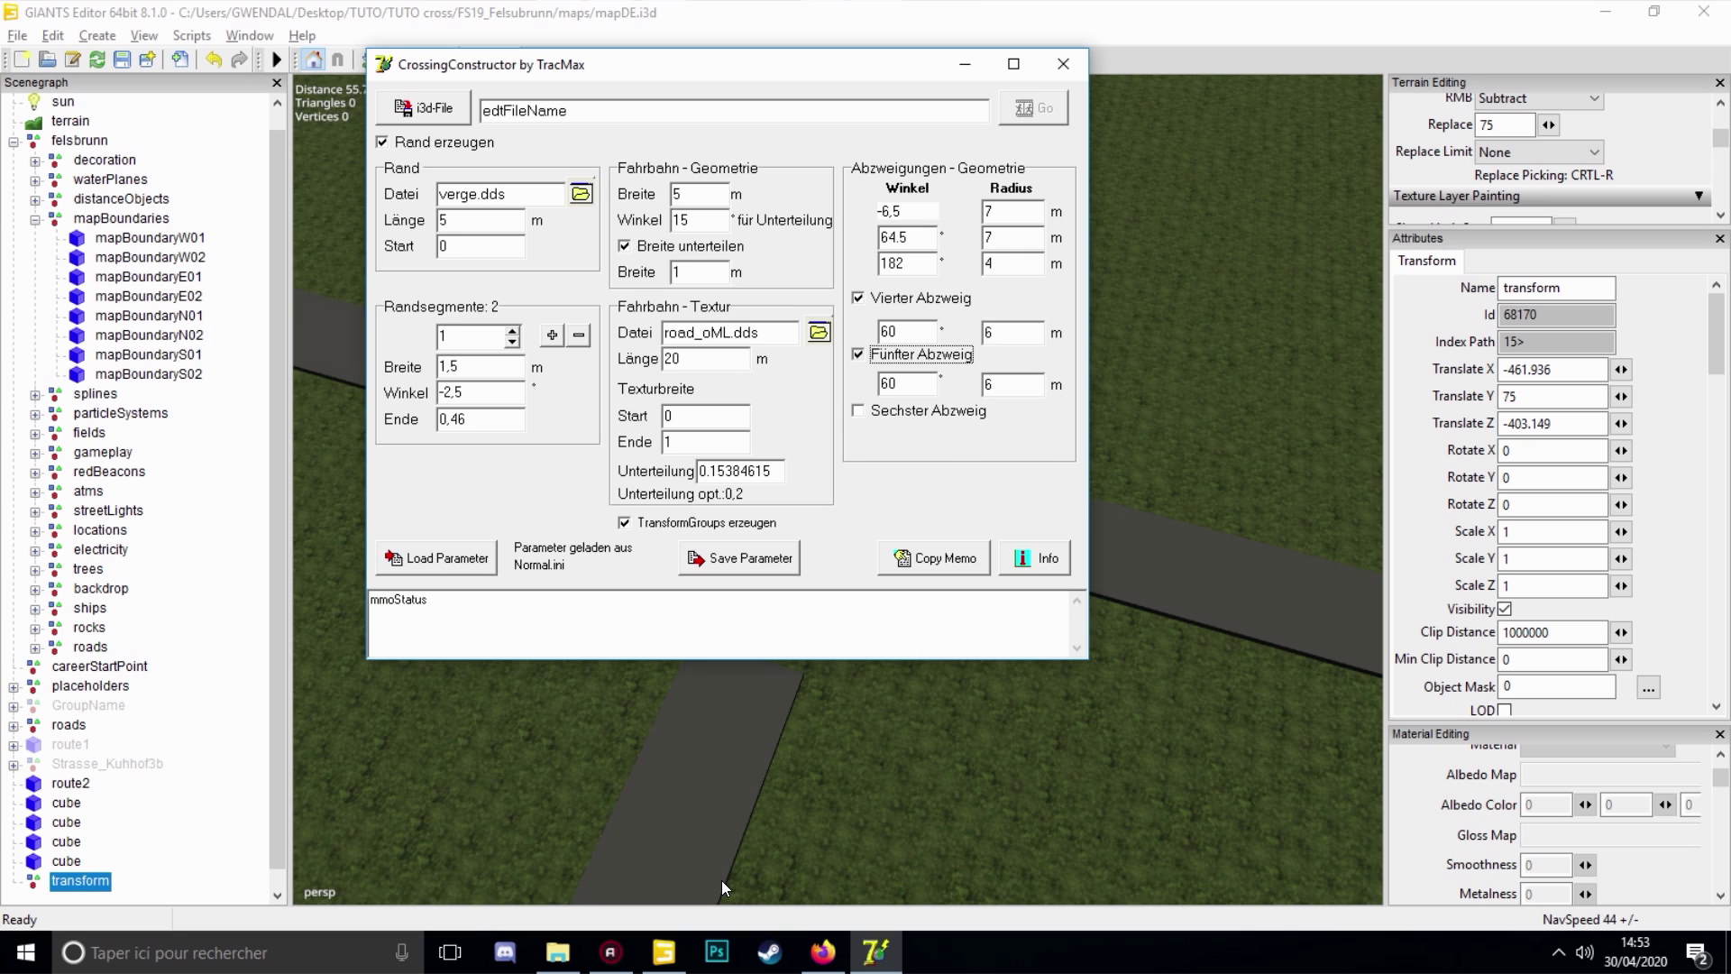
pyautogui.press('space')
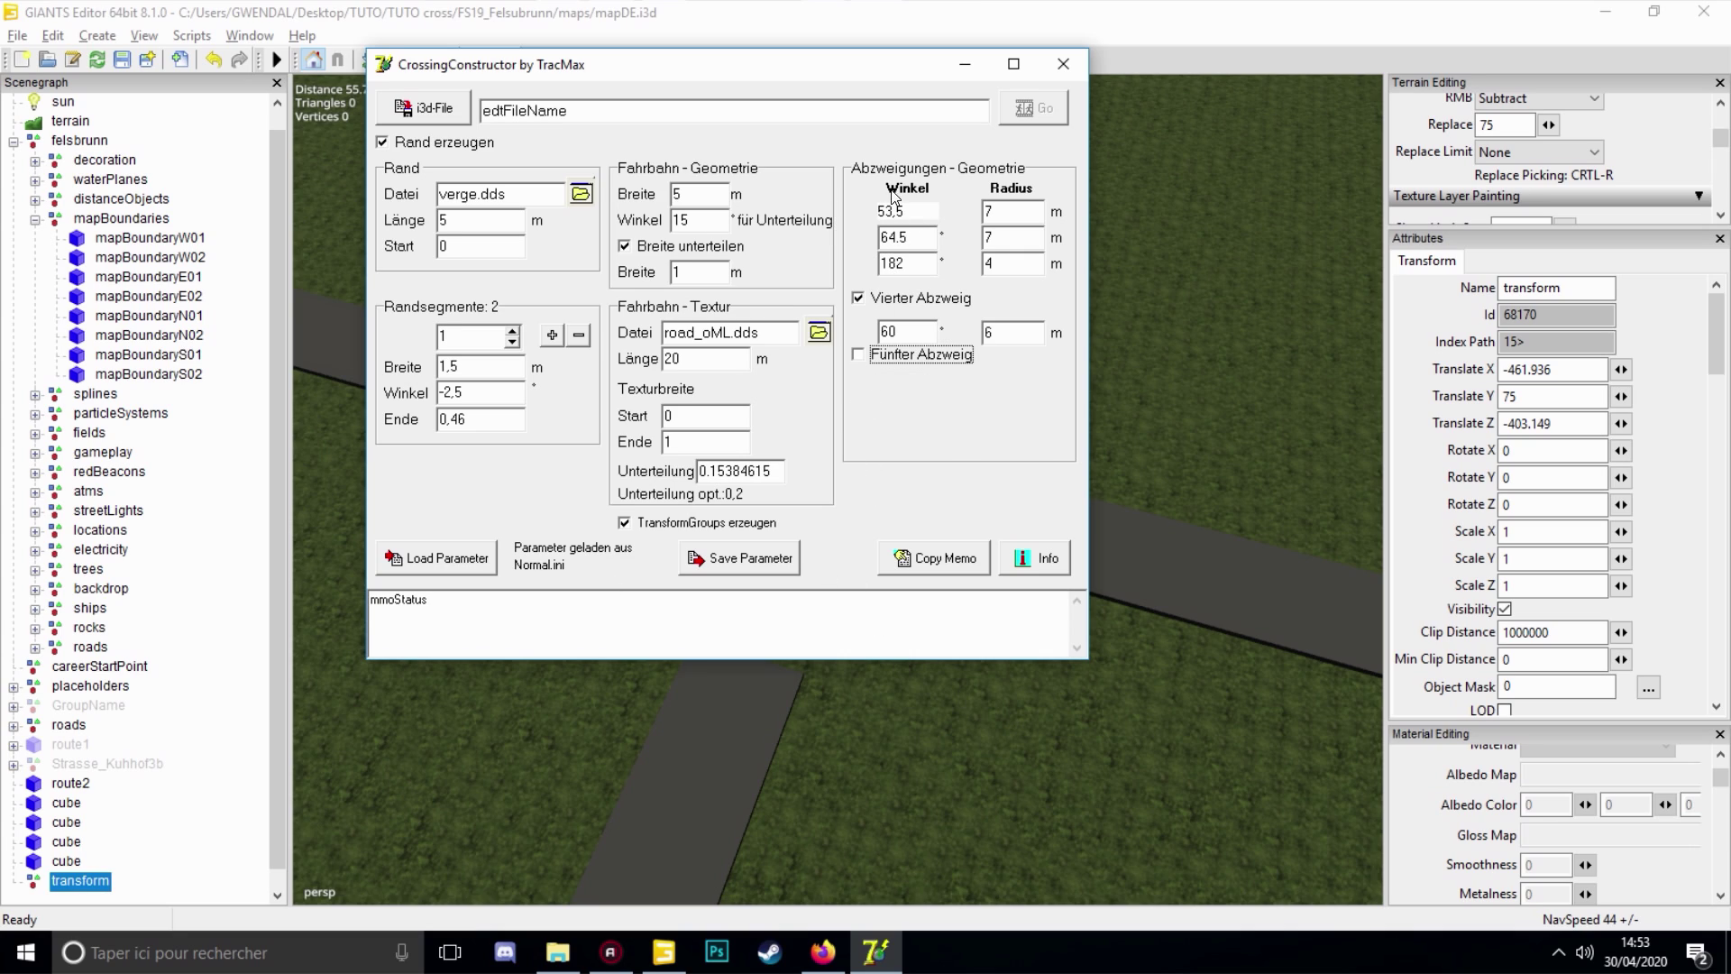
# Check the road layout in GIANTS Editor and set the second branch's angle to 90 degrees in CrossingConstructor
pyautogui.click(963, 63)
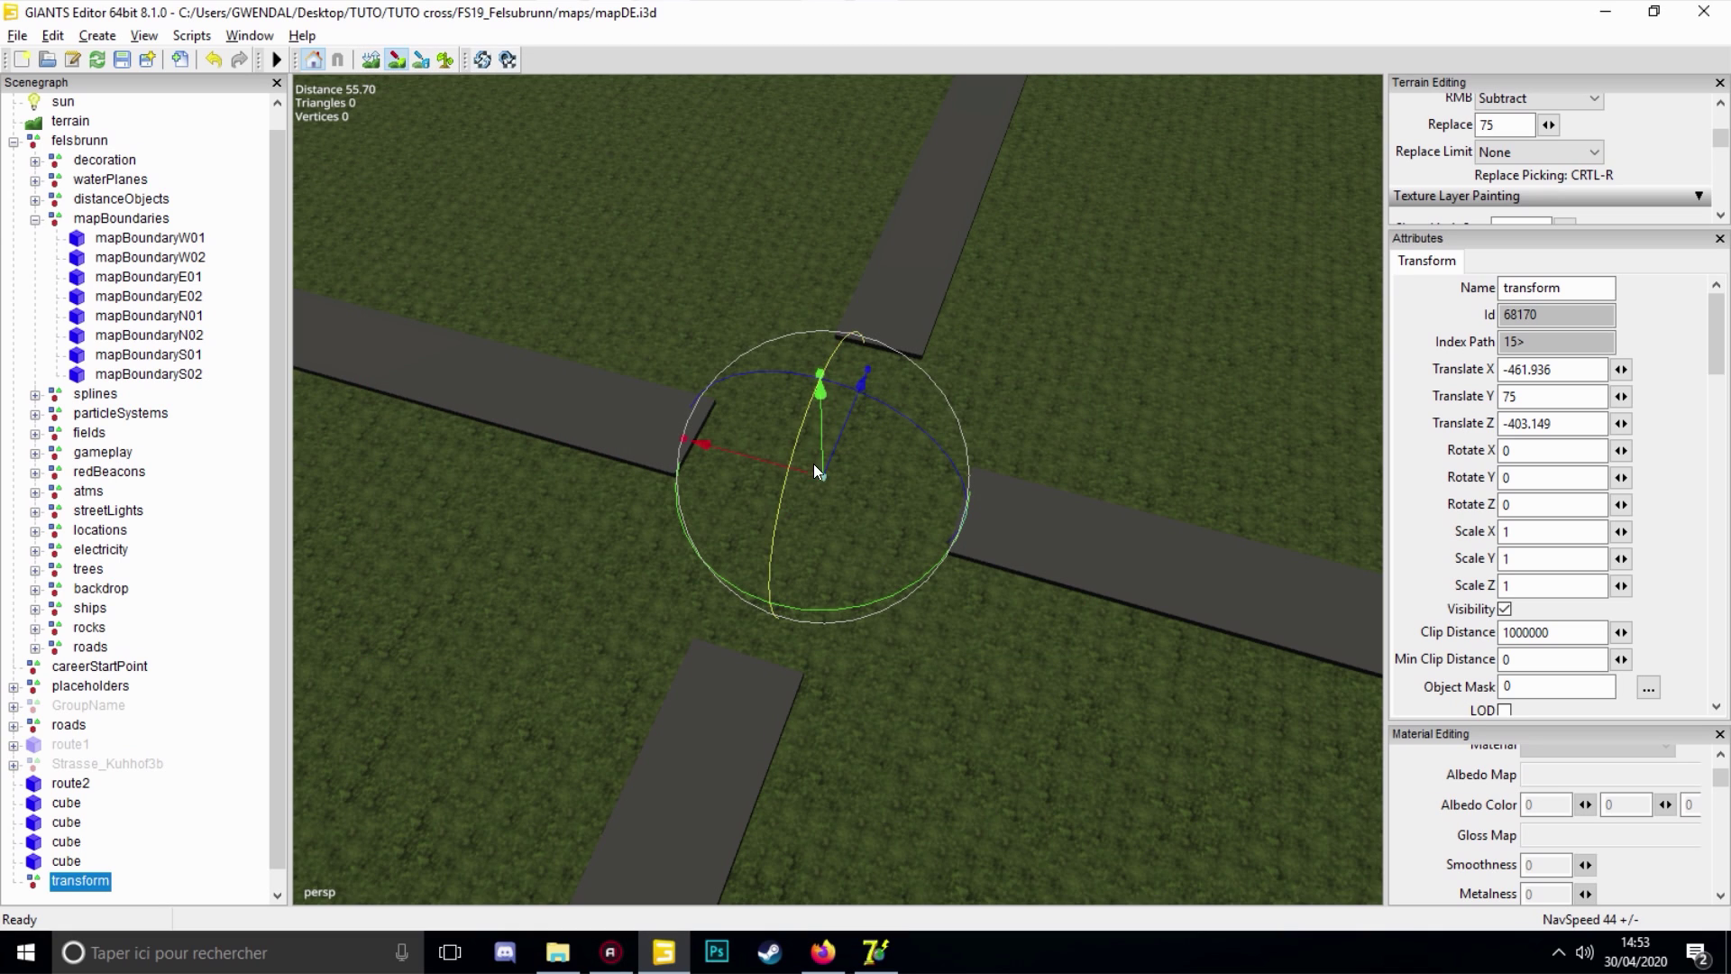
pyautogui.click(876, 952)
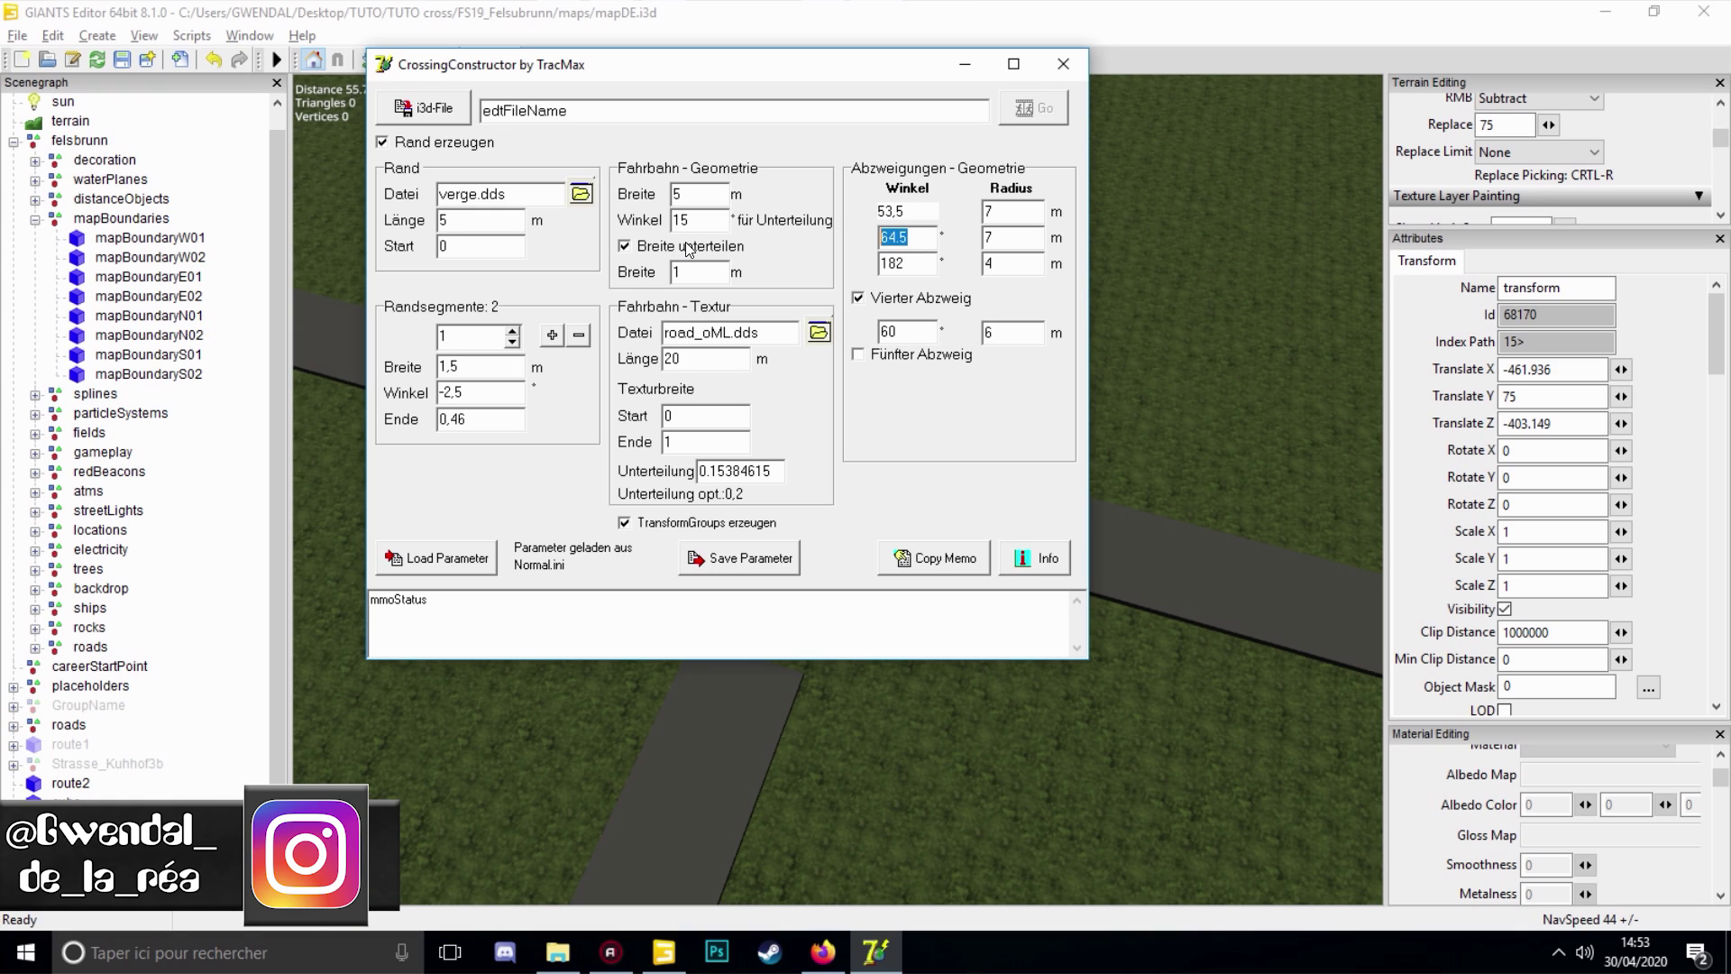
pyautogui.write('90')
pyautogui.press('Tab')
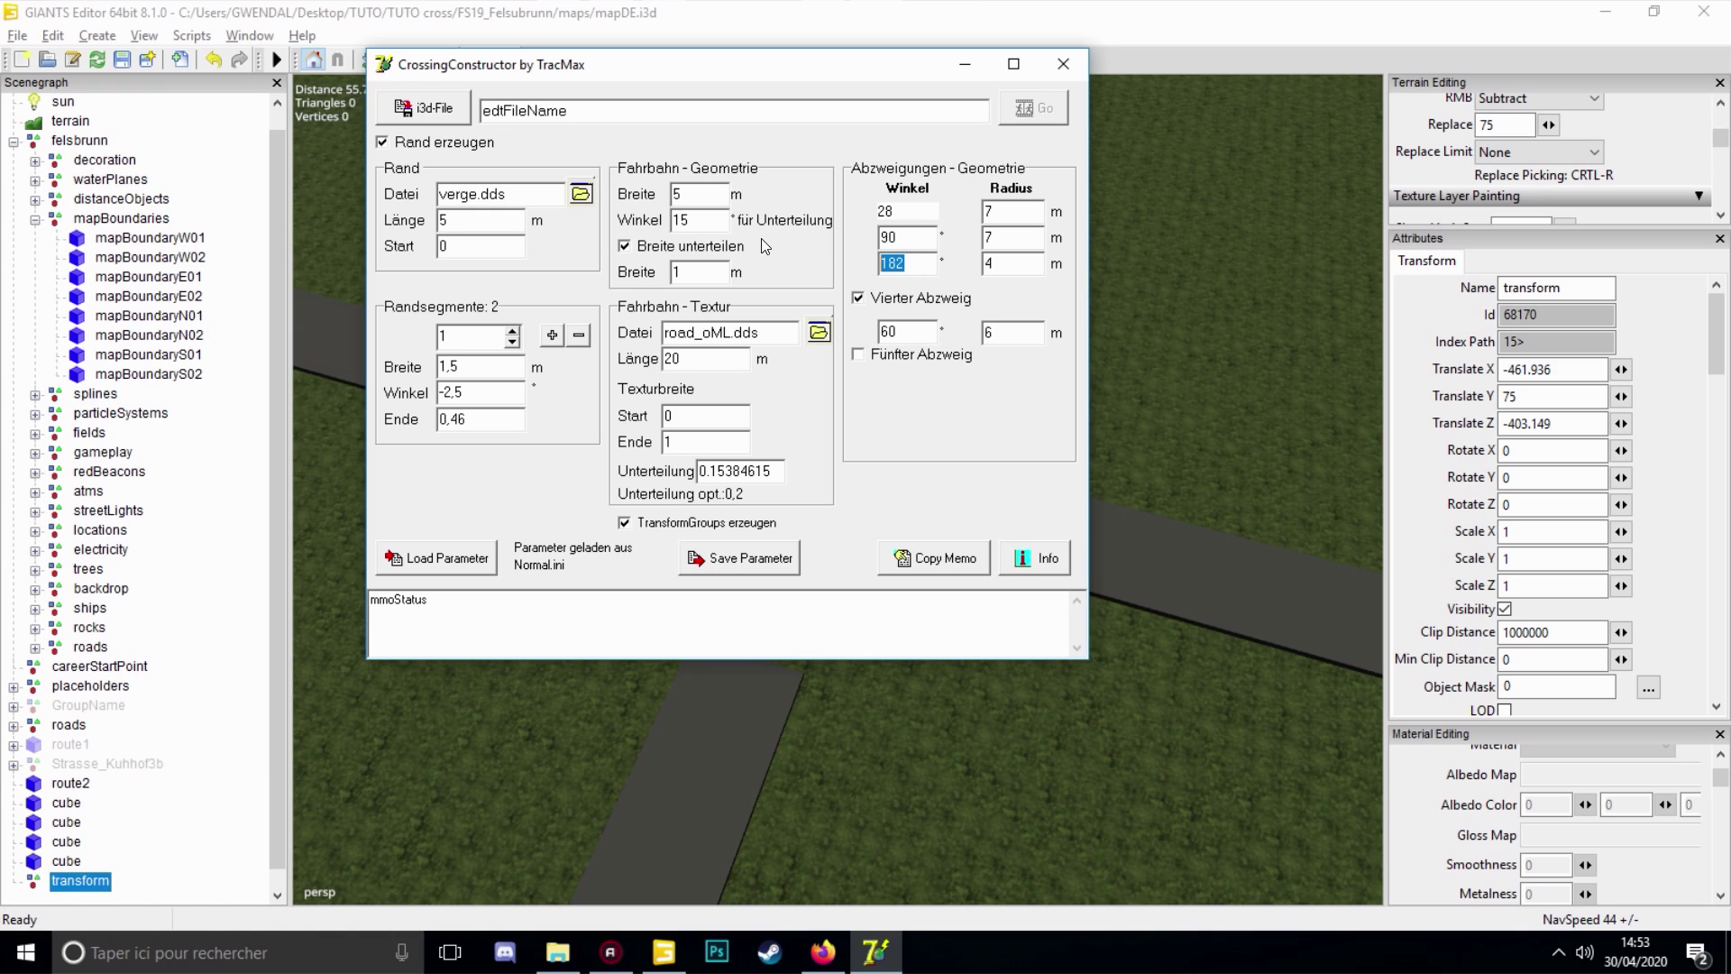
# Set the angles of the third and fourth branches to 90 degrees, and check the road layout in GIANTS Editor
pyautogui.write('90')
pyautogui.press('Tab')
pyautogui.write('90')
pyautogui.click(468, 341)
pyautogui.click(1063, 64)
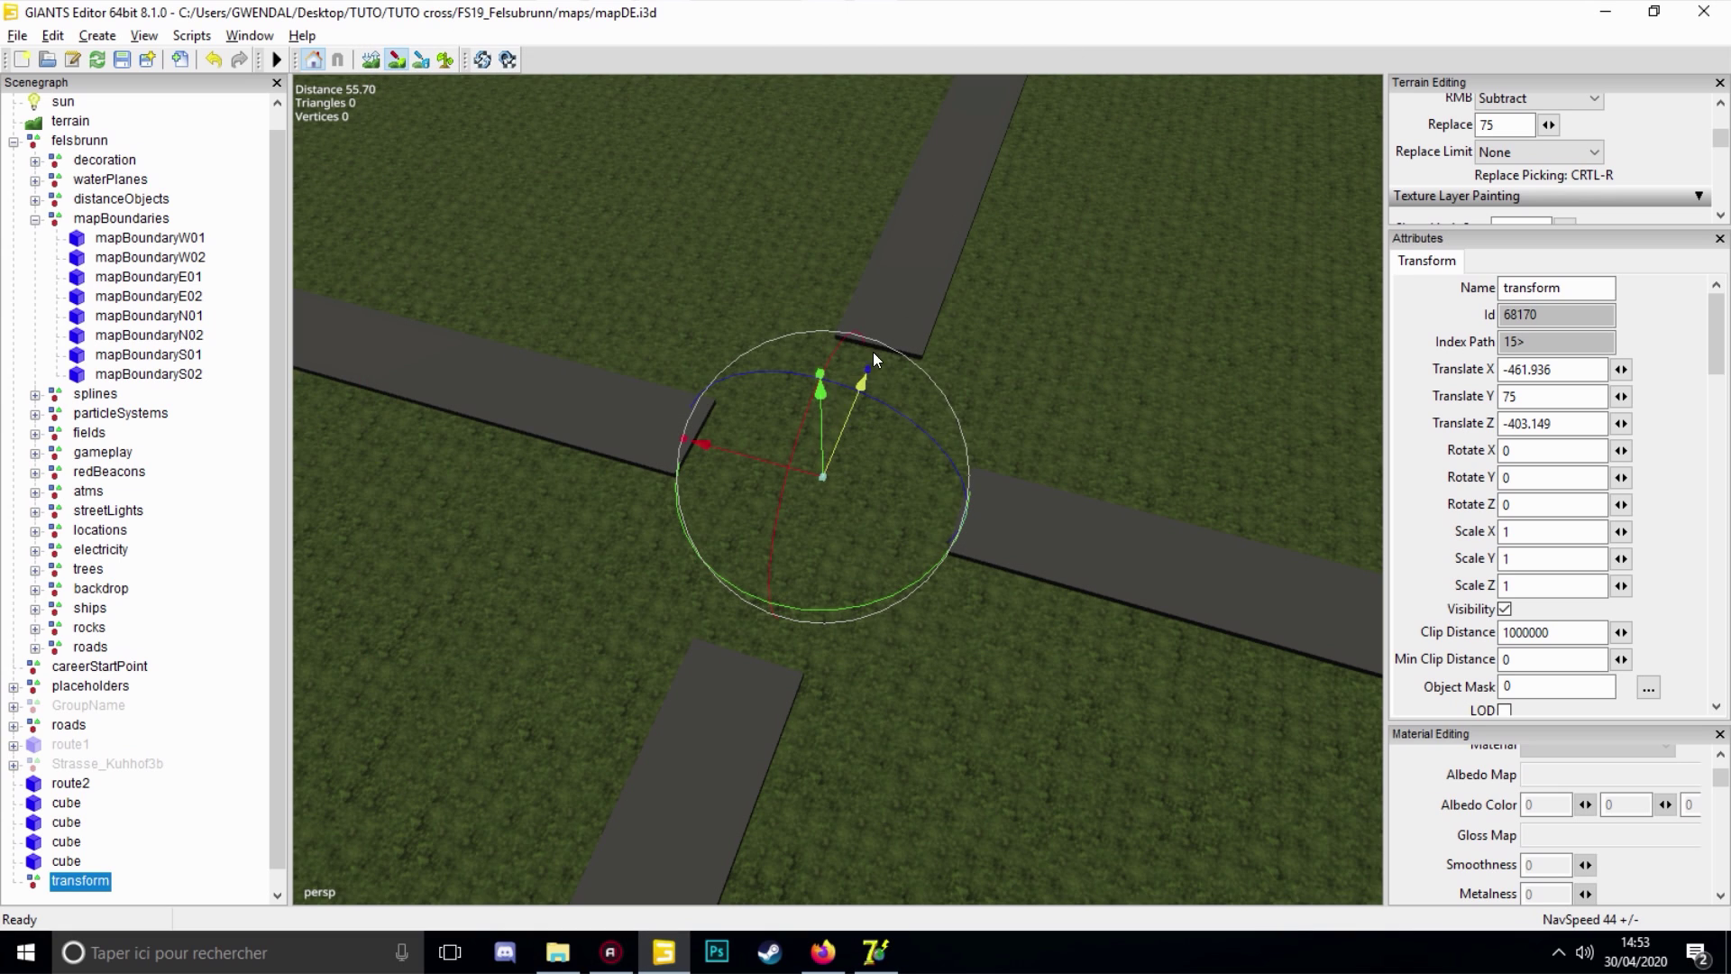
# Set the radius of all four branches to 5 m in CrossingConstructor, and return to the road layout in GIANTS Editor
pyautogui.click(875, 951)
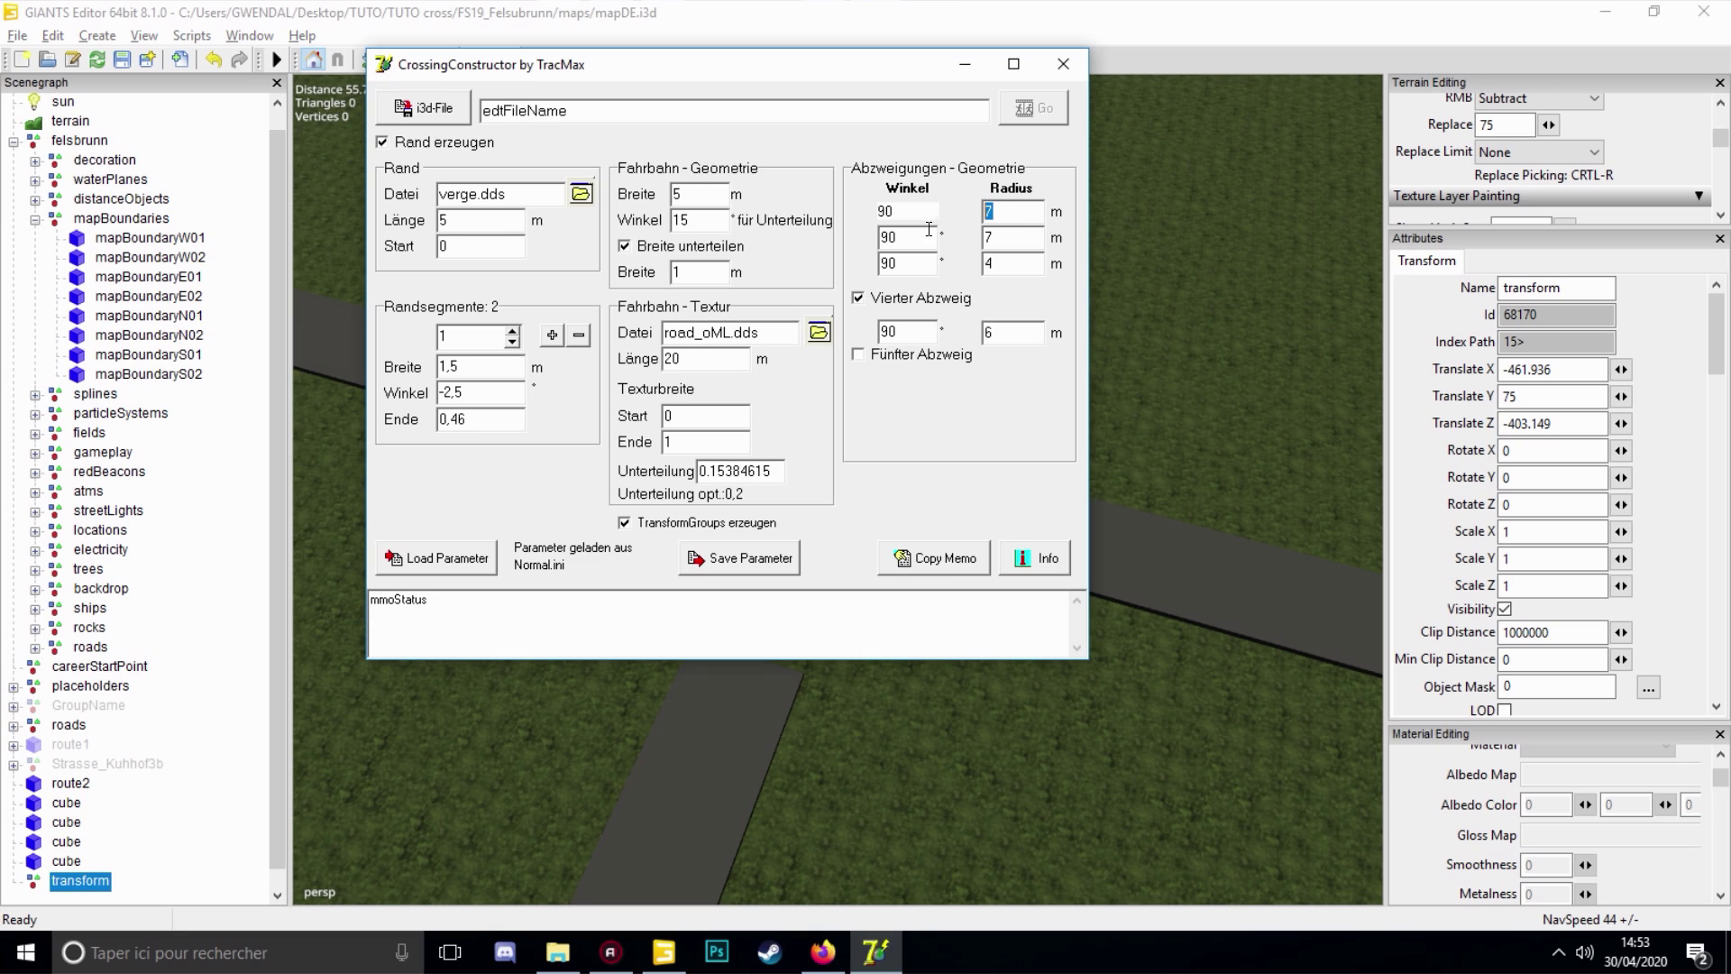
pyautogui.write('5')
pyautogui.press('Tab')
pyautogui.write('5')
pyautogui.press('Tab')
pyautogui.write('5')
pyautogui.press('Tab')
pyautogui.write('5')
pyautogui.click(962, 66)
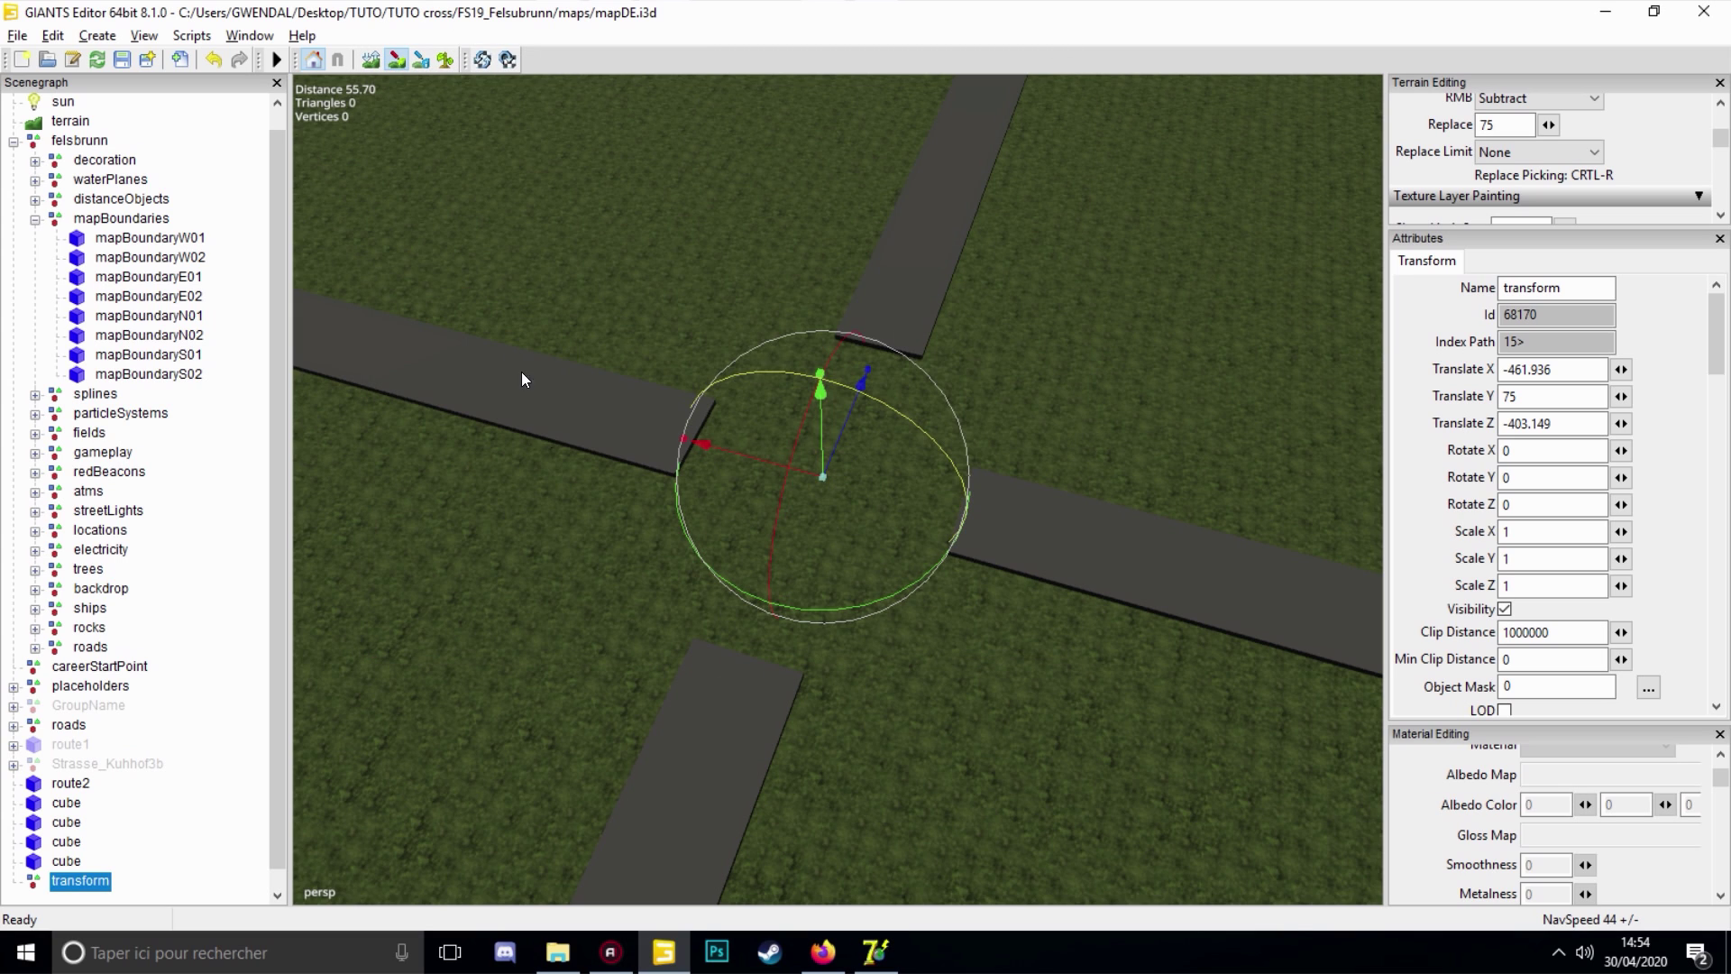
# Bring CrossingConstructor back, place it beside the crossing point, and re-enter the fourth branch's angle as 90 degrees
pyautogui.click(875, 952)
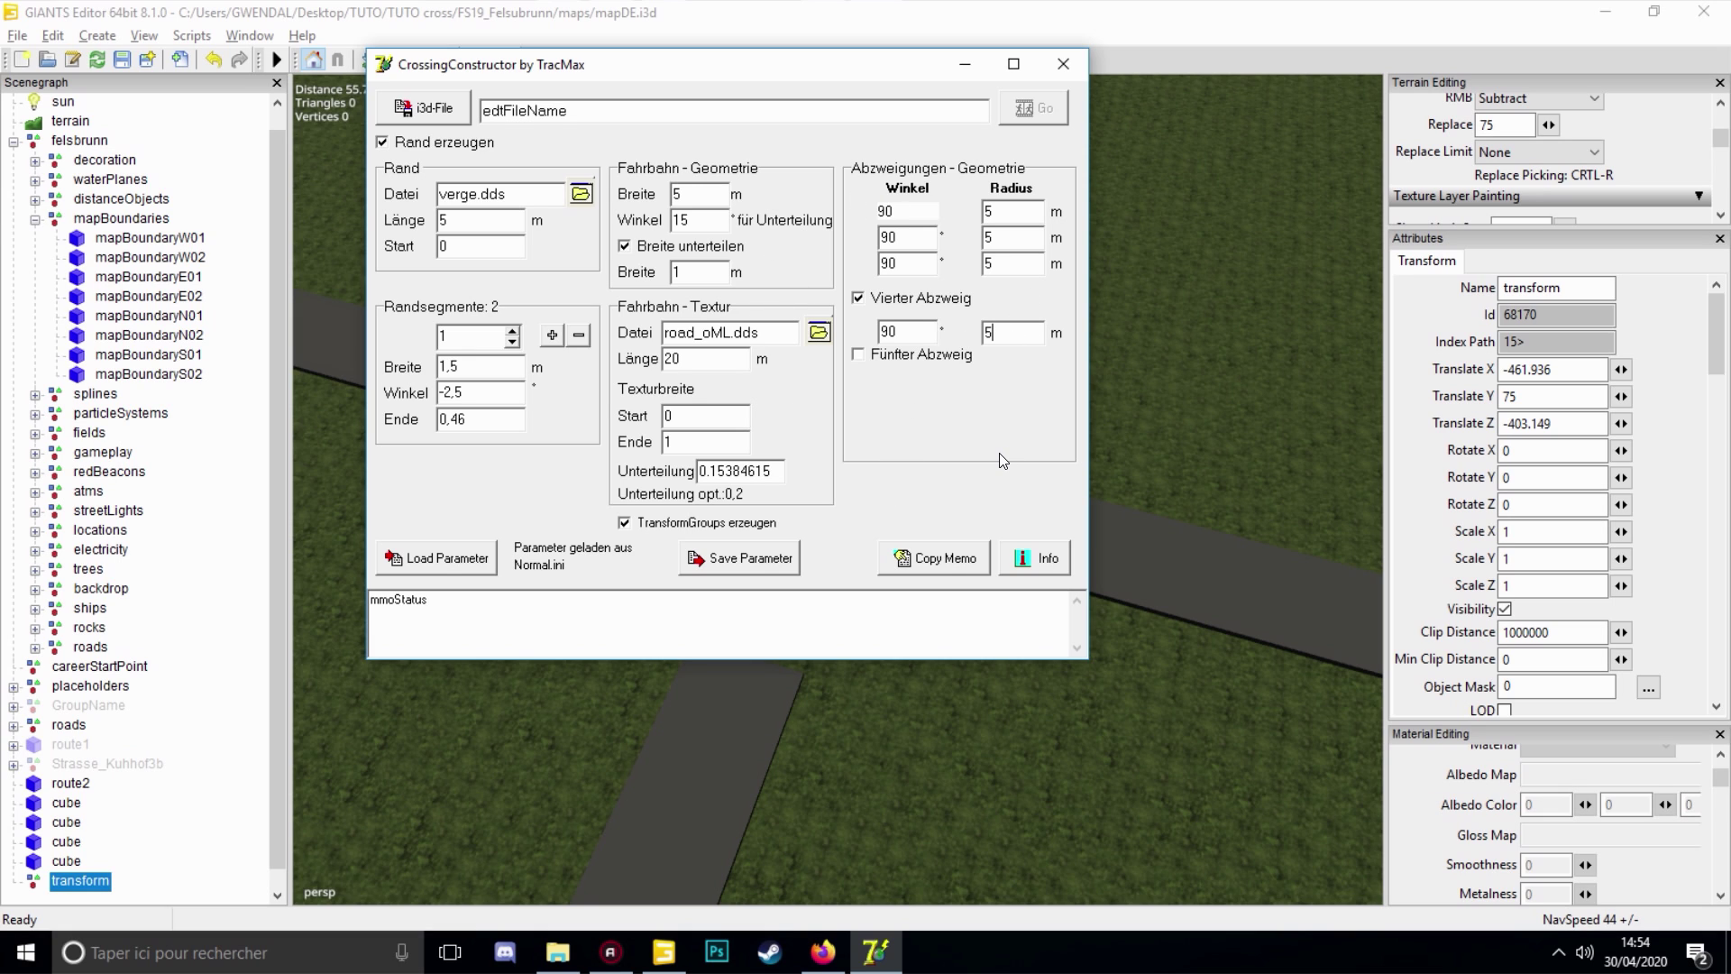
pyautogui.moveTo(794, 72); pyautogui.dragTo(1381, 52)
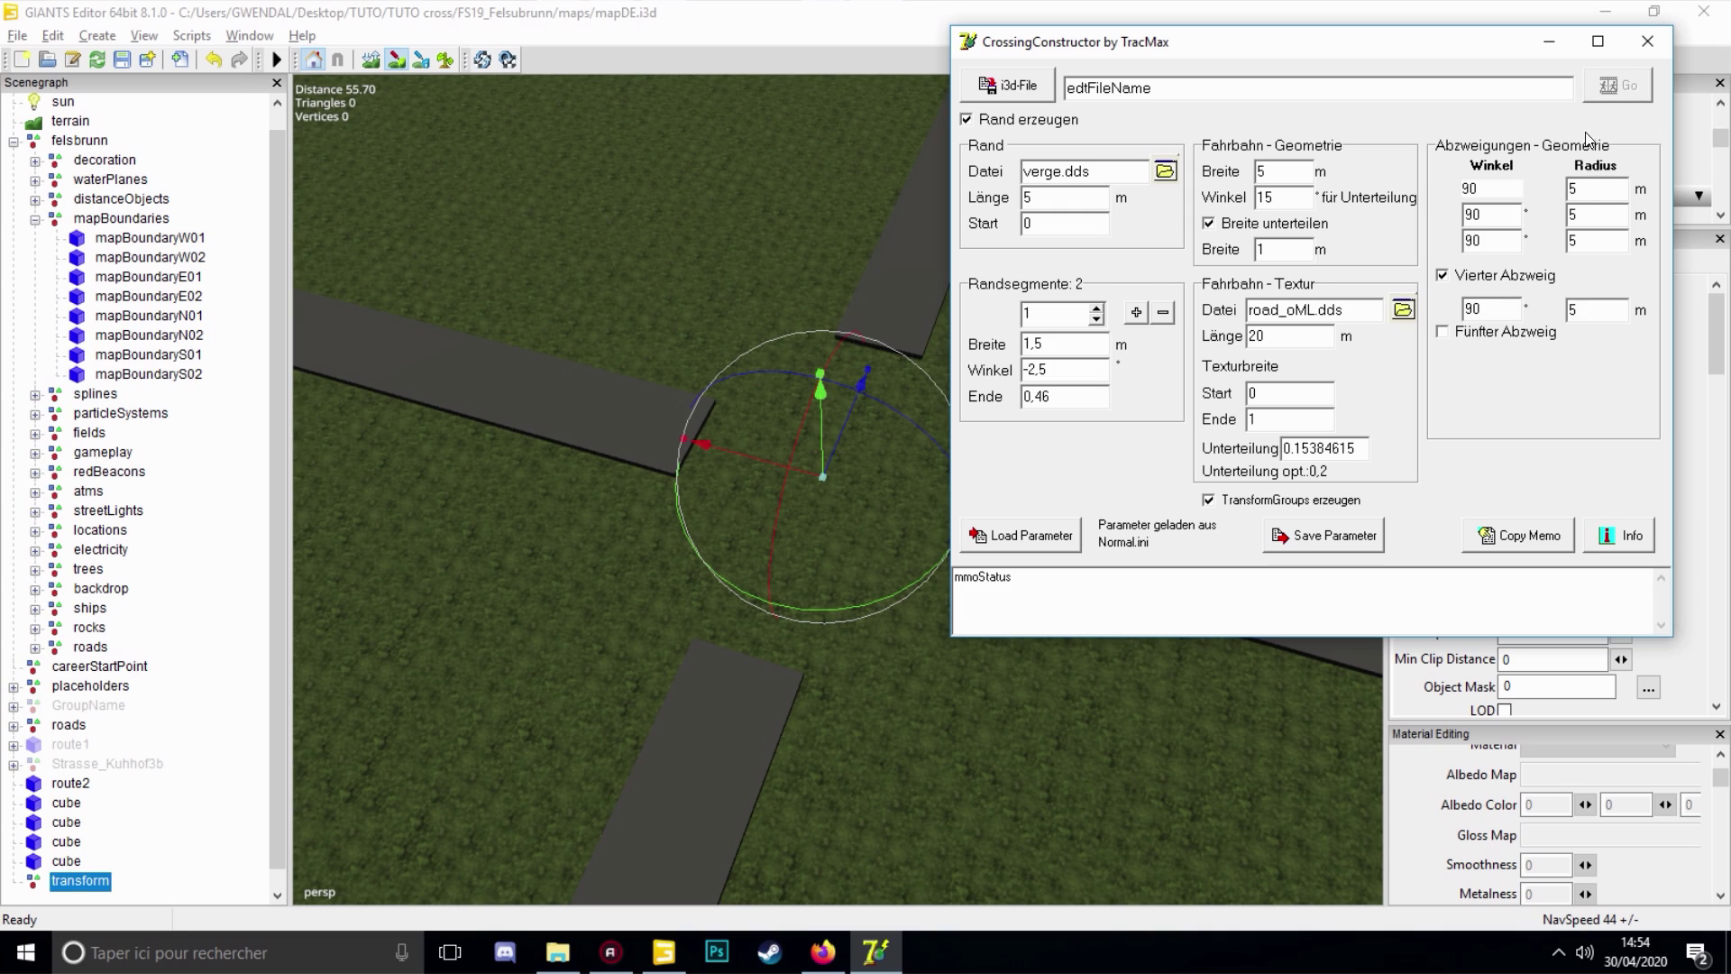
pyautogui.doubleClick(1470, 302)
pyautogui.write('1')
pyautogui.moveTo(1493, 306); pyautogui.dragTo(1472, 308)
pyautogui.write('0')
# Start choosing the output i3d file and browse to the route folder inside TUTO cross, FS19_Felsubrunn, maps
pyautogui.click(1019, 86)
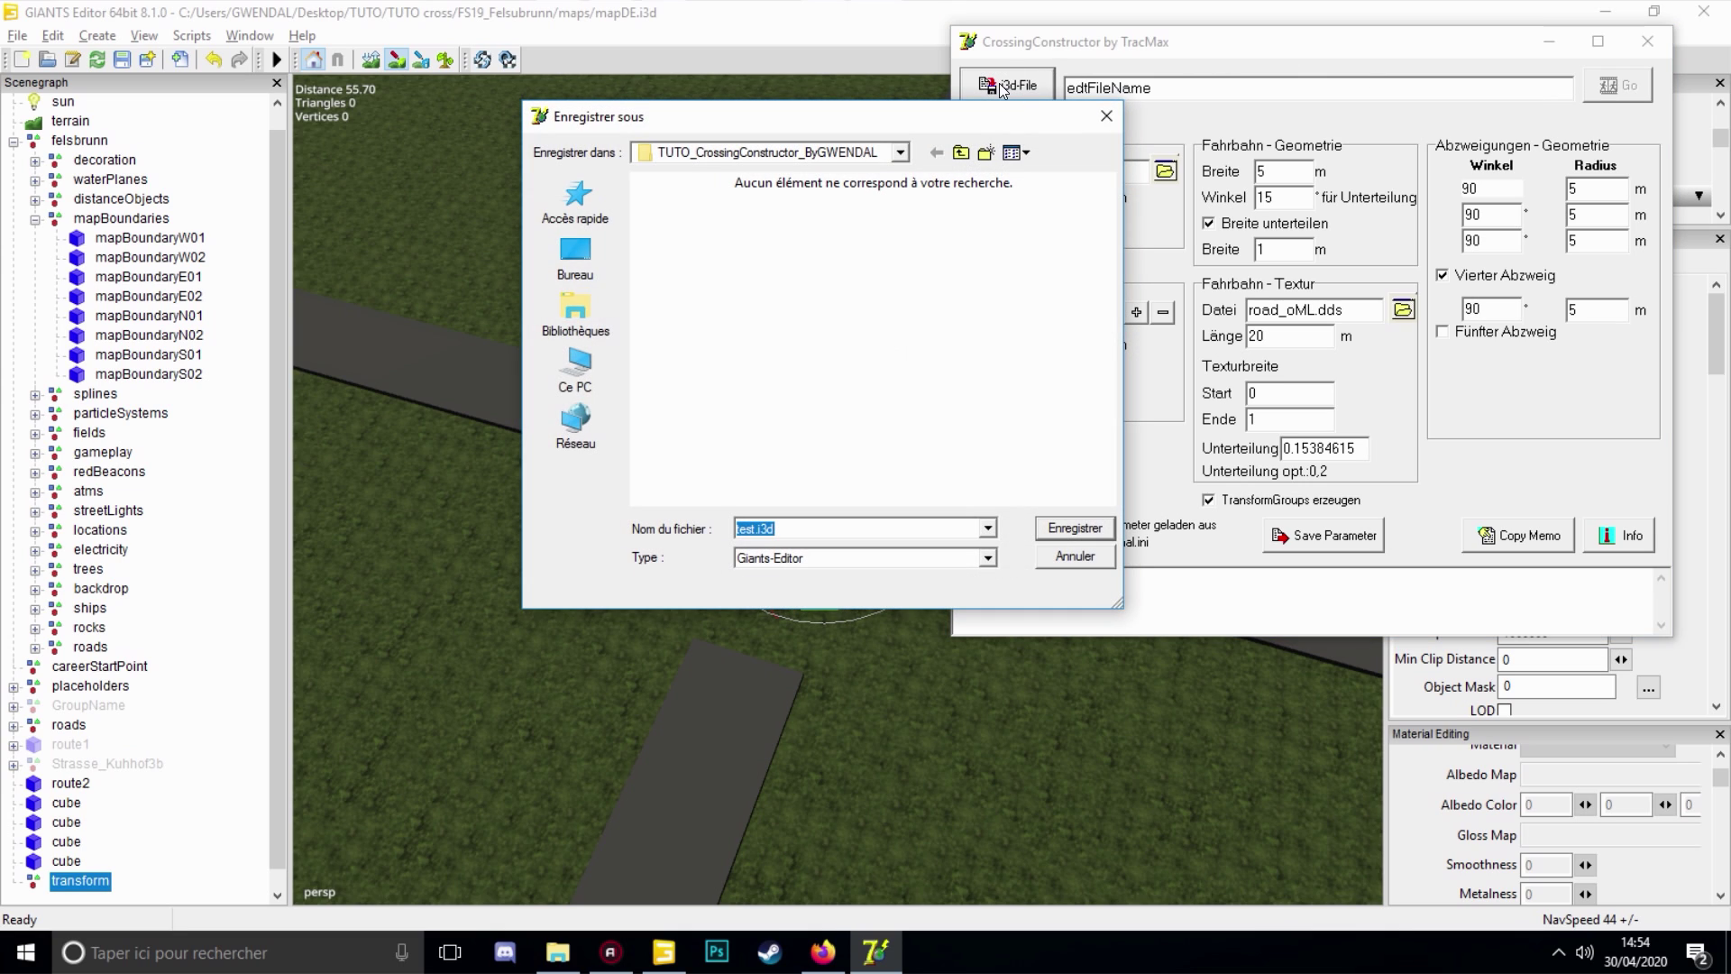
pyautogui.click(899, 153)
pyautogui.scroll(3, 717, 185)
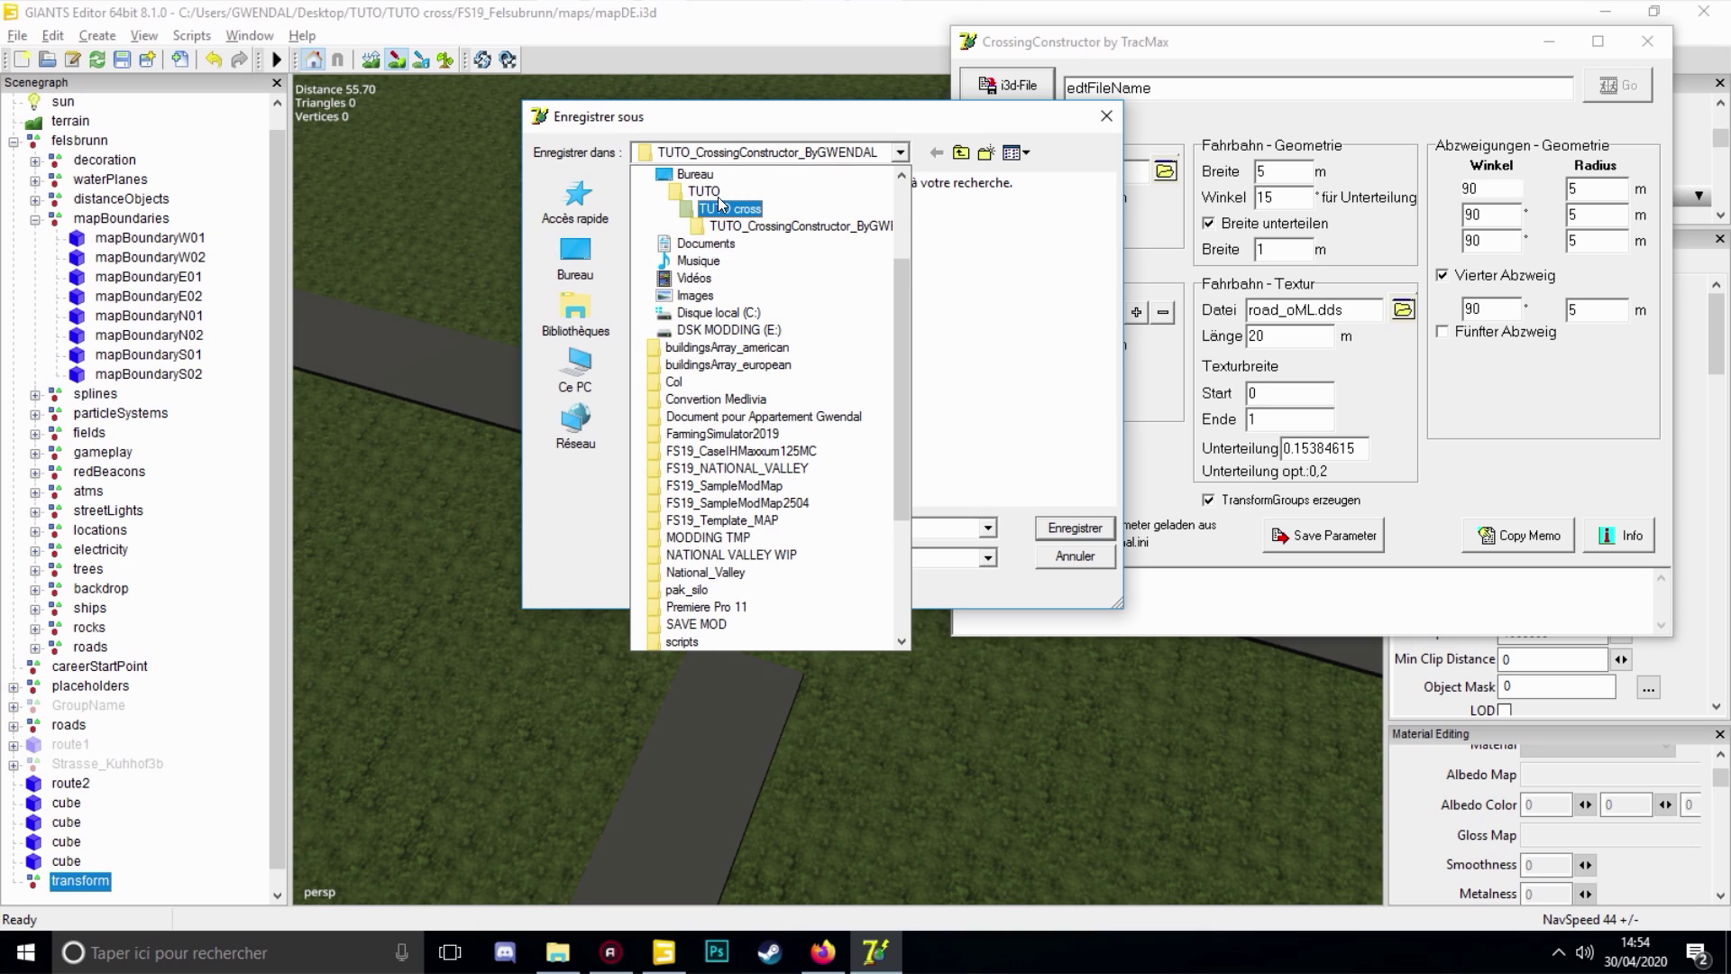
pyautogui.click(726, 208)
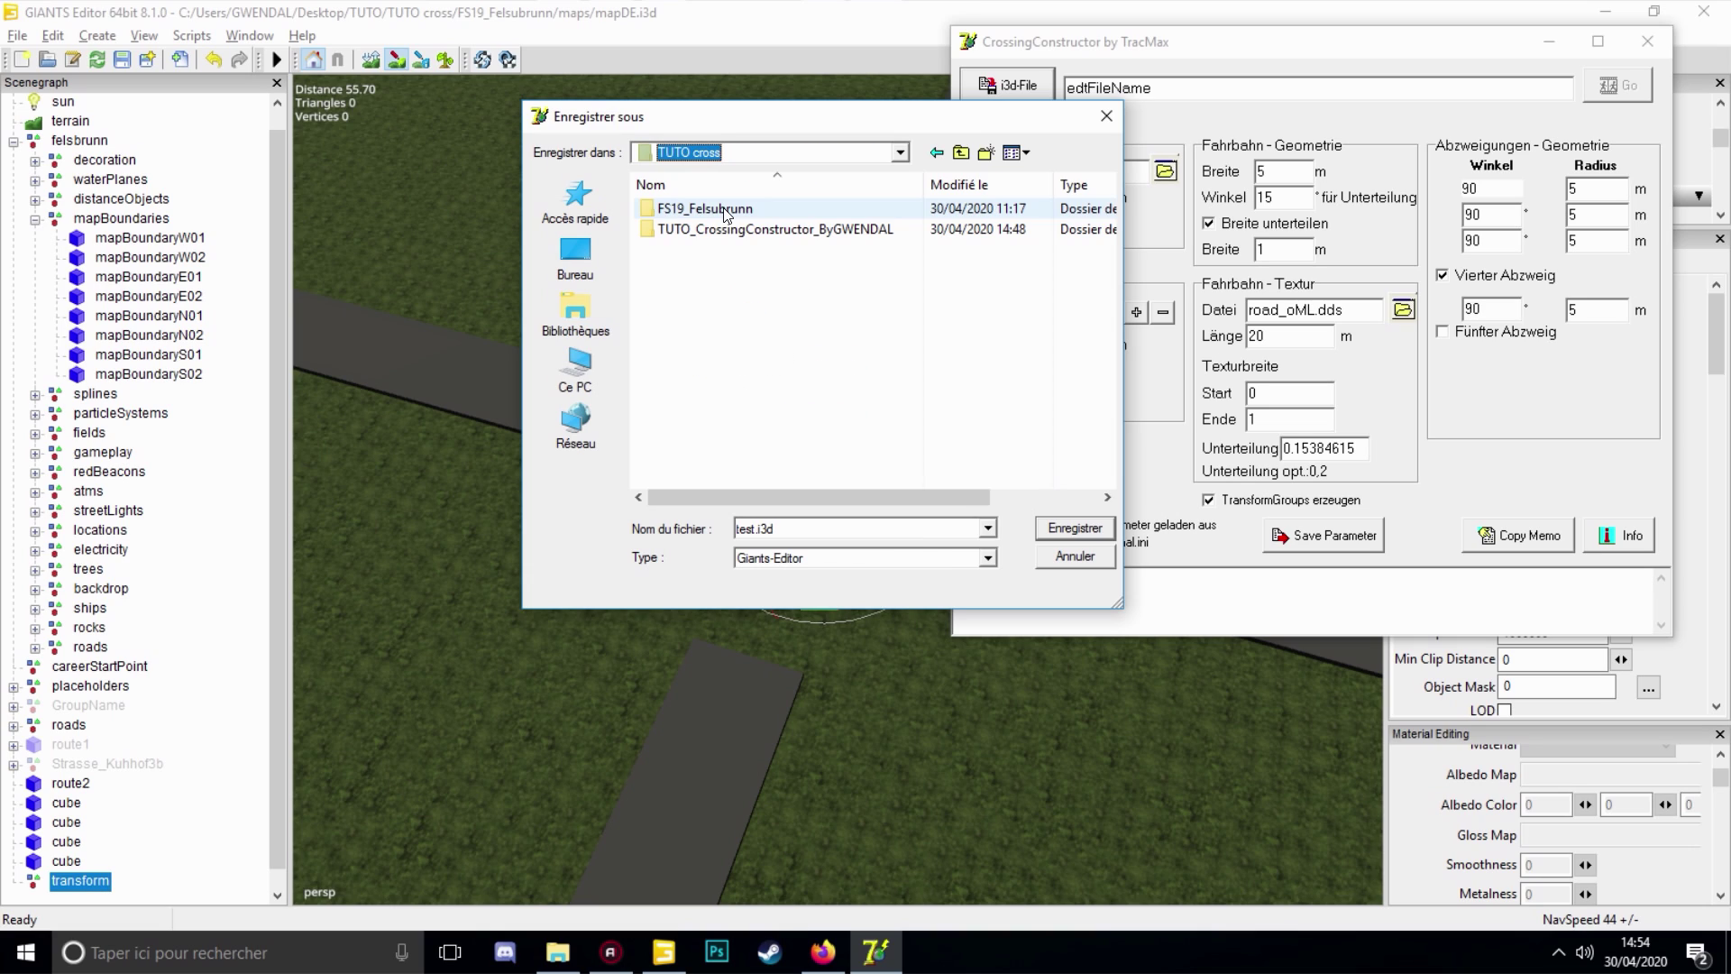
pyautogui.doubleClick(724, 210)
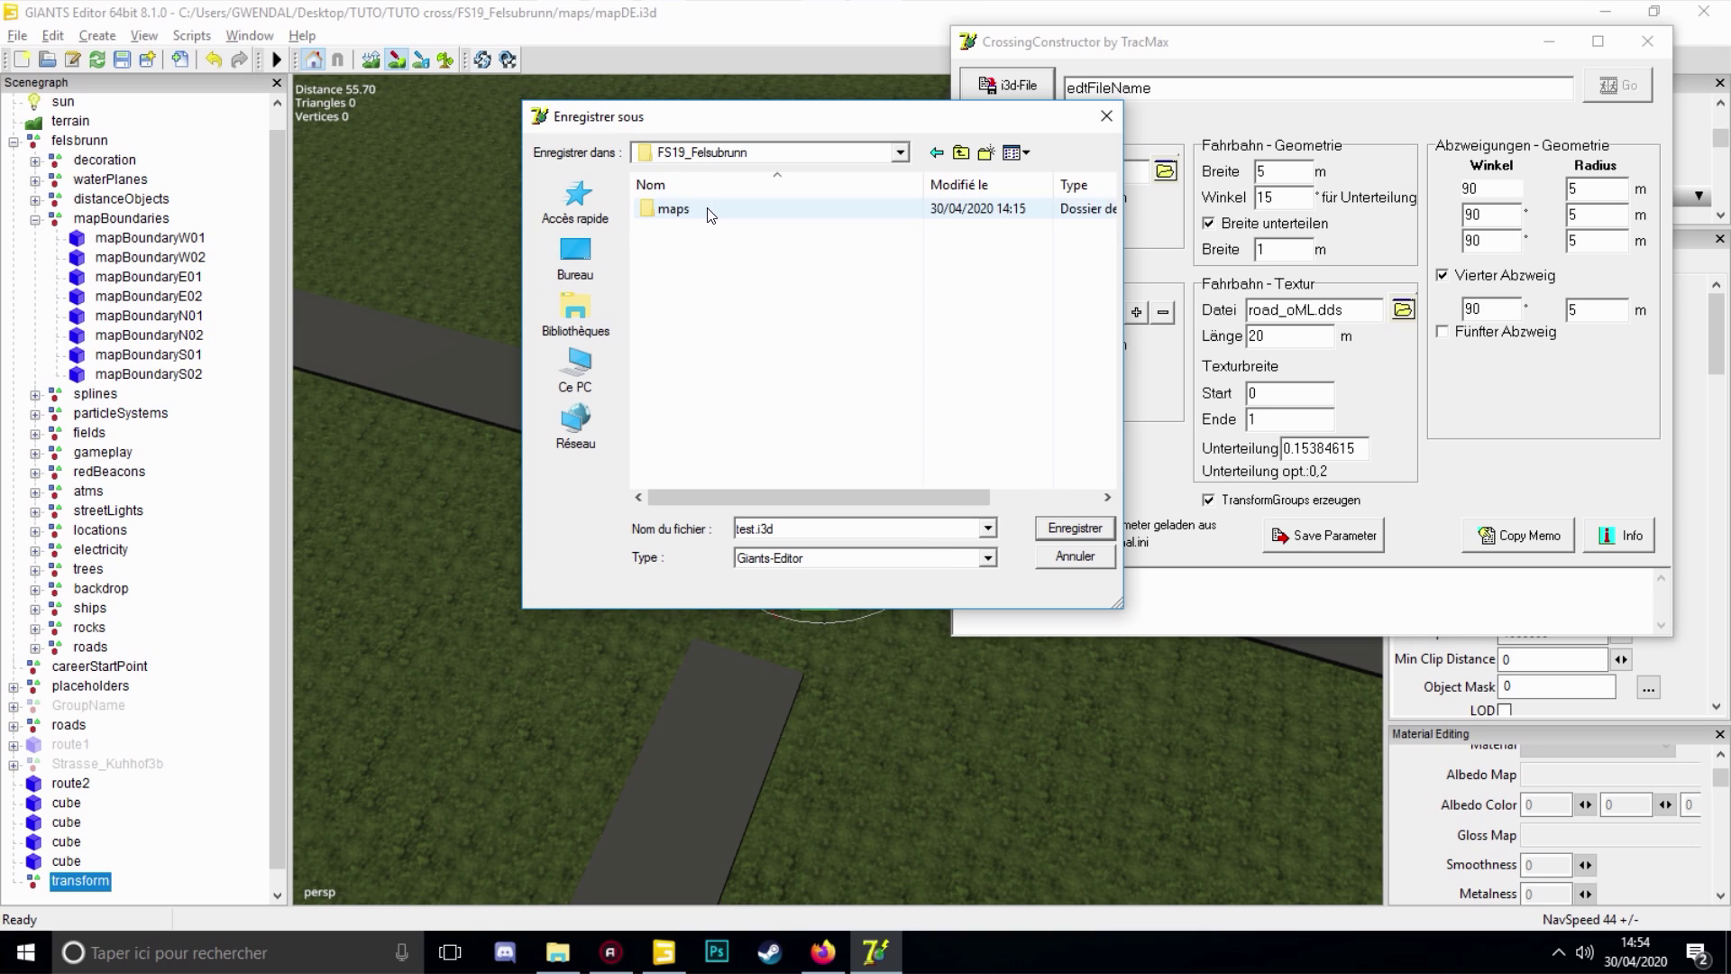
pyautogui.doubleClick(718, 209)
pyautogui.click(710, 231)
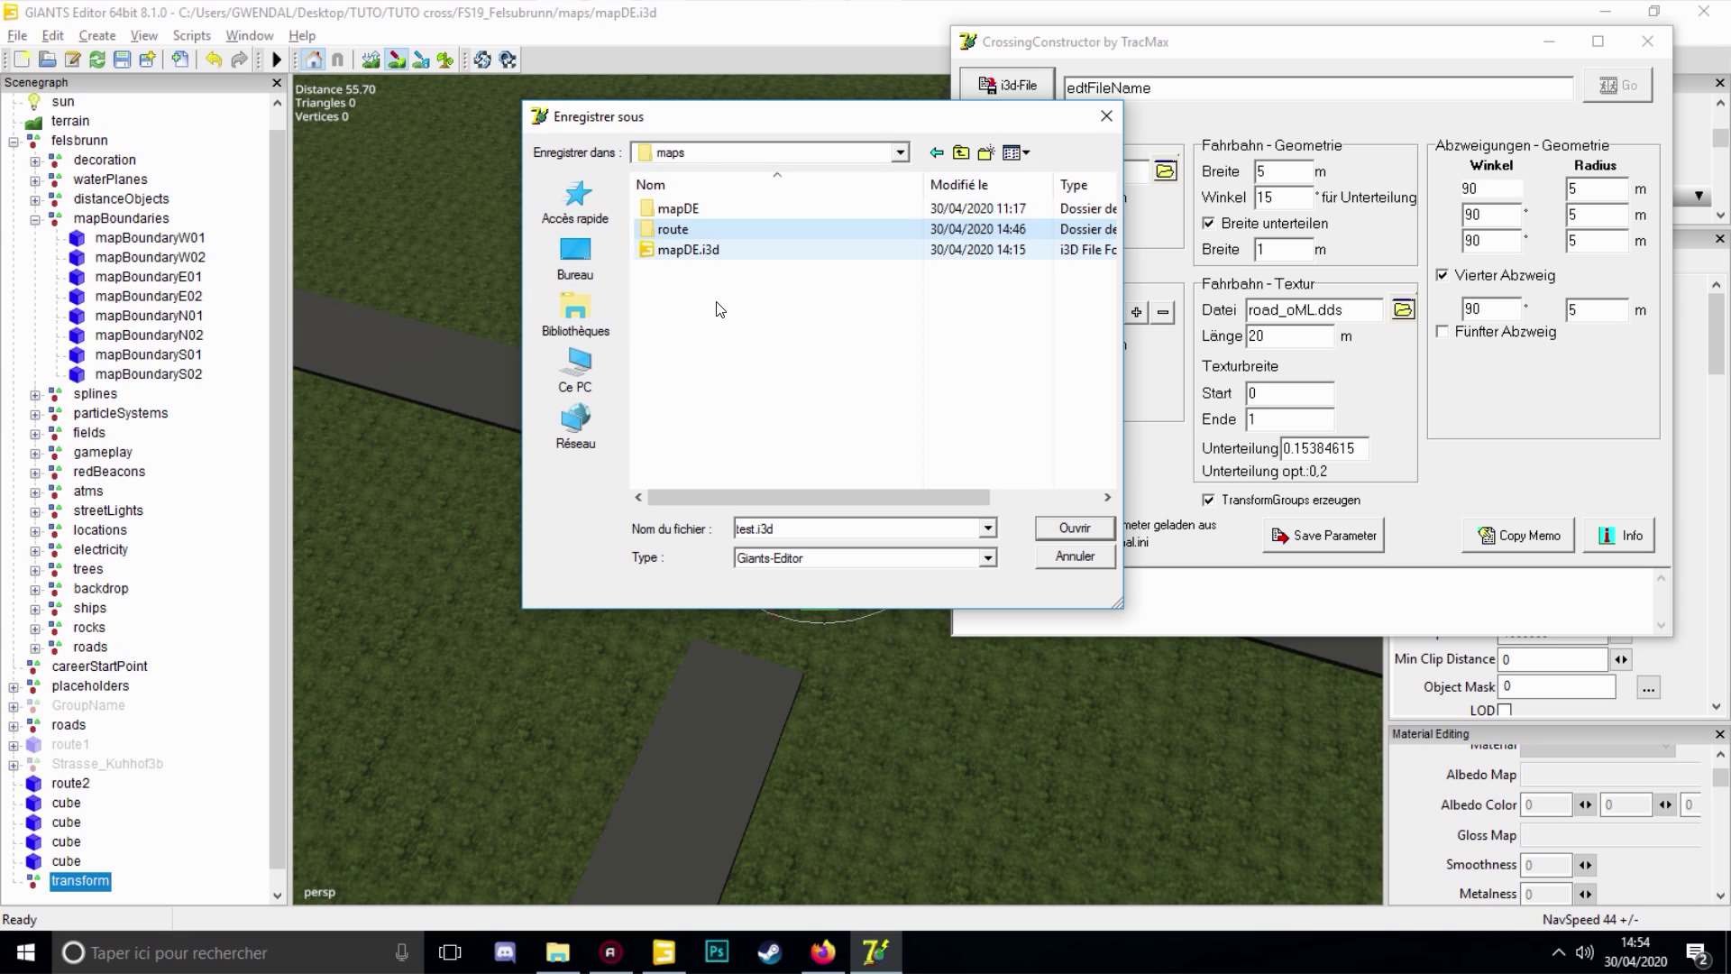
pyautogui.rightClick(731, 329)
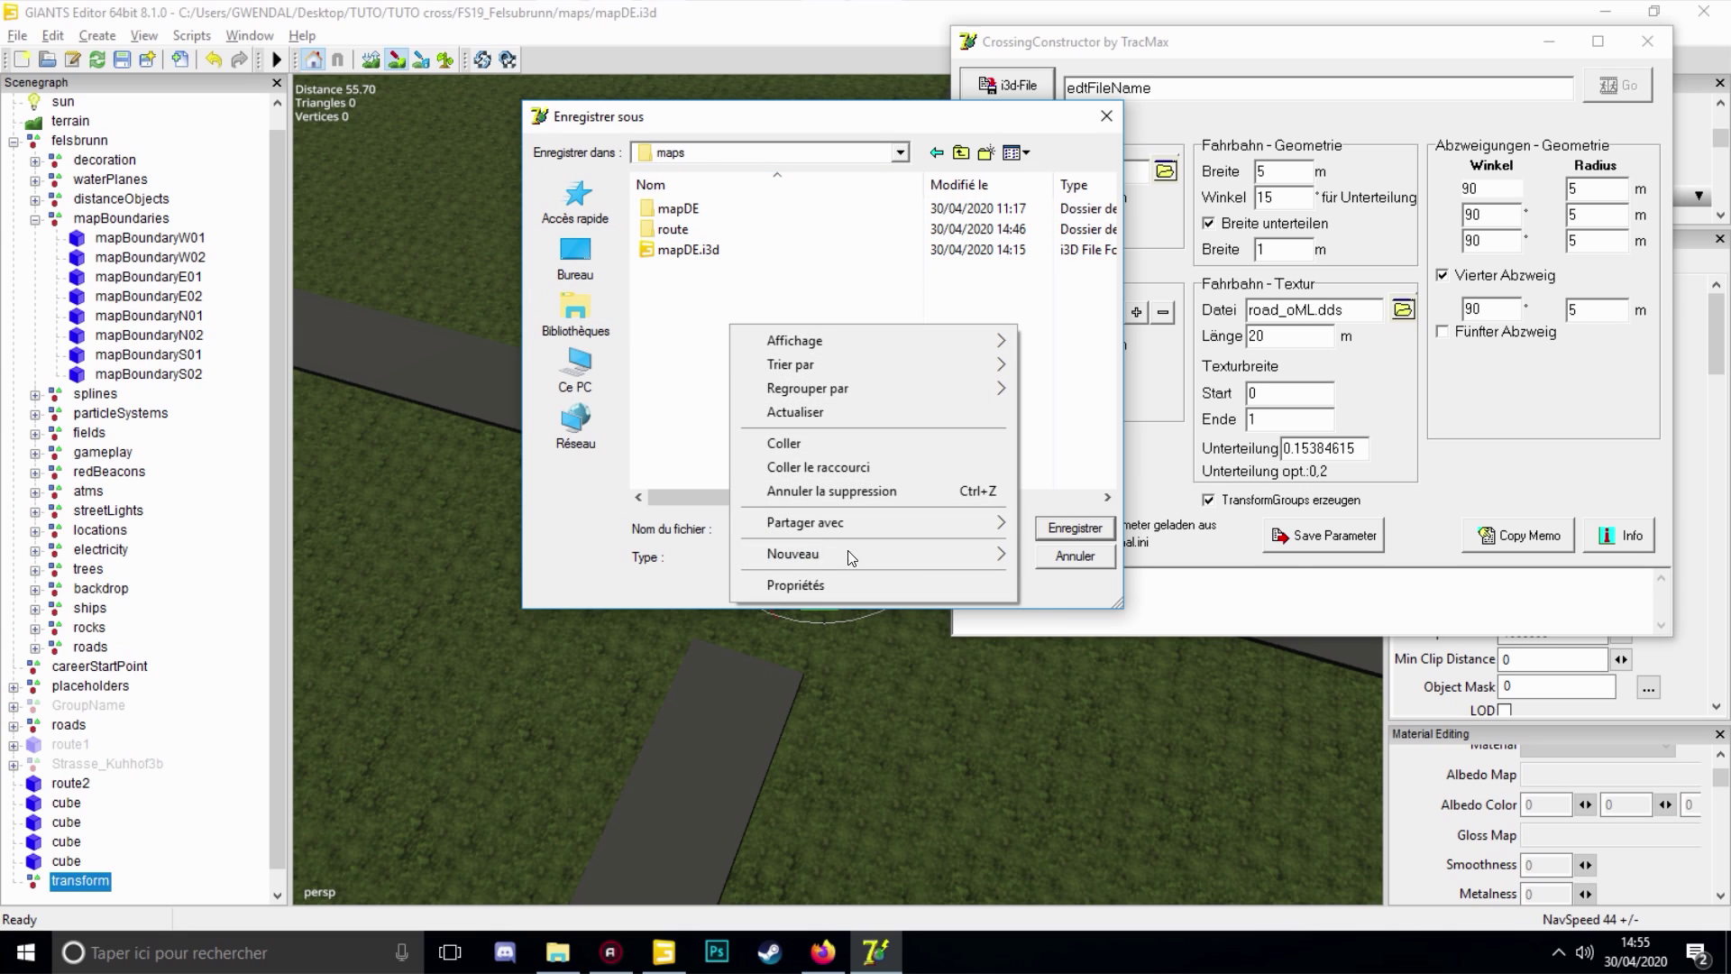
pyautogui.moveTo(846, 553)
pyautogui.click(1054, 554)
pyautogui.write('ro')
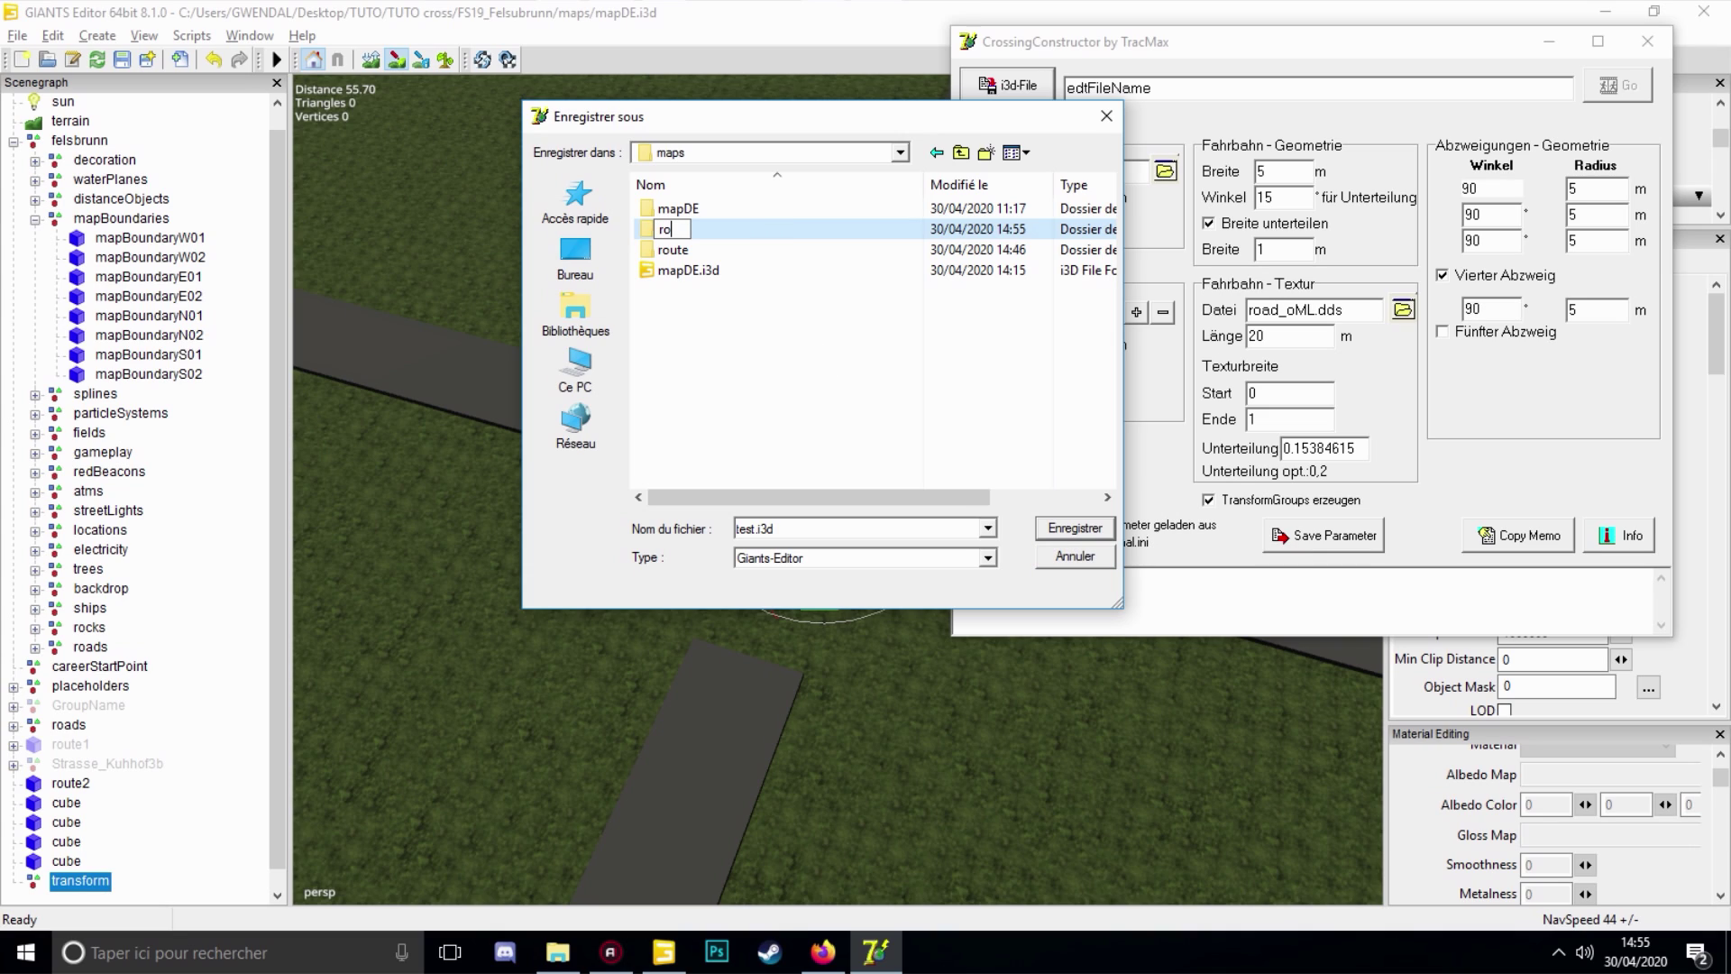
pyautogui.write('ute')
pyautogui.press('BackSpace')
pyautogui.press('BackSpace')
pyautogui.press('BackSpace')
pyautogui.press('BackSpace')
pyautogui.press('BackSpace')
pyautogui.click(811, 341)
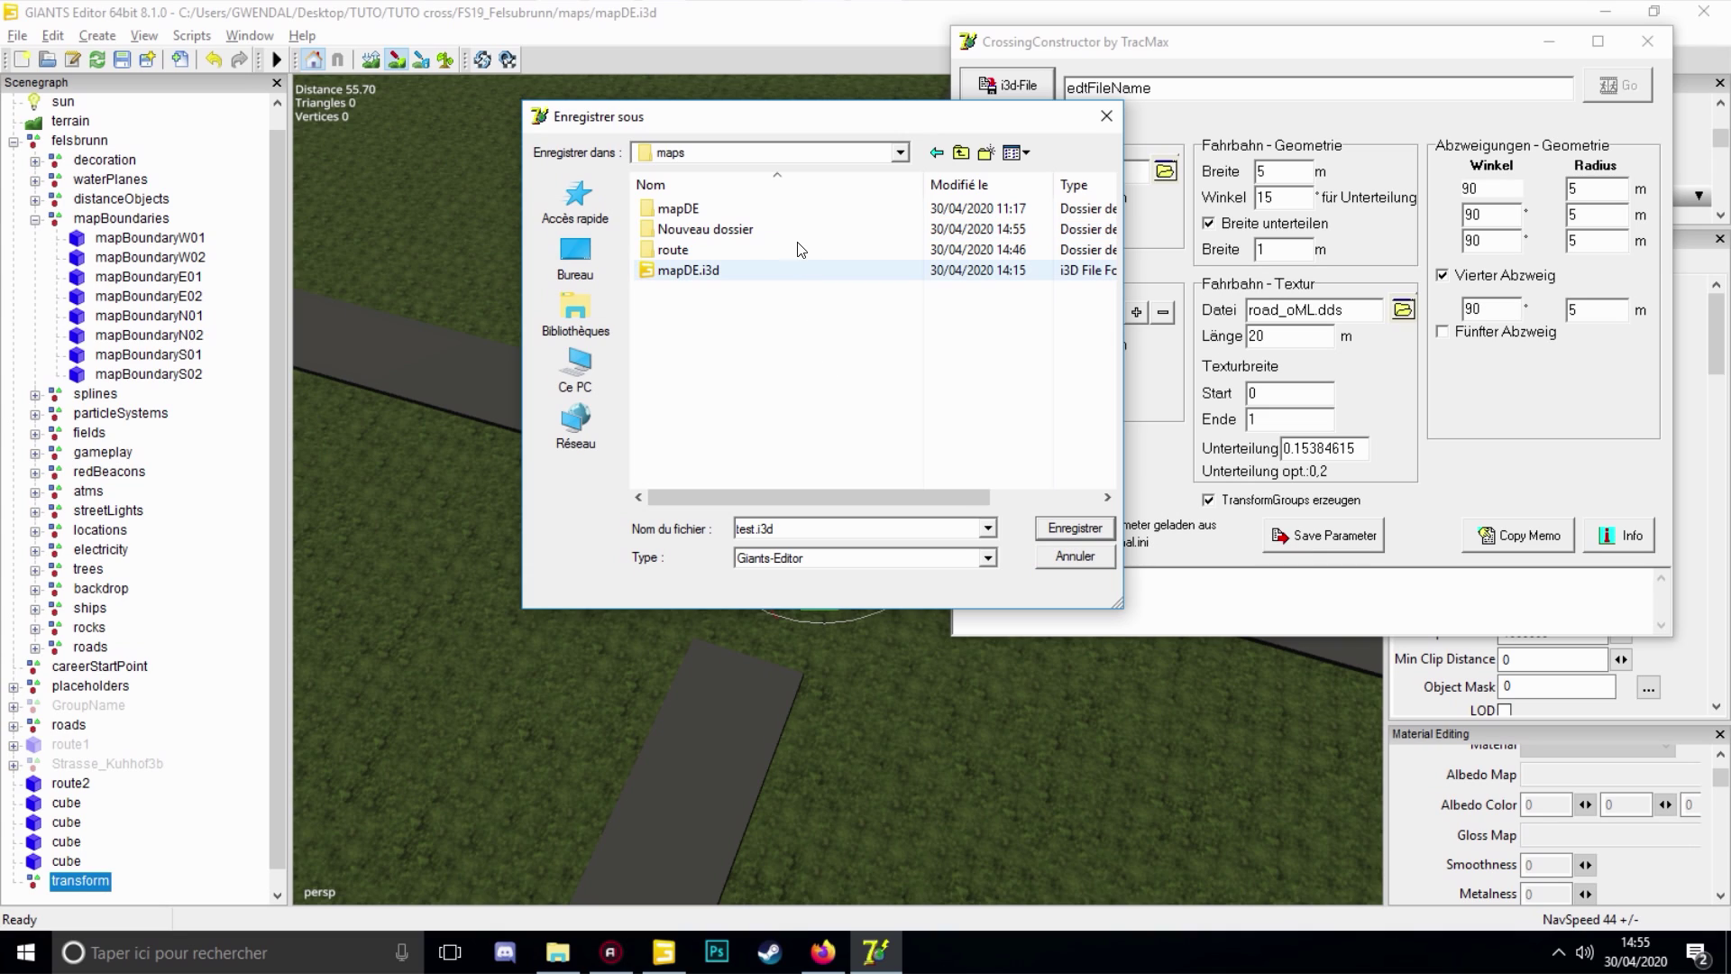
pyautogui.click(773, 230)
pyautogui.press('Delete')
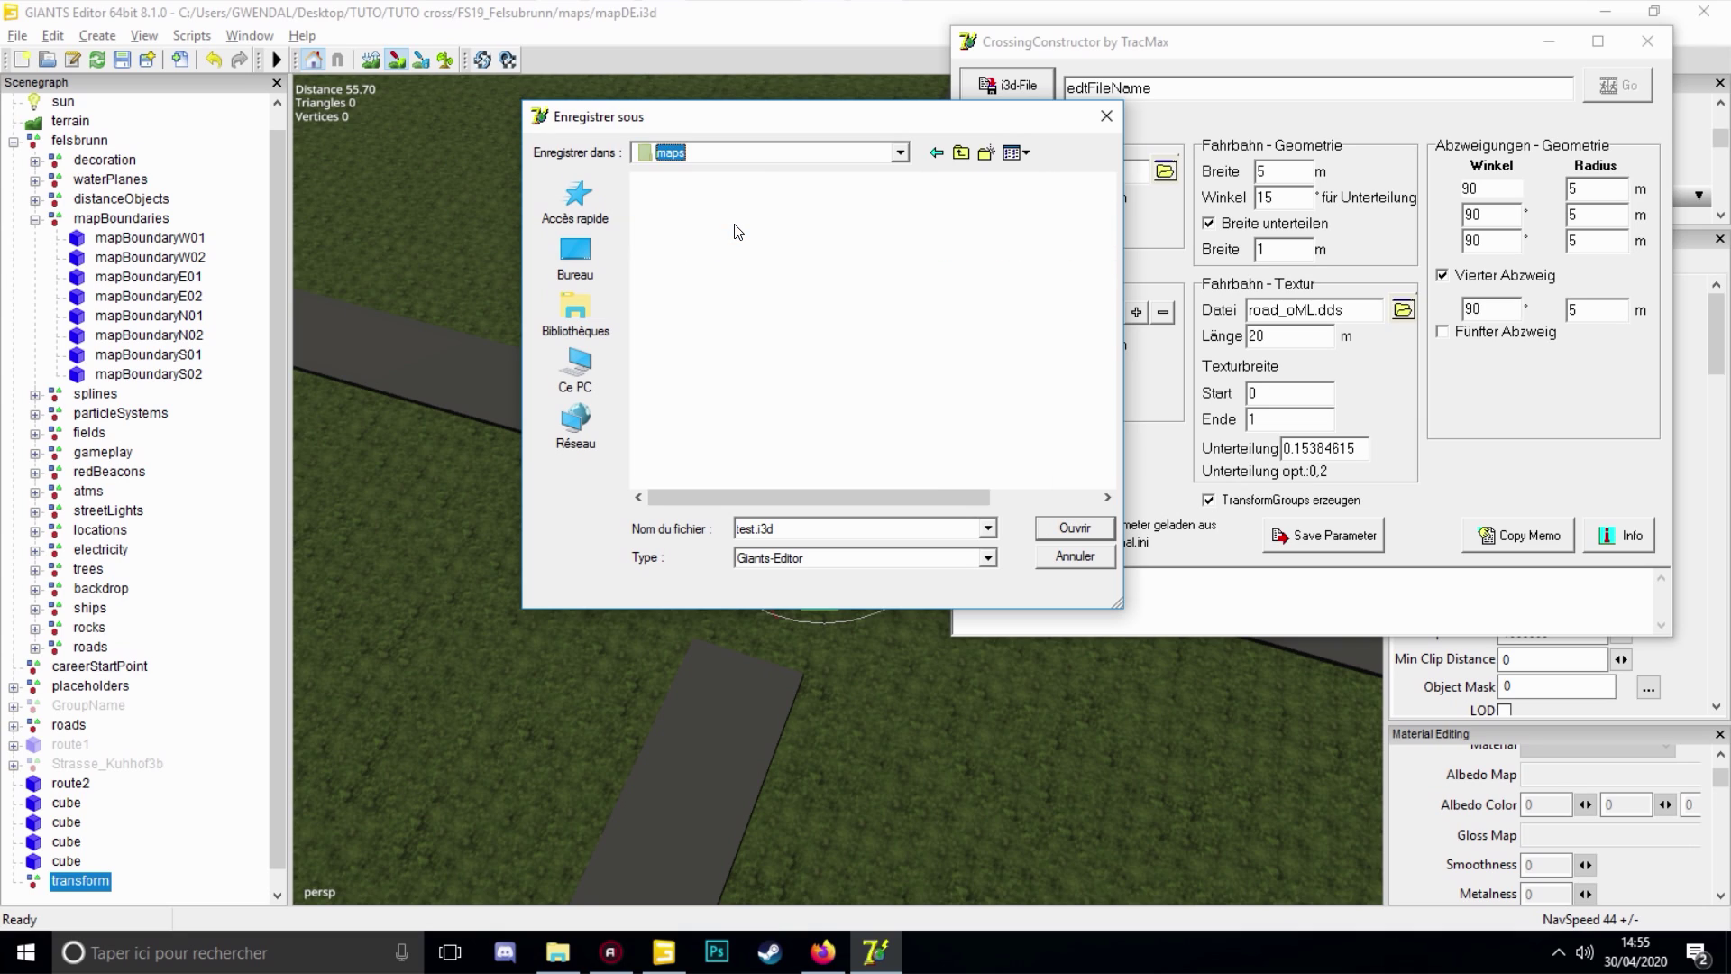
# Name the output file cross1 in the route folder and confirm it as the crossing's i3d file
pyautogui.click(755, 529)
pyautogui.moveTo(754, 529); pyautogui.dragTo(624, 521)
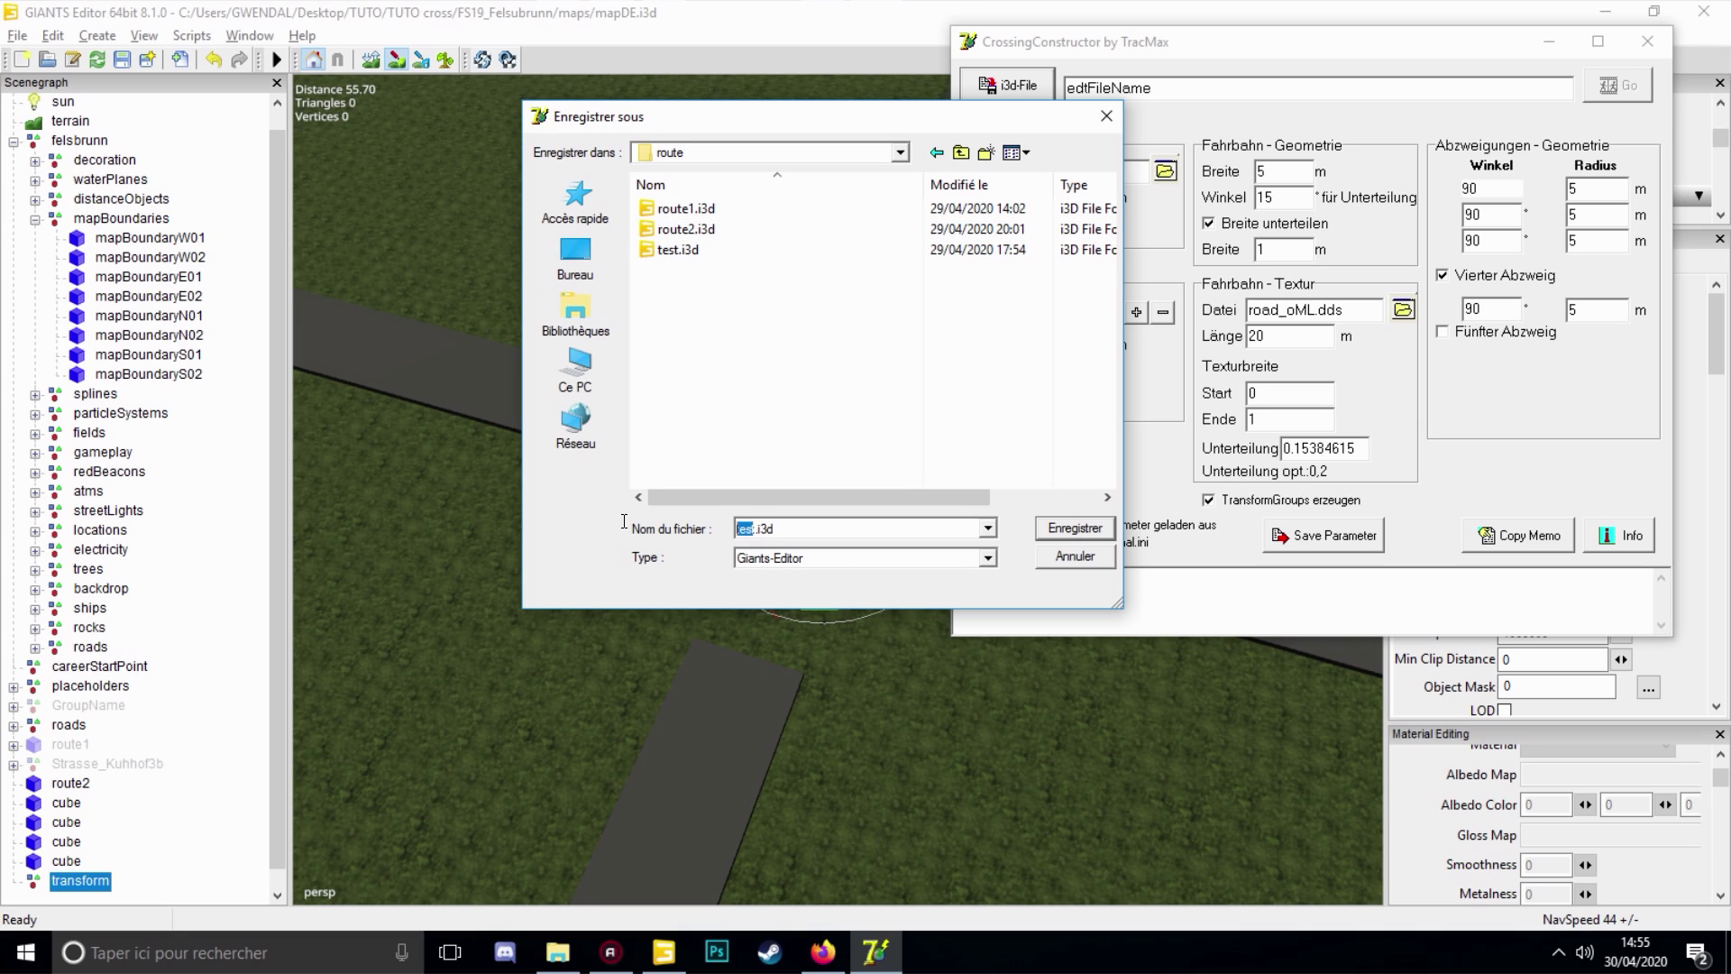
pyautogui.write('cross1')
pyautogui.click(1076, 529)
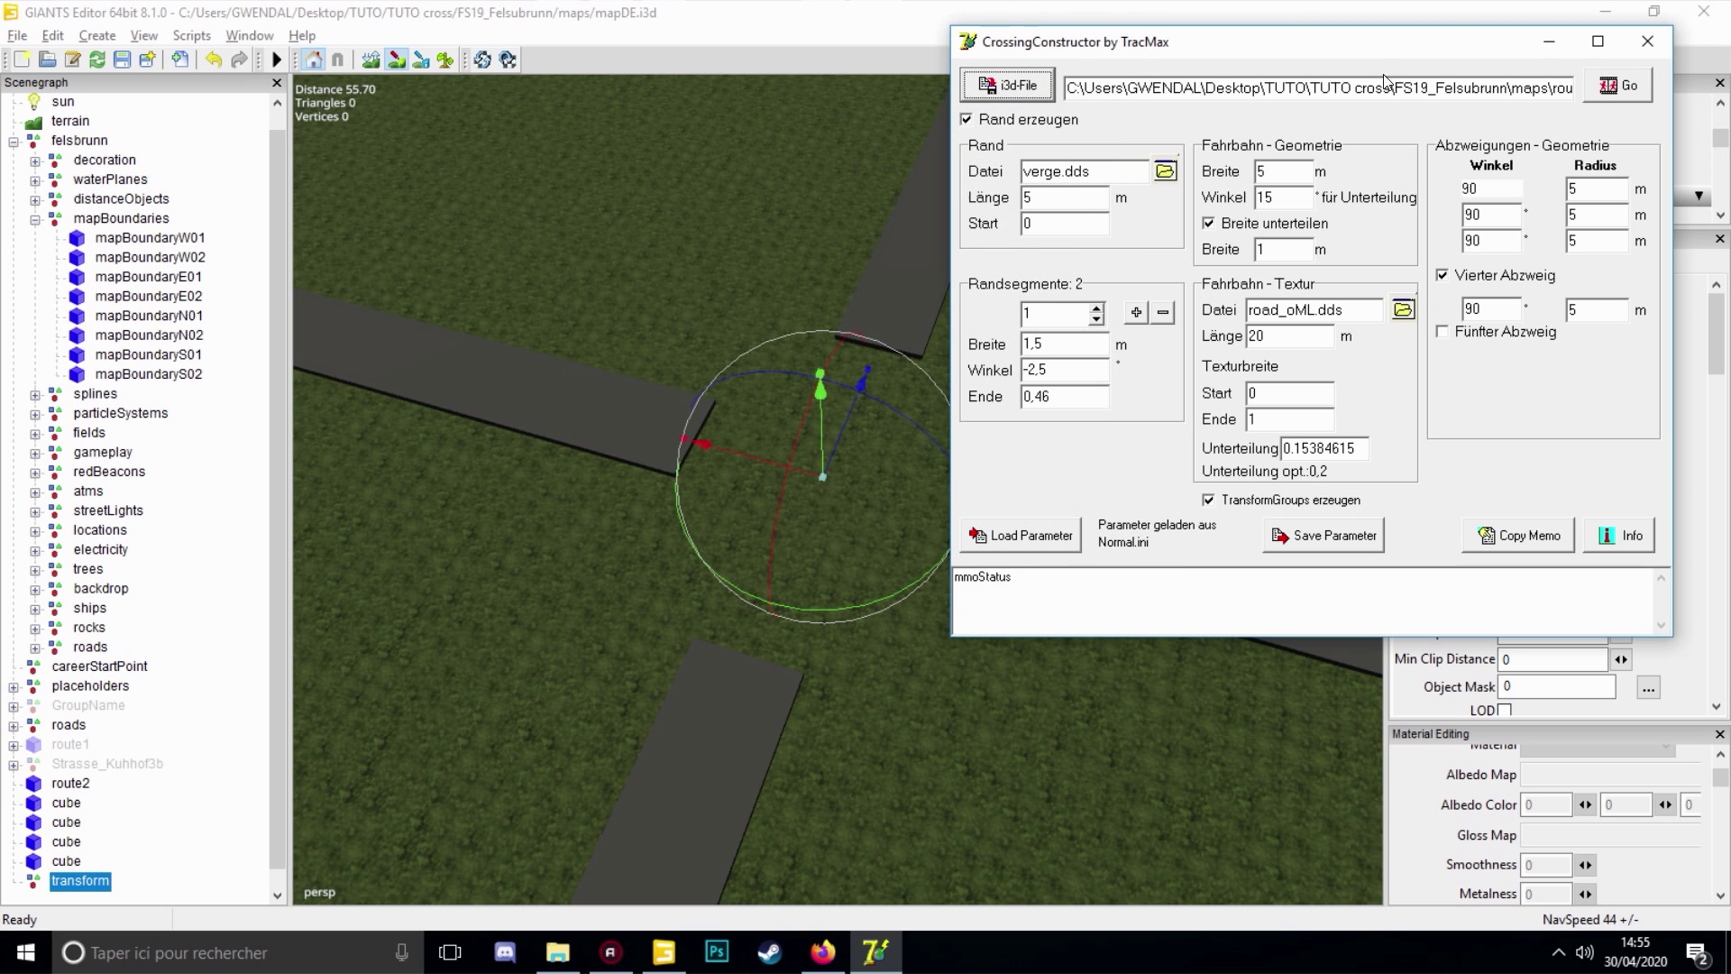
# Switch to GIANTS Editor and rotate the transform group about its Y axis to about 40.7 degrees
pyautogui.moveTo(1369, 45); pyautogui.dragTo(929, 65)
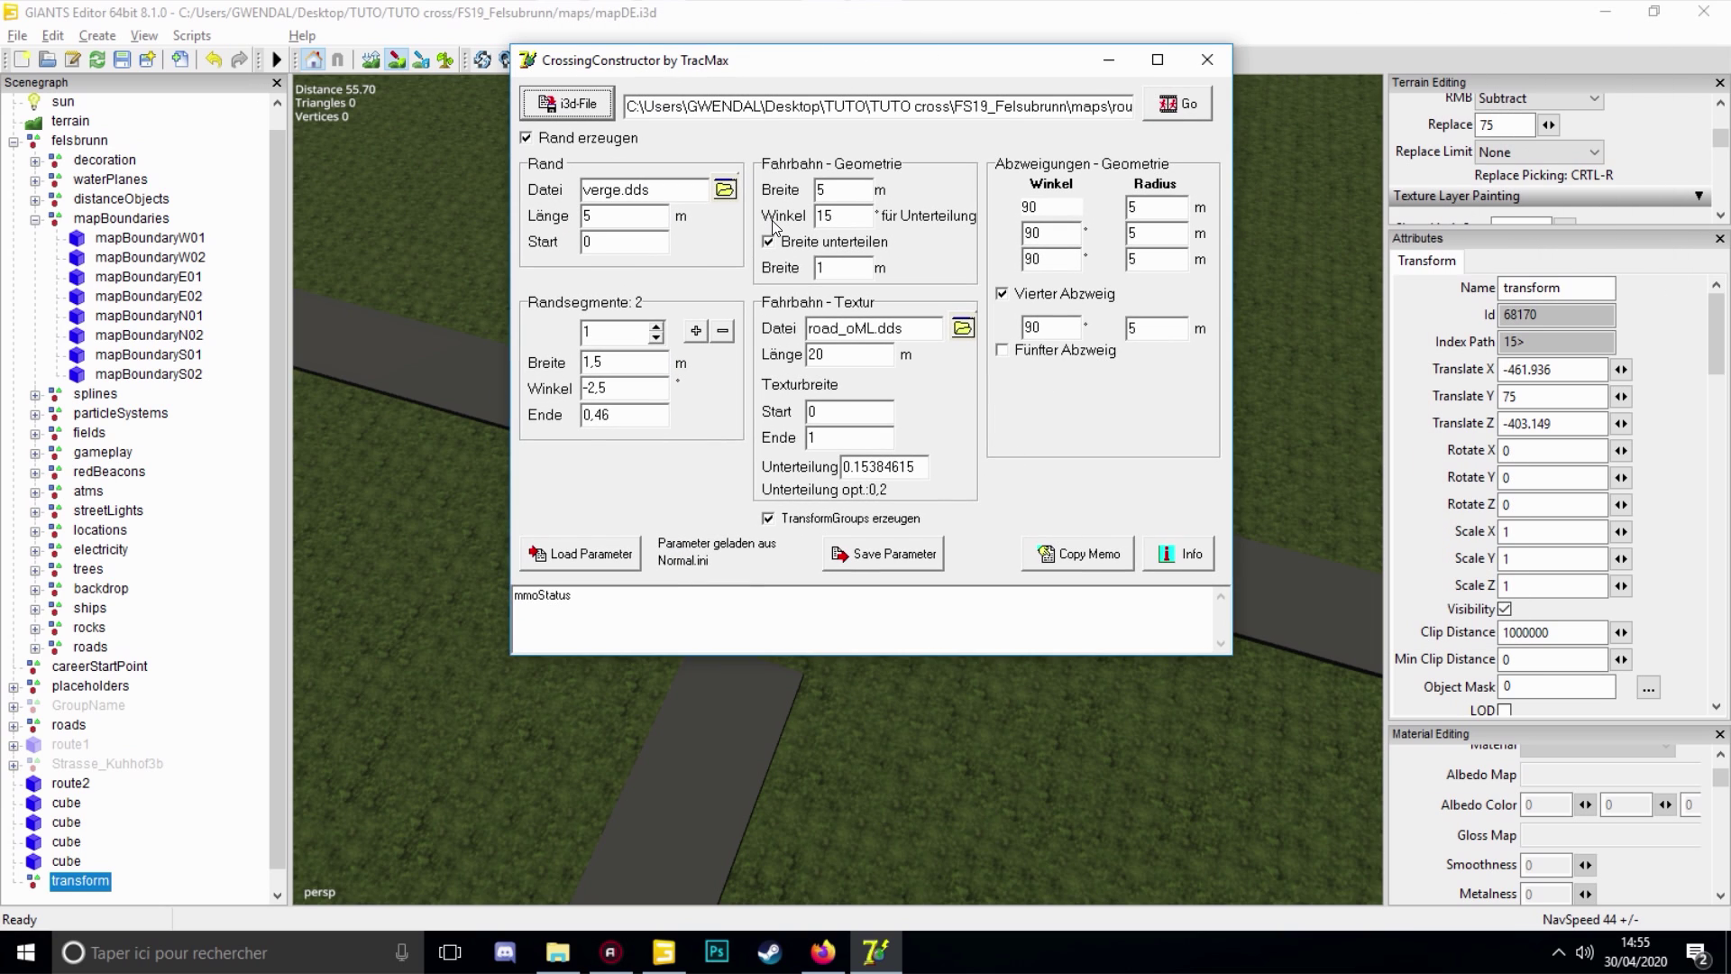
pyautogui.moveTo(1065, 233); pyautogui.dragTo(1011, 265)
pyautogui.moveTo(1058, 329); pyautogui.dragTo(1012, 325)
pyautogui.click(1109, 60)
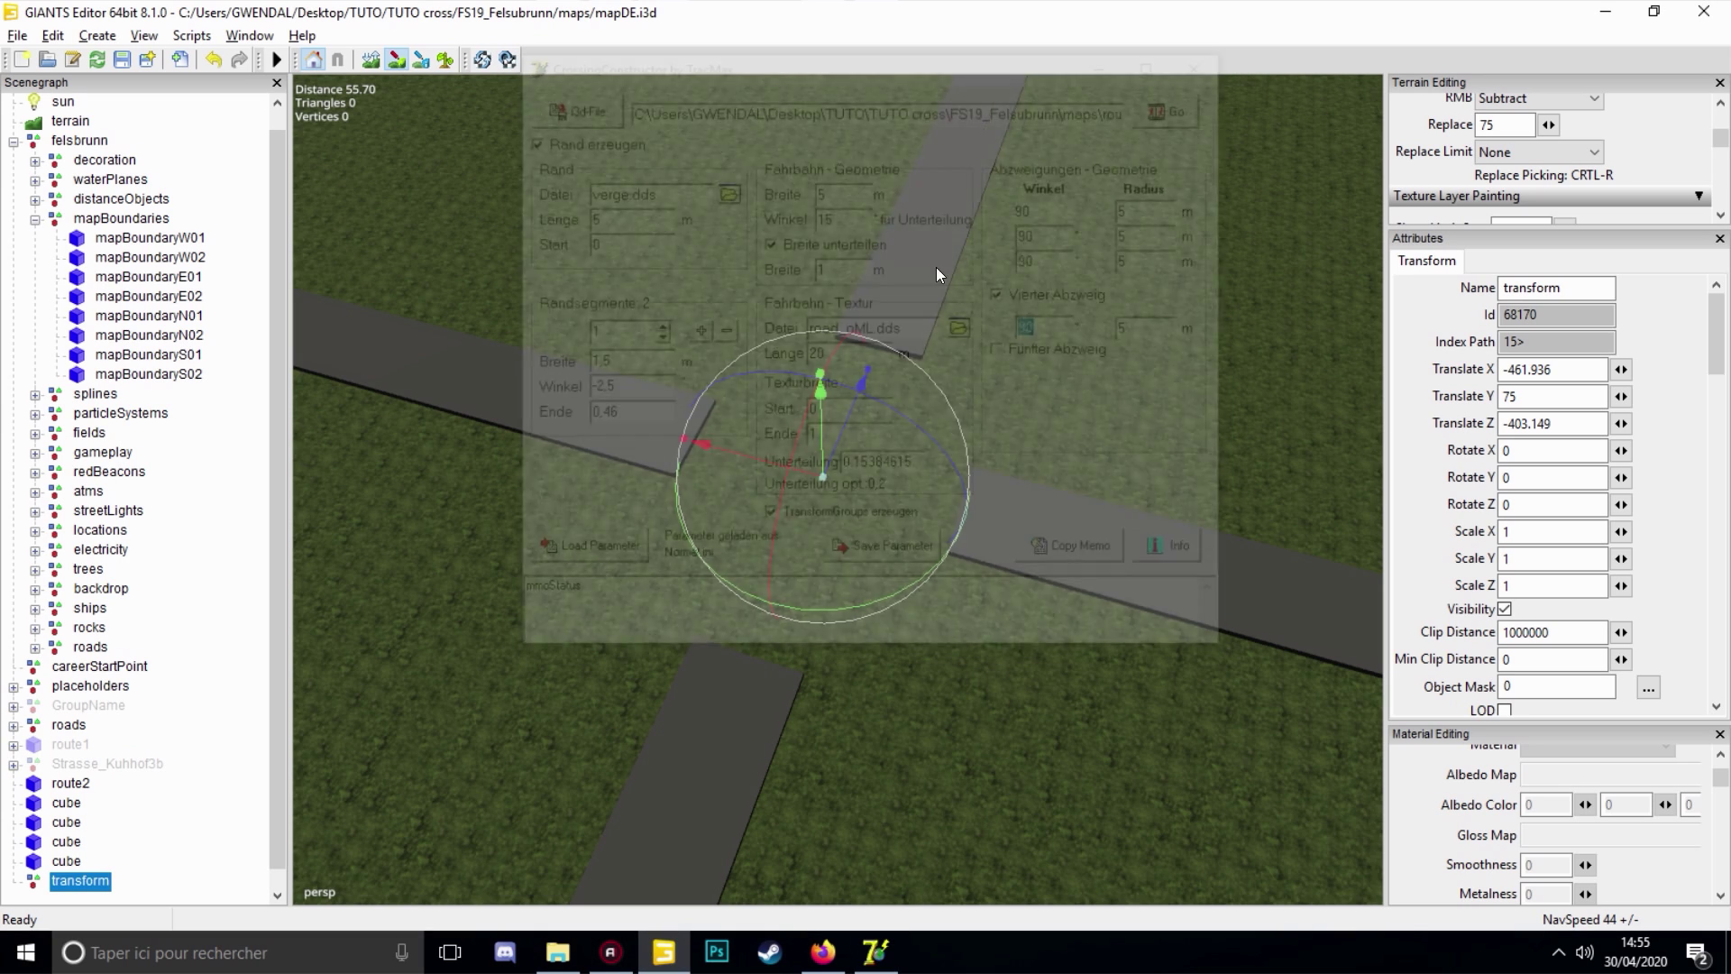
pyautogui.moveTo(842, 593)
pyautogui.mouseDown()
pyautogui.moveTo(939, 530)
pyautogui.moveTo(889, 550)
pyautogui.moveTo(1003, 517)
pyautogui.moveTo(853, 566)
pyautogui.moveTo(956, 512)
pyautogui.moveTo(837, 611)
pyautogui.moveTo(901, 562)
pyautogui.moveTo(840, 587)
pyautogui.mouseUp()
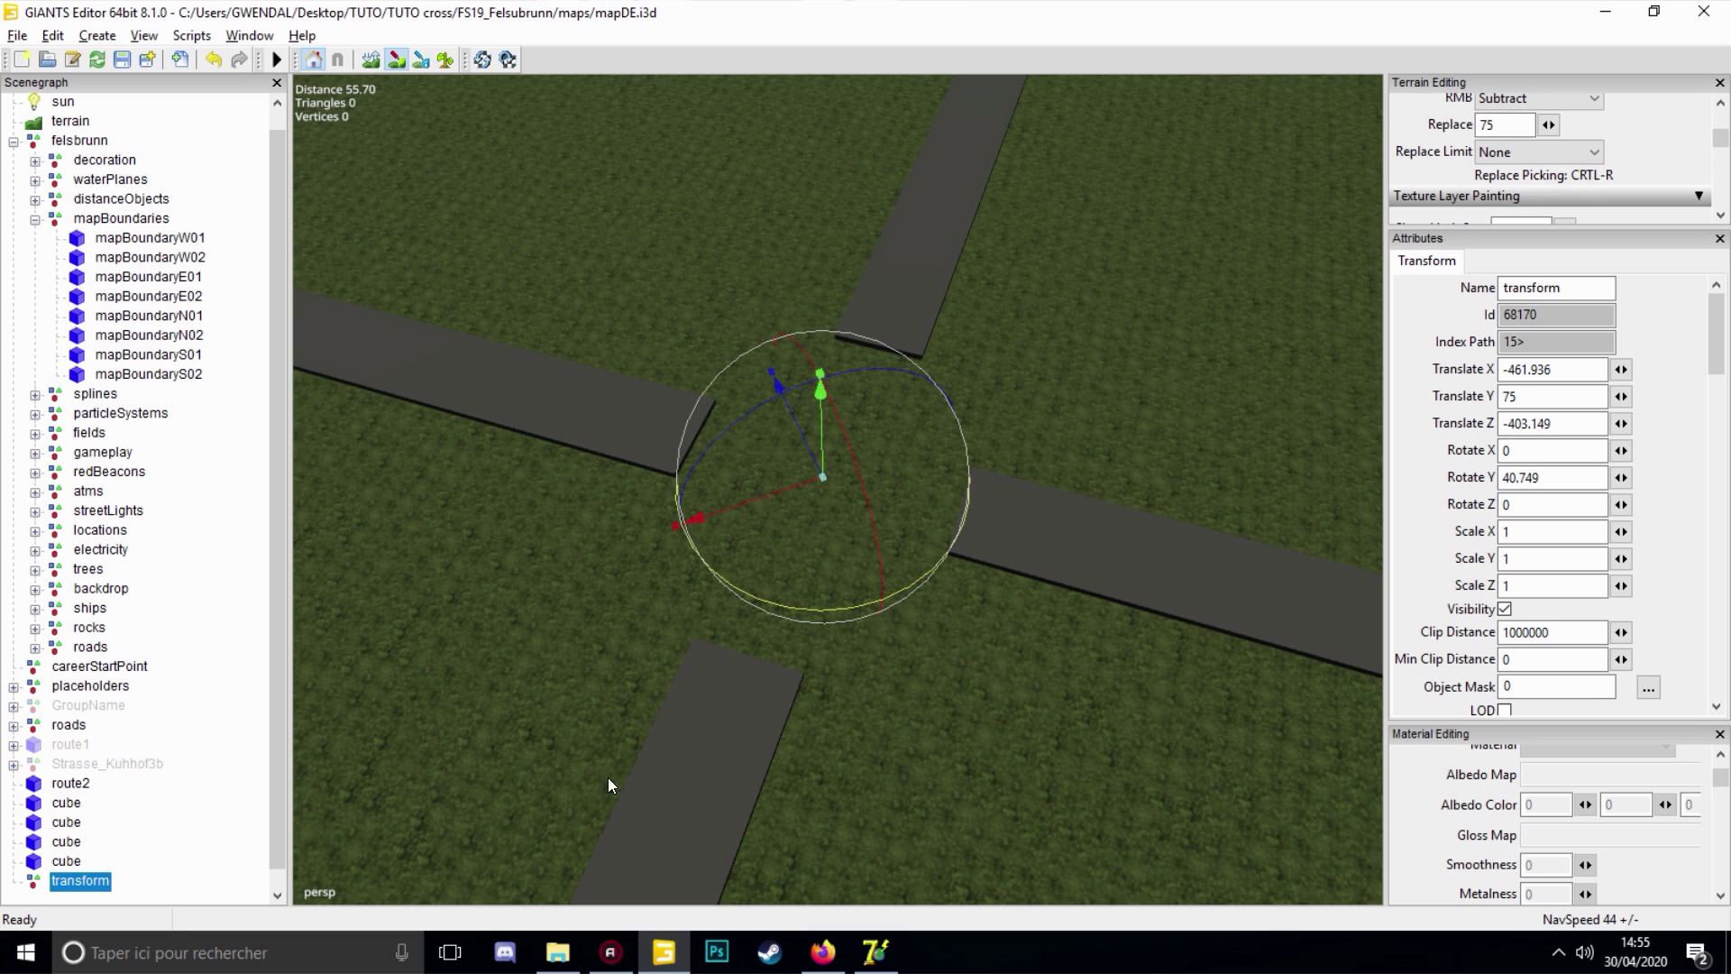
# Return to CrossingConstructor, generate the cross1.i3d crossing, and select the whole status log
pyautogui.click(875, 952)
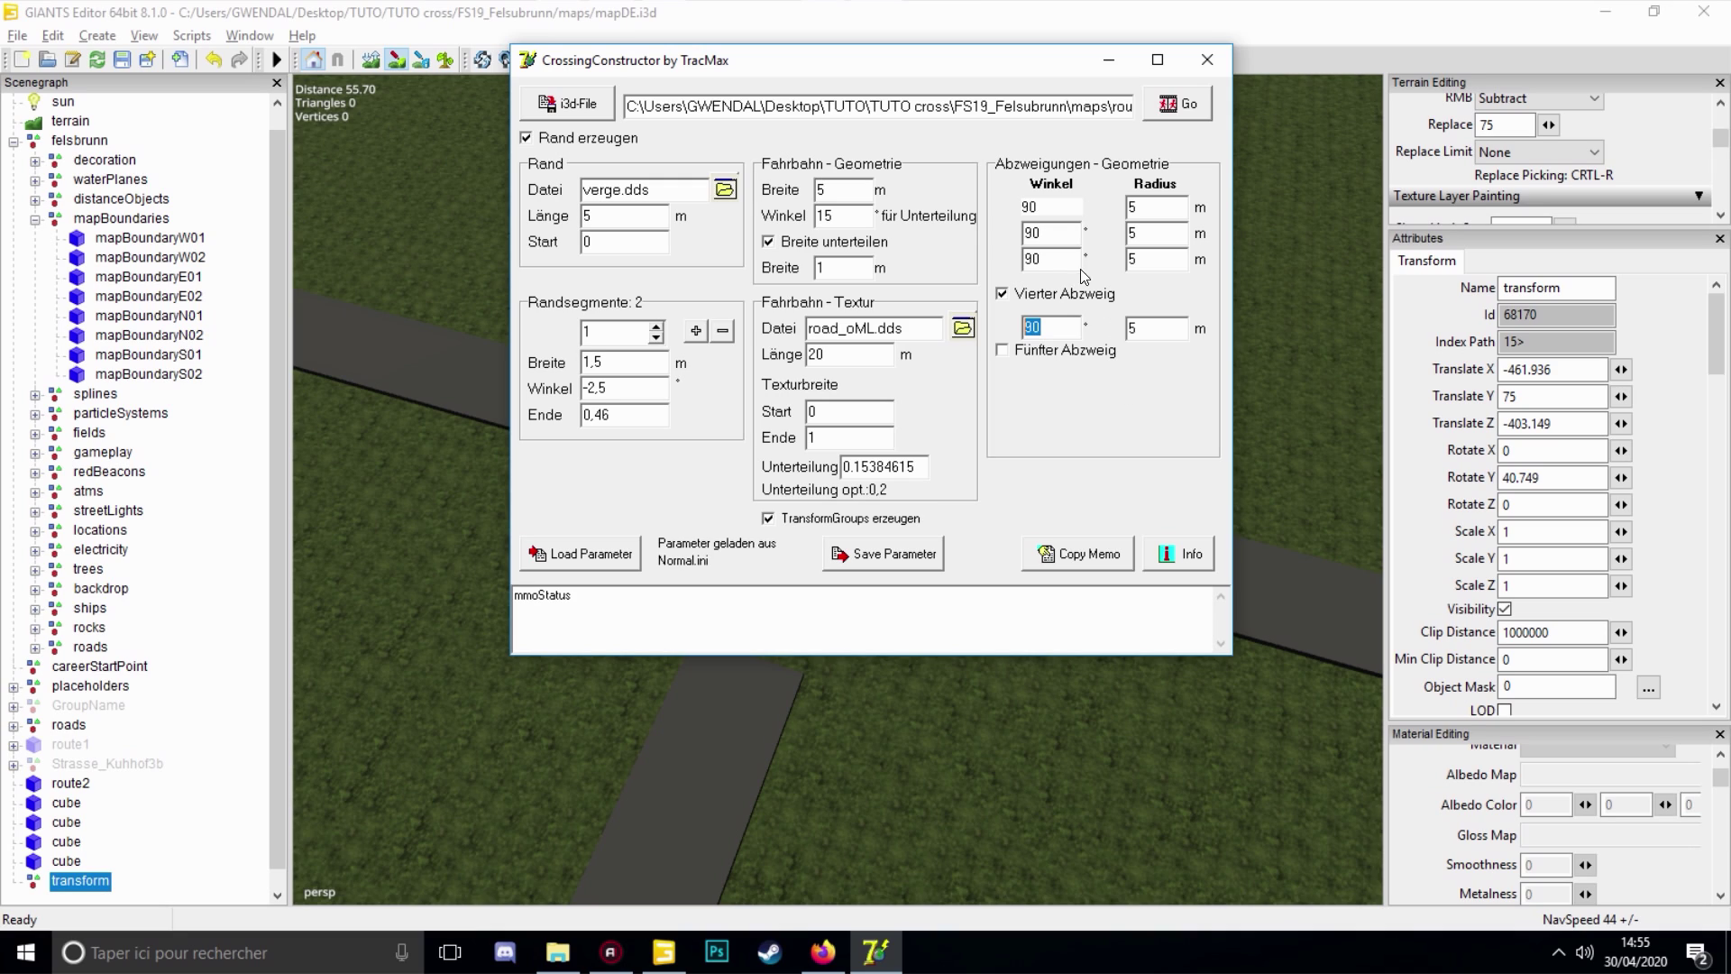
pyautogui.moveTo(1052, 233); pyautogui.dragTo(1020, 225)
pyautogui.moveTo(811, 643); pyautogui.dragTo(506, 576)
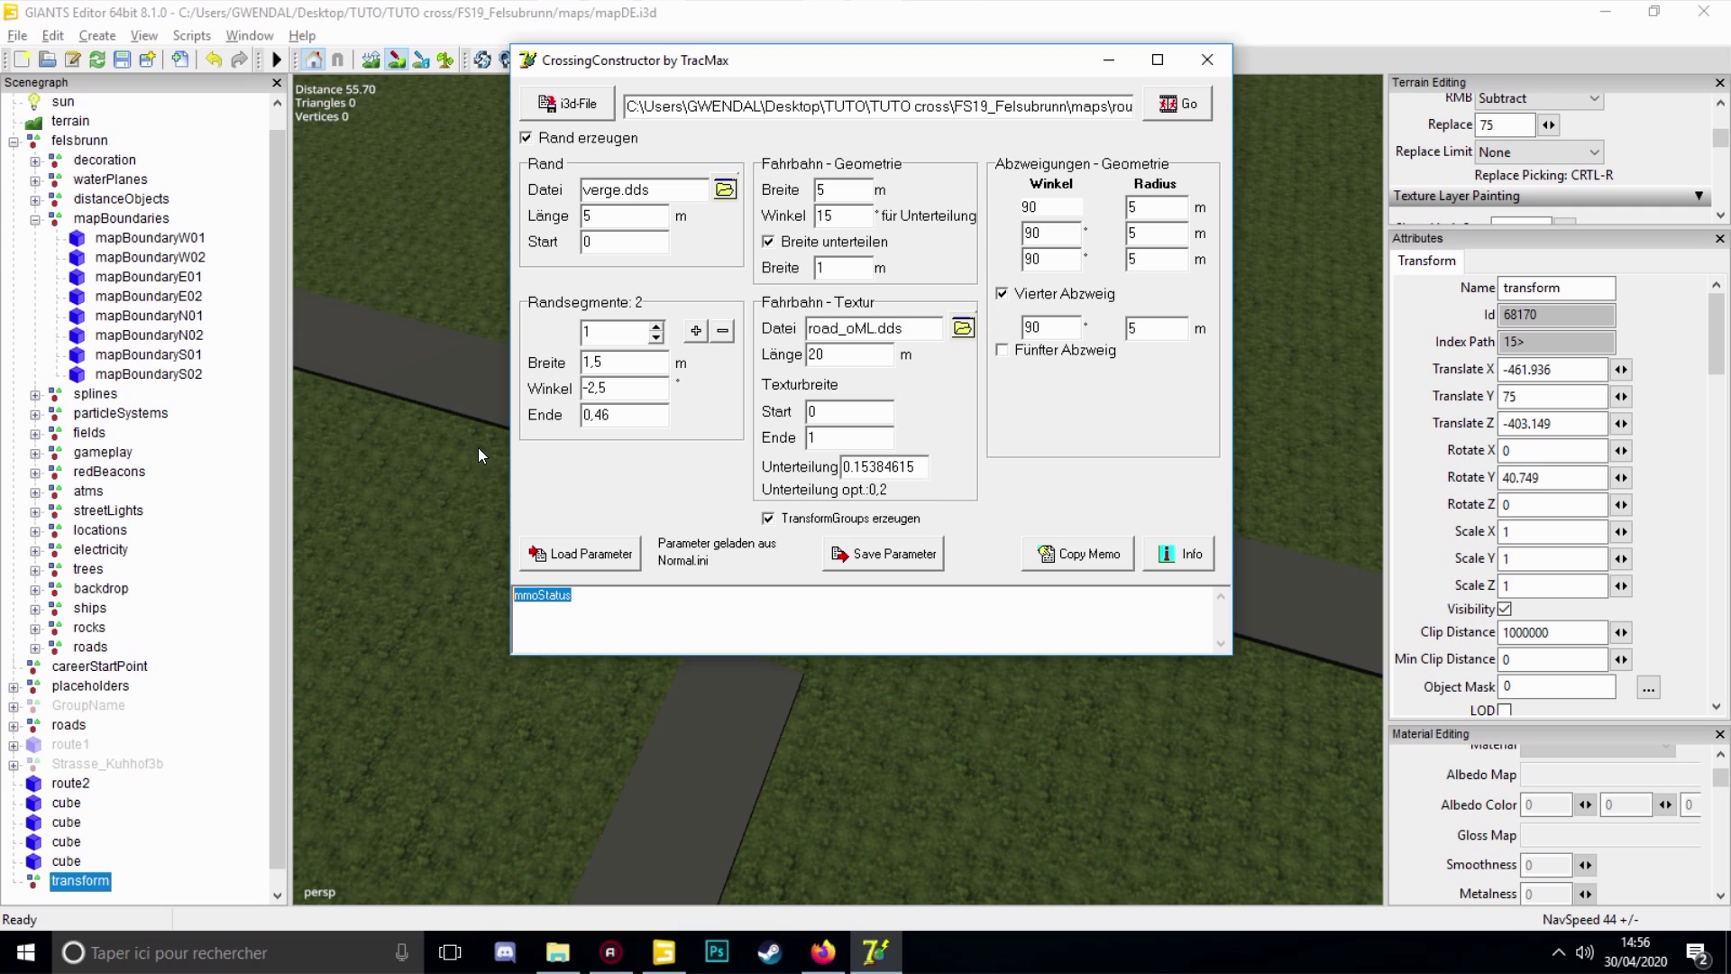
pyautogui.click(1177, 104)
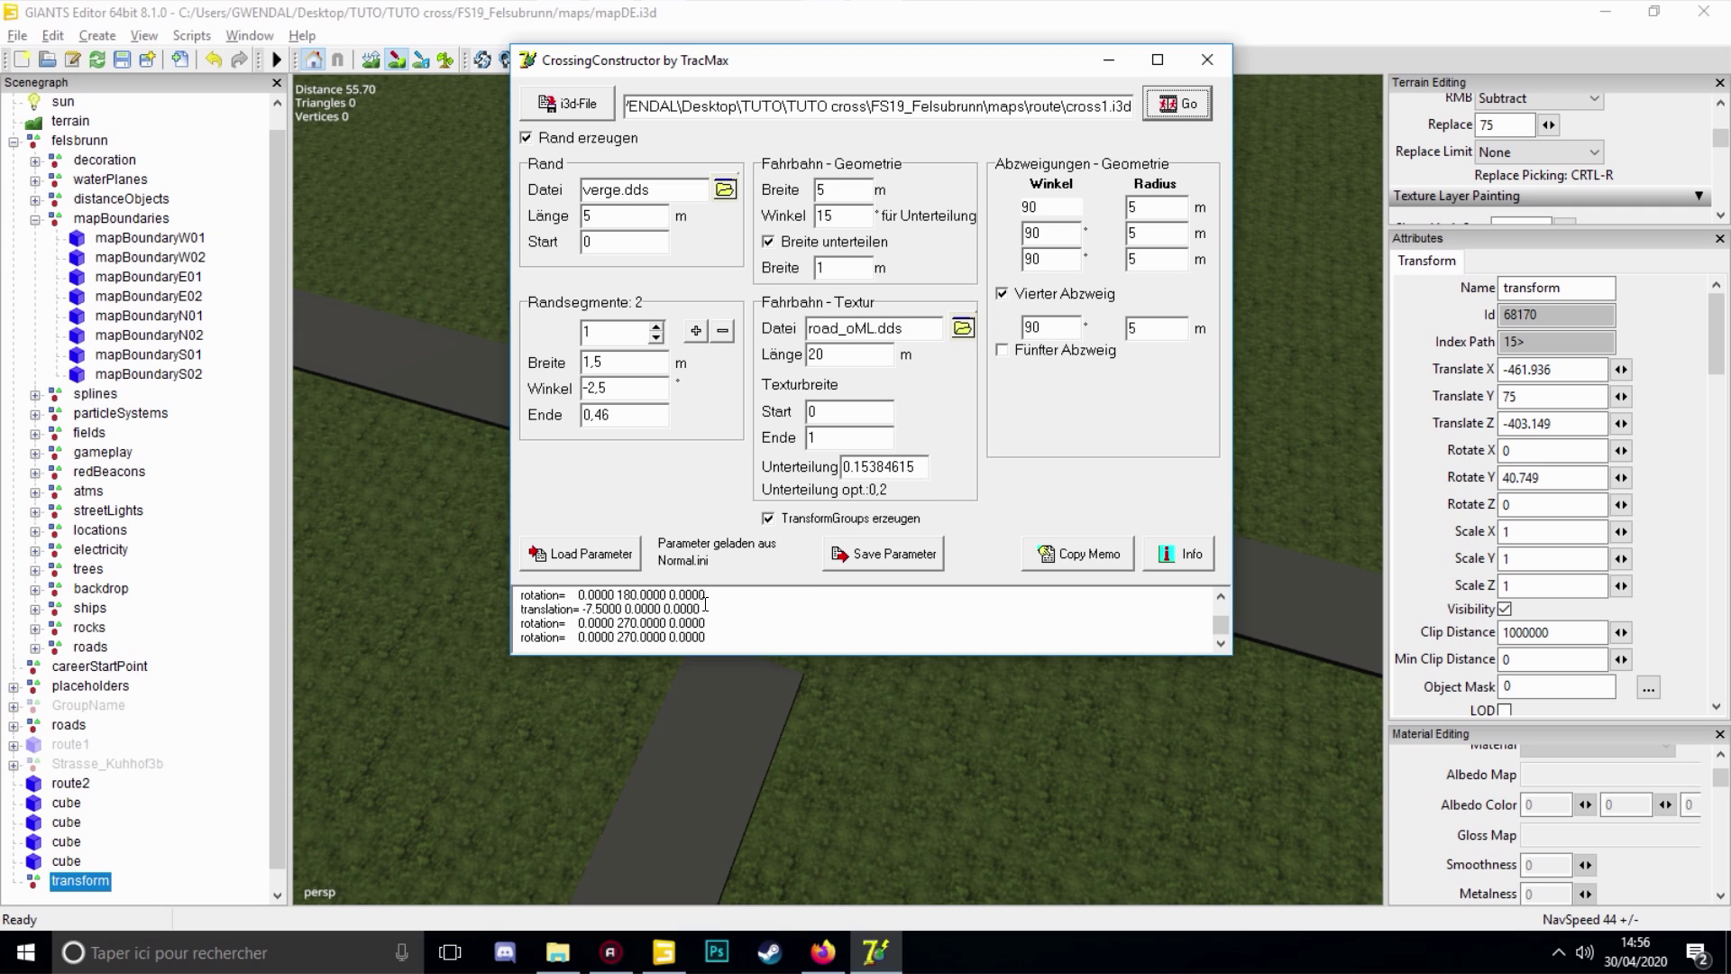
pyautogui.click(732, 615)
pyautogui.hotkey('ctrl', 'a')
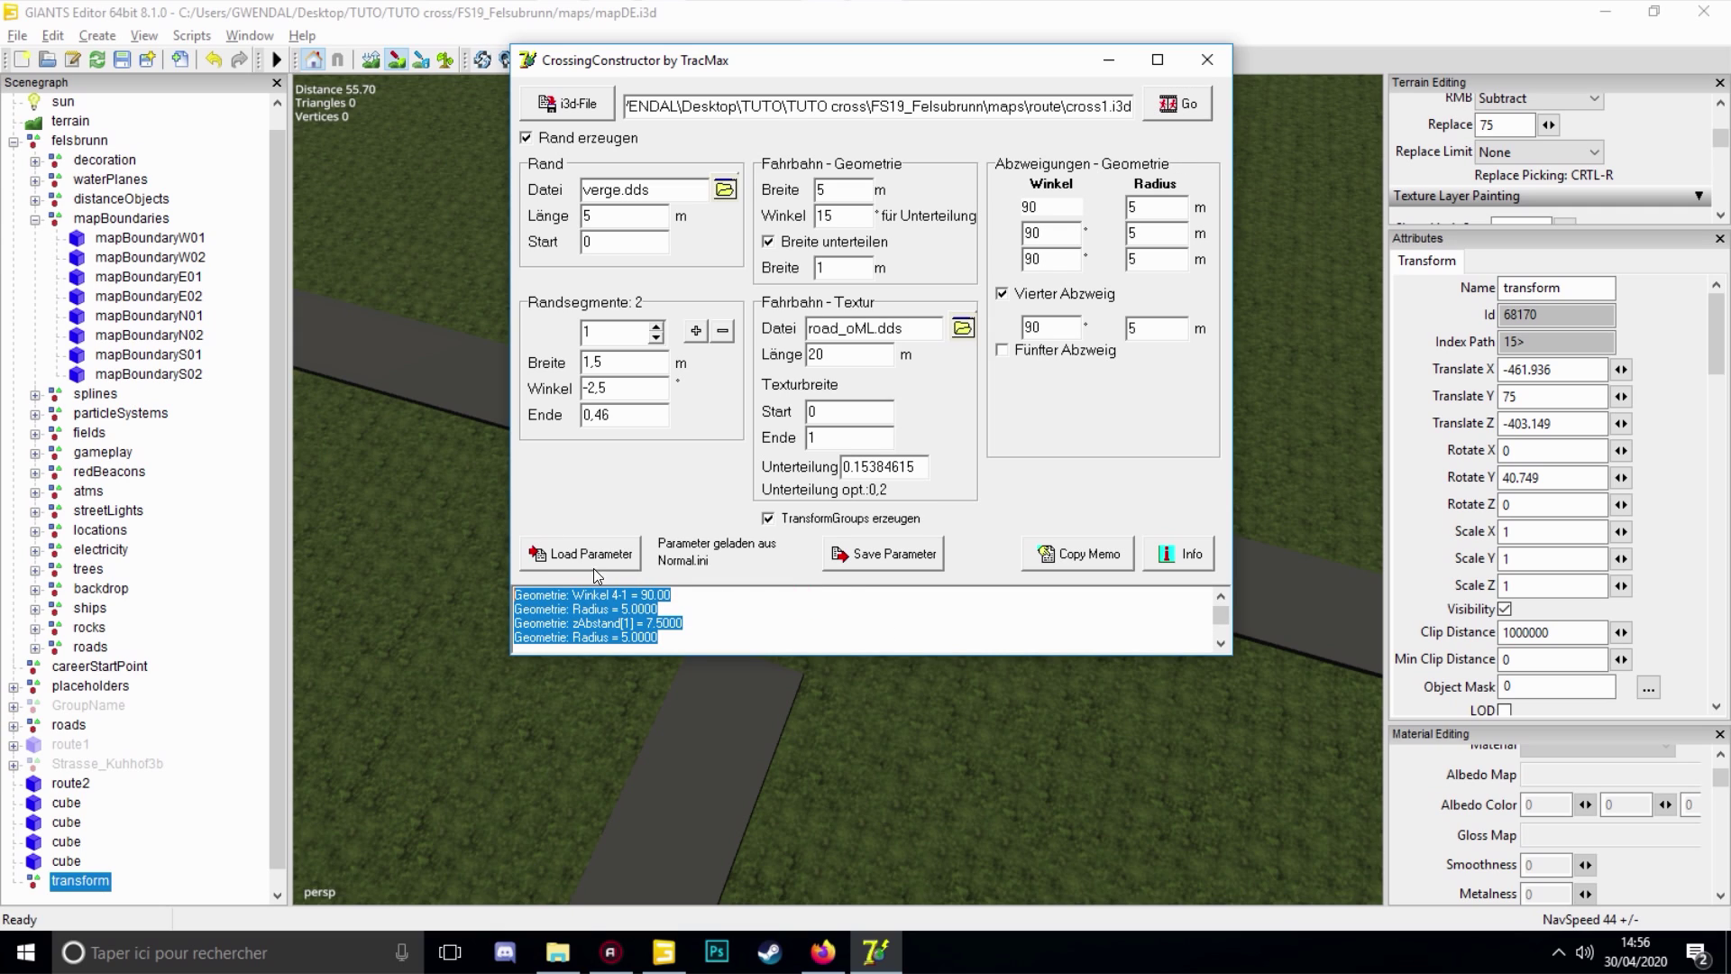
# Switch to GIANTS Editor and import cross1.i3d from the route folder into the map
pyautogui.click(669, 966)
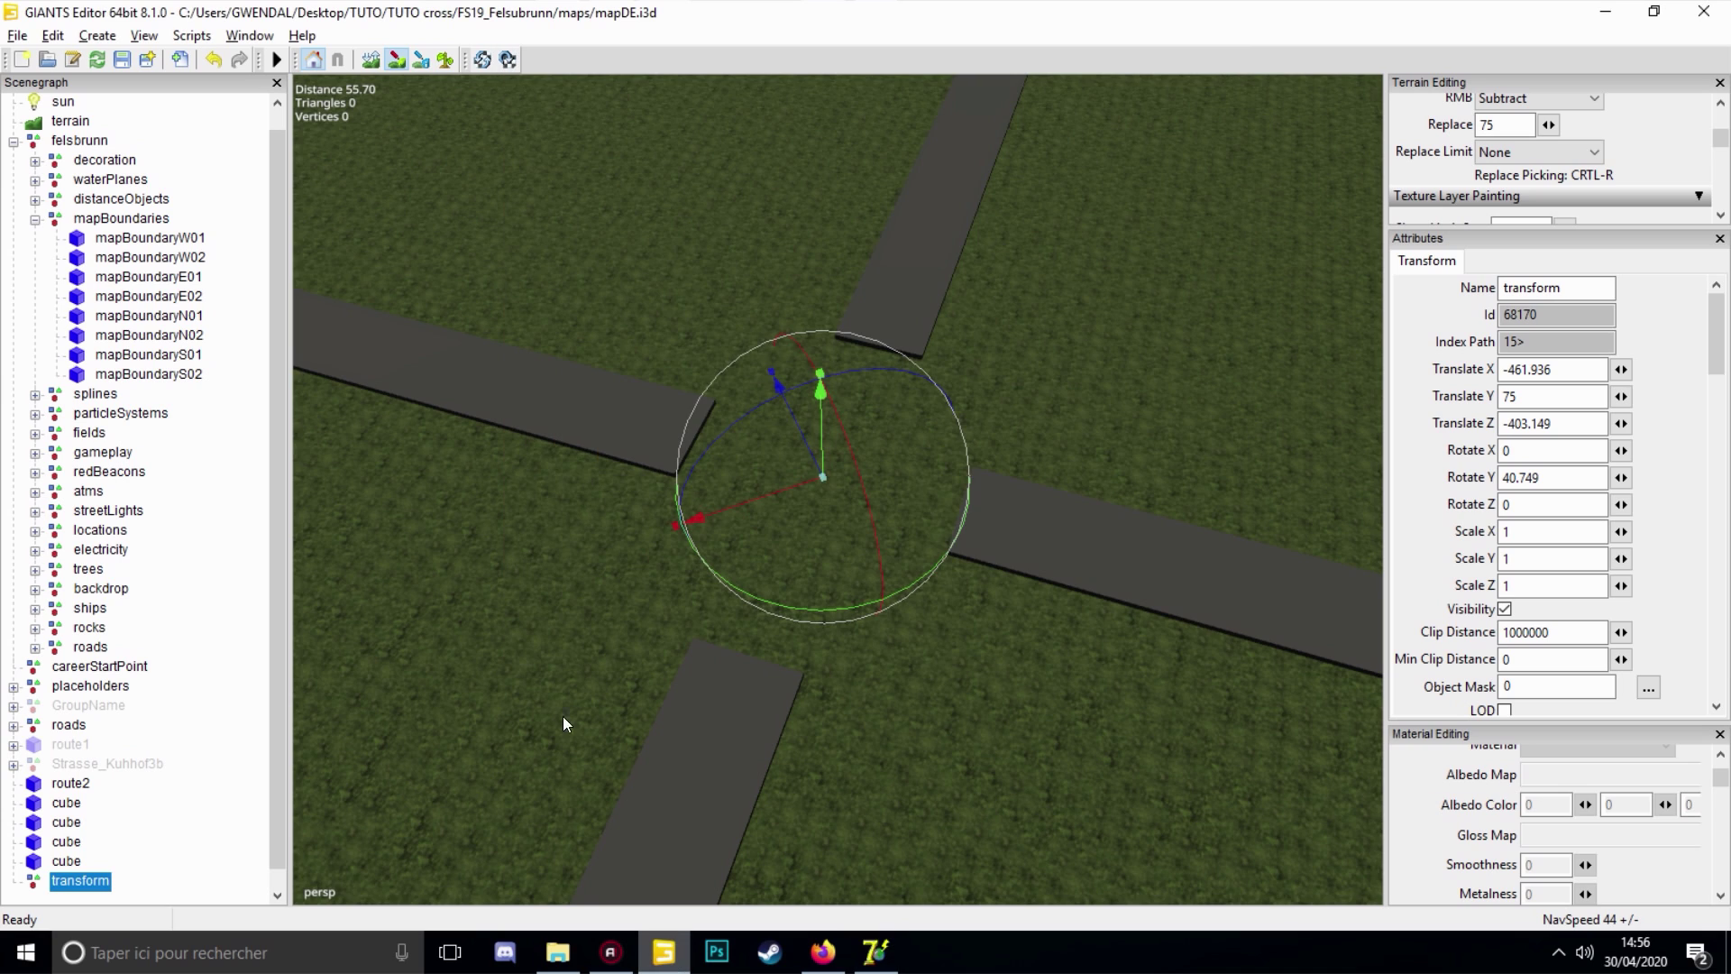
pyautogui.click(16, 36)
pyautogui.click(103, 263)
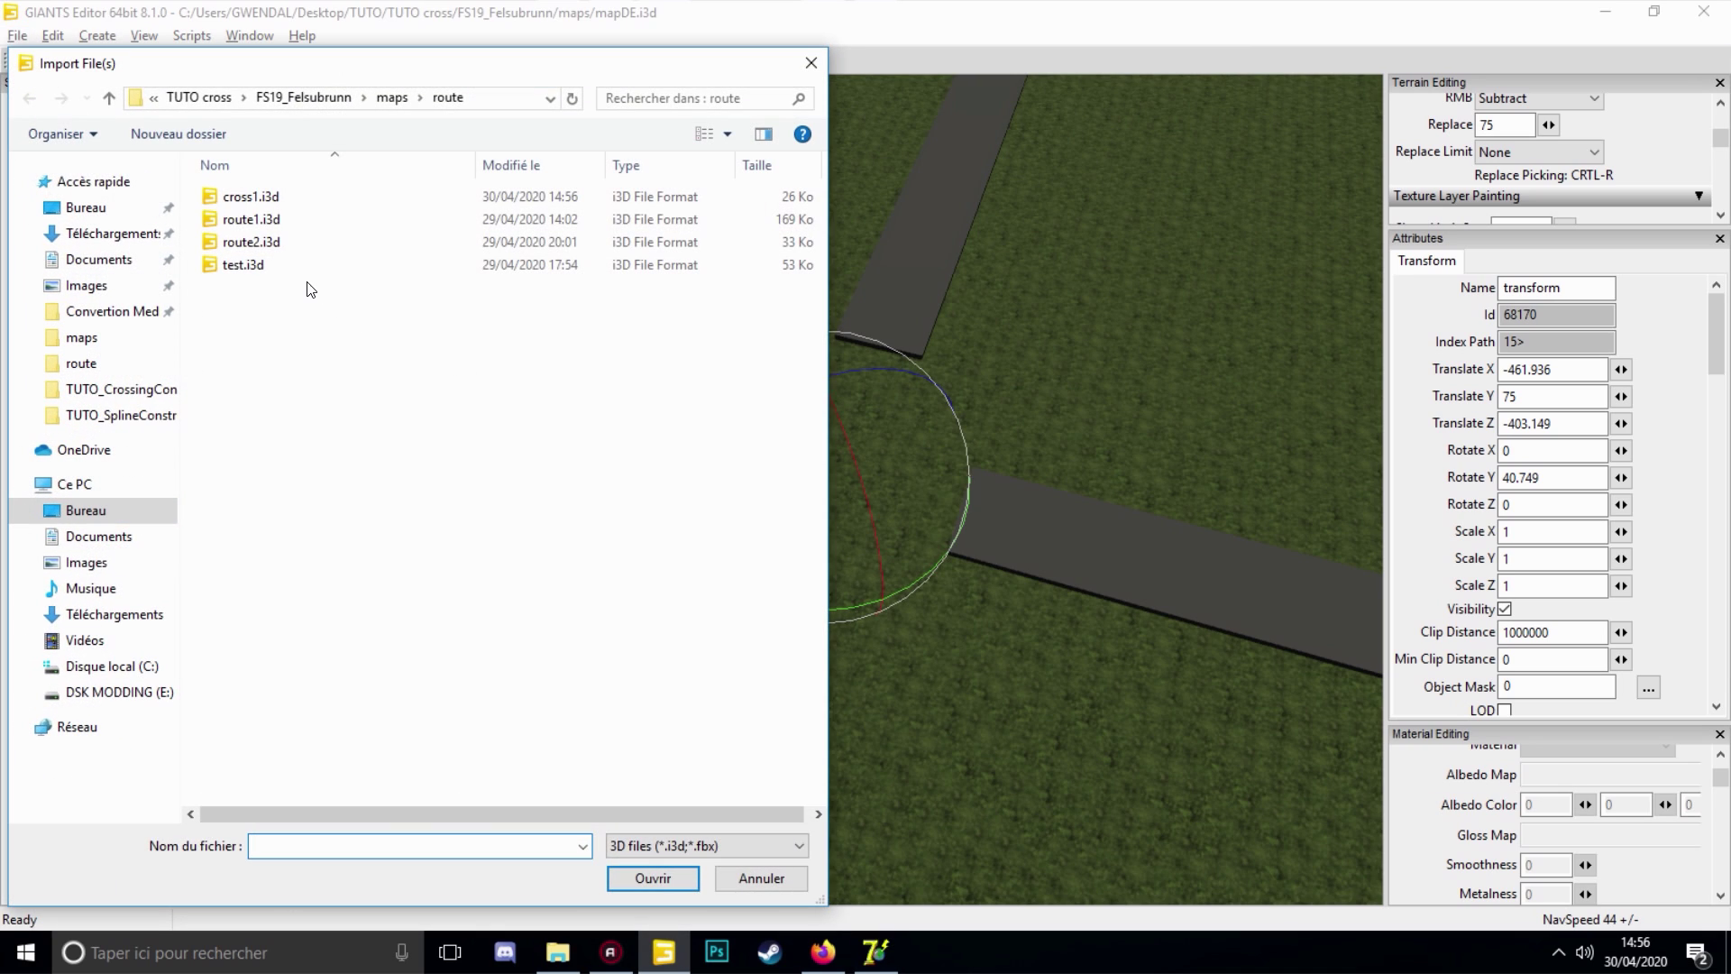
pyautogui.click(257, 199)
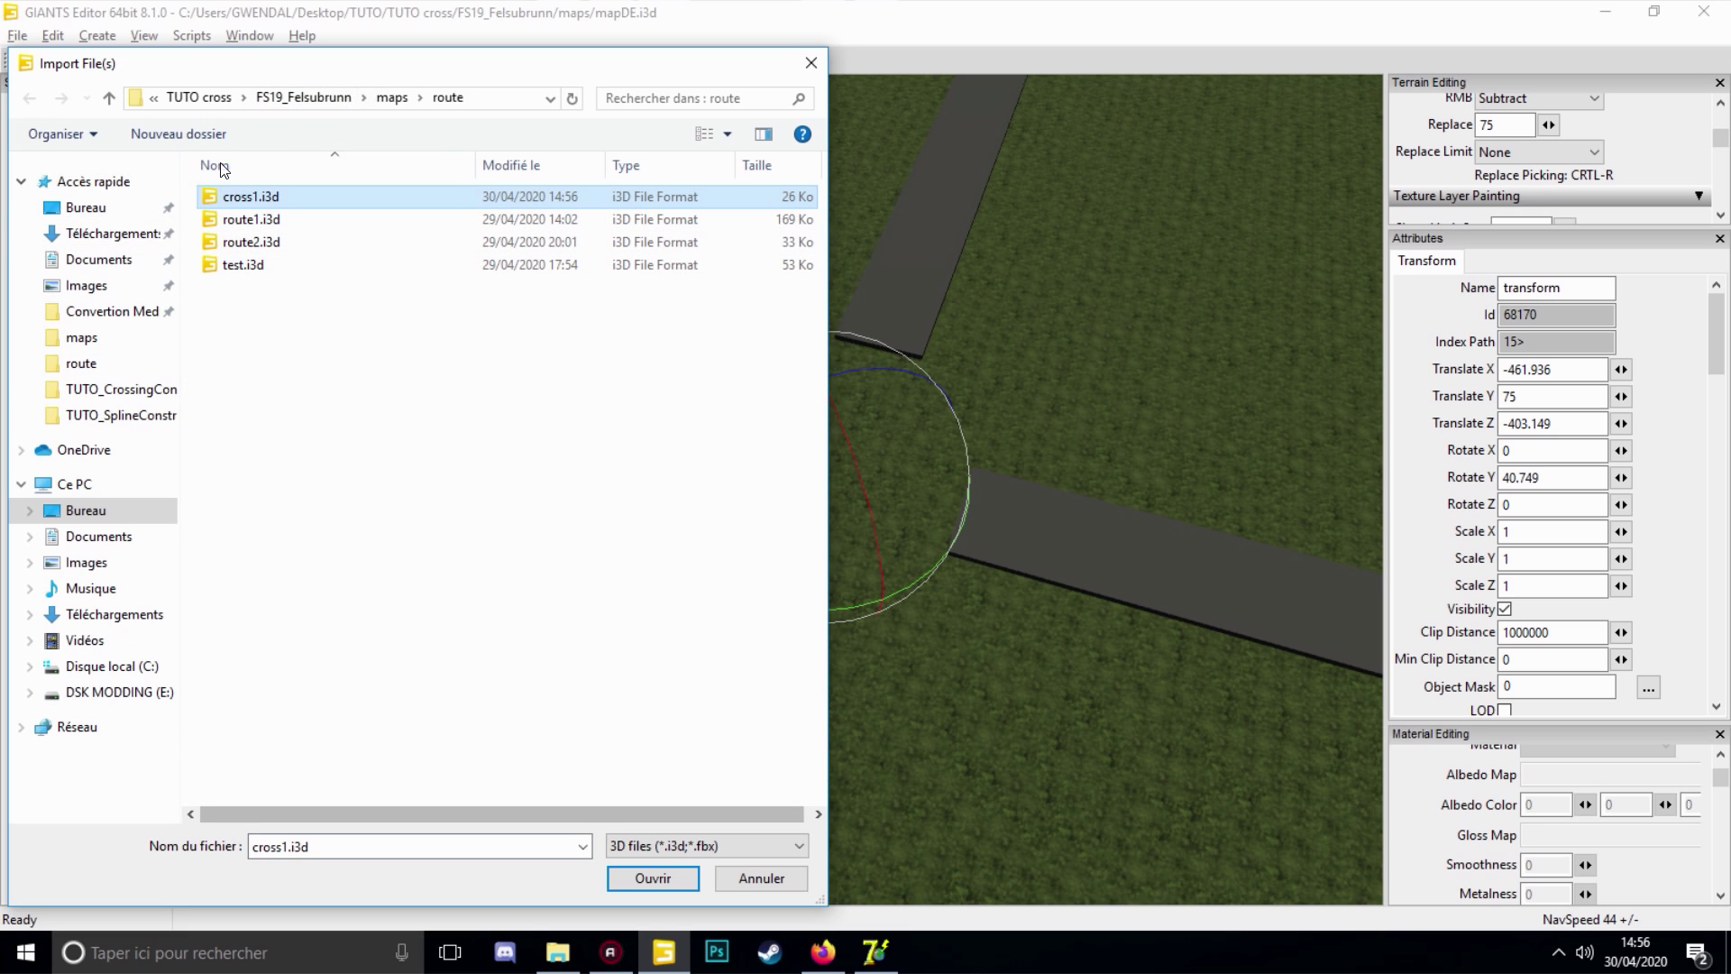
pyautogui.click(649, 878)
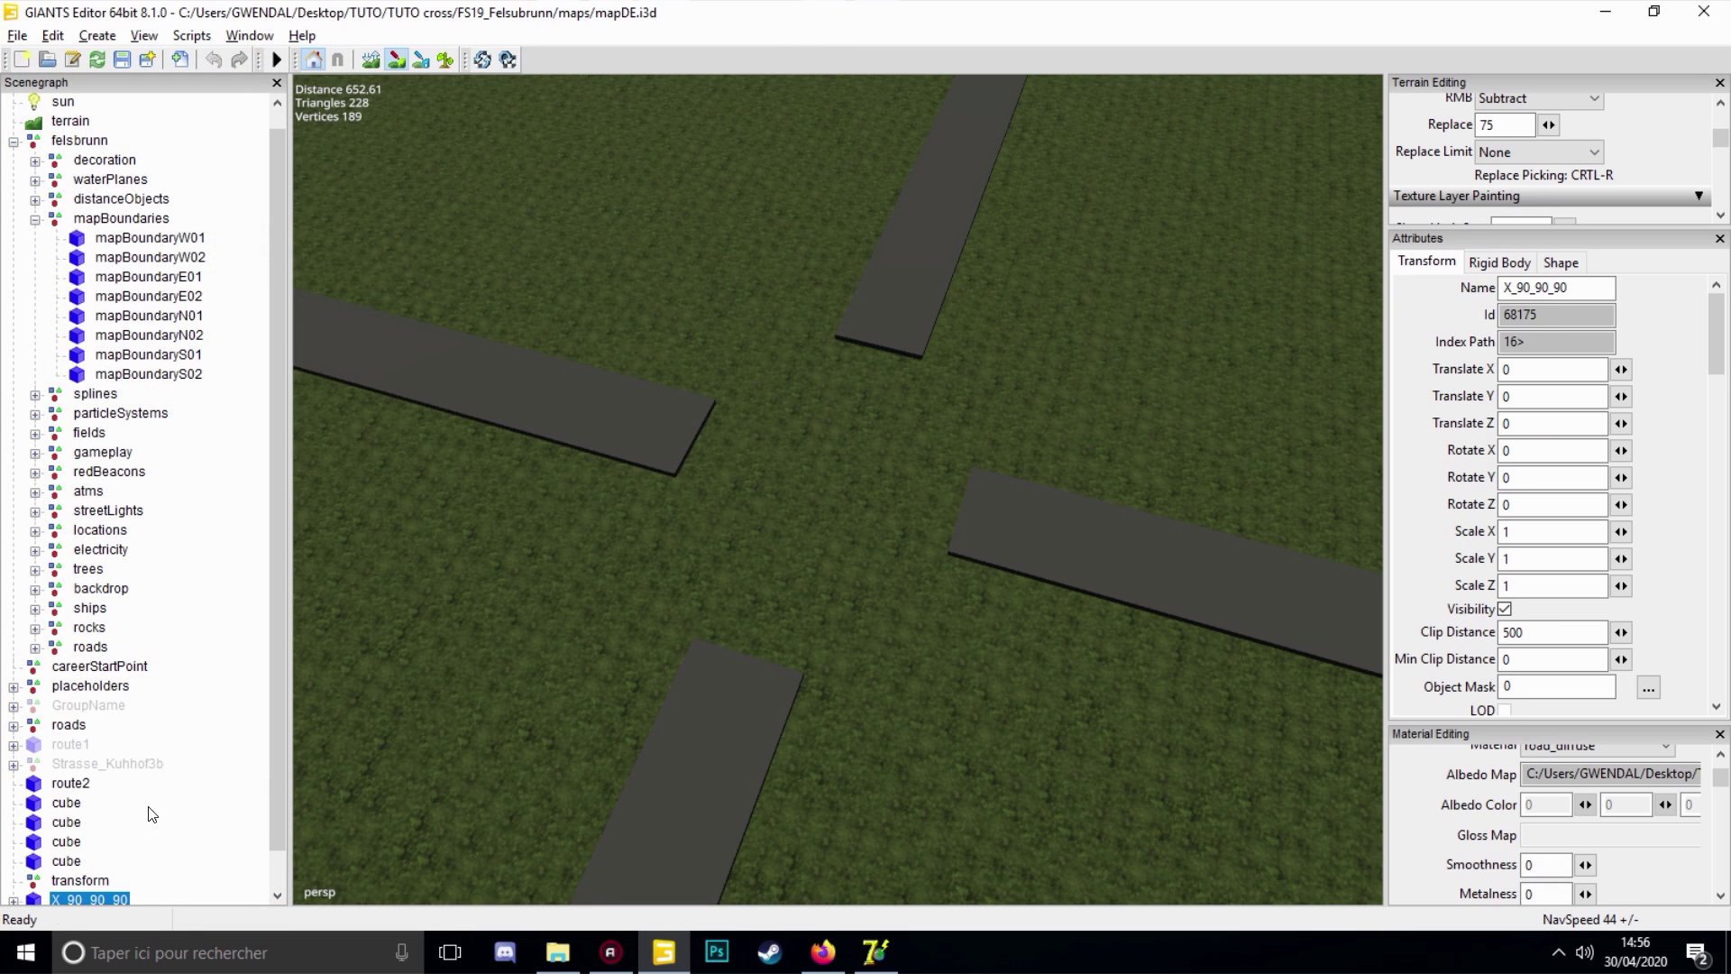
# Delete the four XEnd transform groups under X_90_90_90, and select the crossing object
pyautogui.click(13, 862)
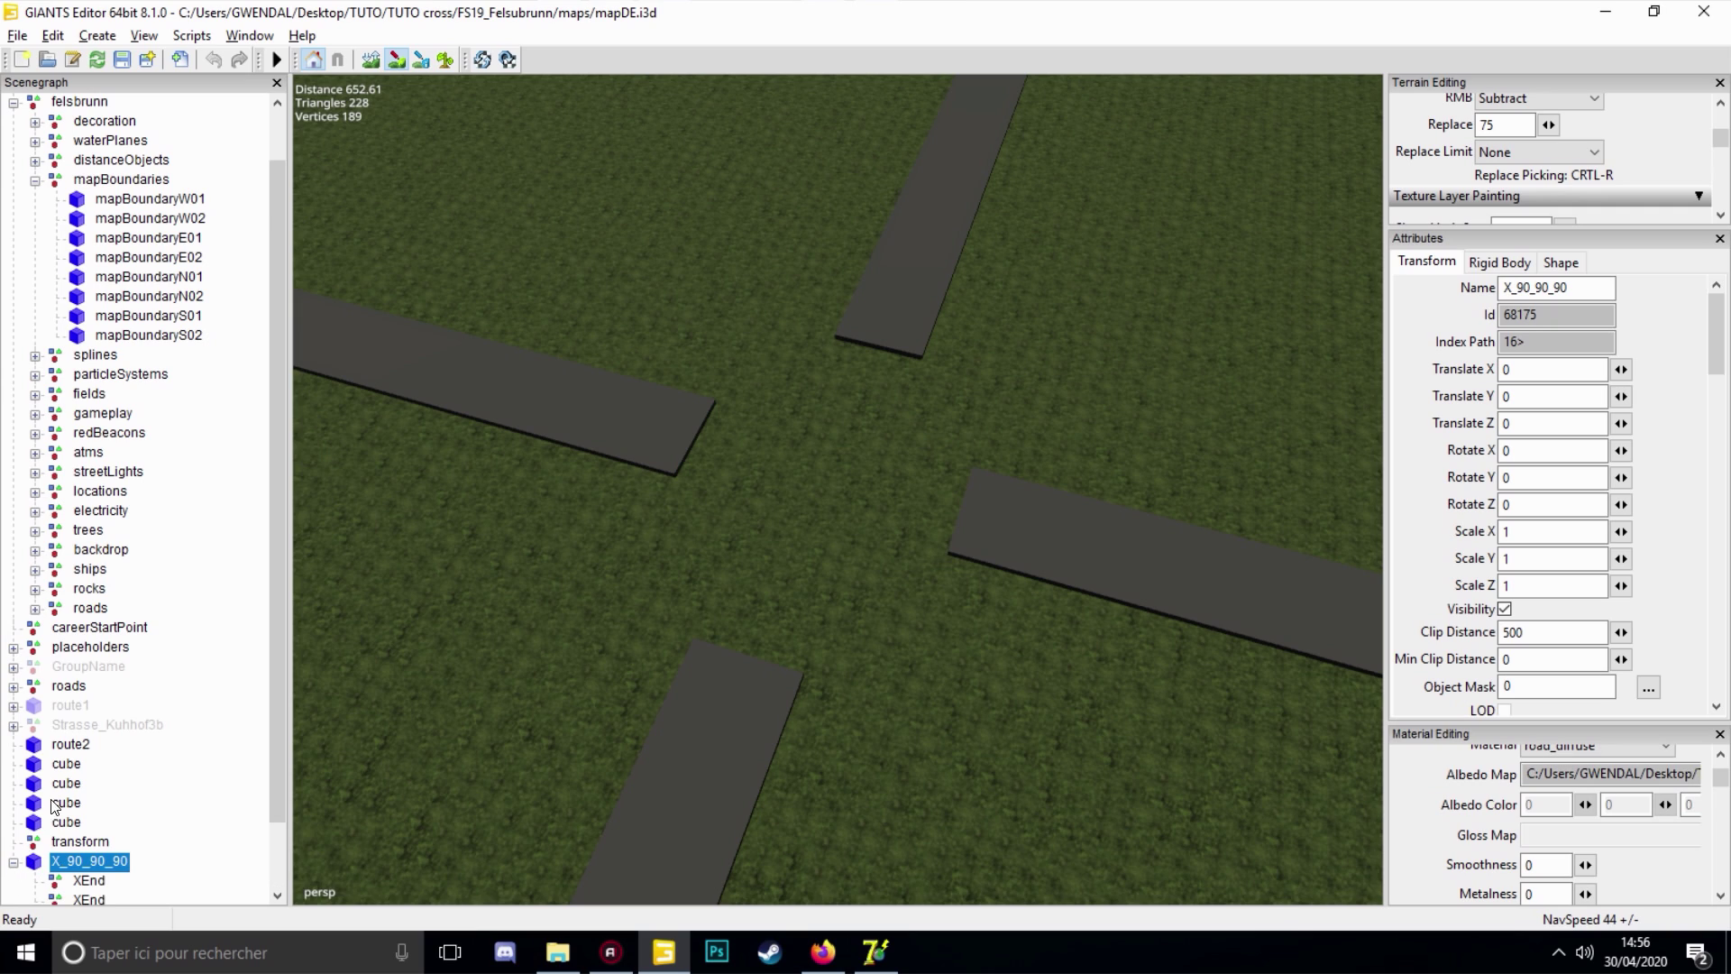
pyautogui.click(90, 803)
pyautogui.keyDown('shift'); pyautogui.click(90, 857); pyautogui.keyUp('shift')
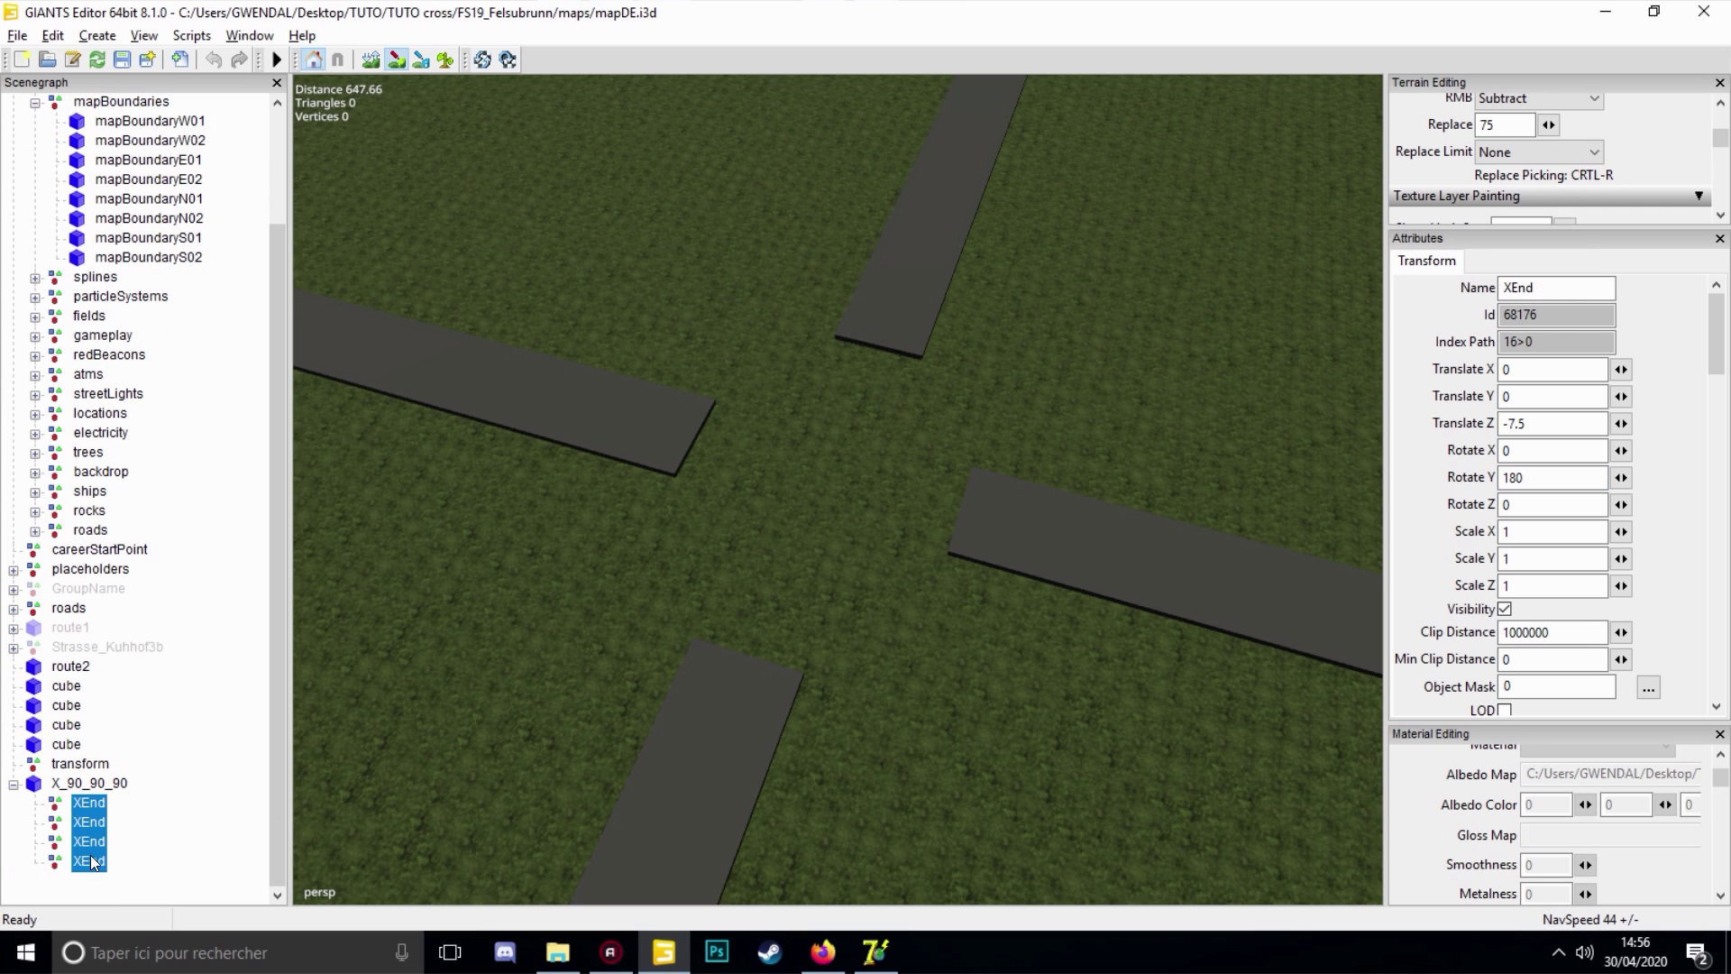
pyautogui.press('Delete')
pyautogui.click(90, 783)
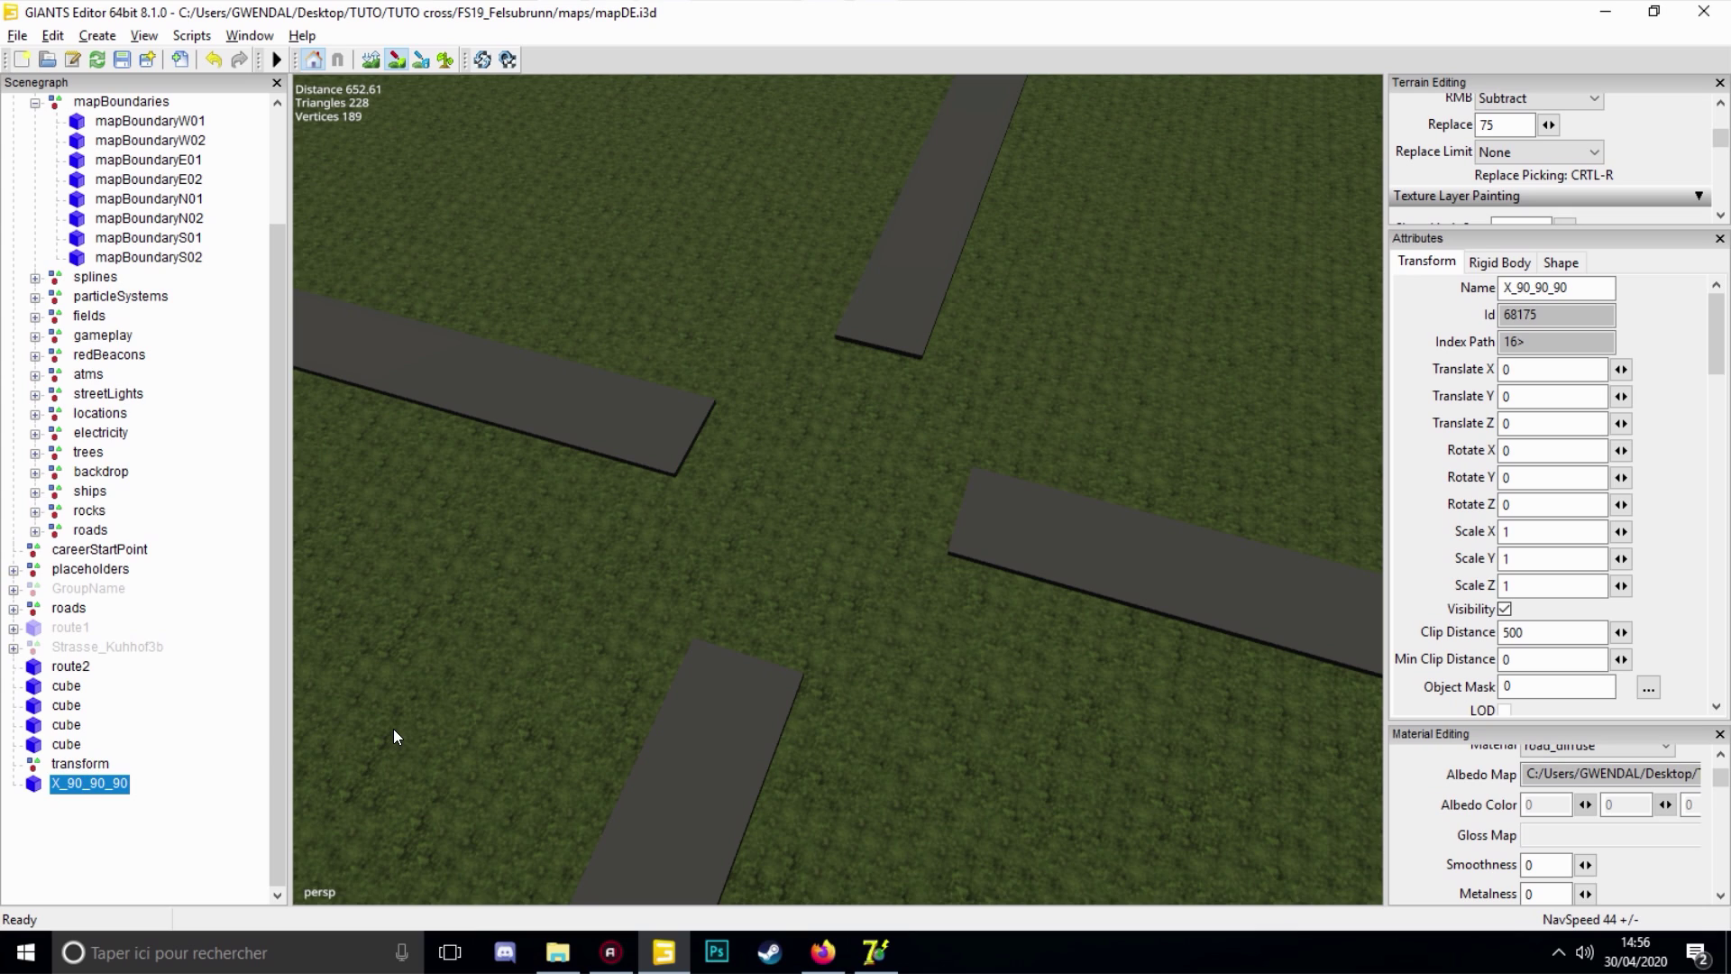
# Reset the transform group's Y rotation to 0
pyautogui.click(77, 766)
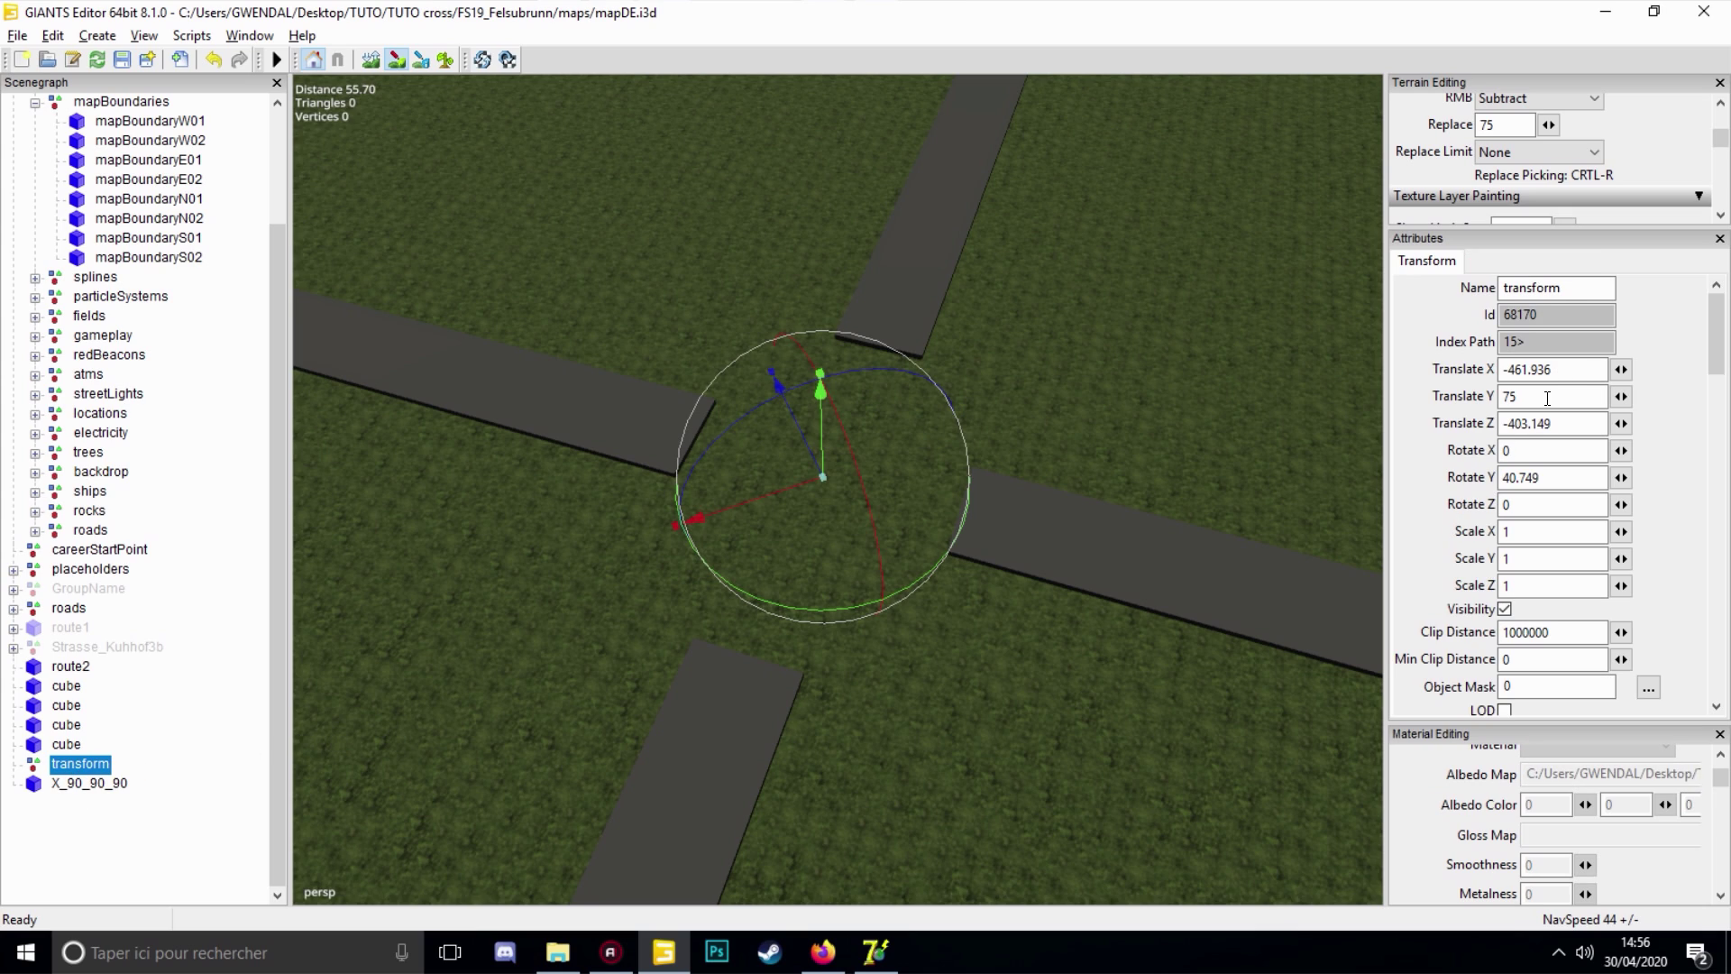
pyautogui.doubleClick(1552, 478)
pyautogui.write('0')
pyautogui.press('Return')
# Move the X_90_90_90 crossing to the transform group's position at -461.936, 75, -403.149
pyautogui.doubleClick(1565, 370)
pyautogui.hotkey('ctrl', 'c')
pyautogui.click(83, 783)
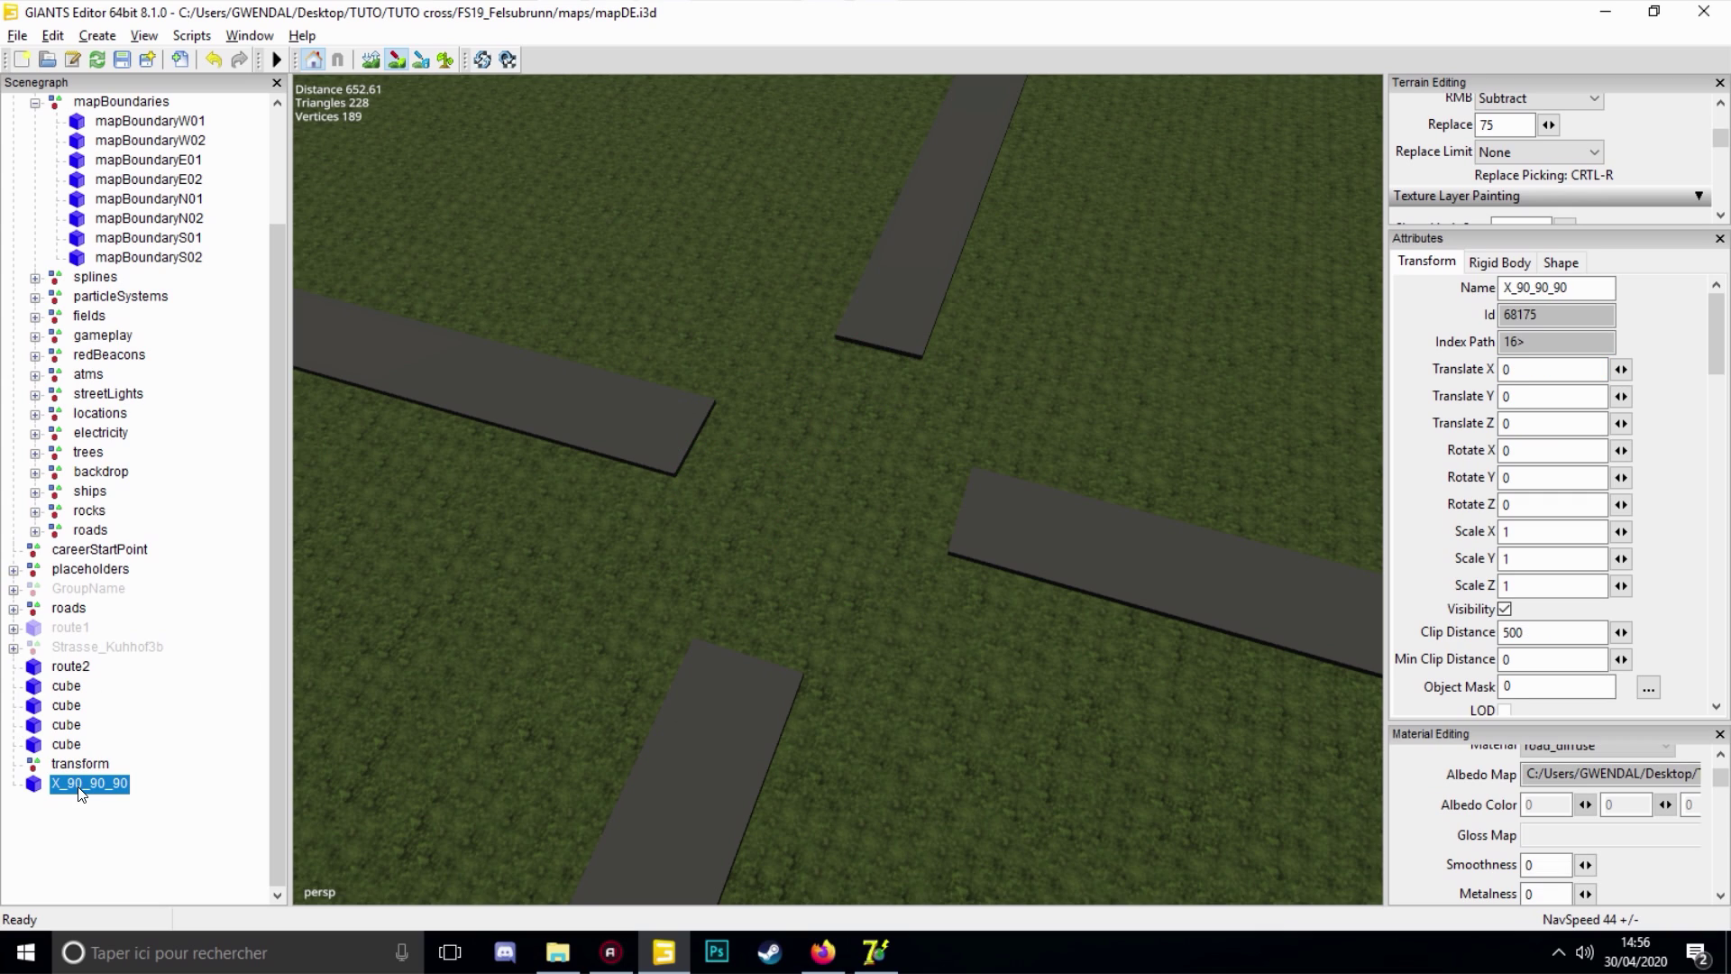
pyautogui.doubleClick(1545, 369)
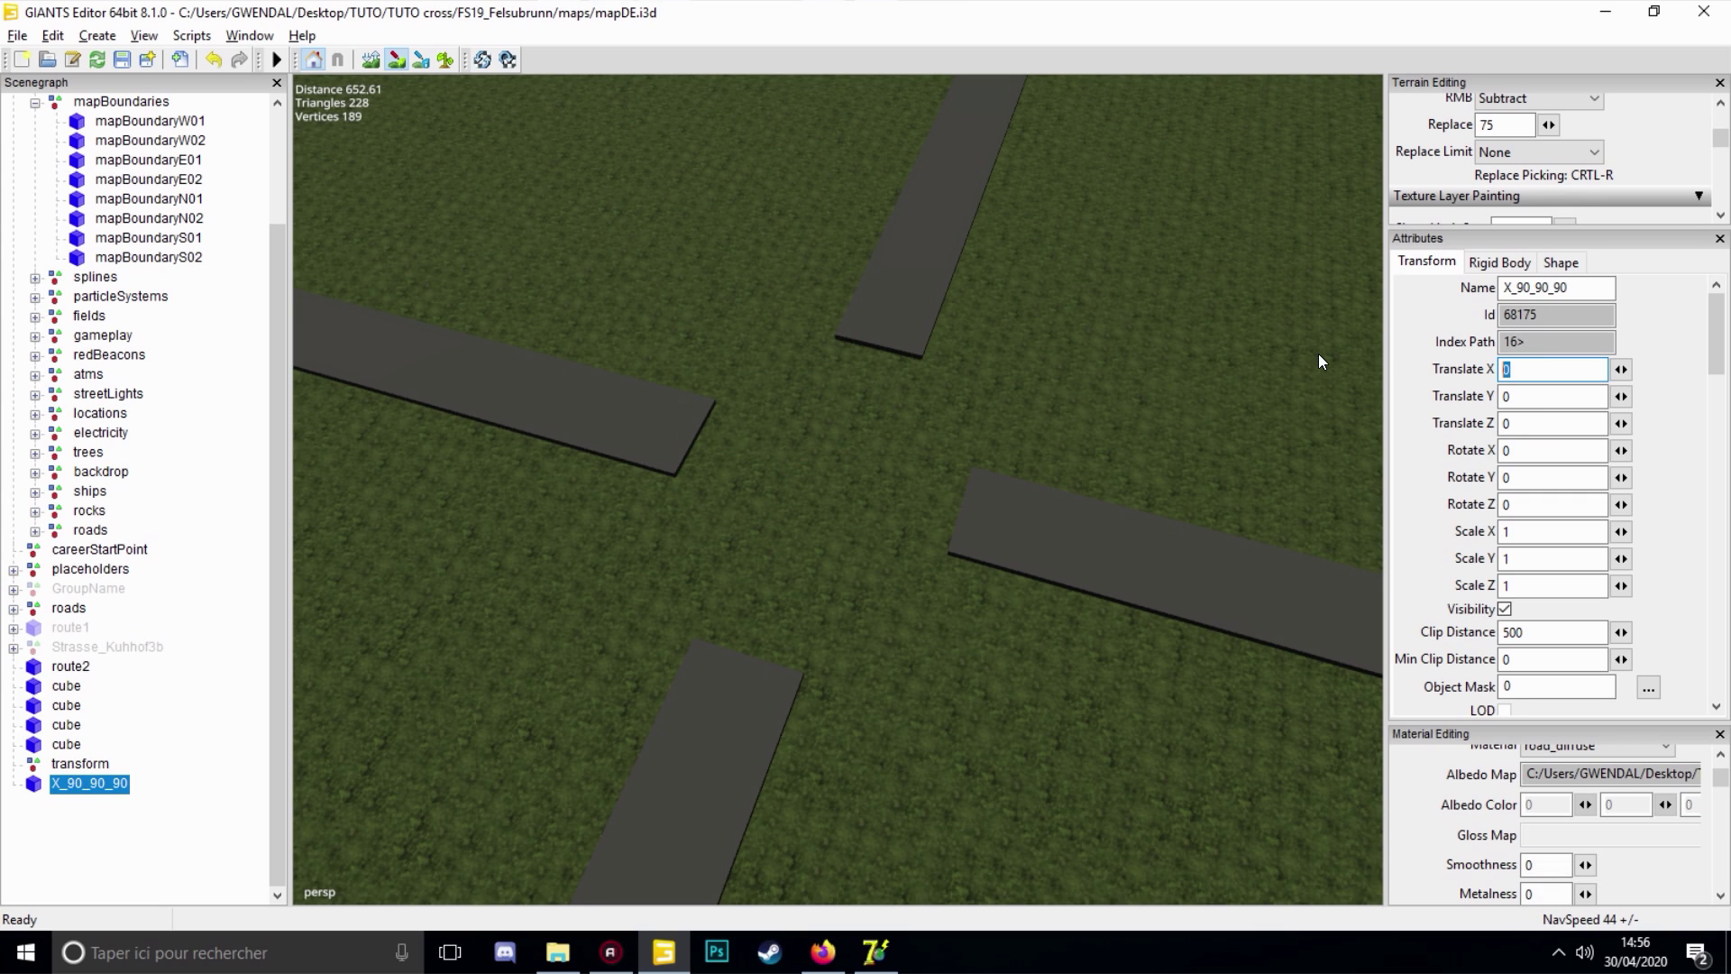
pyautogui.hotkey('ctrl', 'shift', 'v')
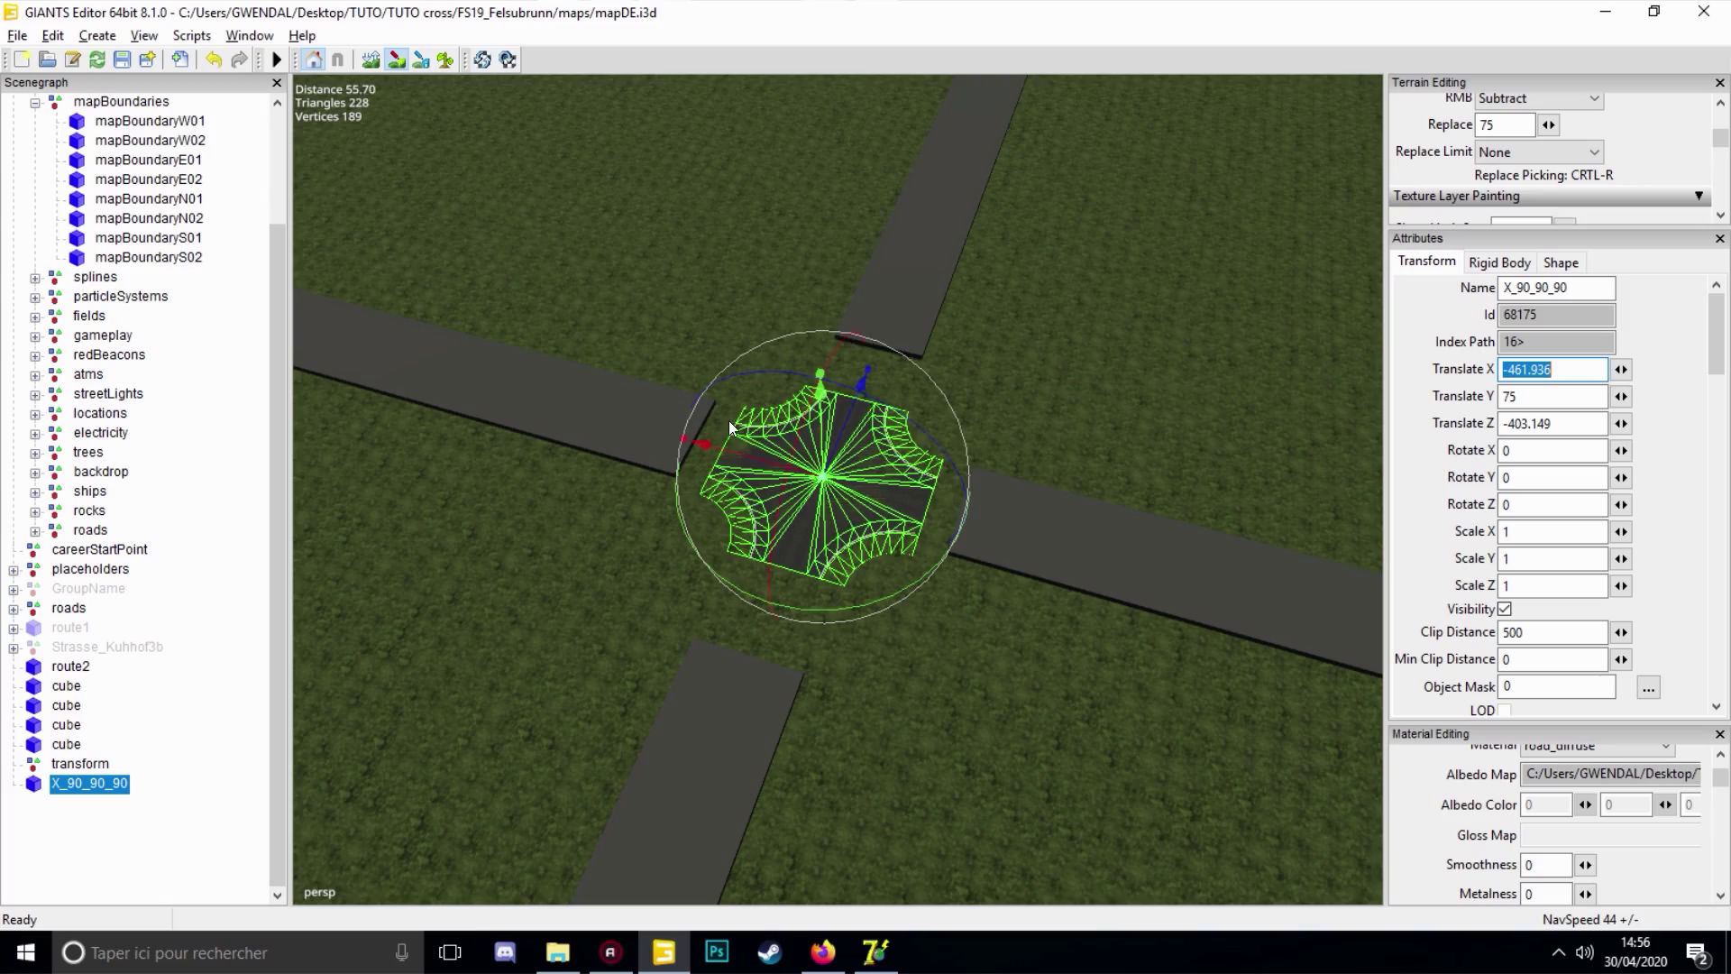
# Inspect the crossing between the road ends up close and raise it to a Translate Y of 75.301
pyautogui.scroll(4, 892, 317)
pyautogui.scroll(2, 892, 317)
pyautogui.keyDown('alt'); pyautogui.moveTo(893, 317); pyautogui.dragTo(647, 254); pyautogui.keyUp('alt')
pyautogui.scroll(-6, 766, 283)
pyautogui.scroll(5, 687, 232)
pyautogui.scroll(-3, 687, 232)
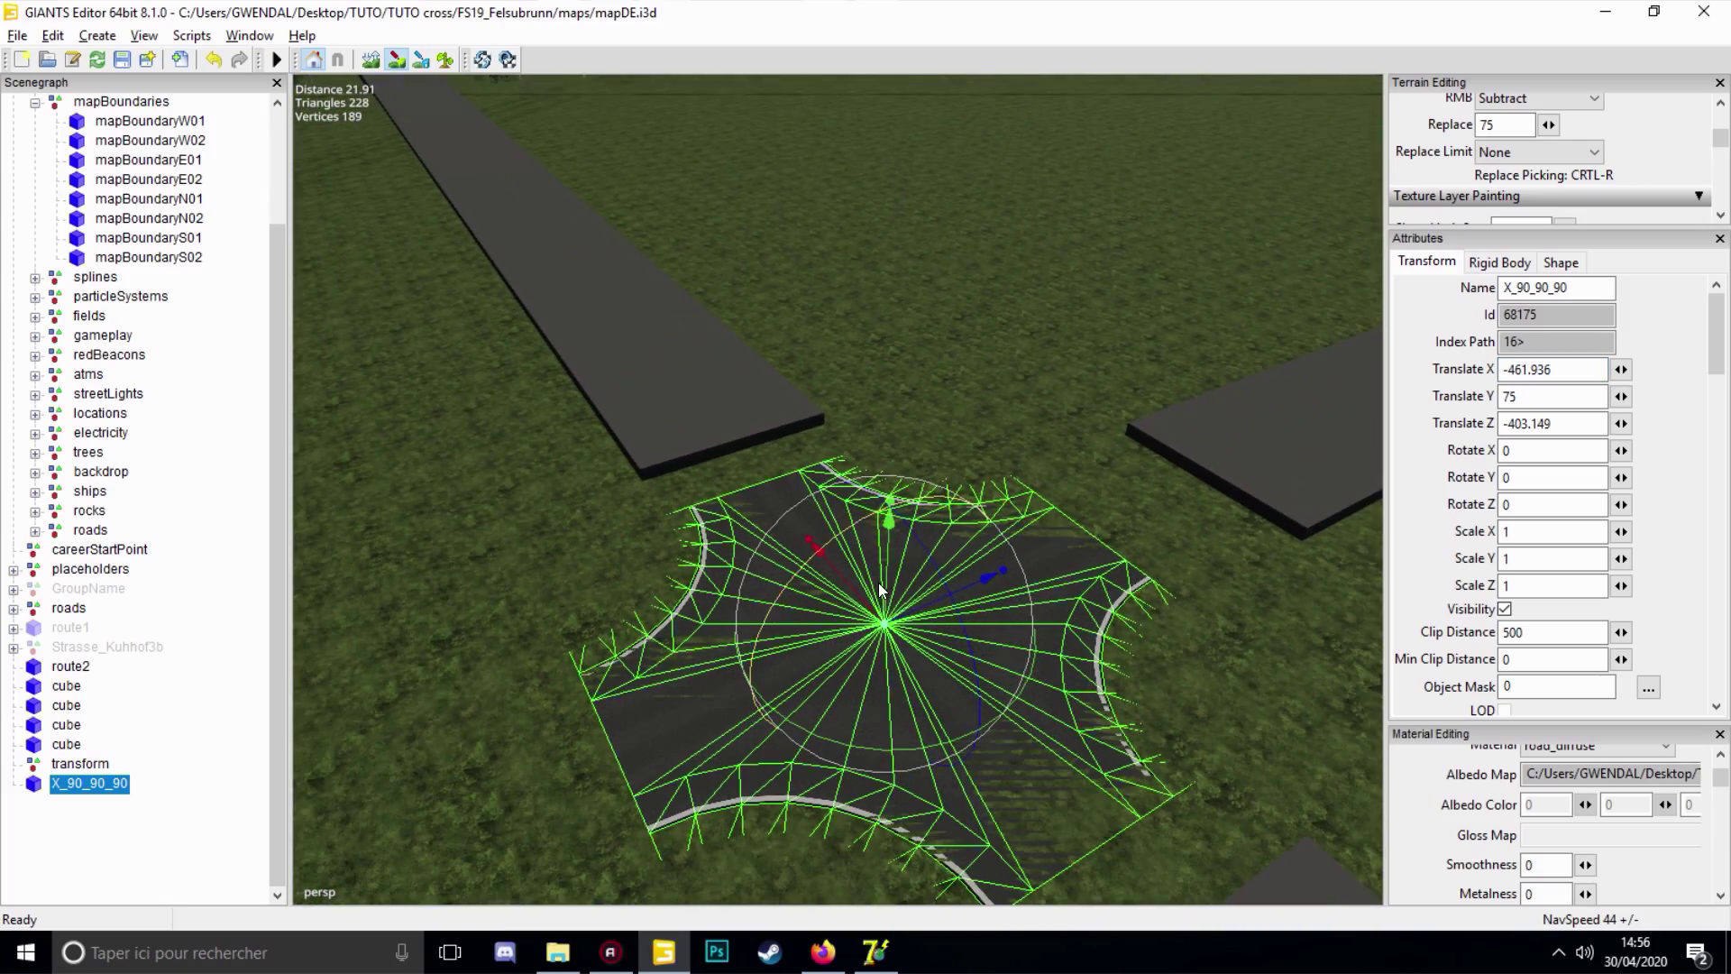
pyautogui.moveTo(885, 582); pyautogui.dragTo(986, 503)
pyautogui.scroll(-4, 937, 586)
pyautogui.scroll(3, 872, 617)
pyautogui.moveTo(987, 495); pyautogui.dragTo(999, 561, button='right')
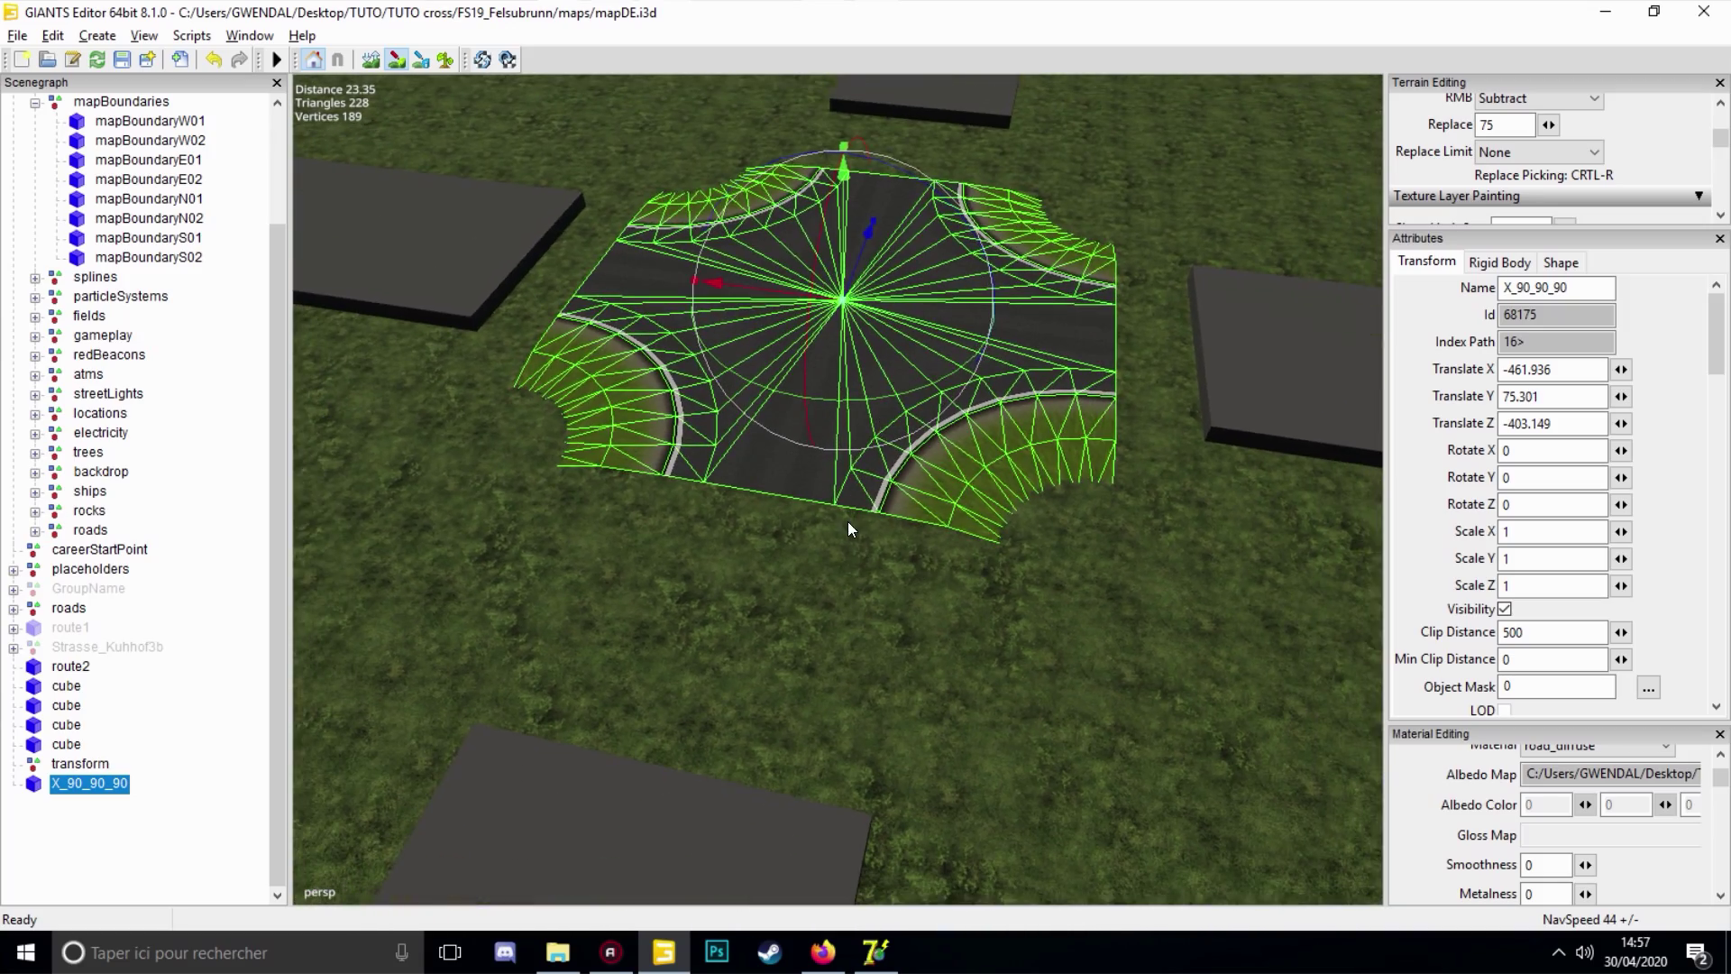
pyautogui.click(875, 952)
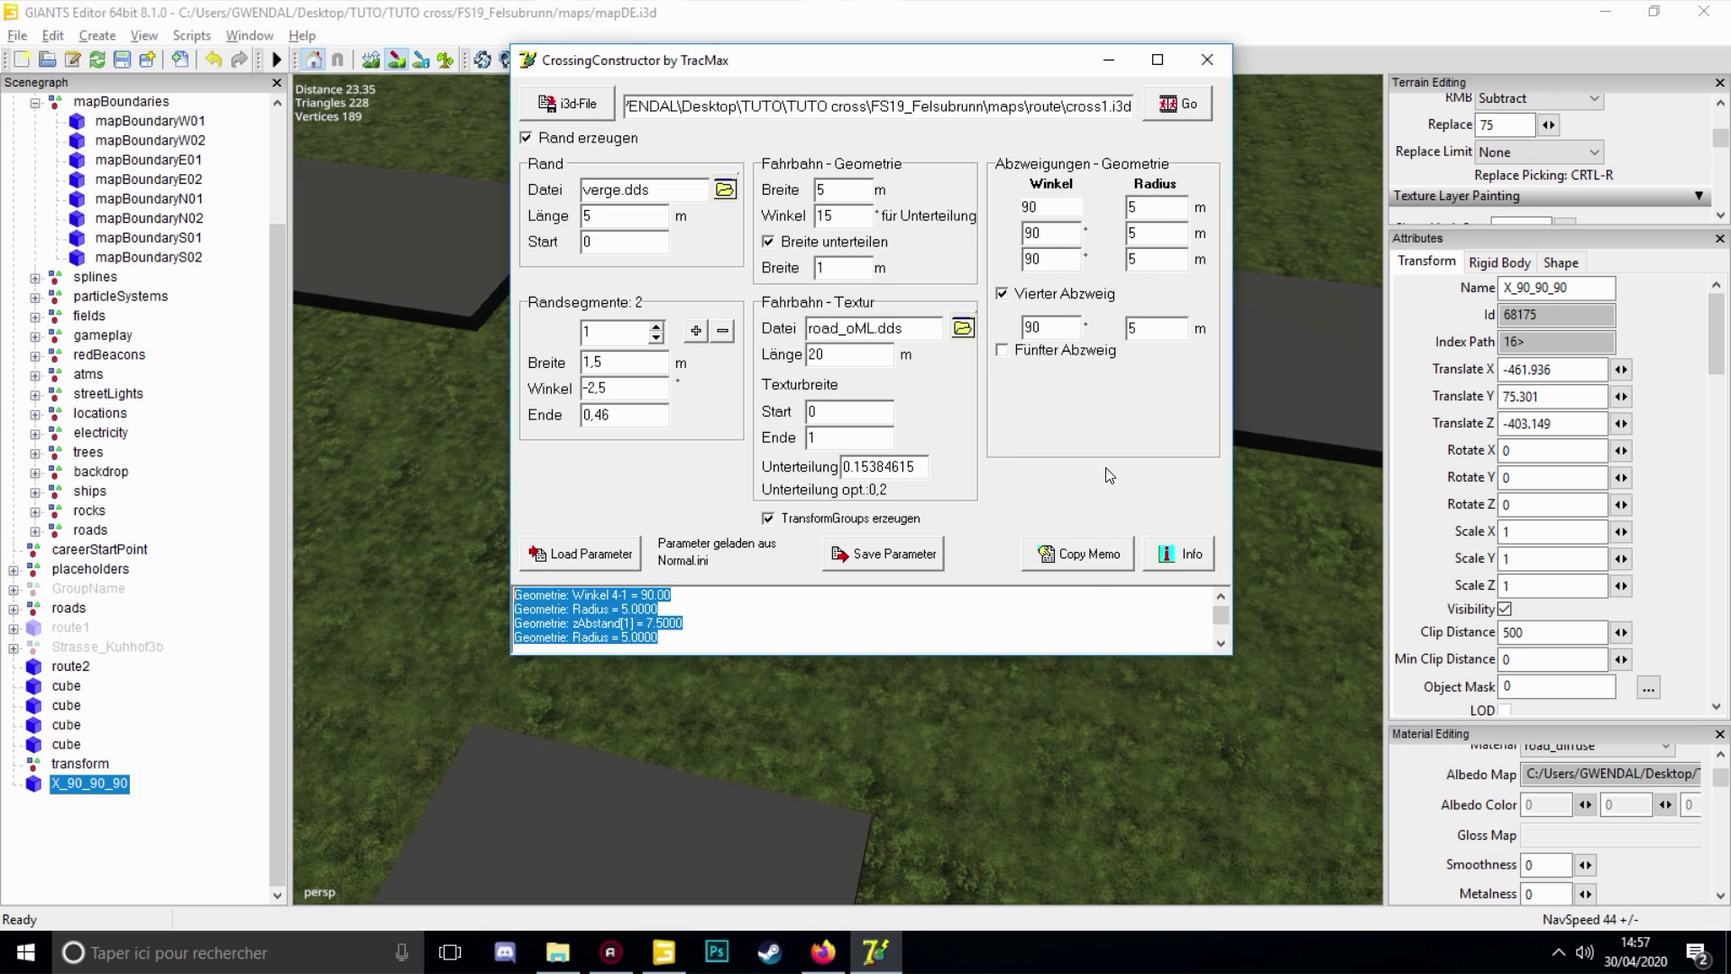
pyautogui.click(558, 952)
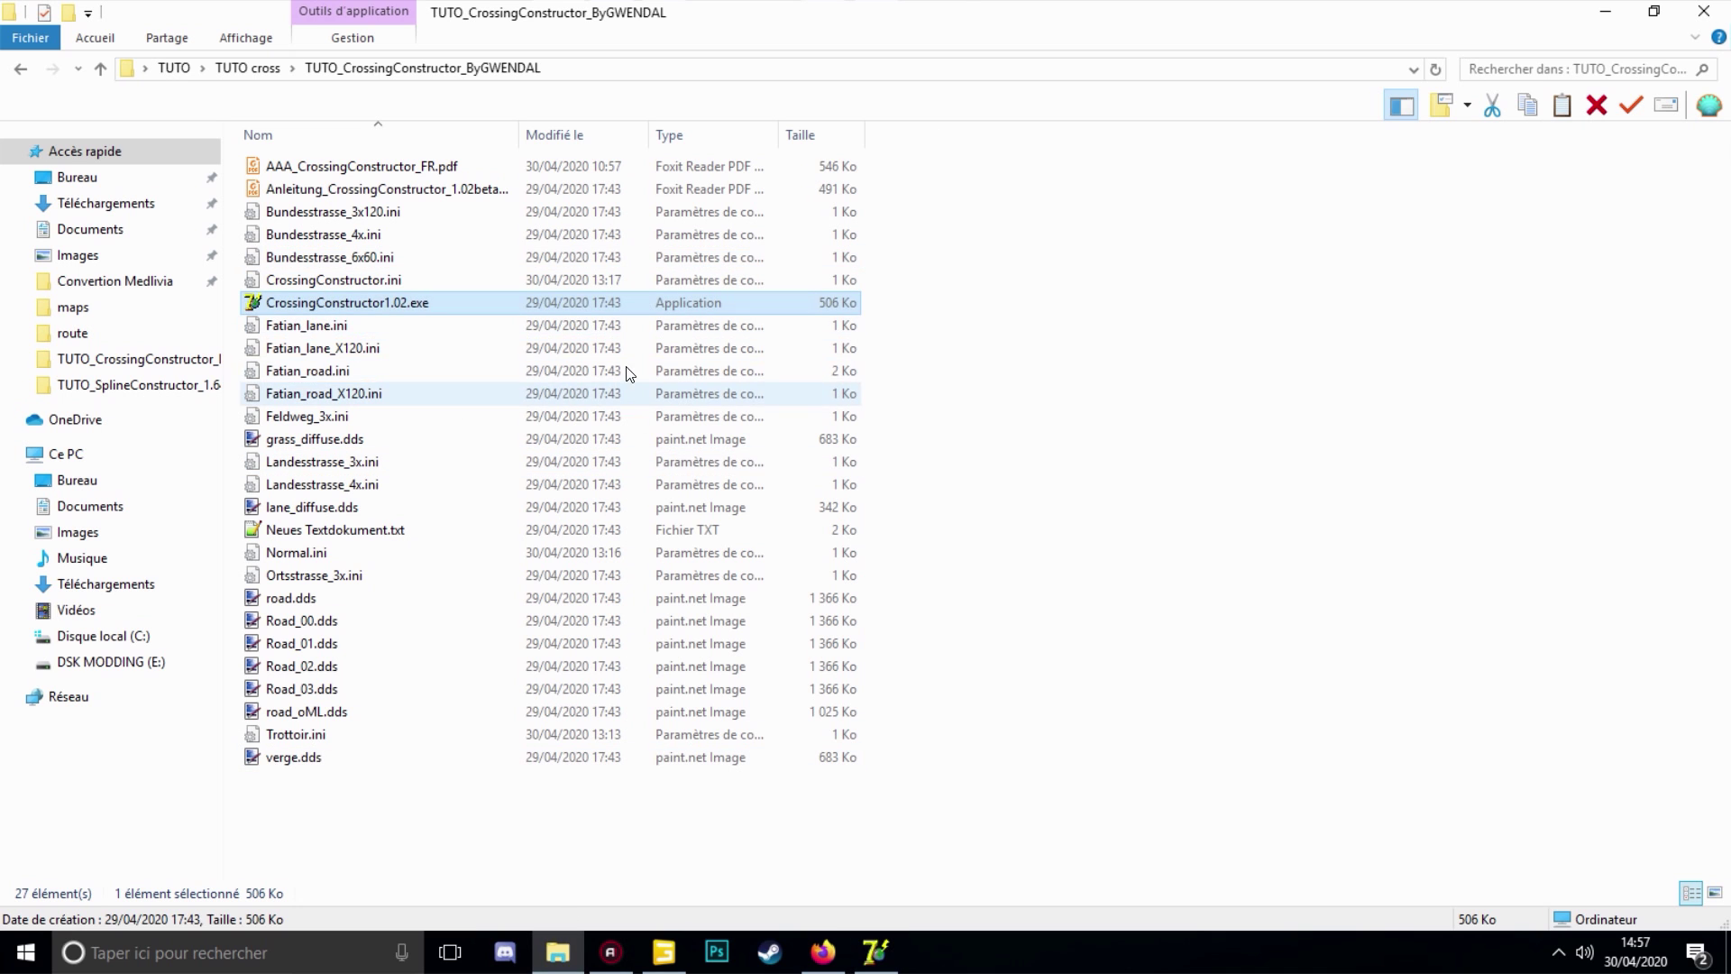
pyautogui.click(869, 963)
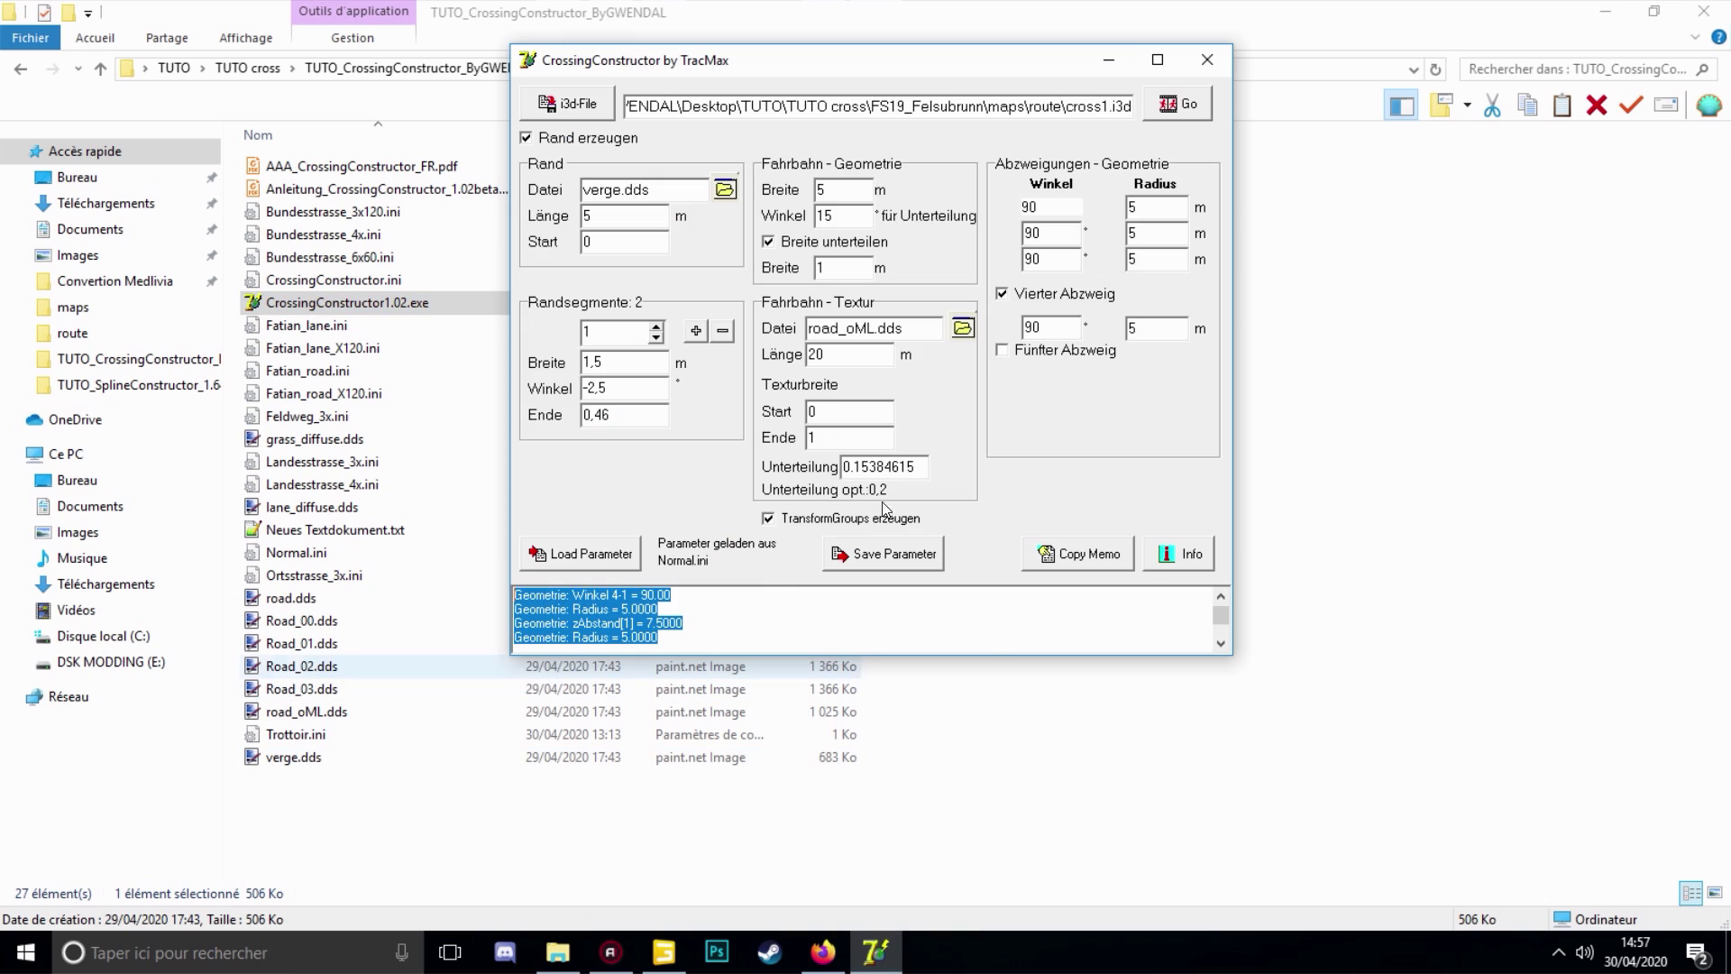
pyautogui.click(669, 956)
pyautogui.keyDown('alt'); pyautogui.moveTo(808, 602); pyautogui.dragTo(792, 656, button='middle'); pyautogui.keyUp('alt')
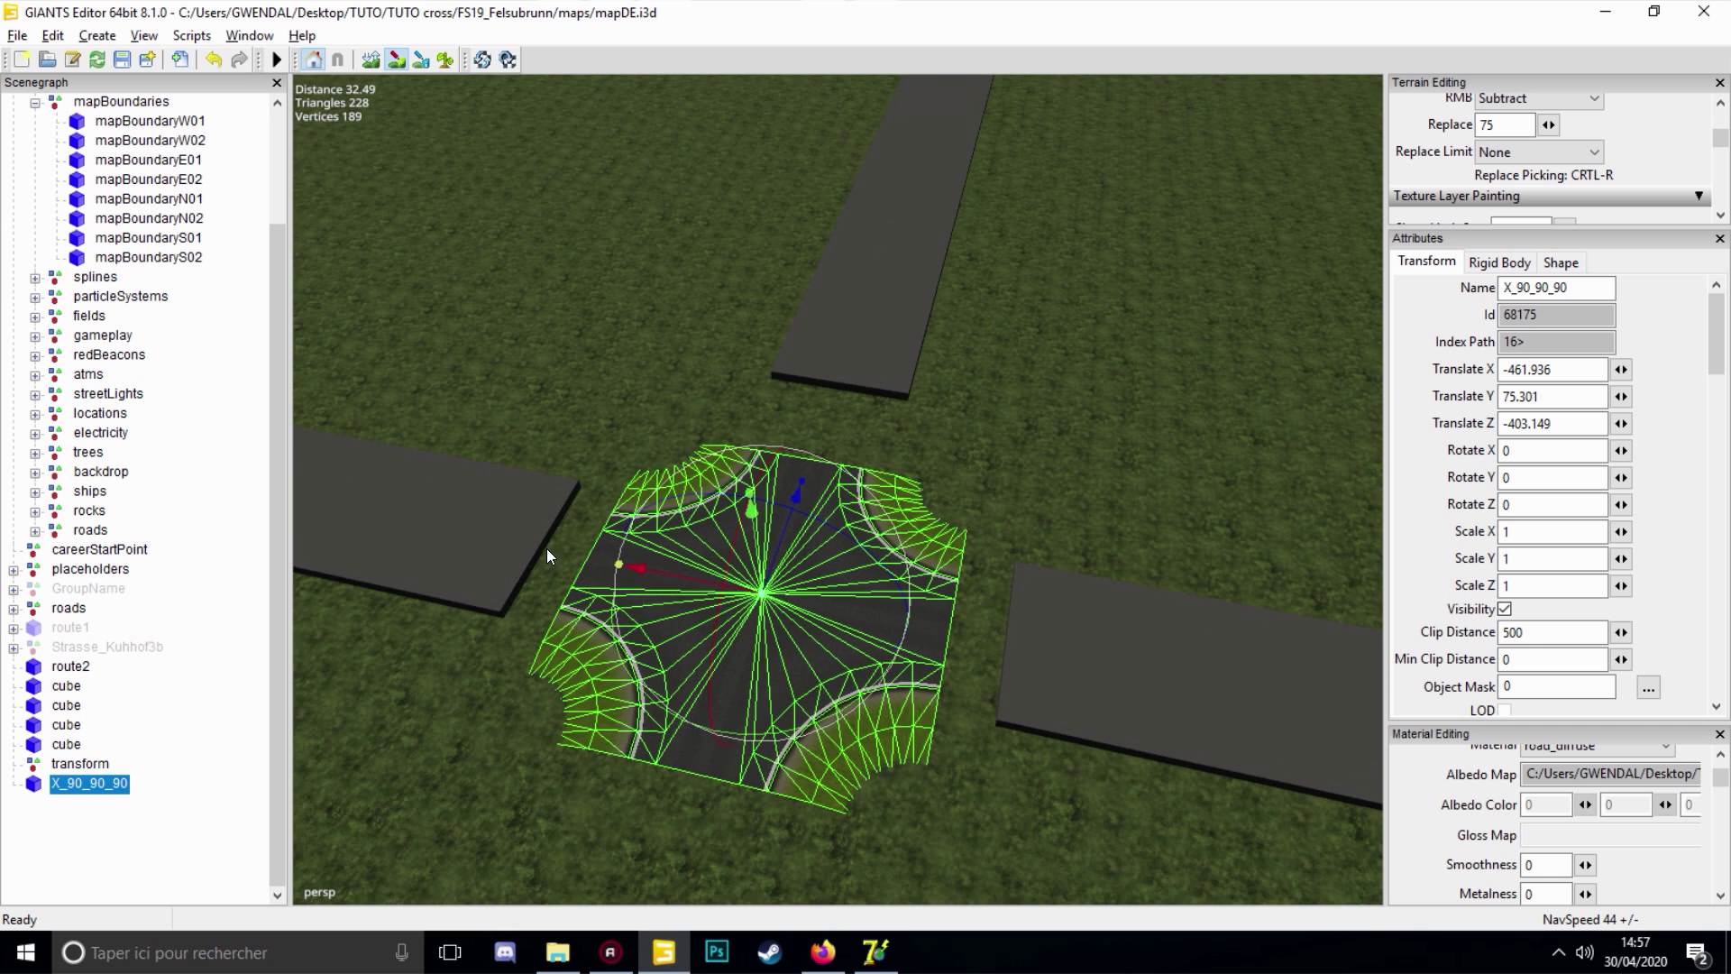
pyautogui.moveTo(801, 287); pyautogui.dragTo(830, 727, button='middle')
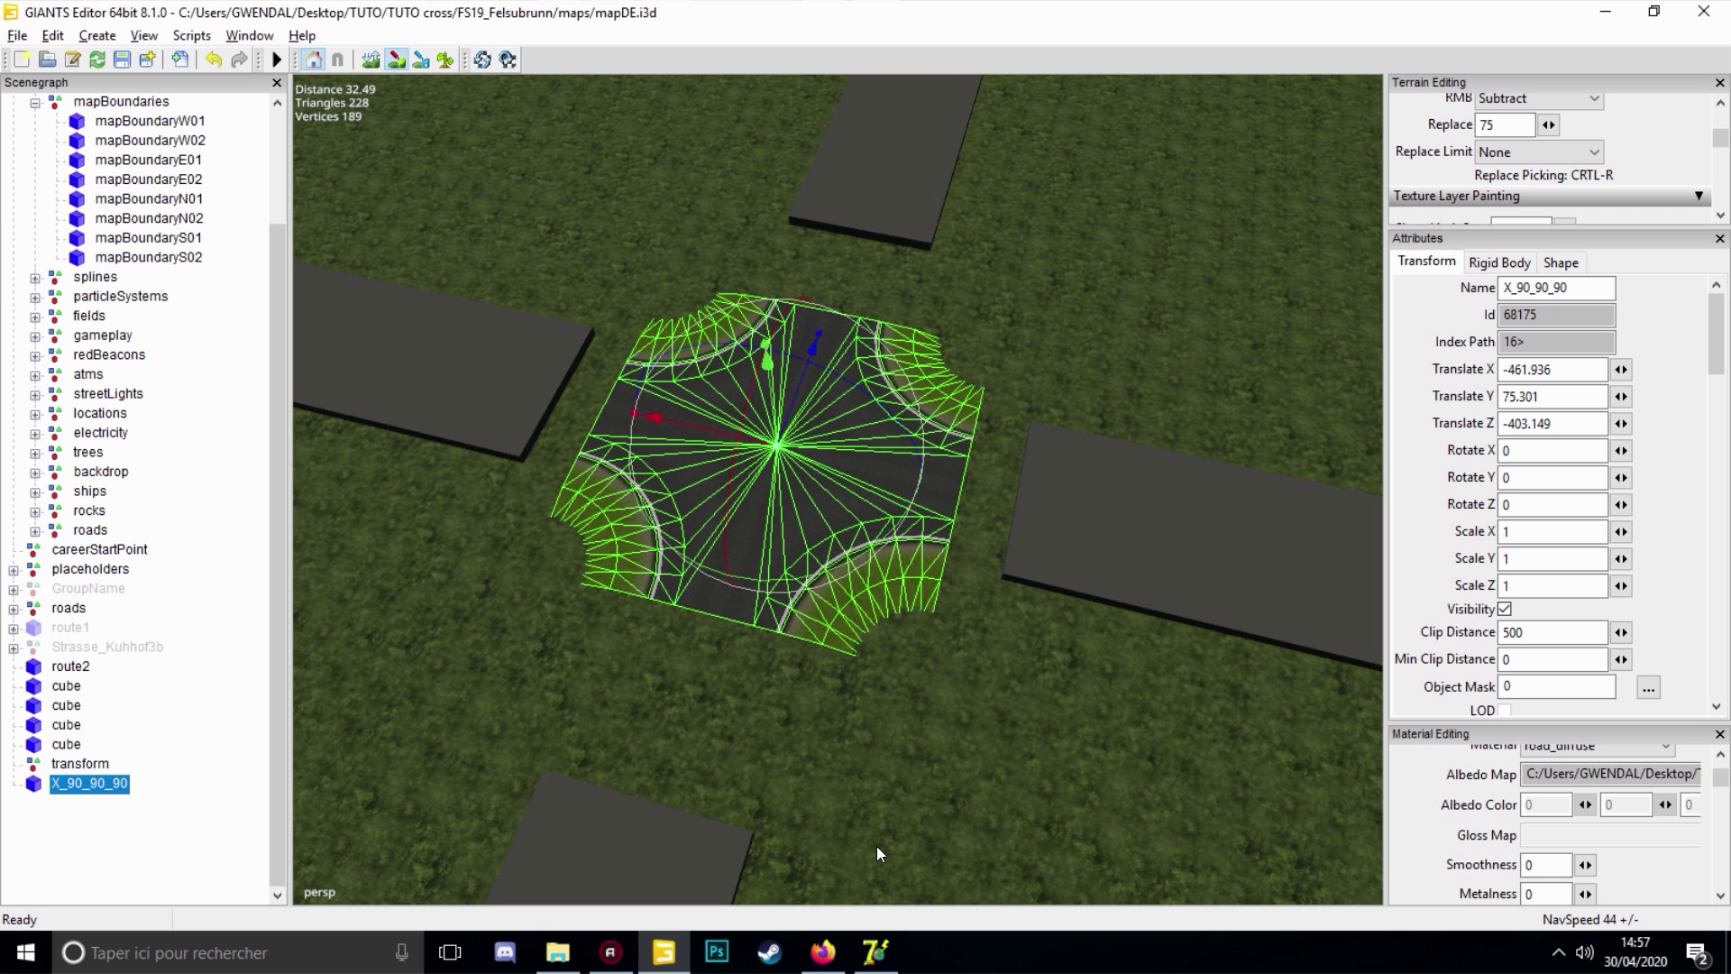
# In CrossingConstructor, set the four branch radii to 7, 6, 6 and 7 m and regenerate cross1.i3d
pyautogui.click(876, 952)
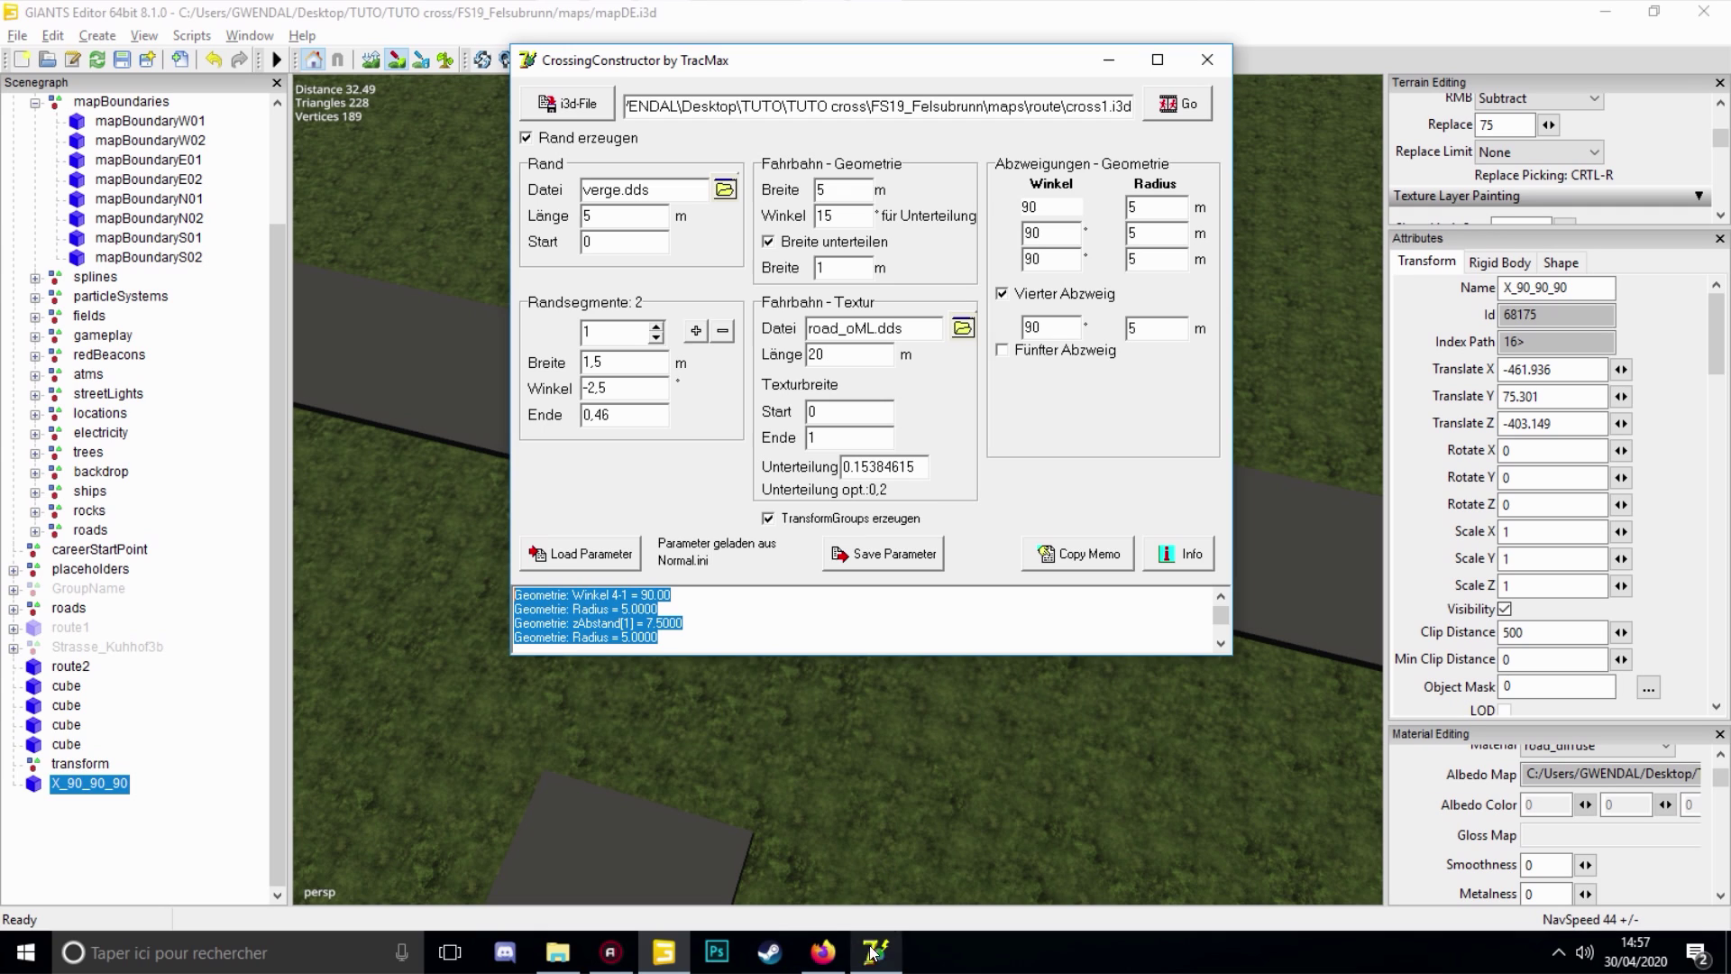
pyautogui.doubleClick(1174, 230)
pyautogui.moveTo(884, 71); pyautogui.dragTo(1262, 151)
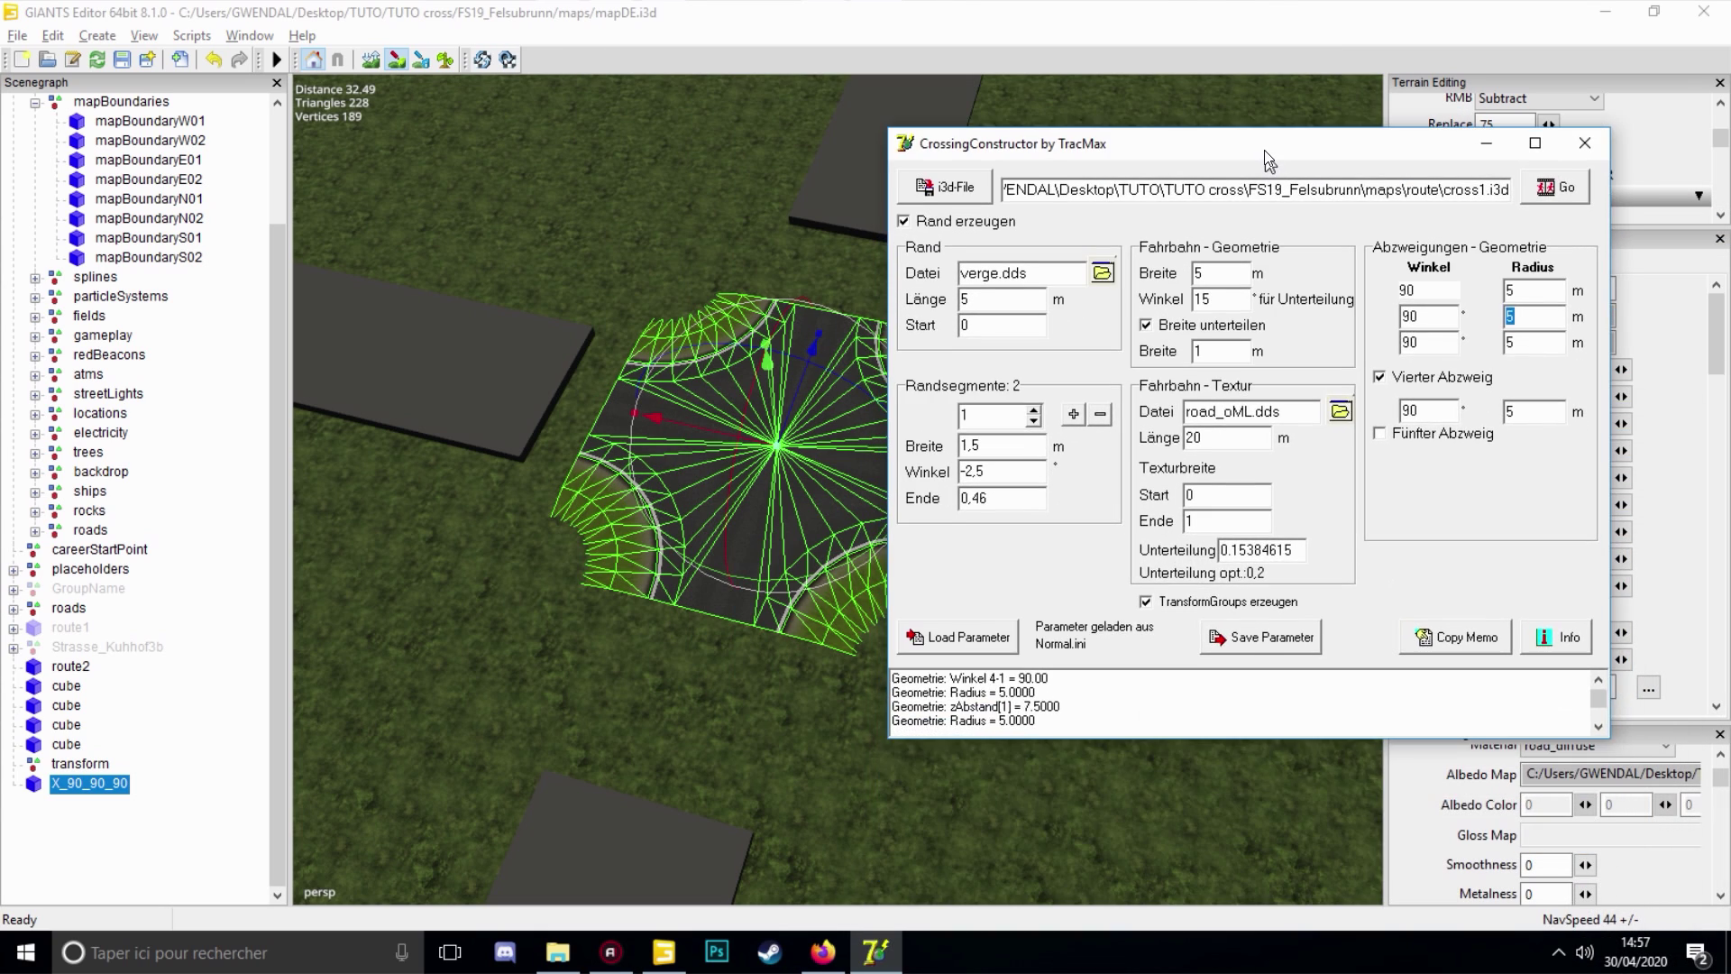
pyautogui.doubleClick(1538, 289)
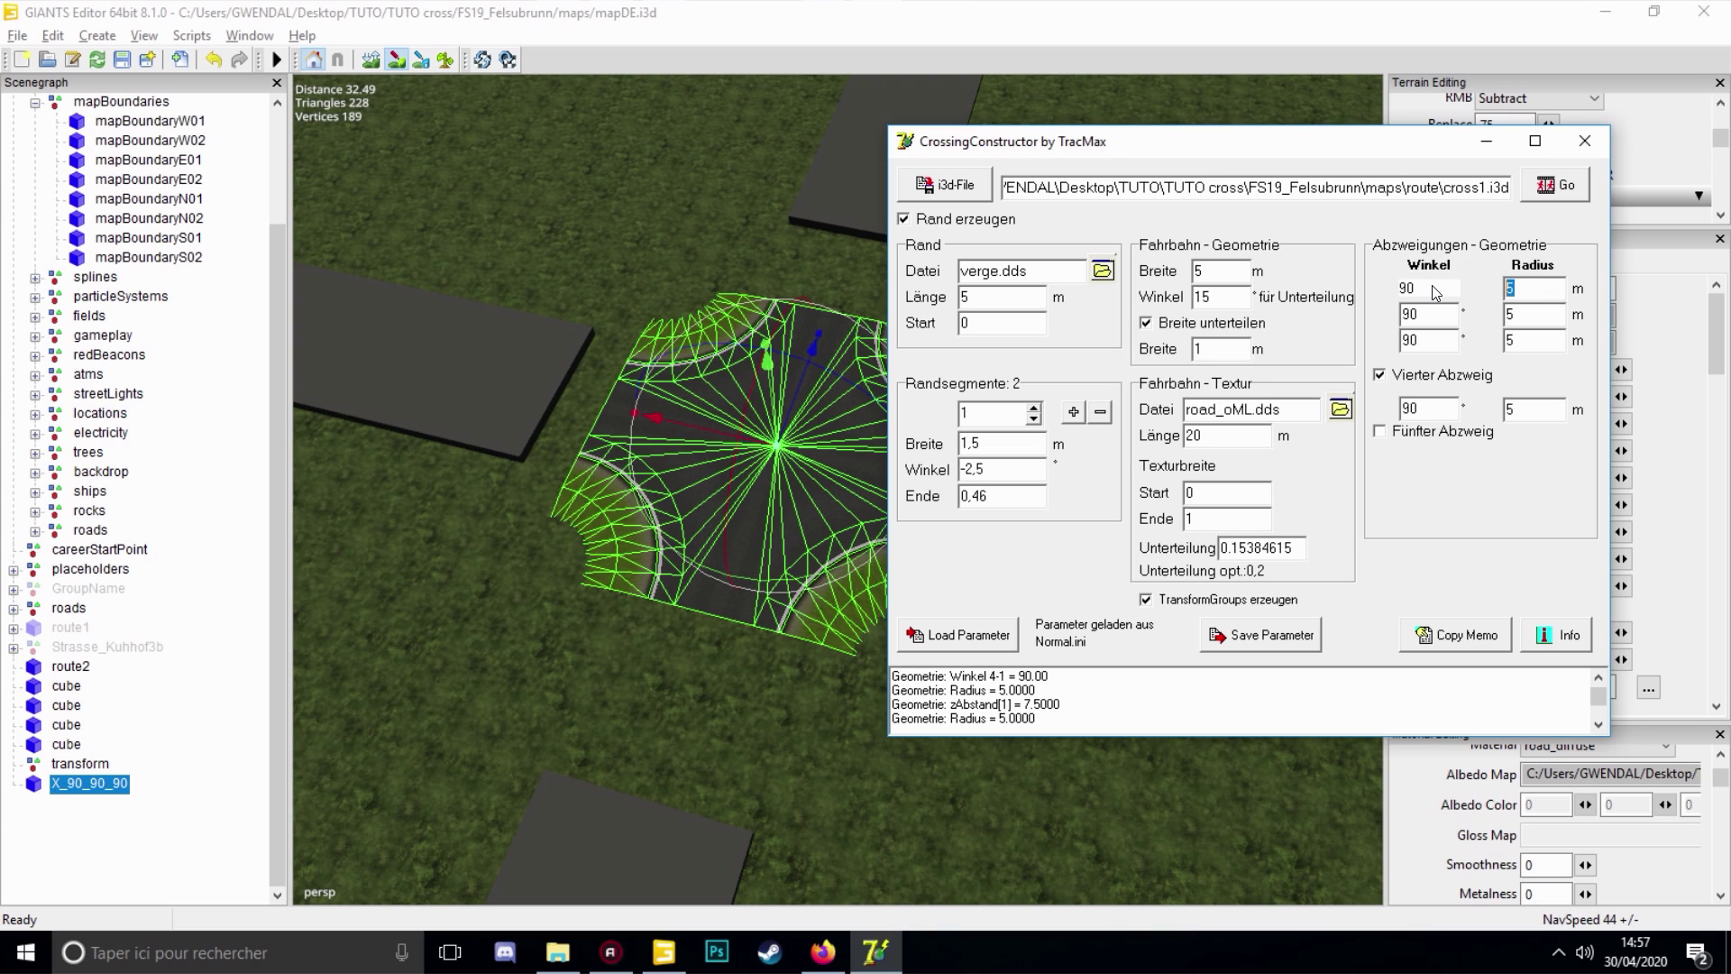
pyautogui.press('BackSpace')
pyautogui.write('6')
pyautogui.doubleClick(1511, 315)
pyautogui.write('6')
pyautogui.hotkey('shift', 'Tab')
pyautogui.press('BackSpace')
pyautogui.write('6')
pyautogui.press('Tab')
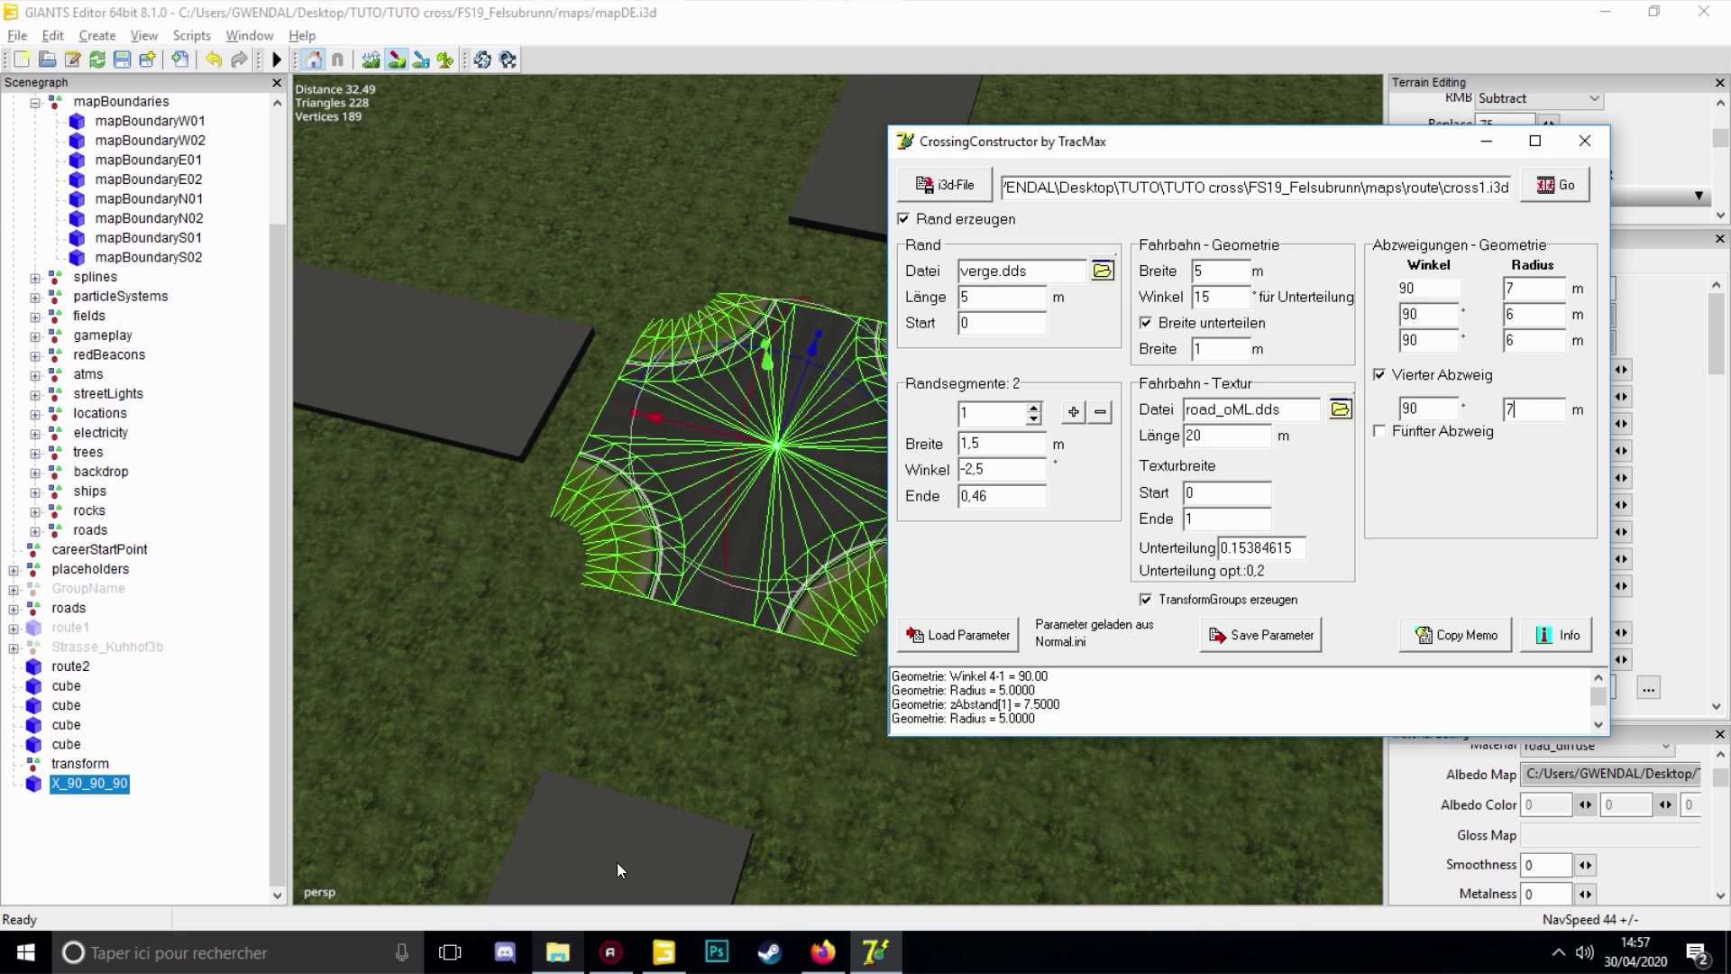
pyautogui.click(1546, 189)
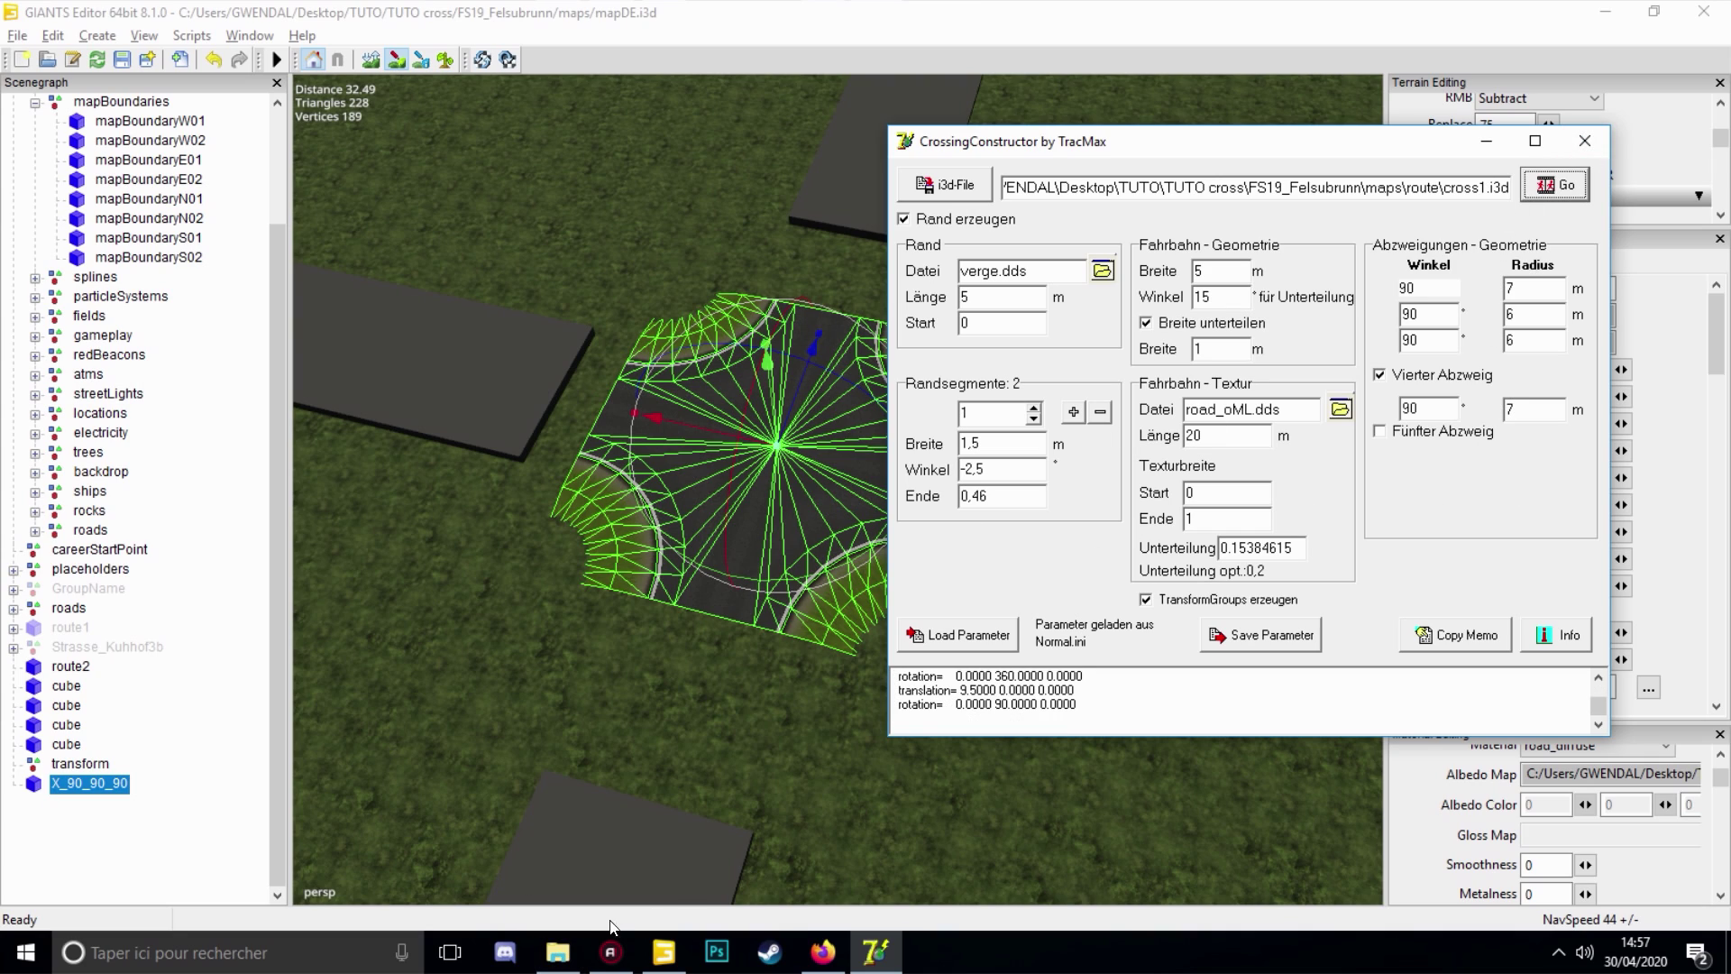
# Import the regenerated crossing from the FS19_Felsubrunn maps/route folder into the map open in GIANTS Editor
pyautogui.click(558, 952)
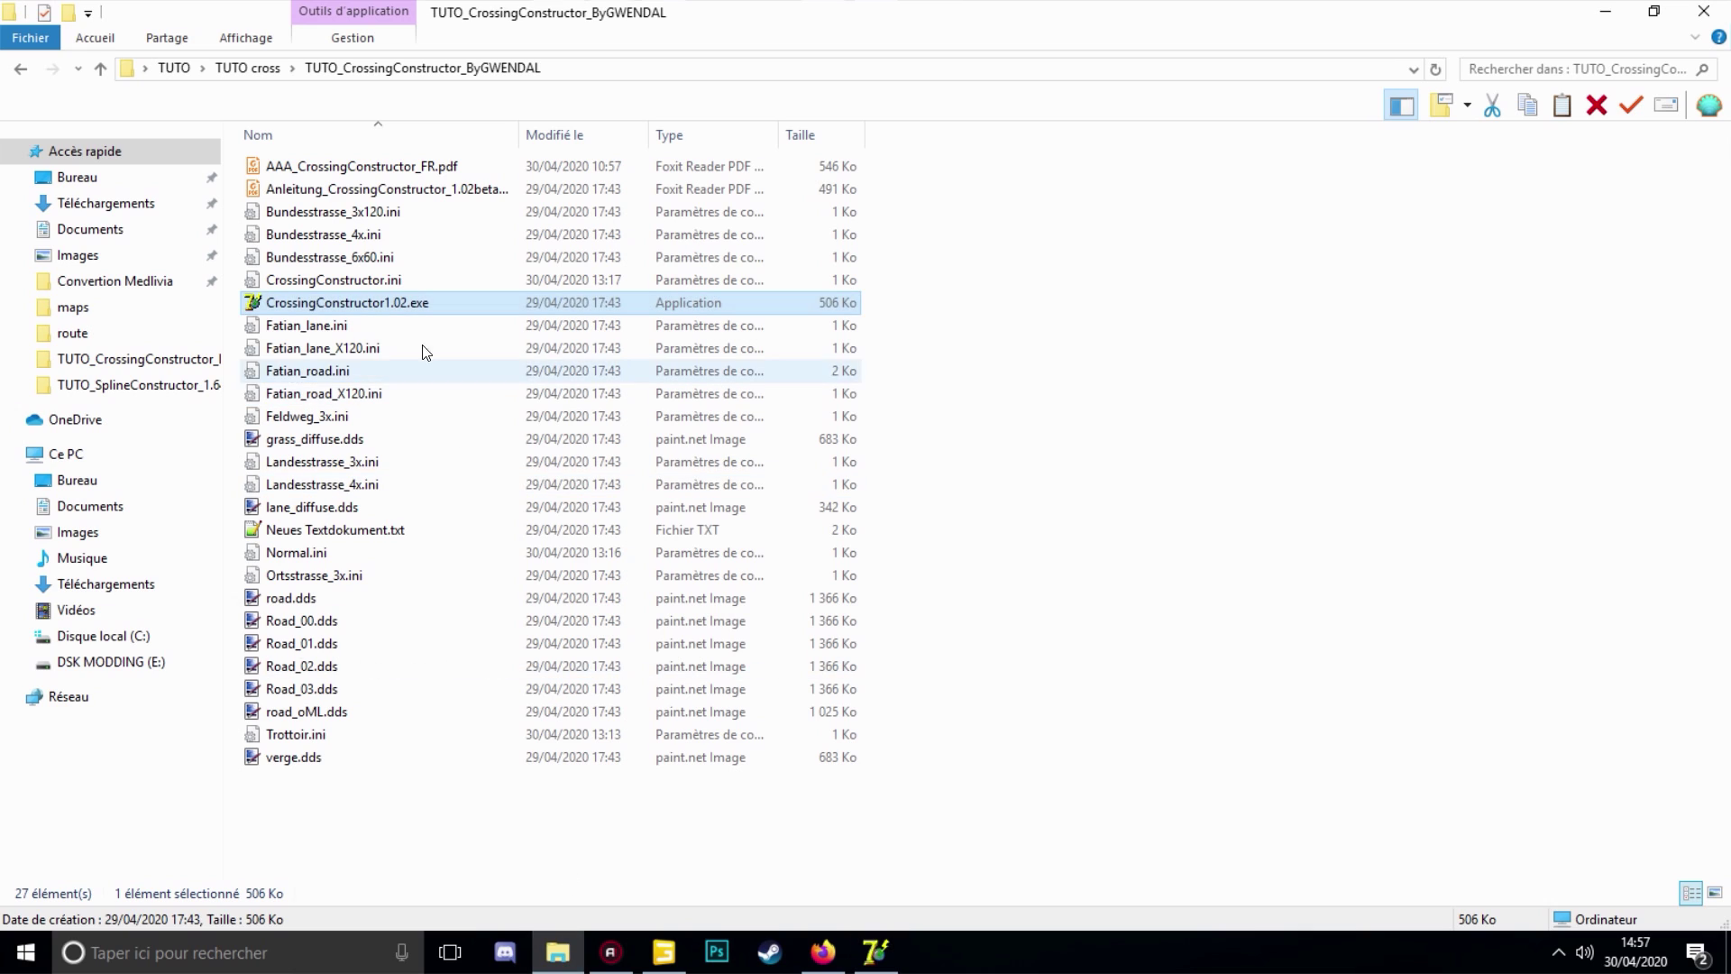
pyautogui.click(248, 68)
pyautogui.doubleClick(299, 164)
pyautogui.doubleClick(303, 170)
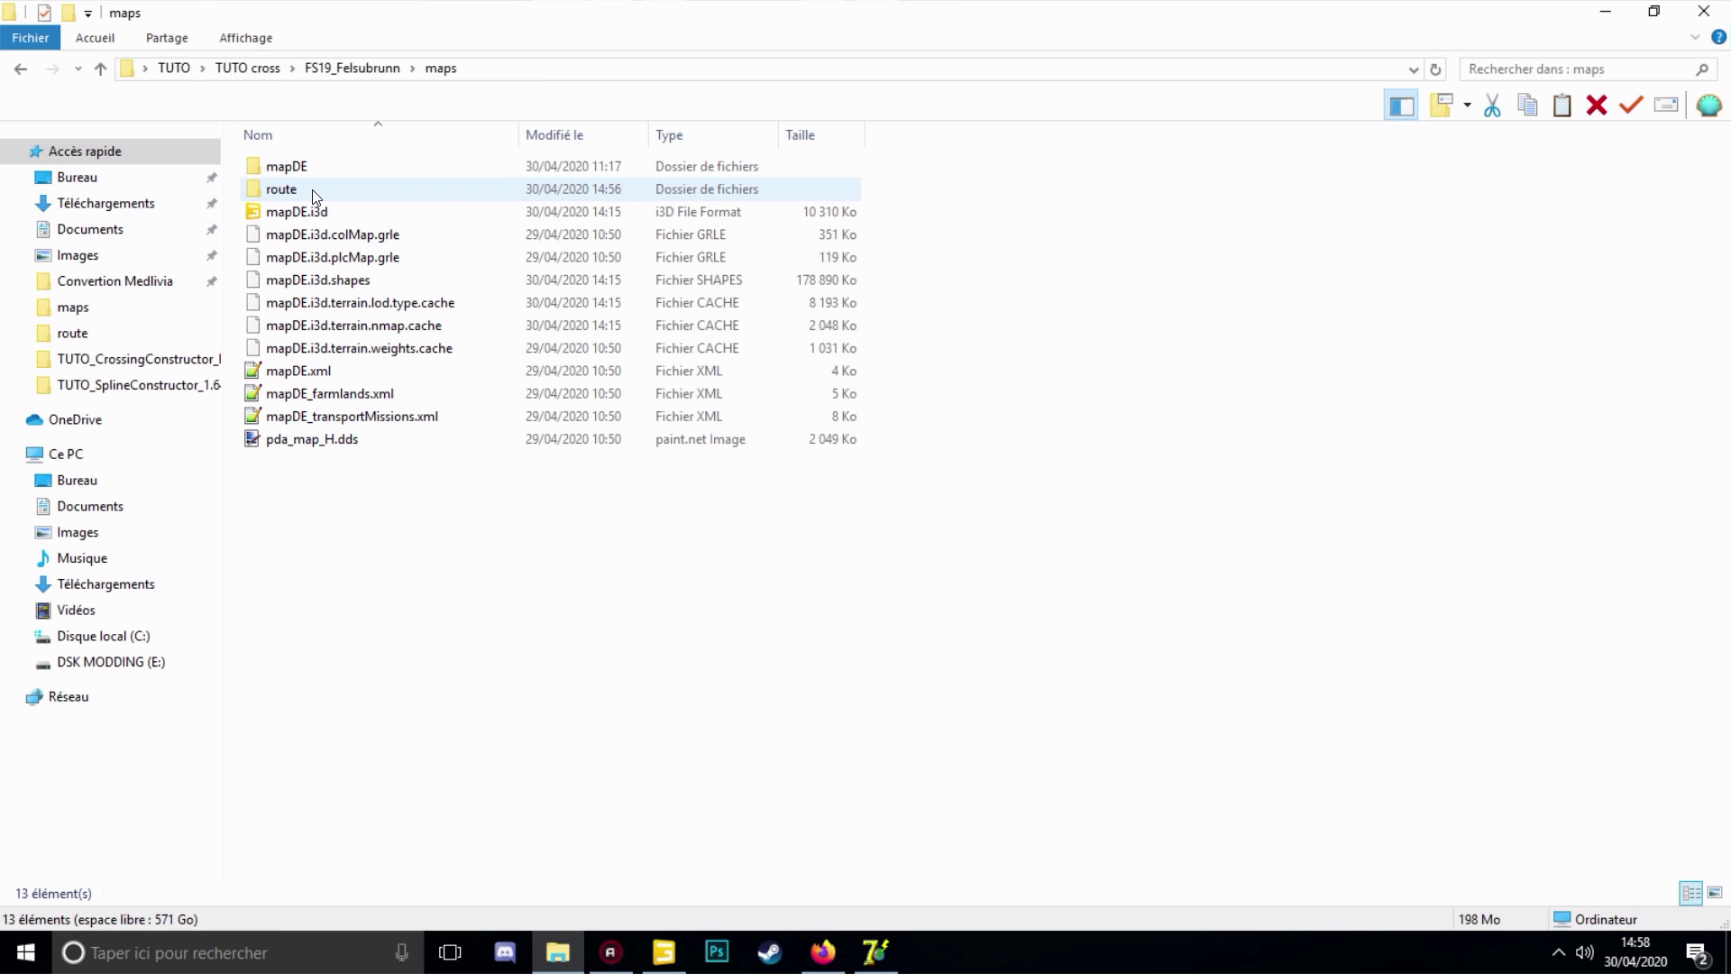
pyautogui.doubleClick(316, 189)
pyautogui.moveTo(417, 215); pyautogui.dragTo(753, 582)
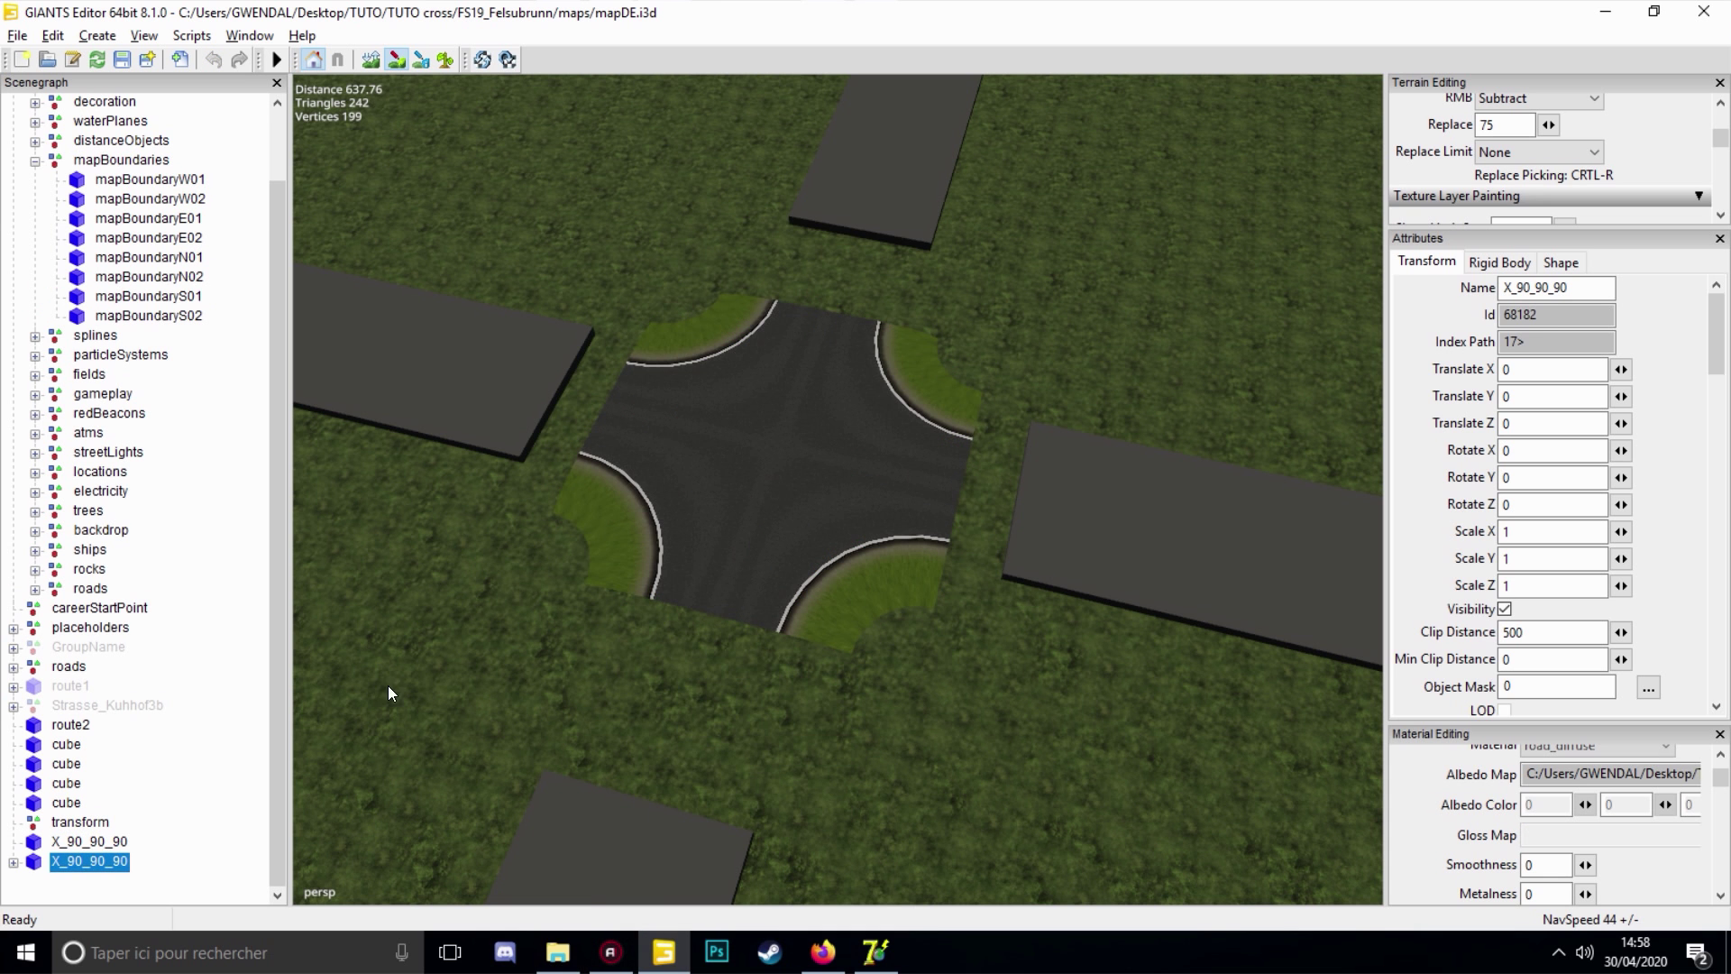
# Place the newly imported crossing at -461.936, 75, -403.149 and delete the previous crossing
pyautogui.moveTo(1524, 370); pyautogui.dragTo(1445, 369)
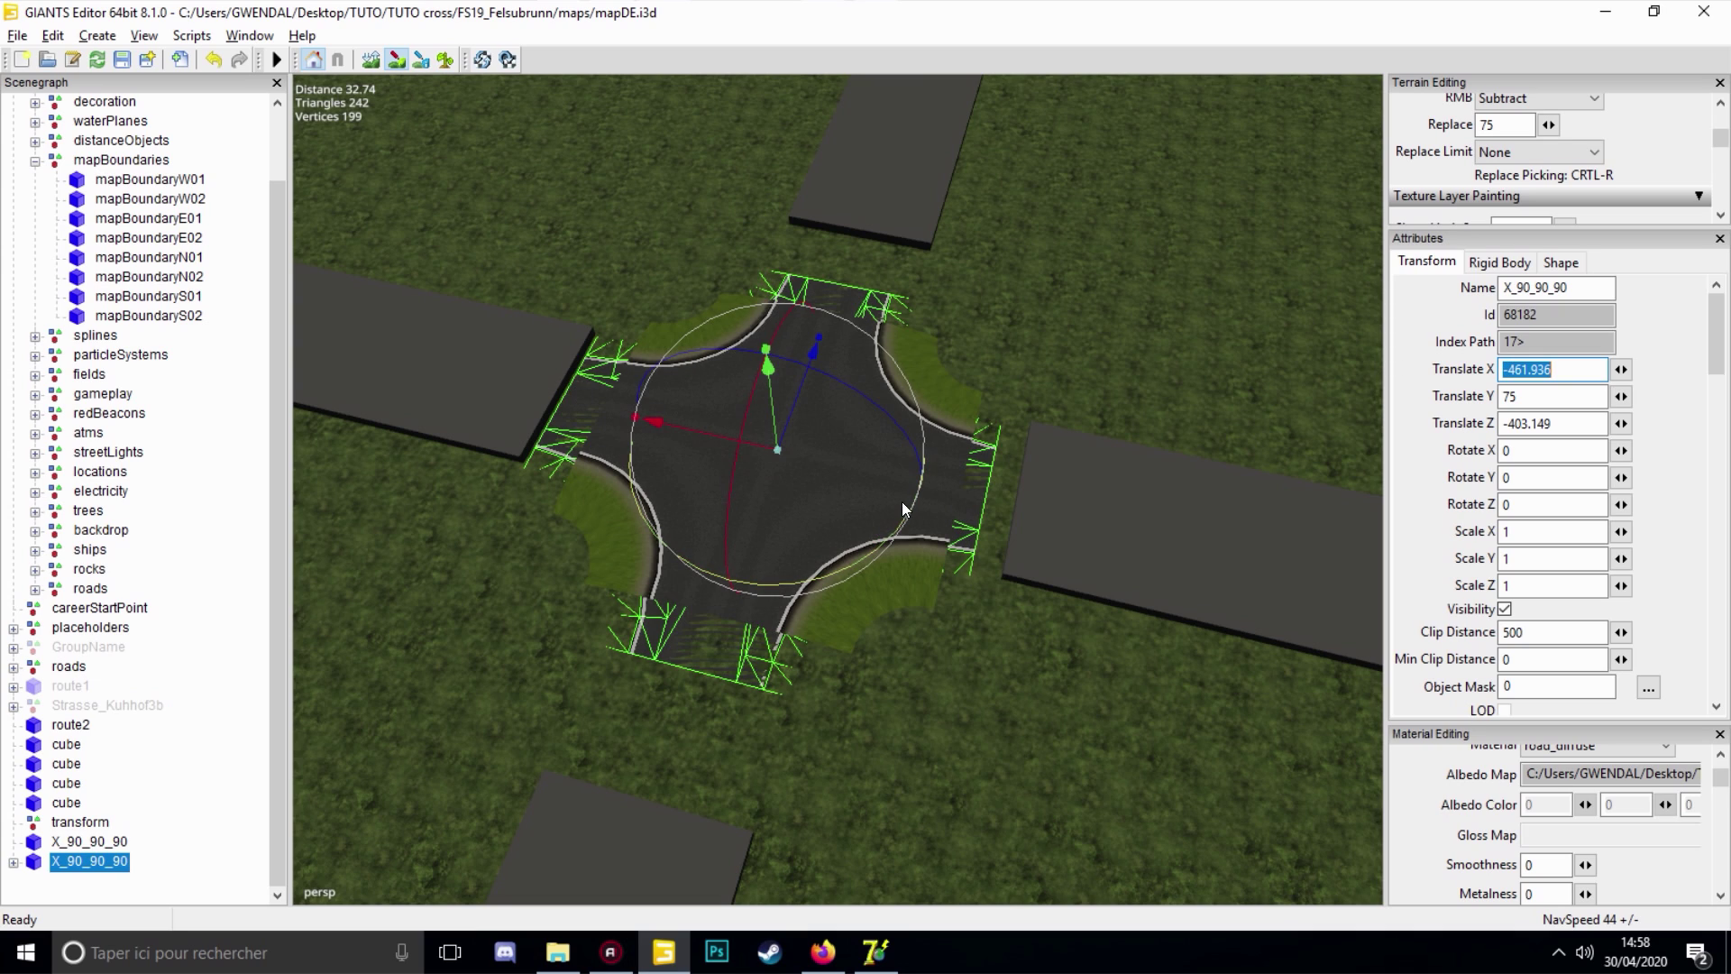
pyautogui.click(843, 478)
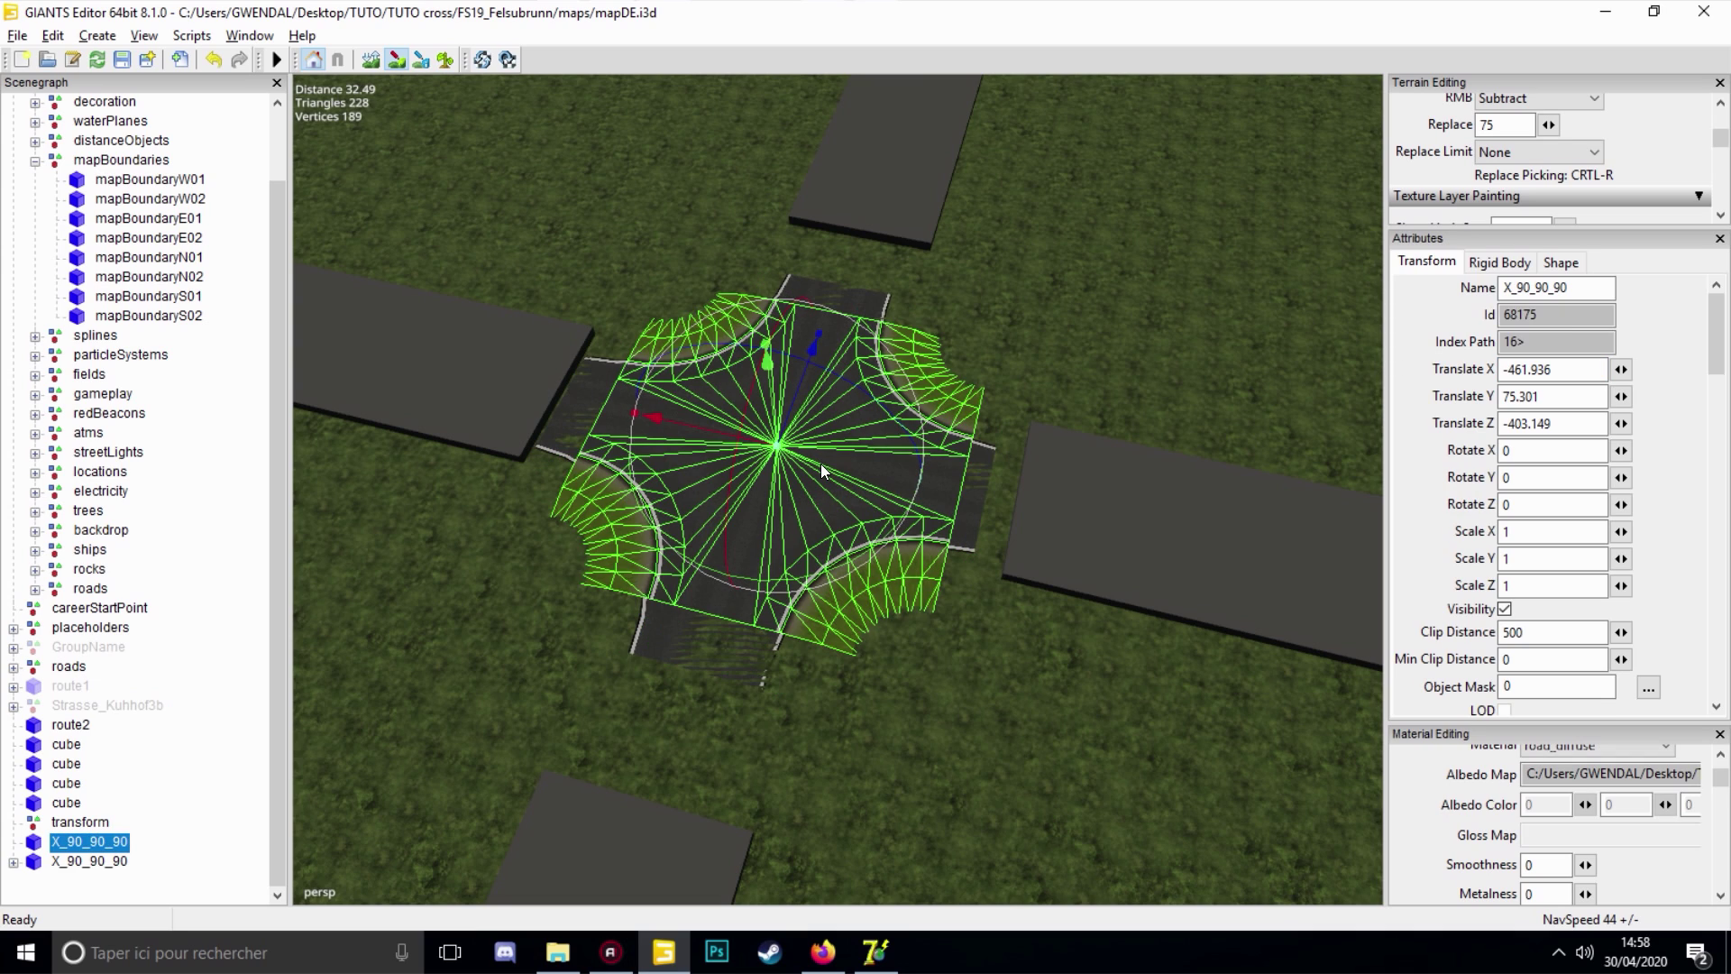
pyautogui.press('Delete')
# Select the new crossing and adjust its height to a Translate Y of 75.107
pyautogui.click(821, 463)
pyautogui.moveTo(772, 385); pyautogui.dragTo(771, 375)
pyautogui.scroll(3, 777, 365)
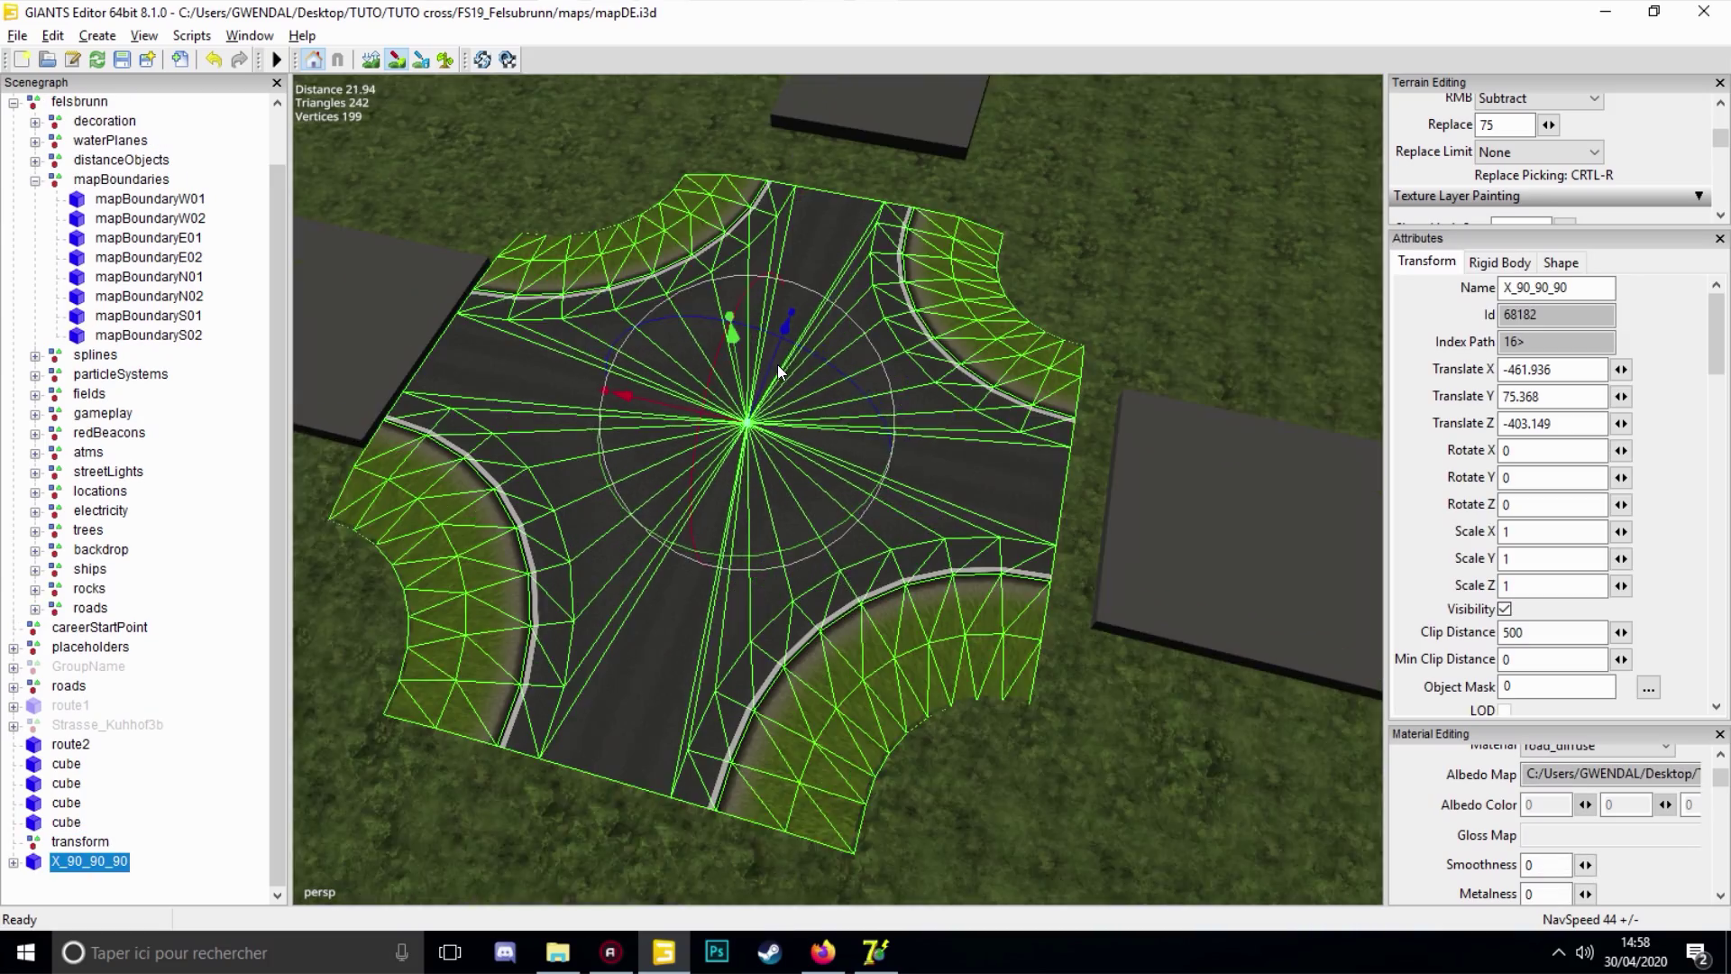
pyautogui.scroll(4, 788, 330)
pyautogui.keyDown('alt'); pyautogui.moveTo(776, 301); pyautogui.dragTo(1082, 664); pyautogui.keyUp('alt')
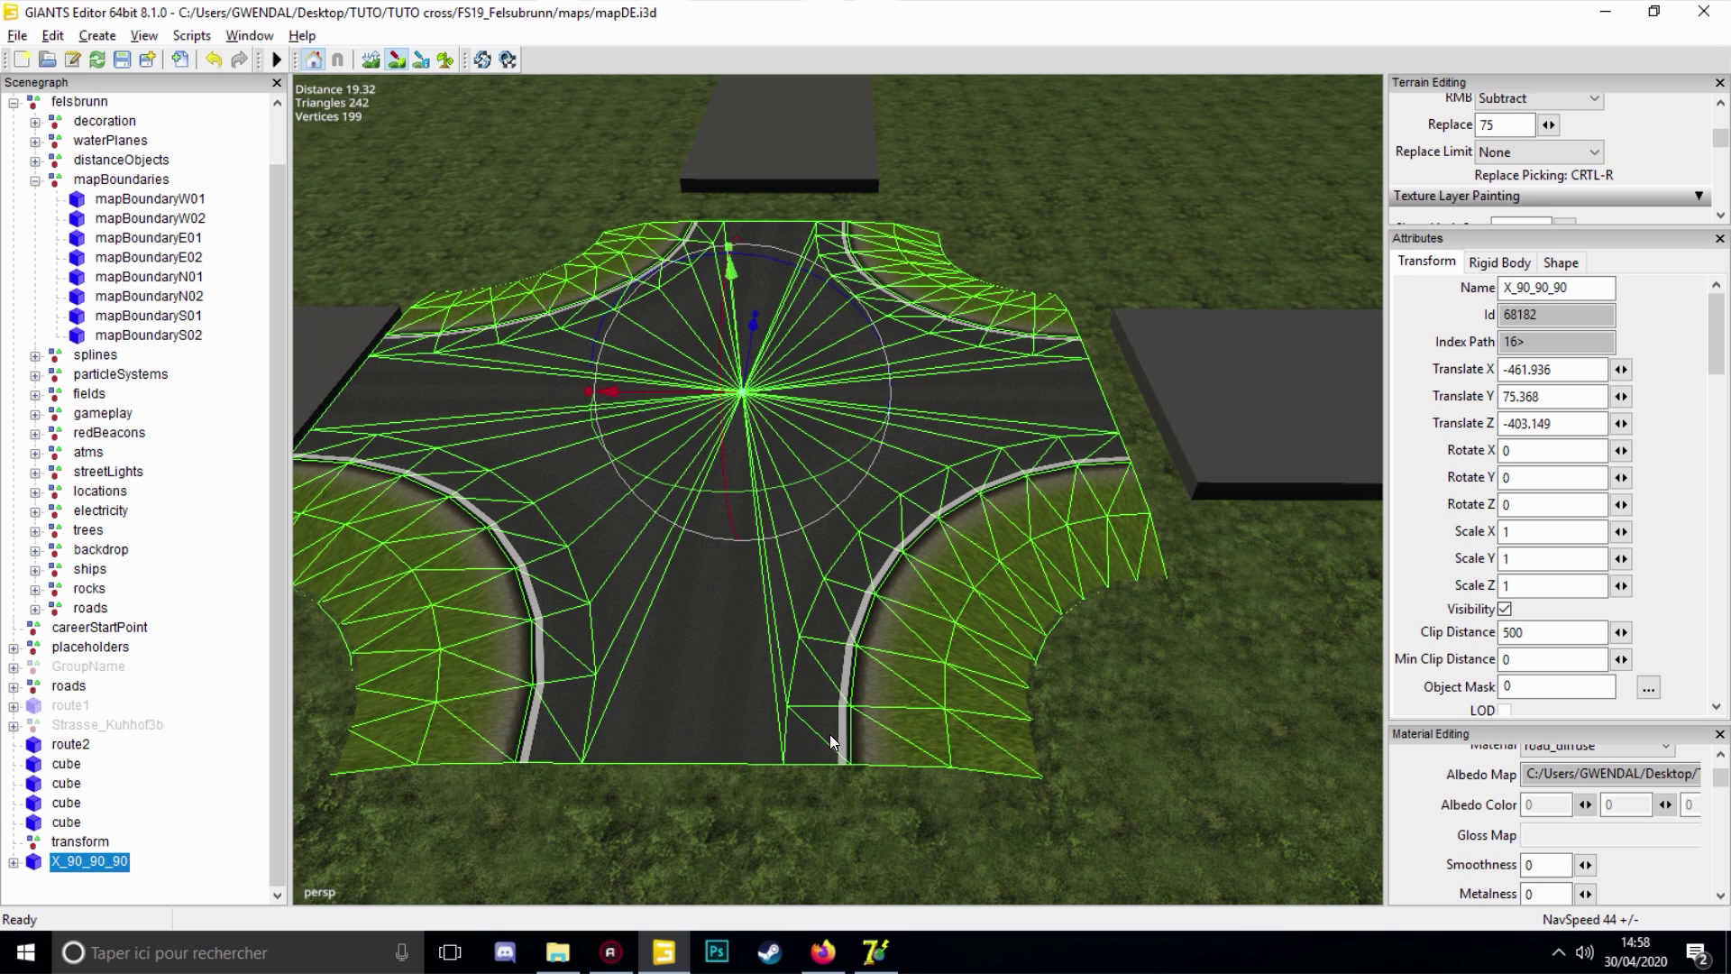
pyautogui.scroll(-5, 830, 734)
pyautogui.scroll(1, 1007, 476)
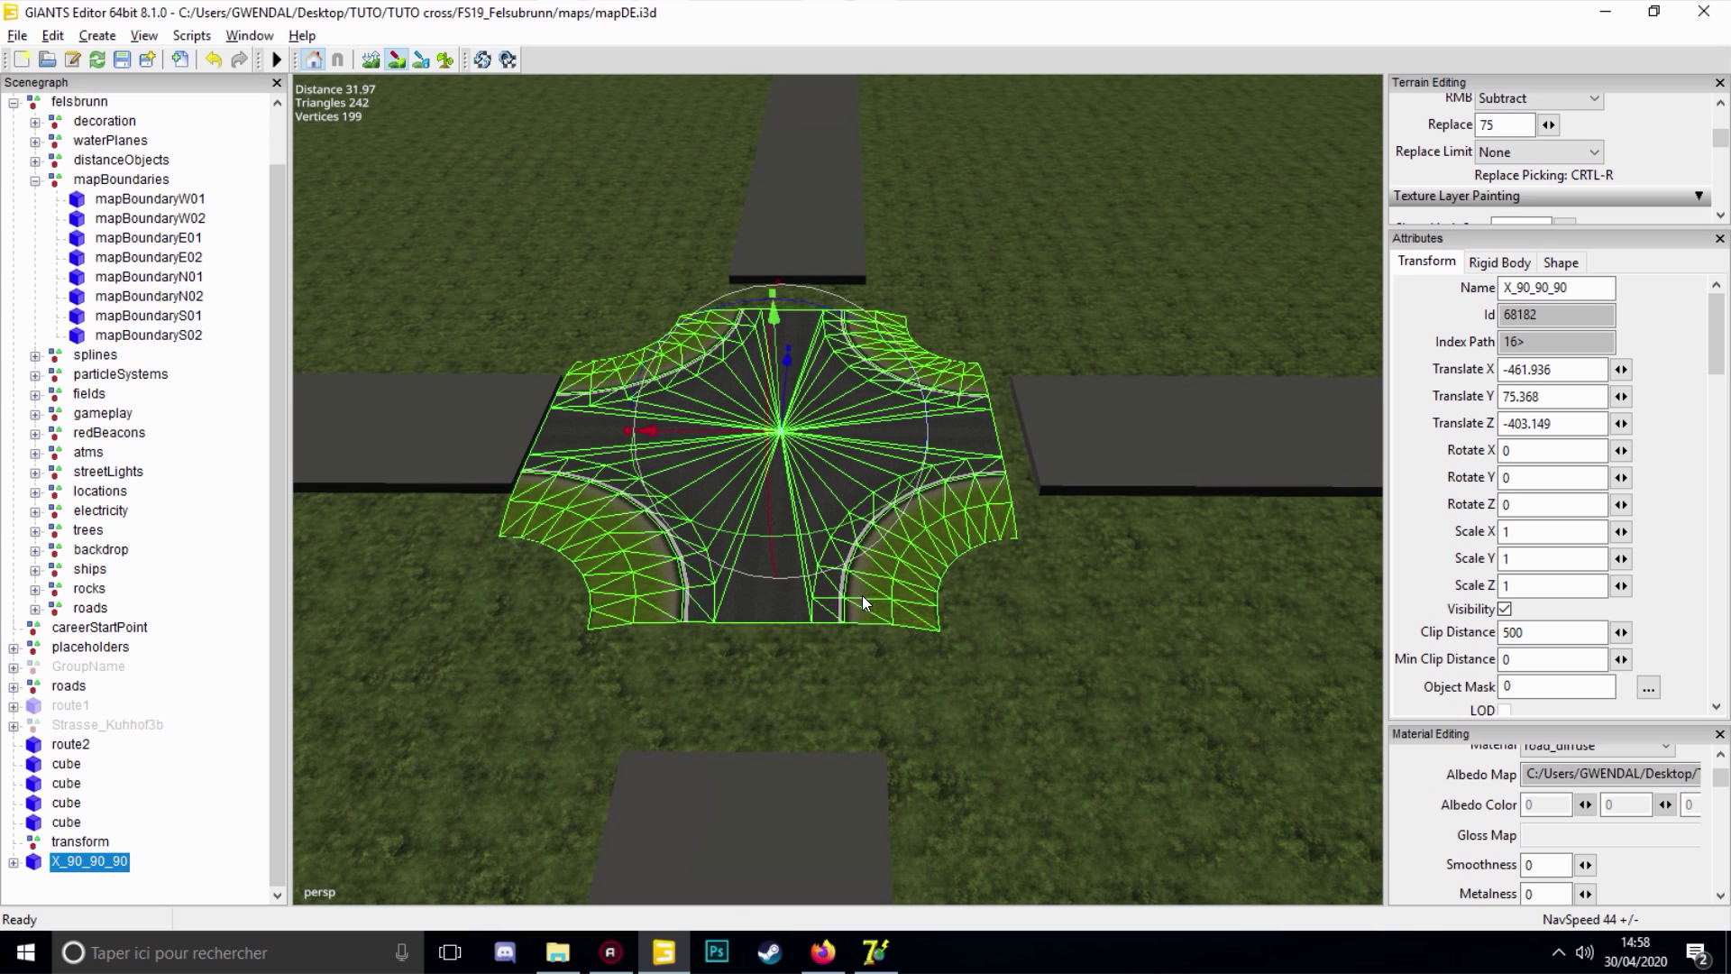
pyautogui.scroll(4, 948, 602)
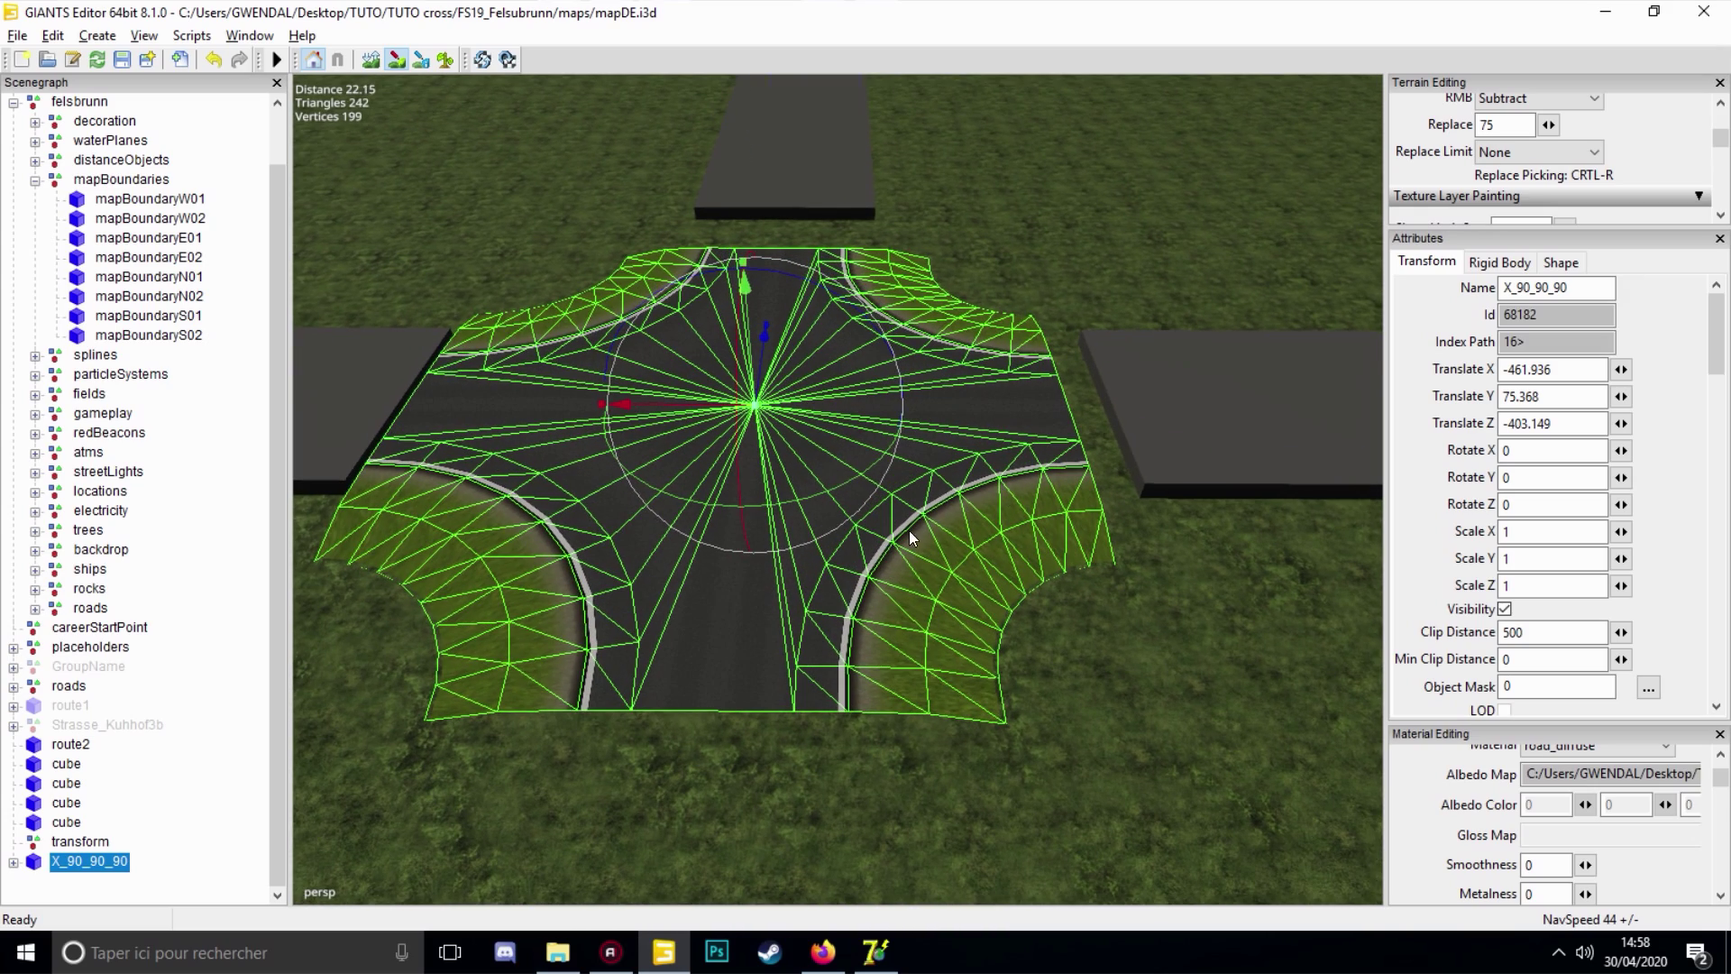
pyautogui.keyDown('alt'); pyautogui.moveTo(748, 377); pyautogui.dragTo(670, 325); pyautogui.keyUp('alt')
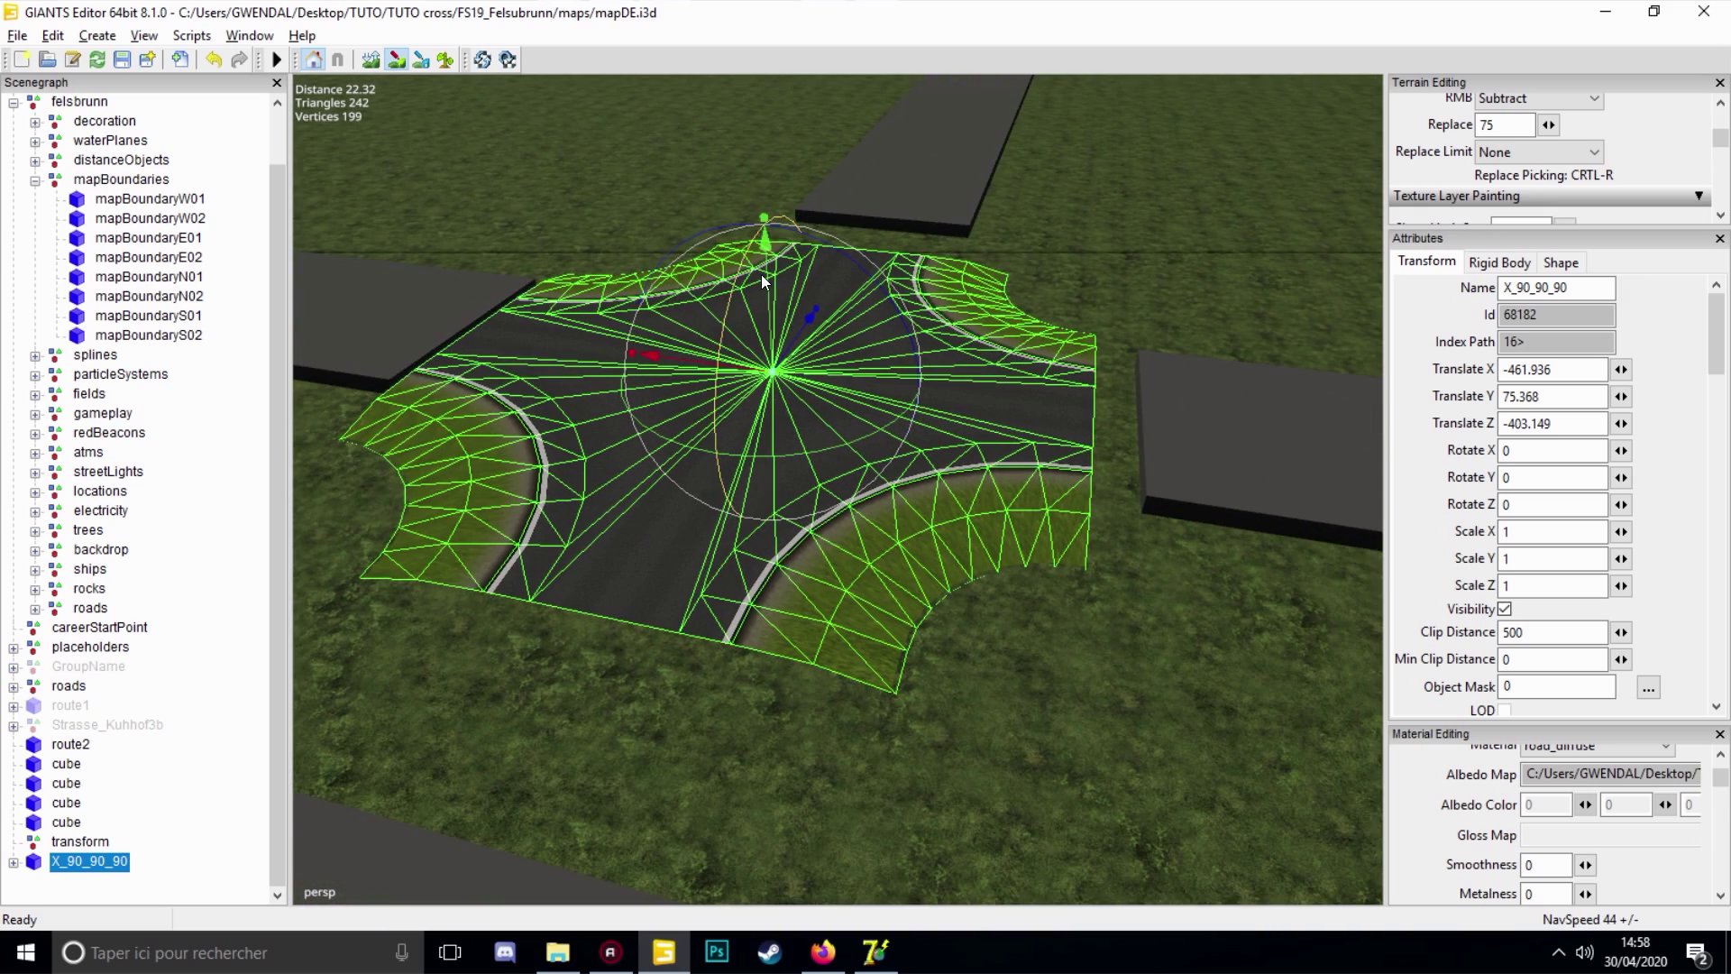
pyautogui.moveTo(762, 274); pyautogui.dragTo(1116, 258)
pyautogui.scroll(4, 775, 274)
pyautogui.scroll(-5, 890, 339)
pyautogui.keyDown('alt'); pyautogui.moveTo(891, 339); pyautogui.dragTo(945, 371, button='middle'); pyautogui.keyUp('alt')
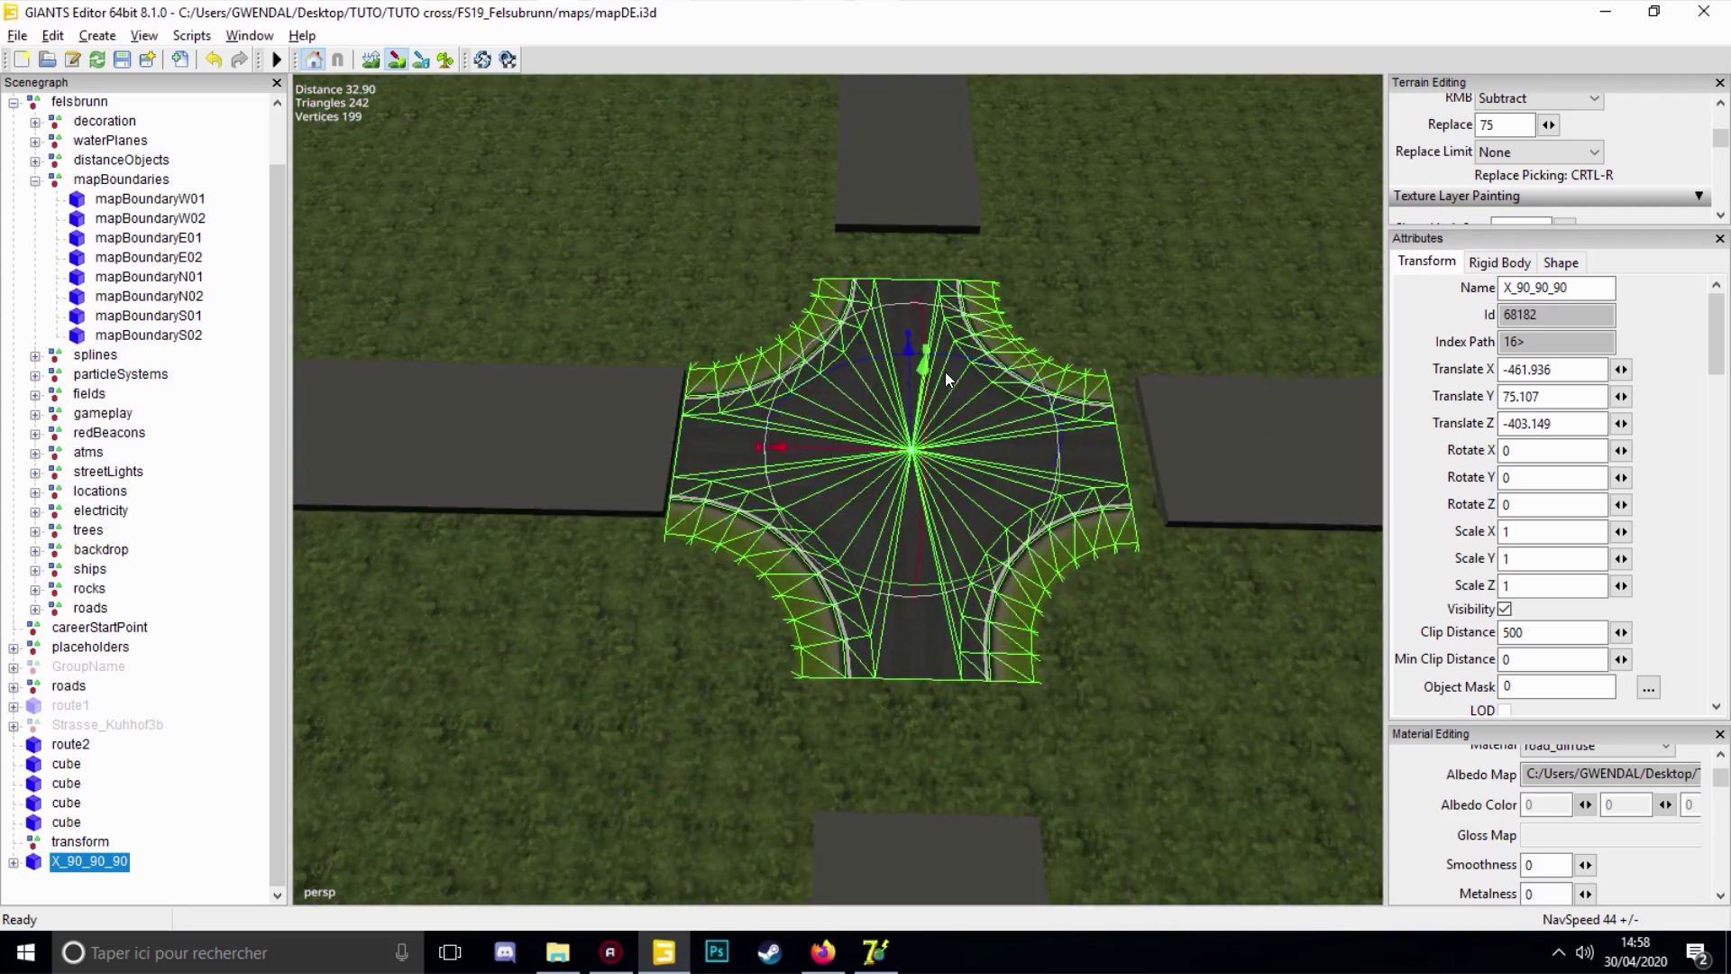
# Examine up close how the crossing's edges line up with the surrounding road ends
pyautogui.scroll(4, 847, 279)
pyautogui.scroll(4, 849, 281)
pyautogui.keyDown('alt'); pyautogui.moveTo(863, 238); pyautogui.dragTo(1046, 203); pyautogui.keyUp('alt')
pyautogui.scroll(-5, 658, 566)
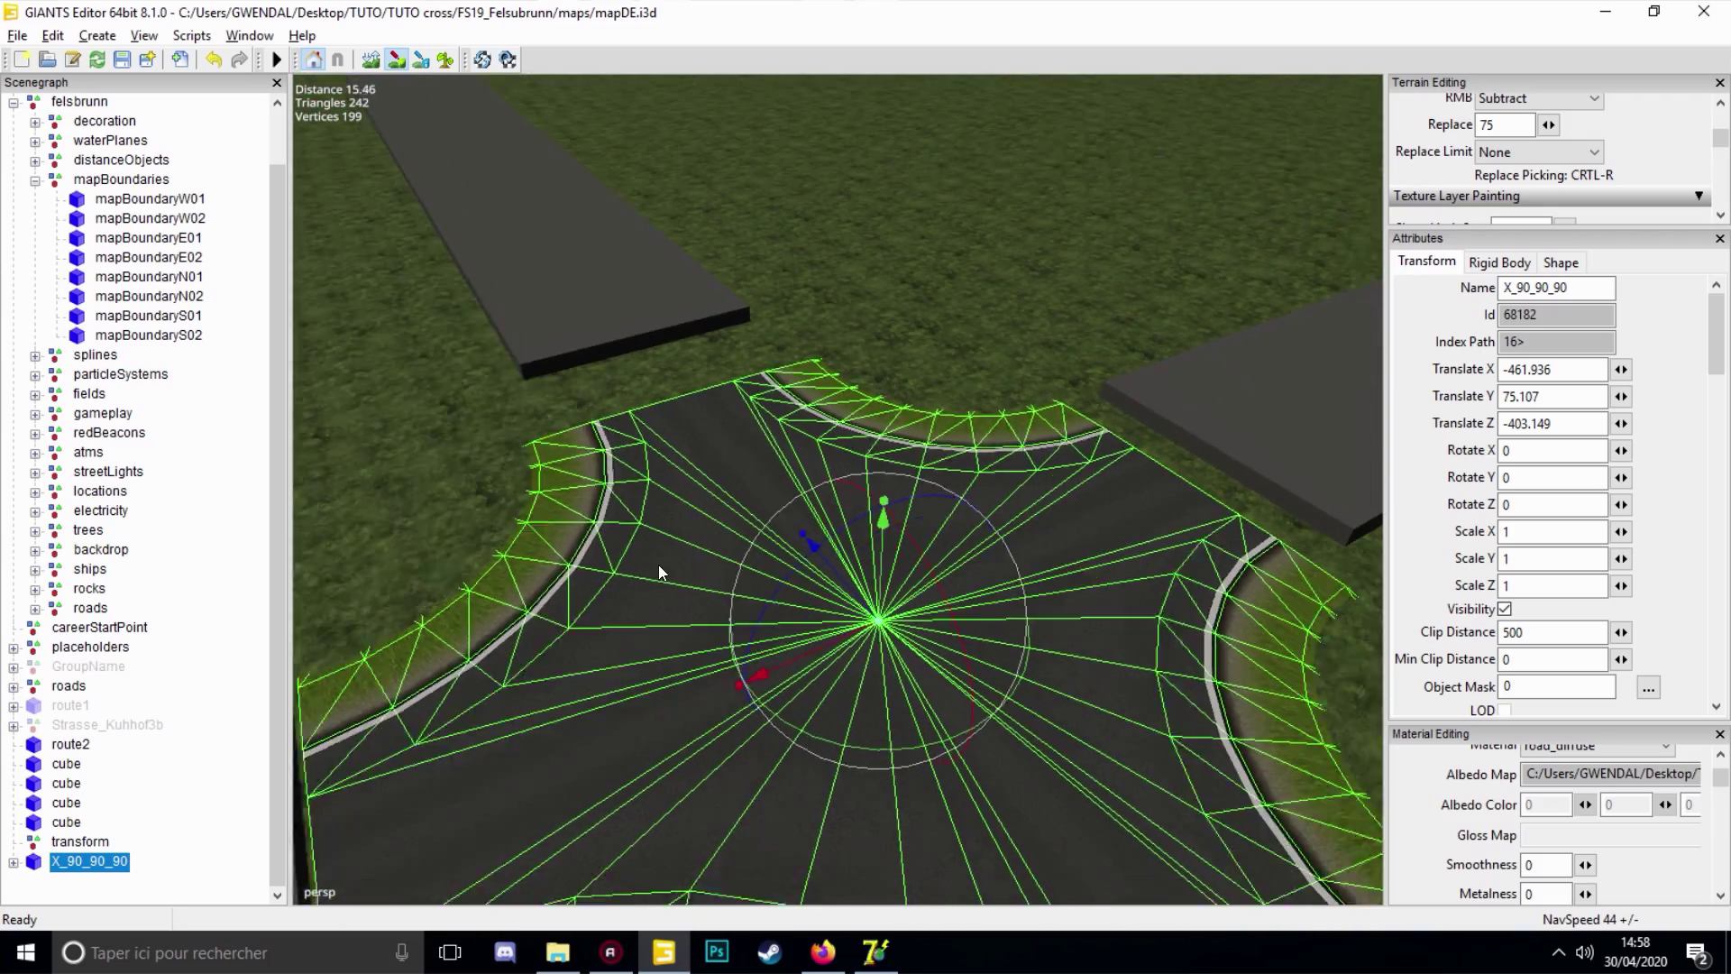
pyautogui.scroll(3, 631, 712)
pyautogui.click(986, 285)
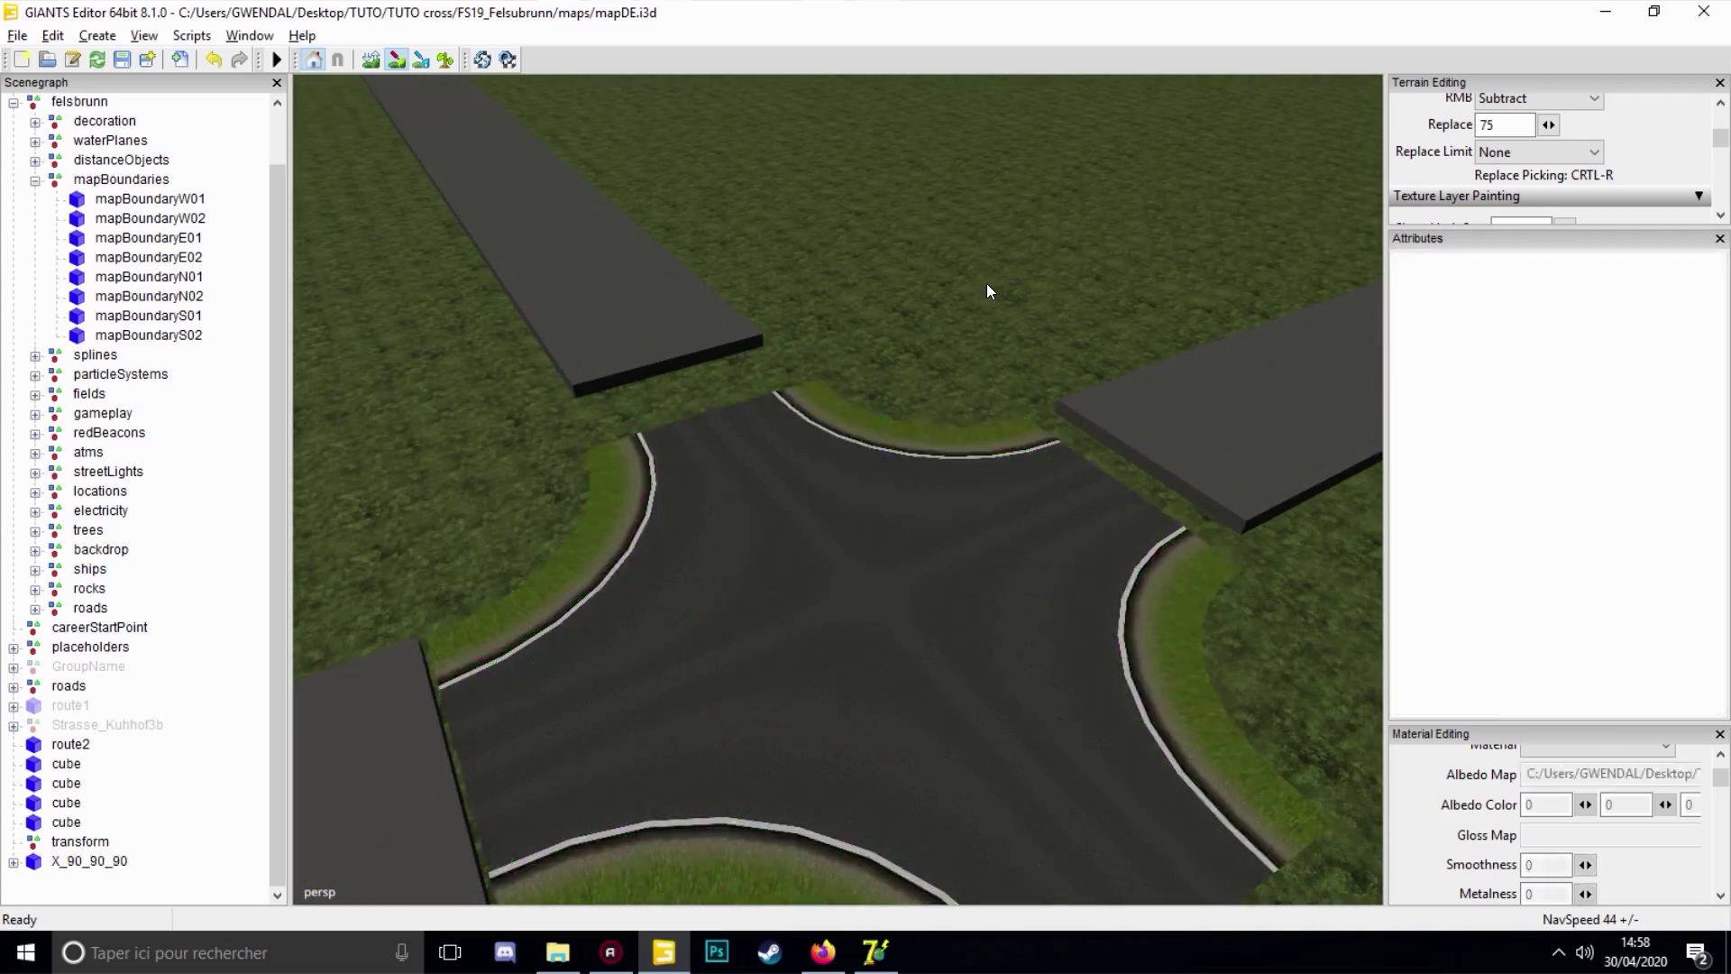
pyautogui.scroll(-5, 938, 360)
pyautogui.keyDown('alt'); pyautogui.moveTo(894, 412); pyautogui.dragTo(885, 347, button='middle'); pyautogui.keyUp('alt')
# Move the road cube at X -462.046 up to the crossing's edge, at a Translate Z of -464.091
pyautogui.click(1026, 762)
pyautogui.press('f')
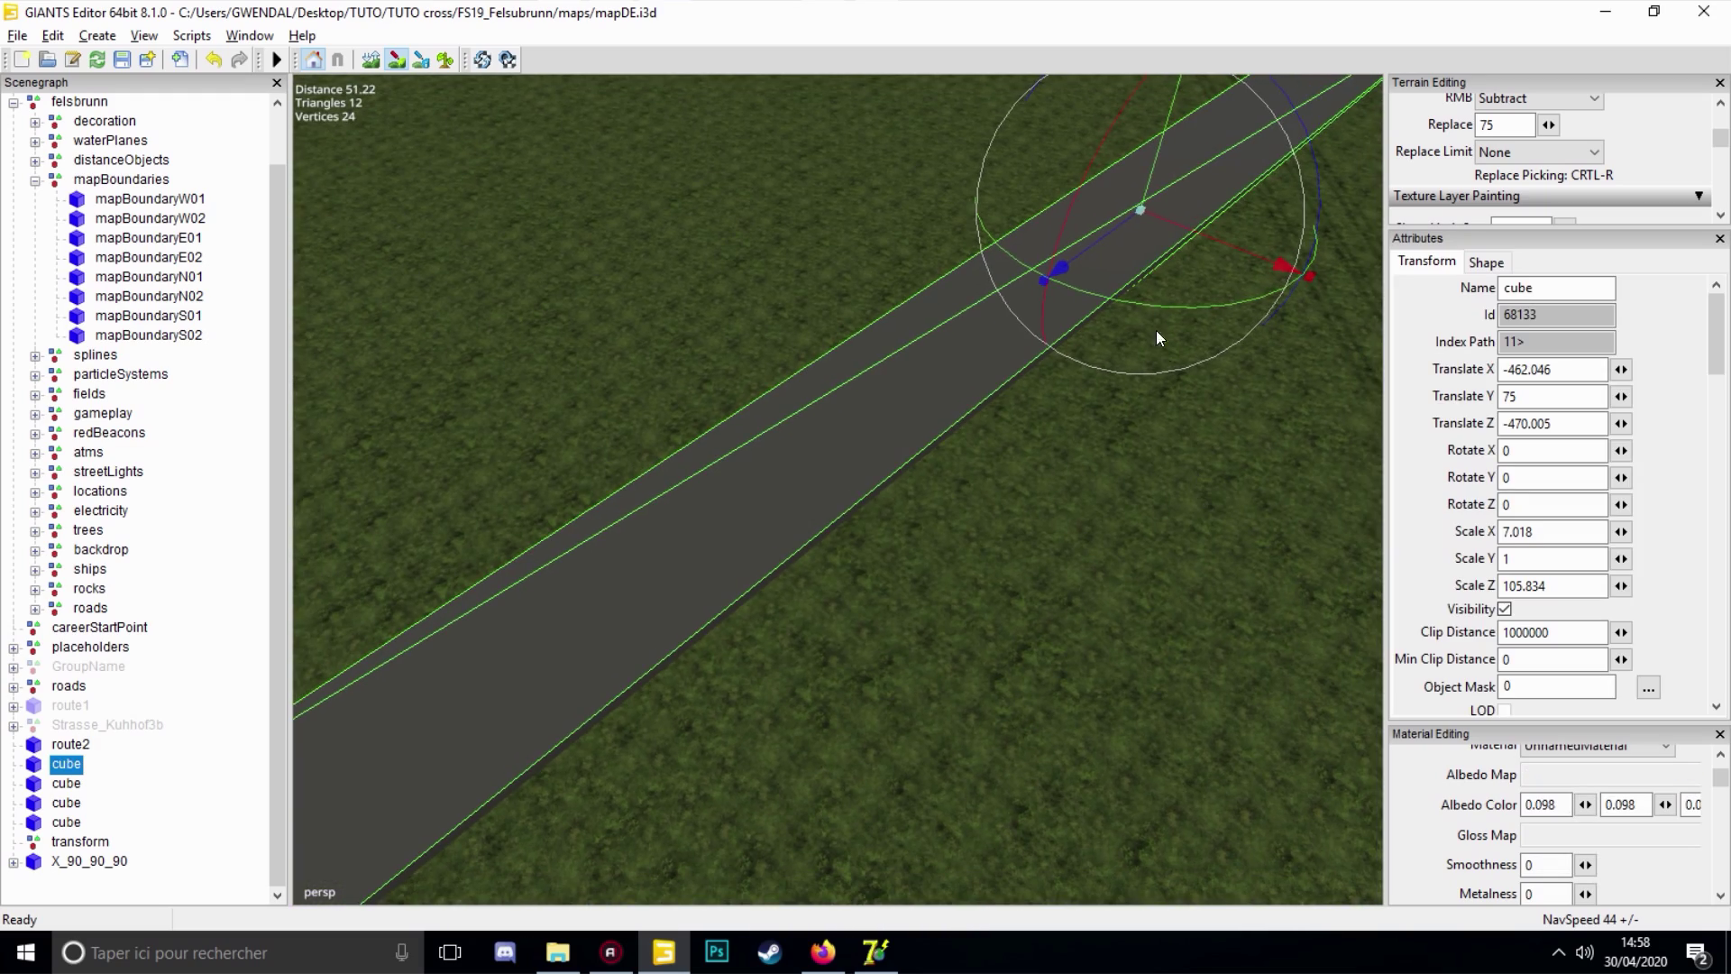
pyautogui.keyDown('alt'); pyautogui.moveTo(905, 307); pyautogui.dragTo(854, 395); pyautogui.keyUp('alt')
pyautogui.scroll(3, 687, 290)
pyautogui.moveTo(1155, 459); pyautogui.dragTo(832, 401, button='right')
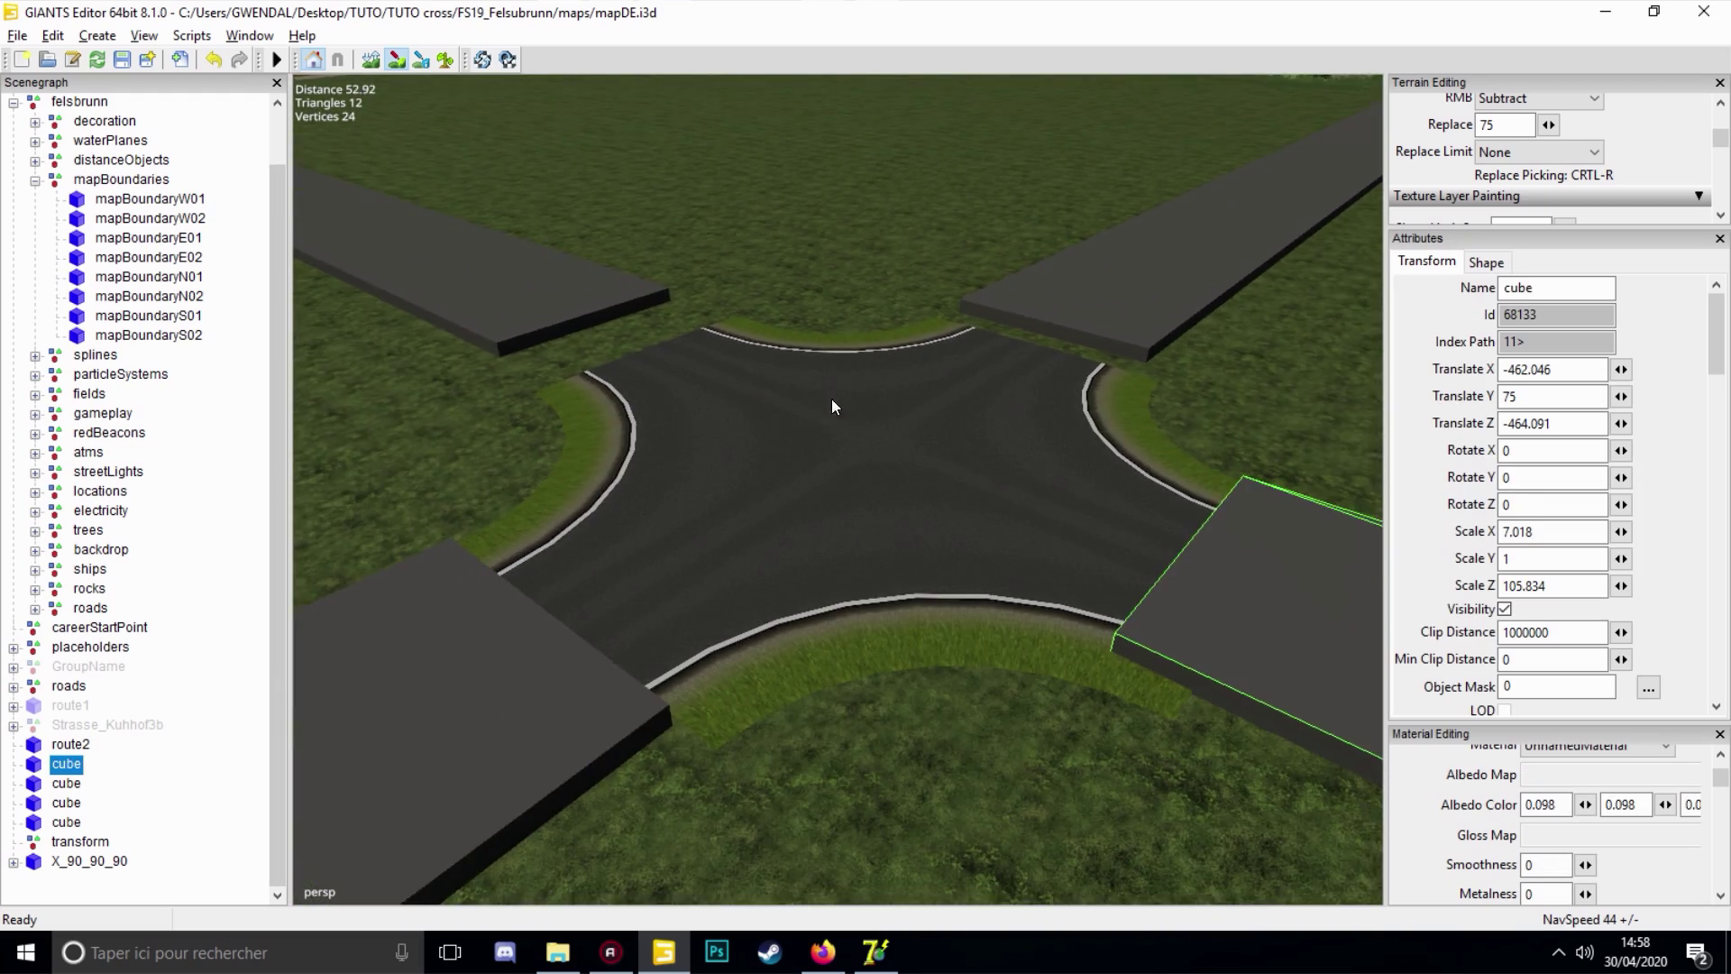
# Select the X_90_90_90 crossing between the roads and delete it
pyautogui.click(1037, 505)
pyautogui.keyDown('alt'); pyautogui.moveTo(1037, 504); pyautogui.dragTo(995, 515); pyautogui.keyUp('alt')
pyautogui.press('f')
pyautogui.scroll(-3, 1089, 502)
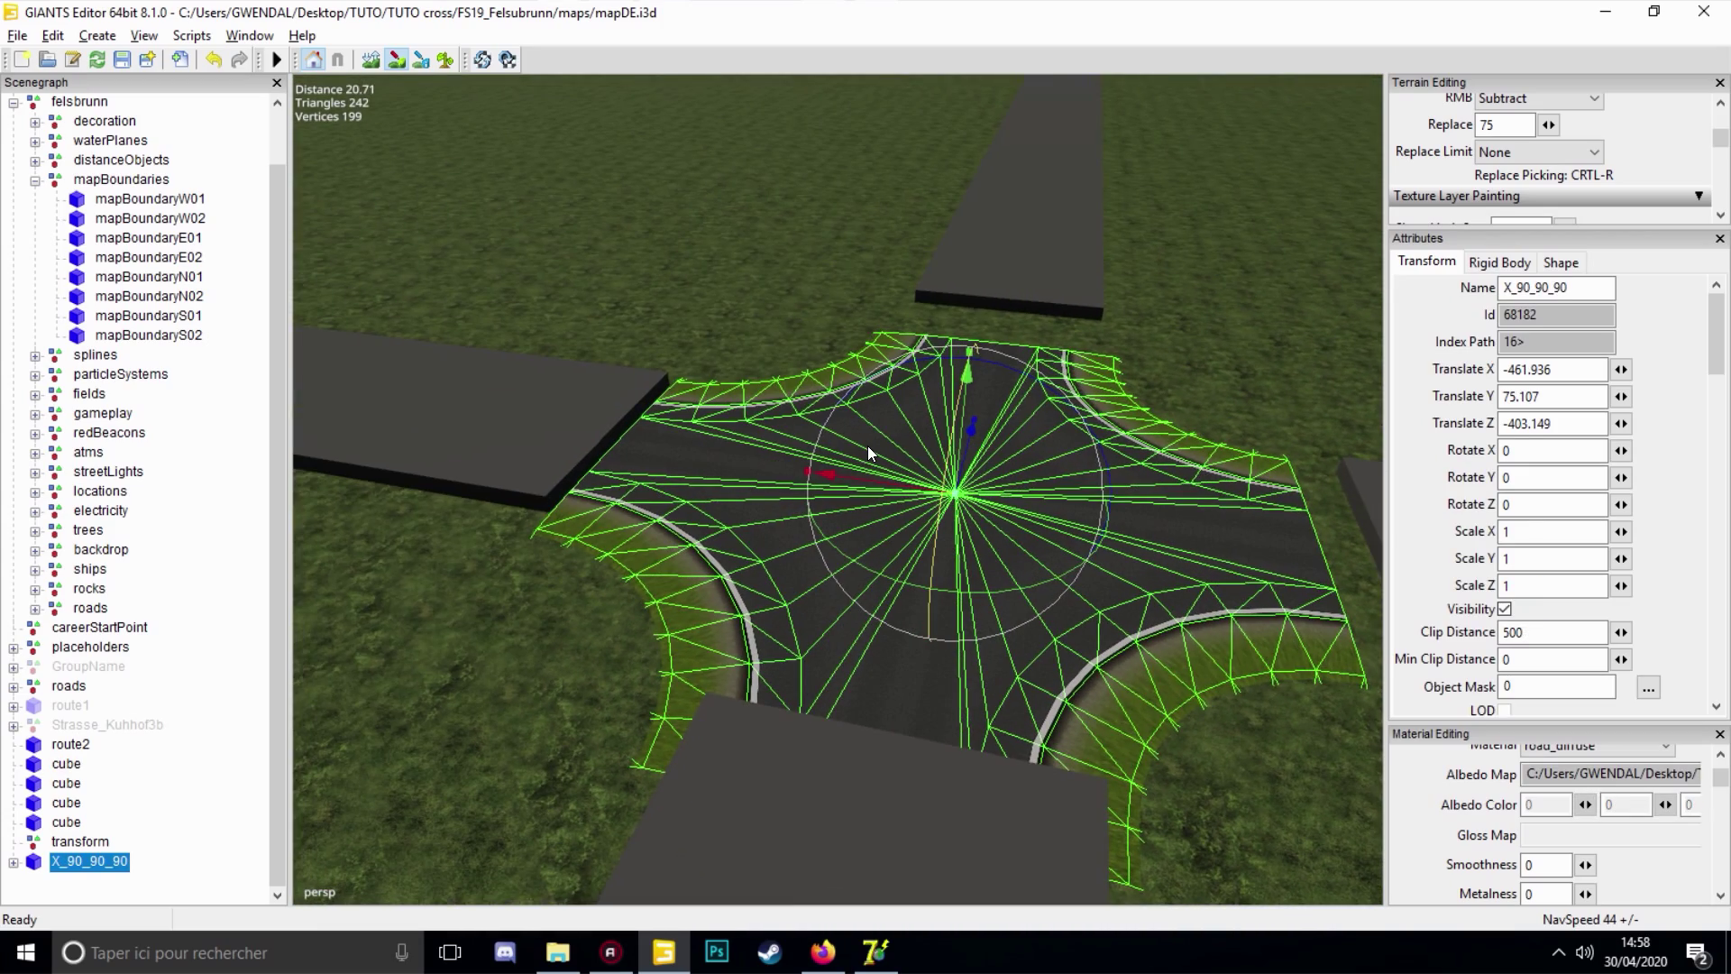
pyautogui.scroll(-5, 867, 445)
pyautogui.press('Delete')
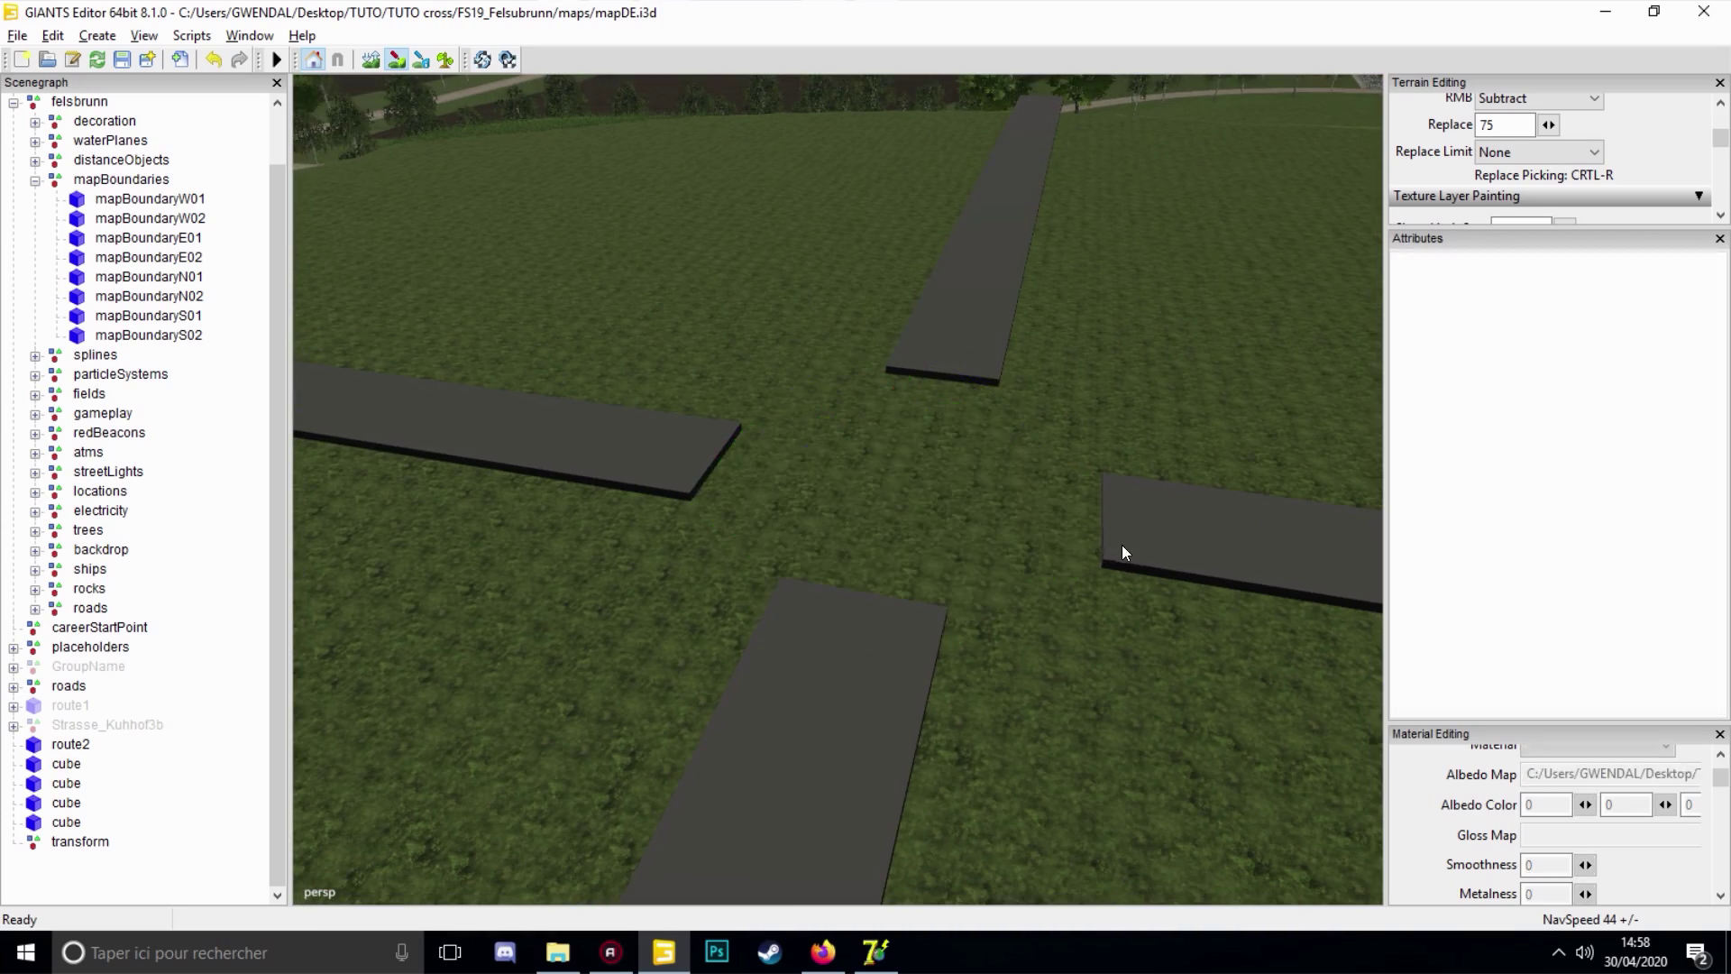
# Hide the road cube at X -524.489 to leave three roads, and clear the selection
pyautogui.click(1123, 551)
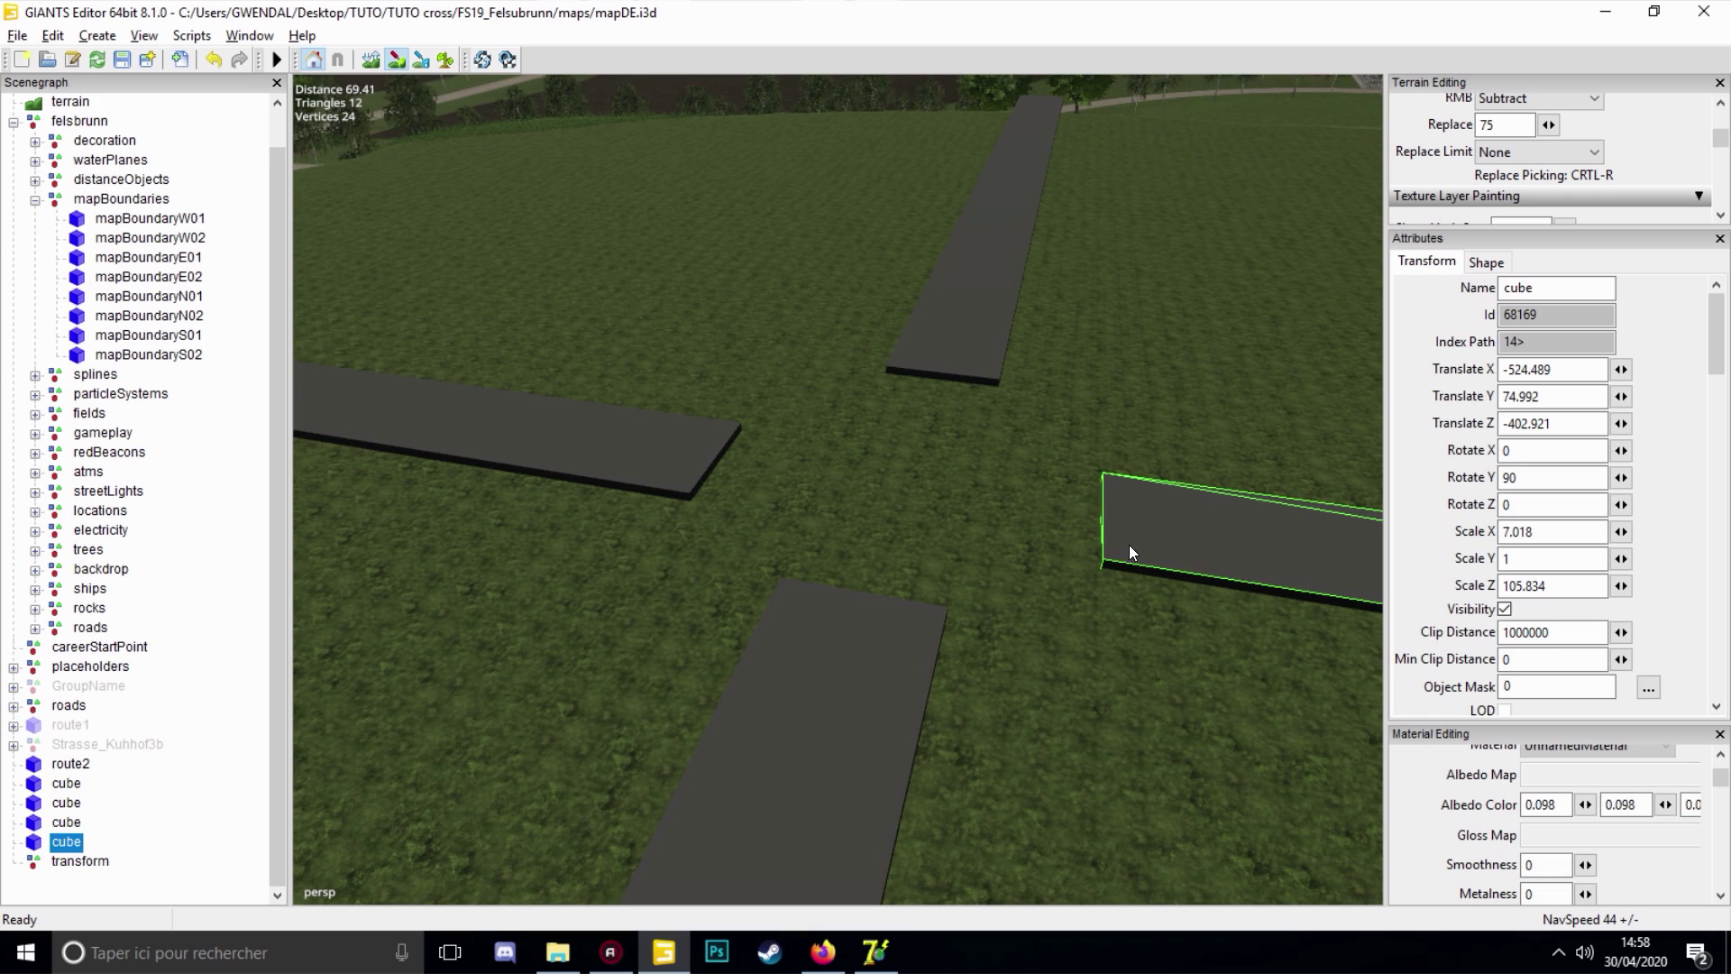
pyautogui.click(1504, 608)
pyautogui.click(923, 343)
pyautogui.click(810, 590)
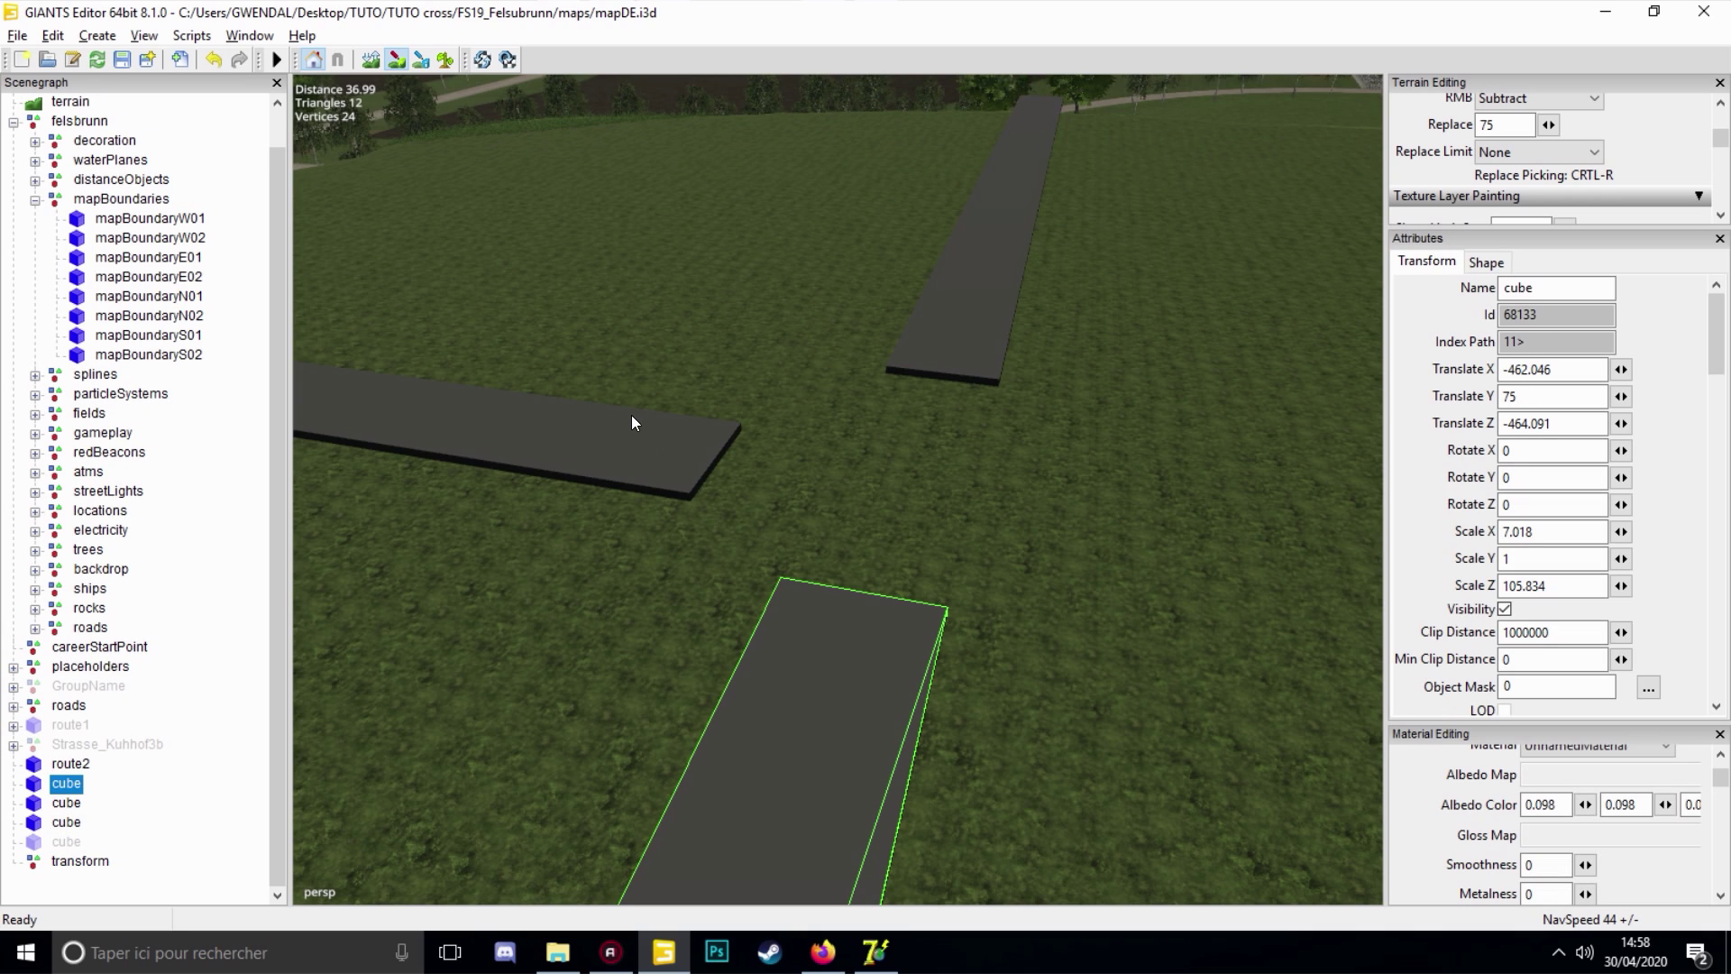
pyautogui.keyDown('ctrl'); pyautogui.click(631, 414); pyautogui.keyUp('ctrl')
pyautogui.click(907, 491)
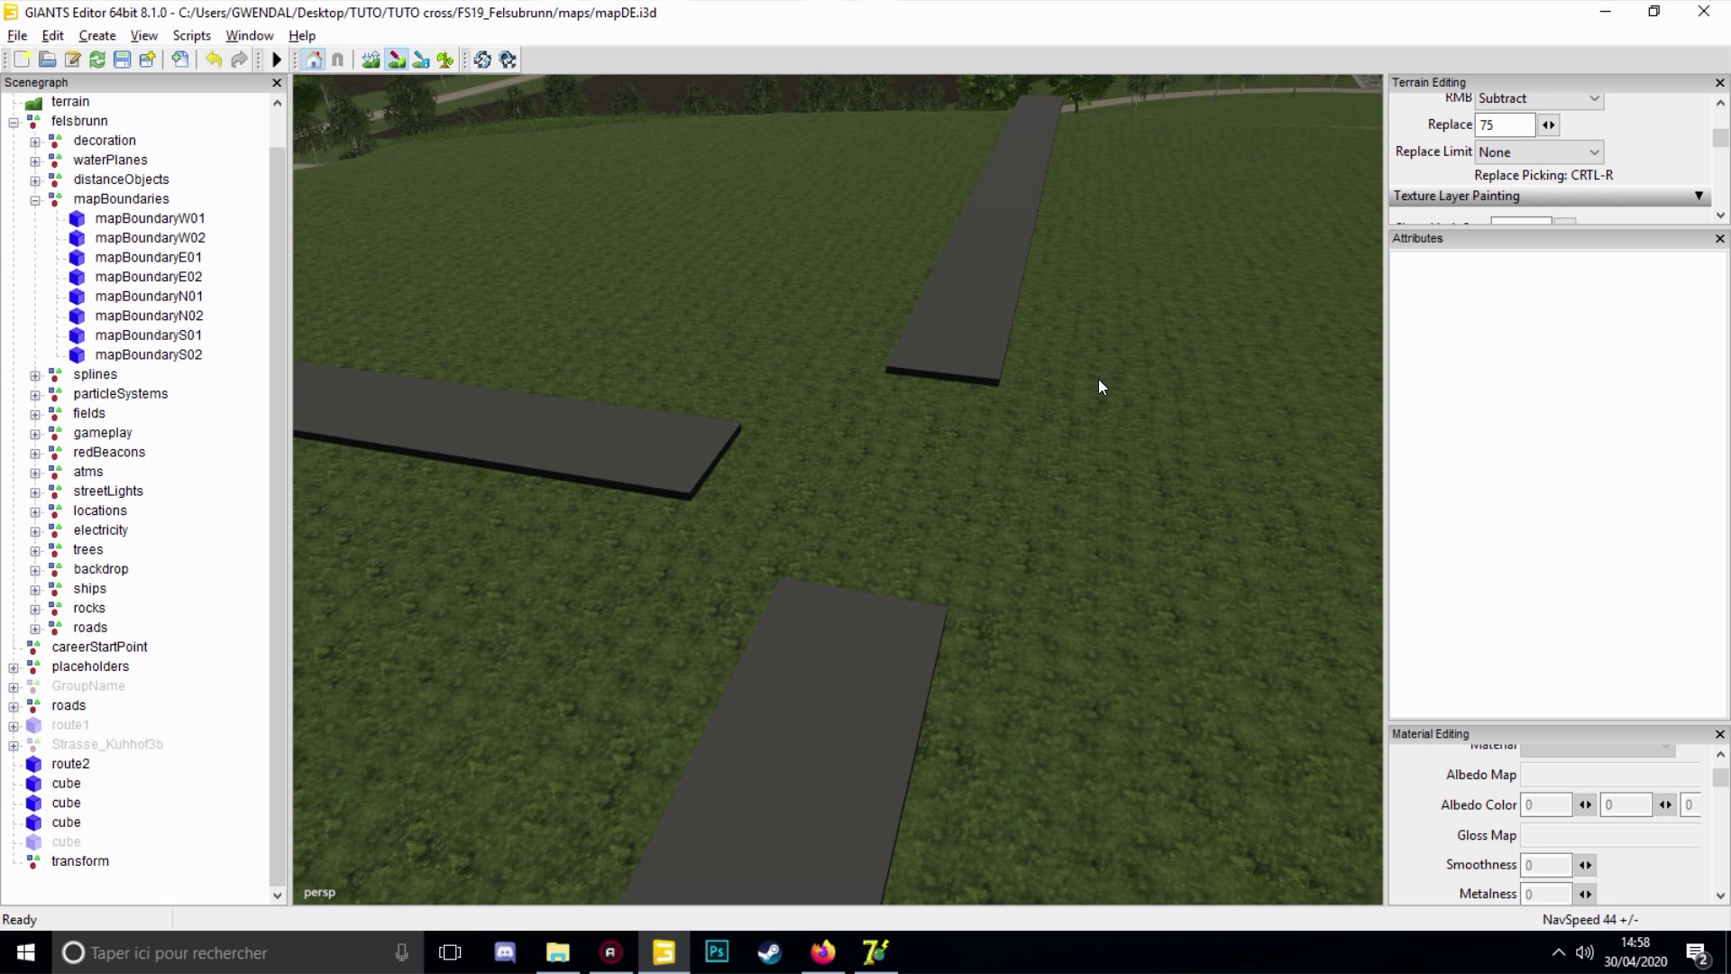
# Use Calculator to divide 360 by 4 for the branch angle of a four-way crossing
pyautogui.press('XF86Calculator')
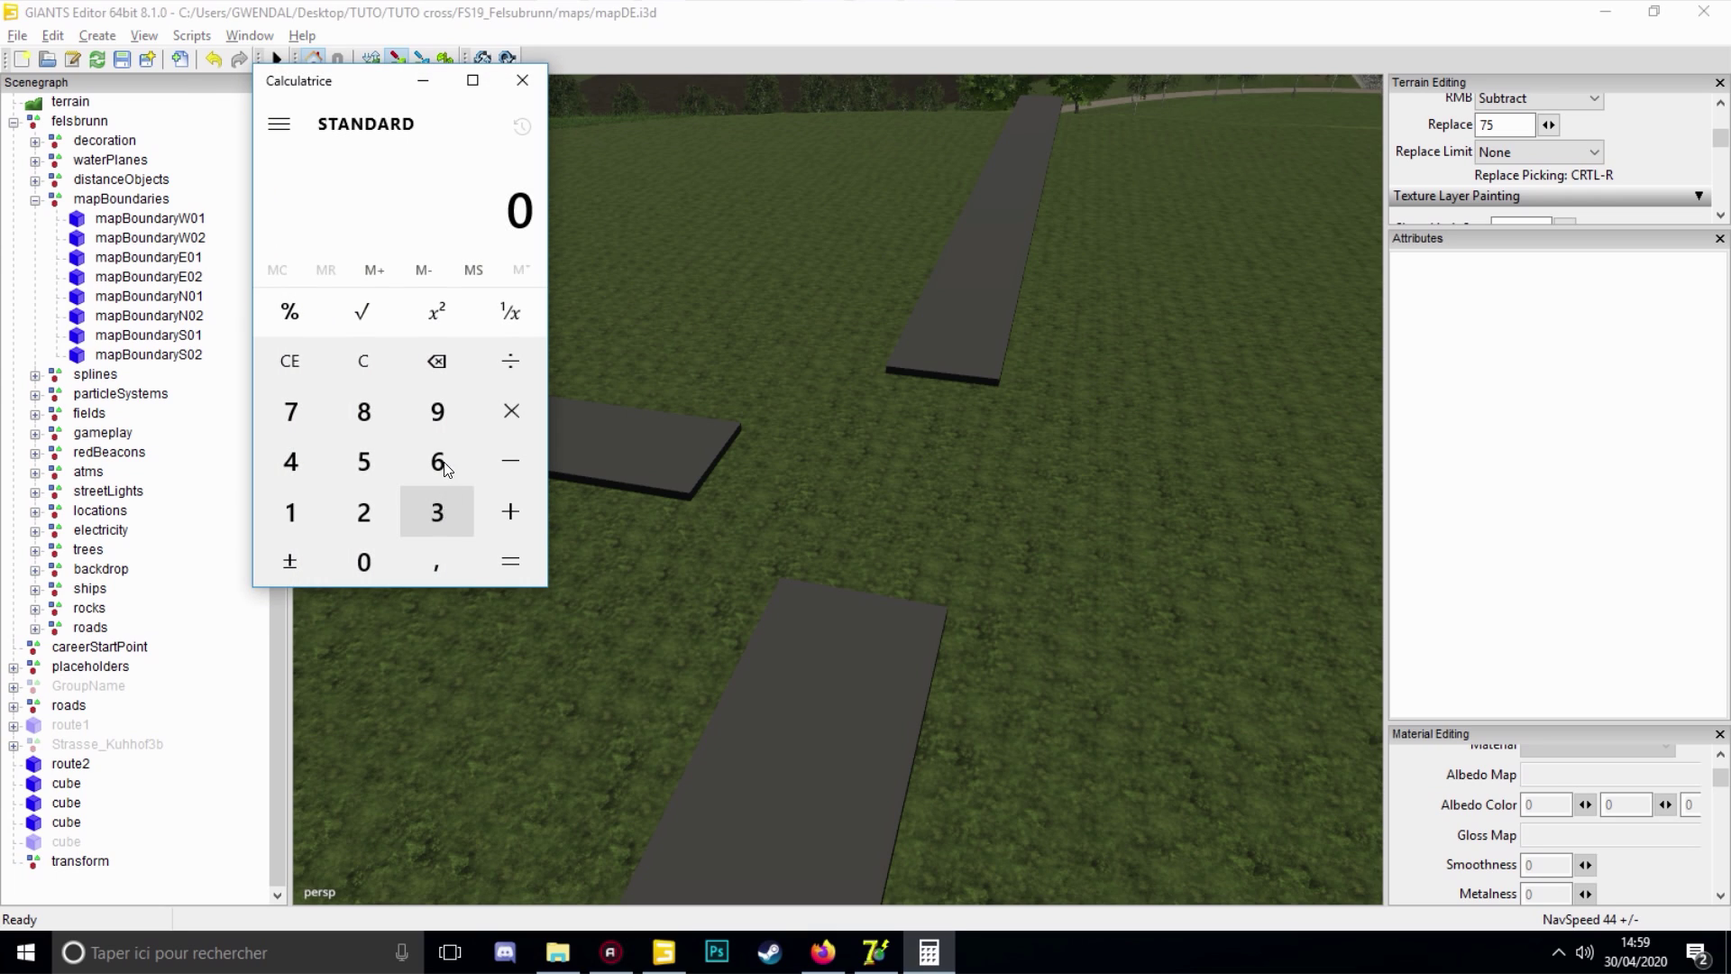
pyautogui.click(434, 500)
pyautogui.click(437, 460)
pyautogui.click(363, 560)
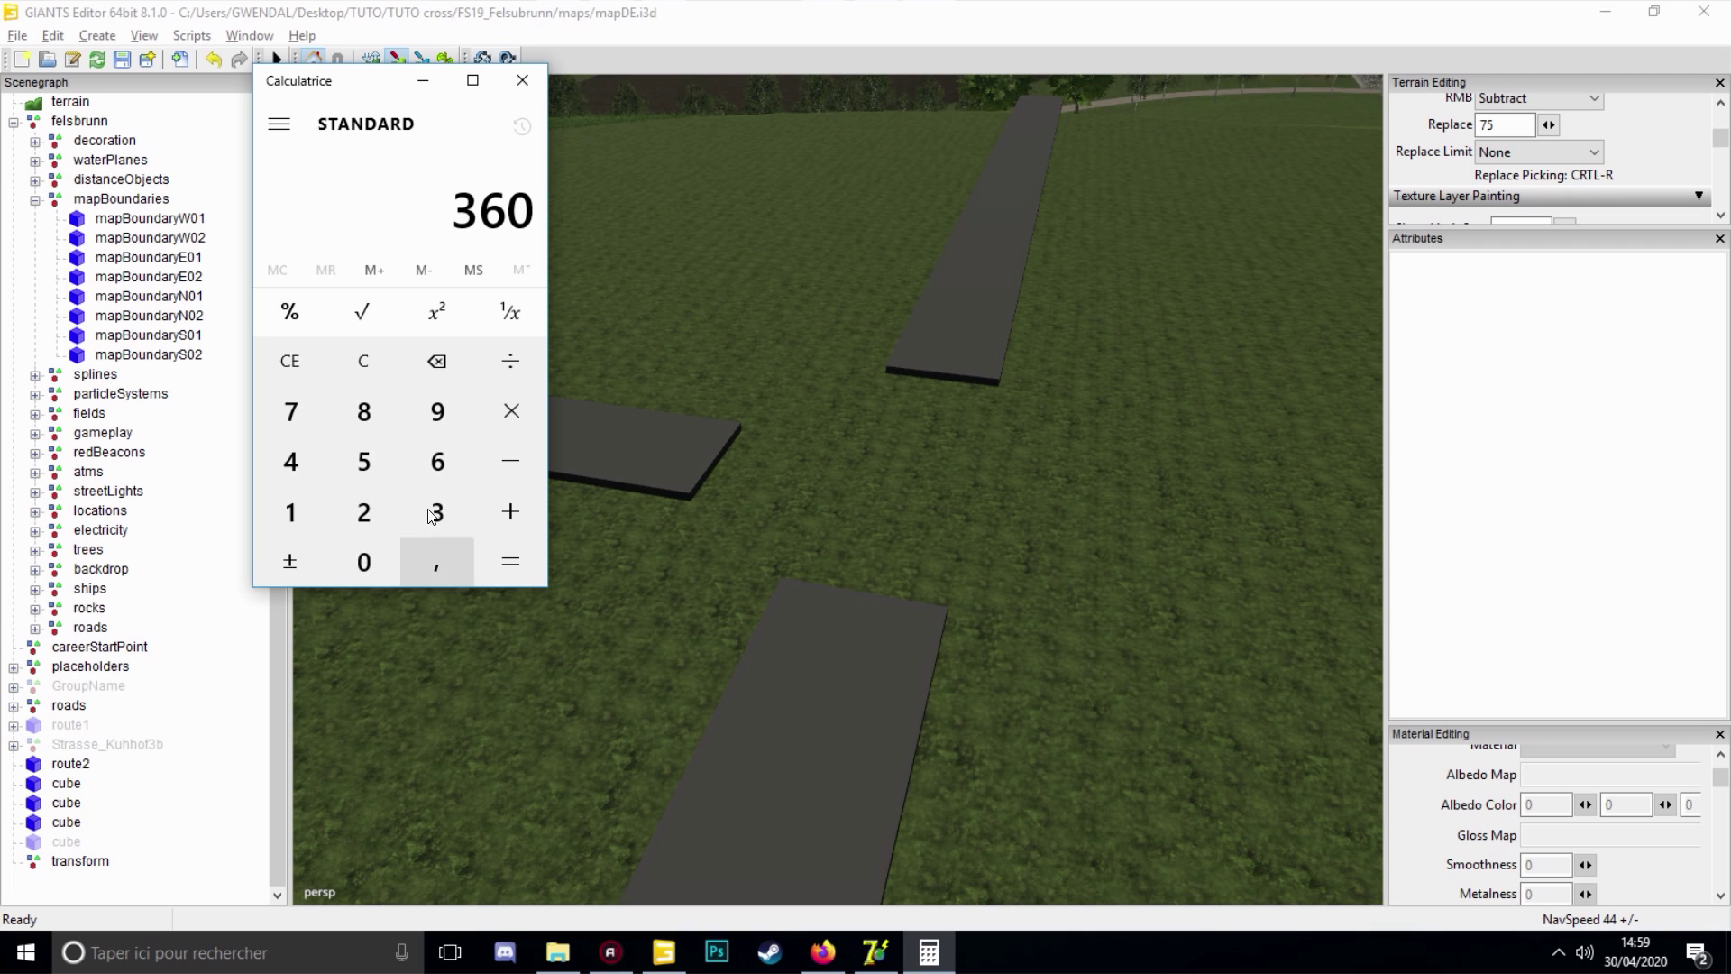
pyautogui.click(510, 360)
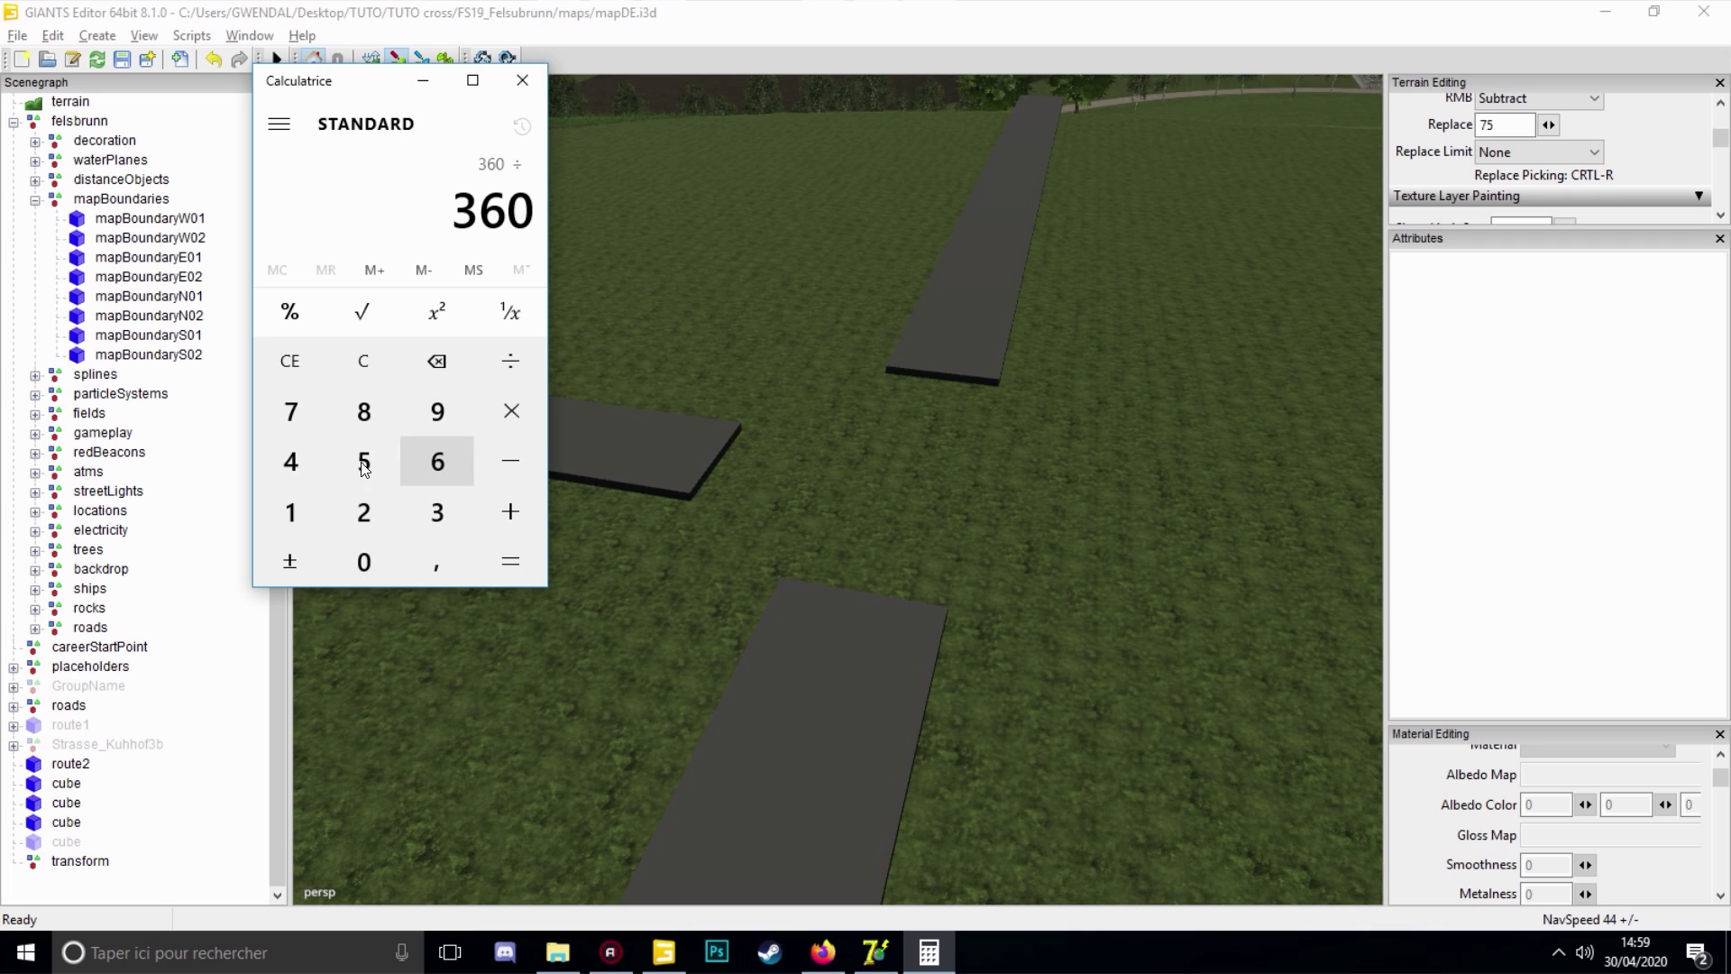
pyautogui.click(300, 463)
pyautogui.click(508, 565)
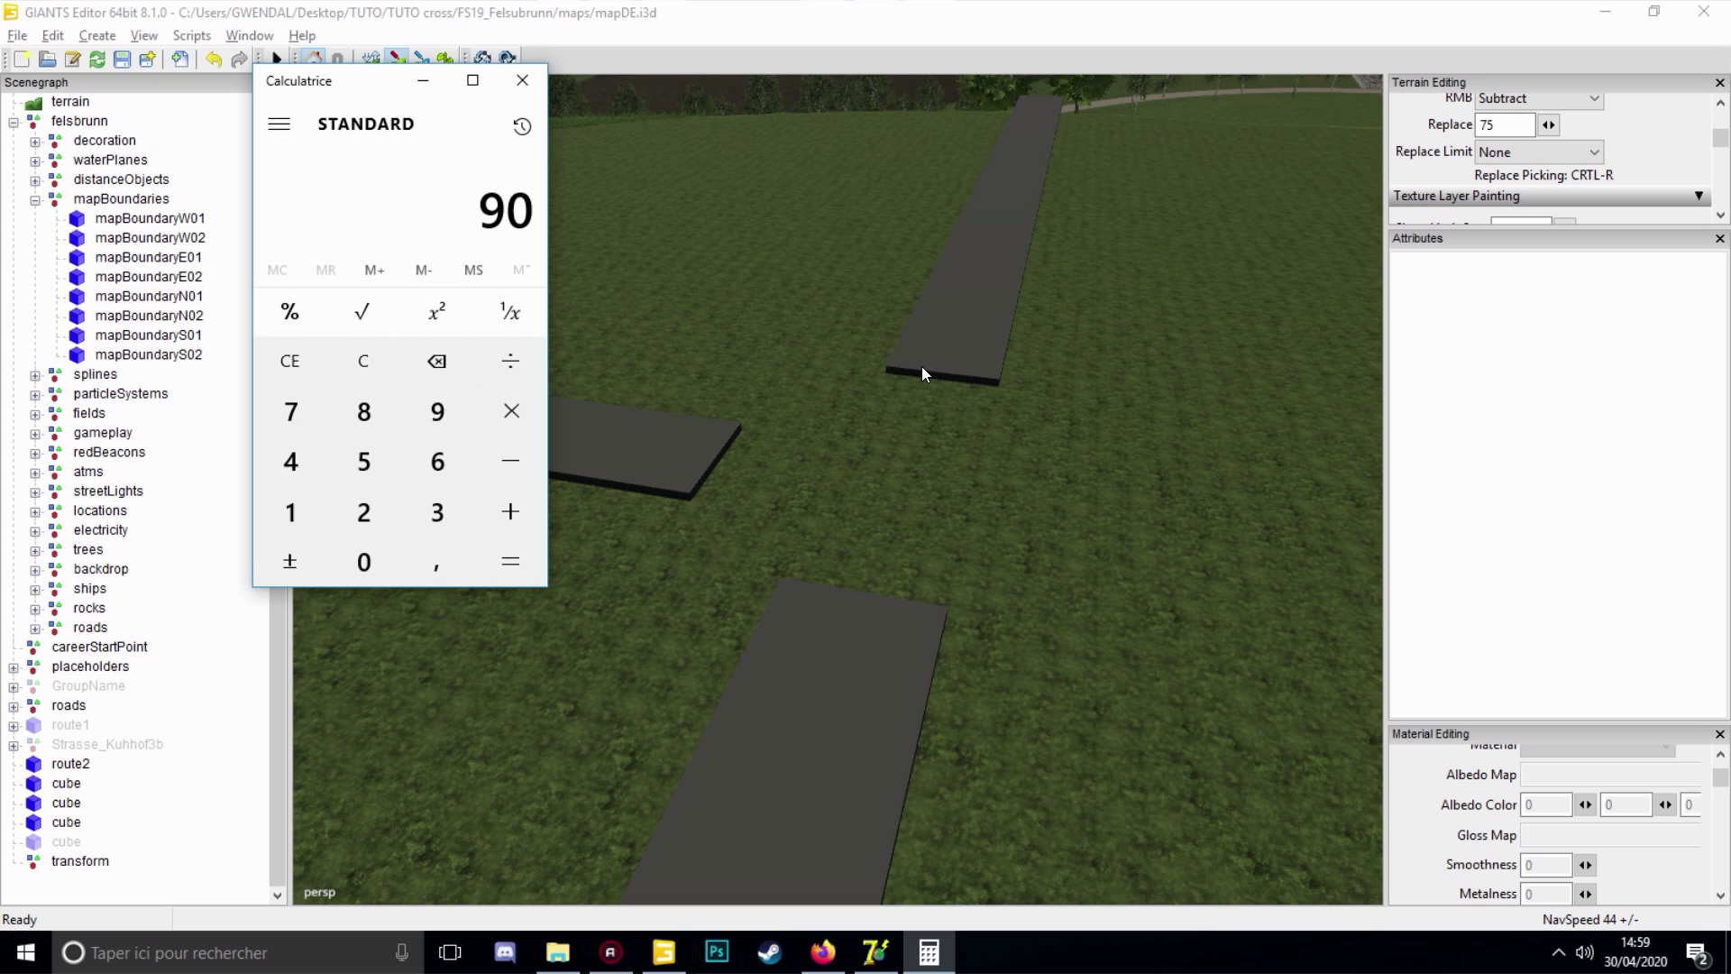
# Use Calculator to divide 360 by 3 for the branch angle of a three-way crossing
pyautogui.click(431, 514)
pyautogui.click(439, 456)
pyautogui.click(365, 557)
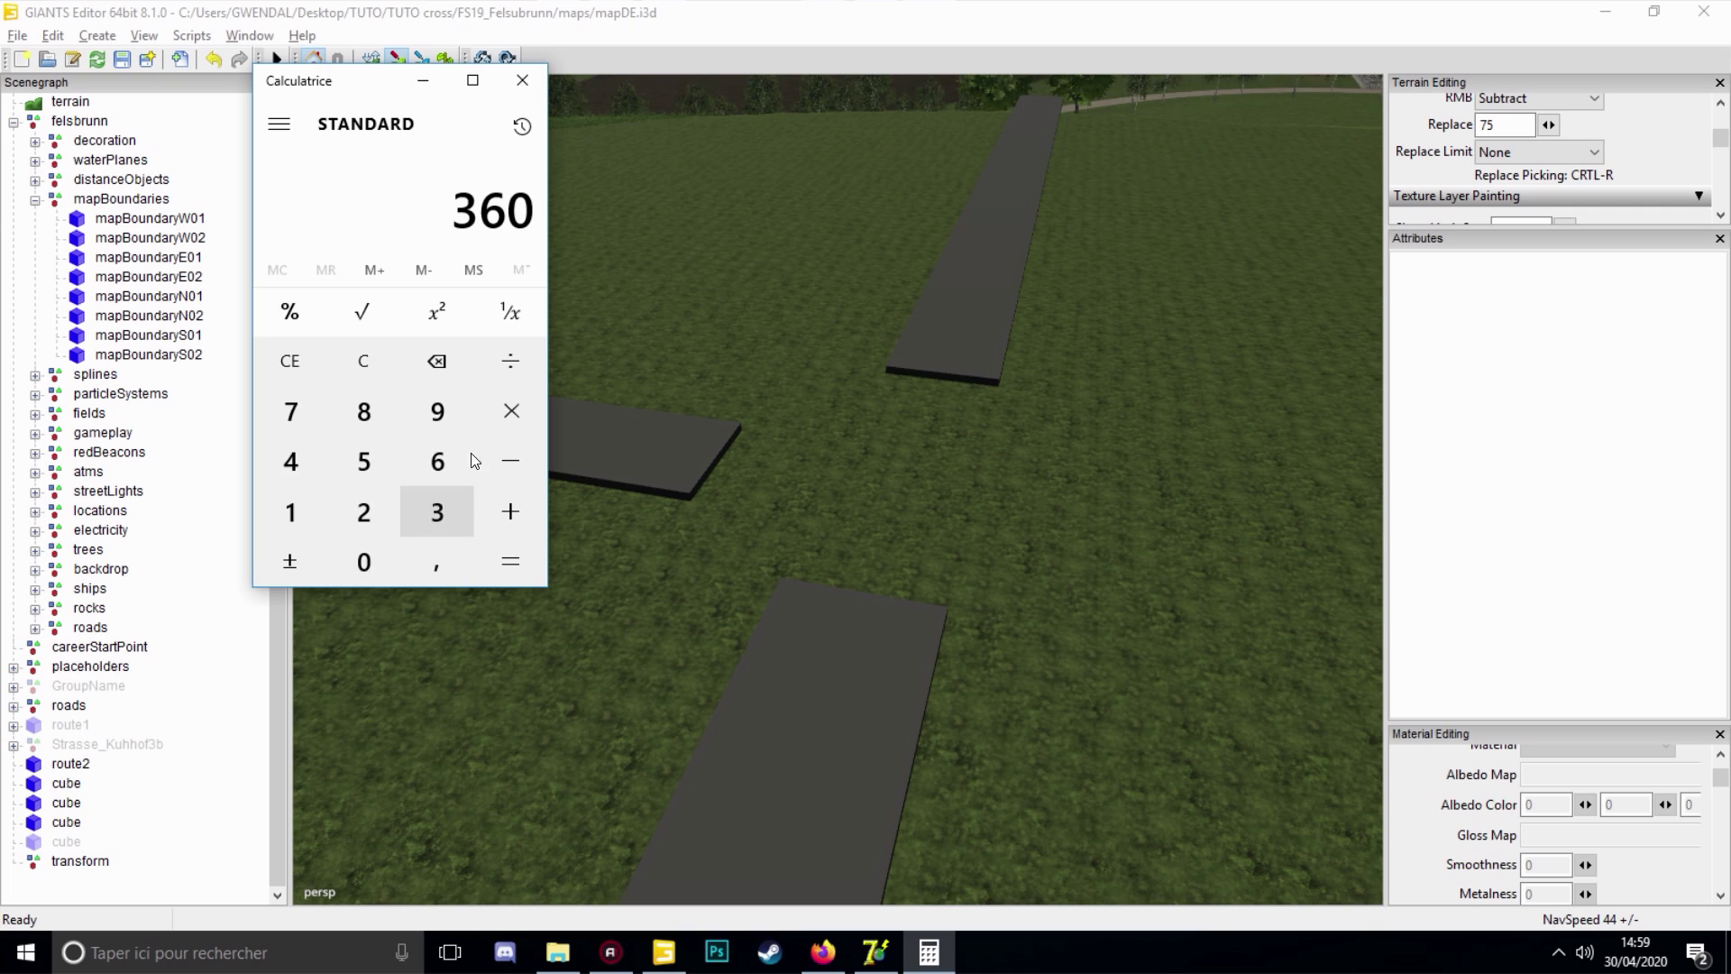
pyautogui.click(511, 360)
pyautogui.click(437, 512)
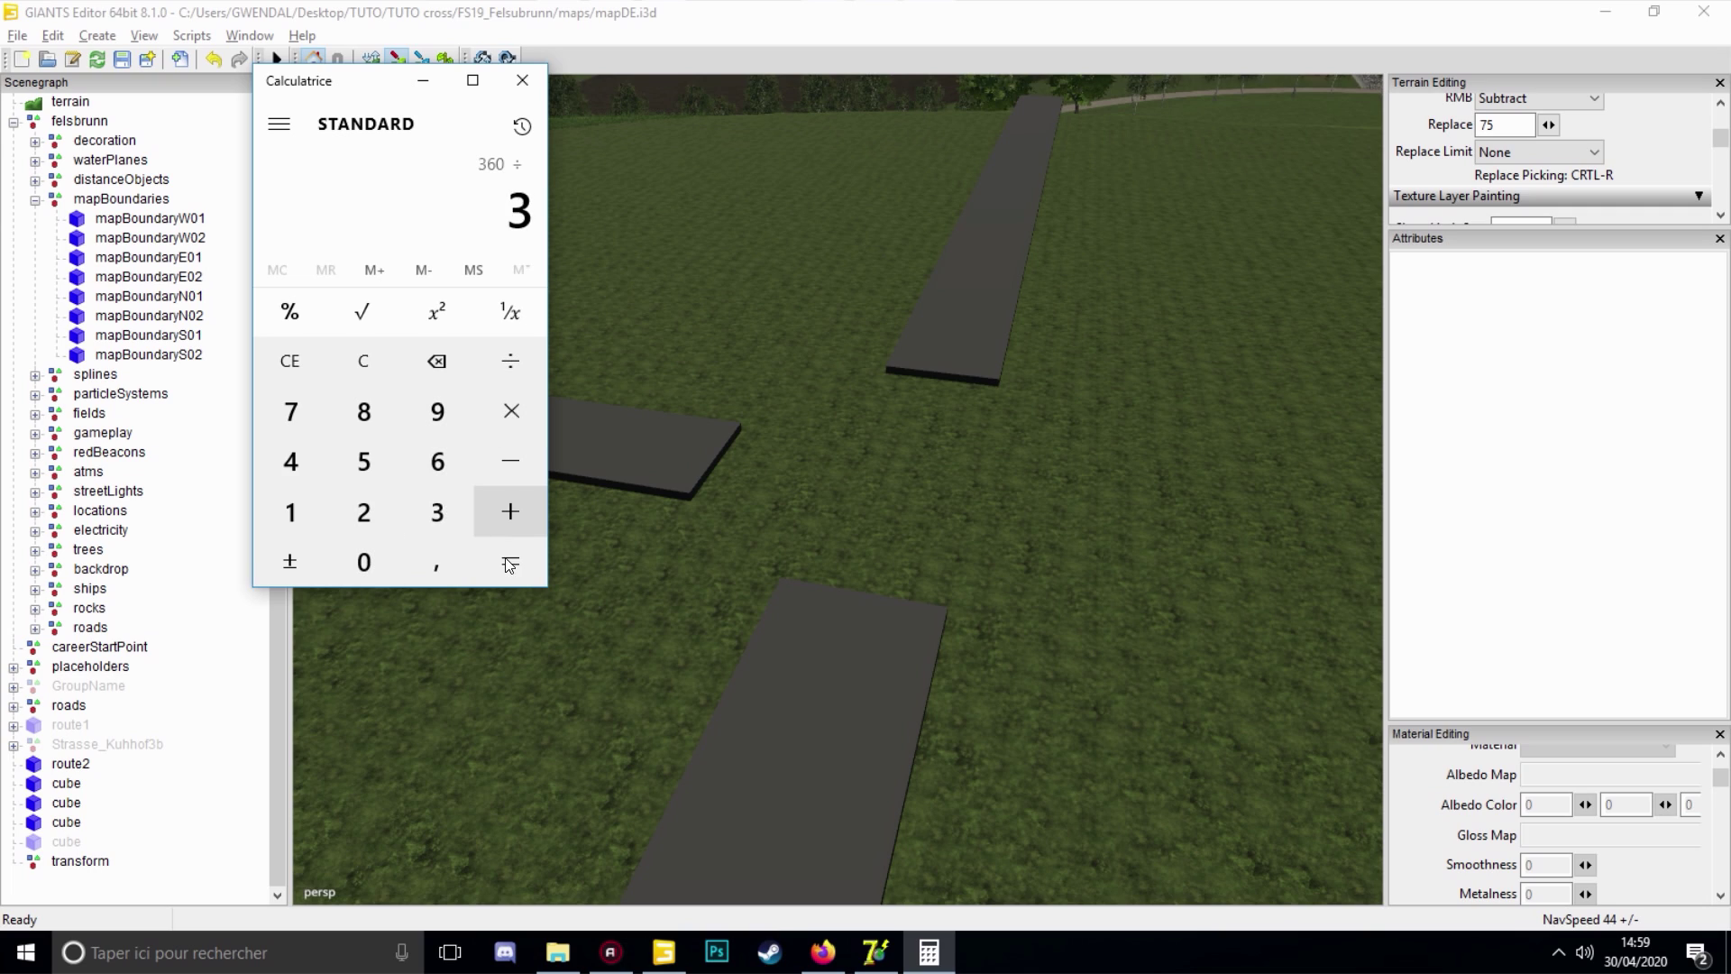
pyautogui.click(478, 562)
# In CrossingConstructor, disable the fourth branch, set the remaining branch angles to 120 degrees, and generate cross1.i3d
pyautogui.click(875, 952)
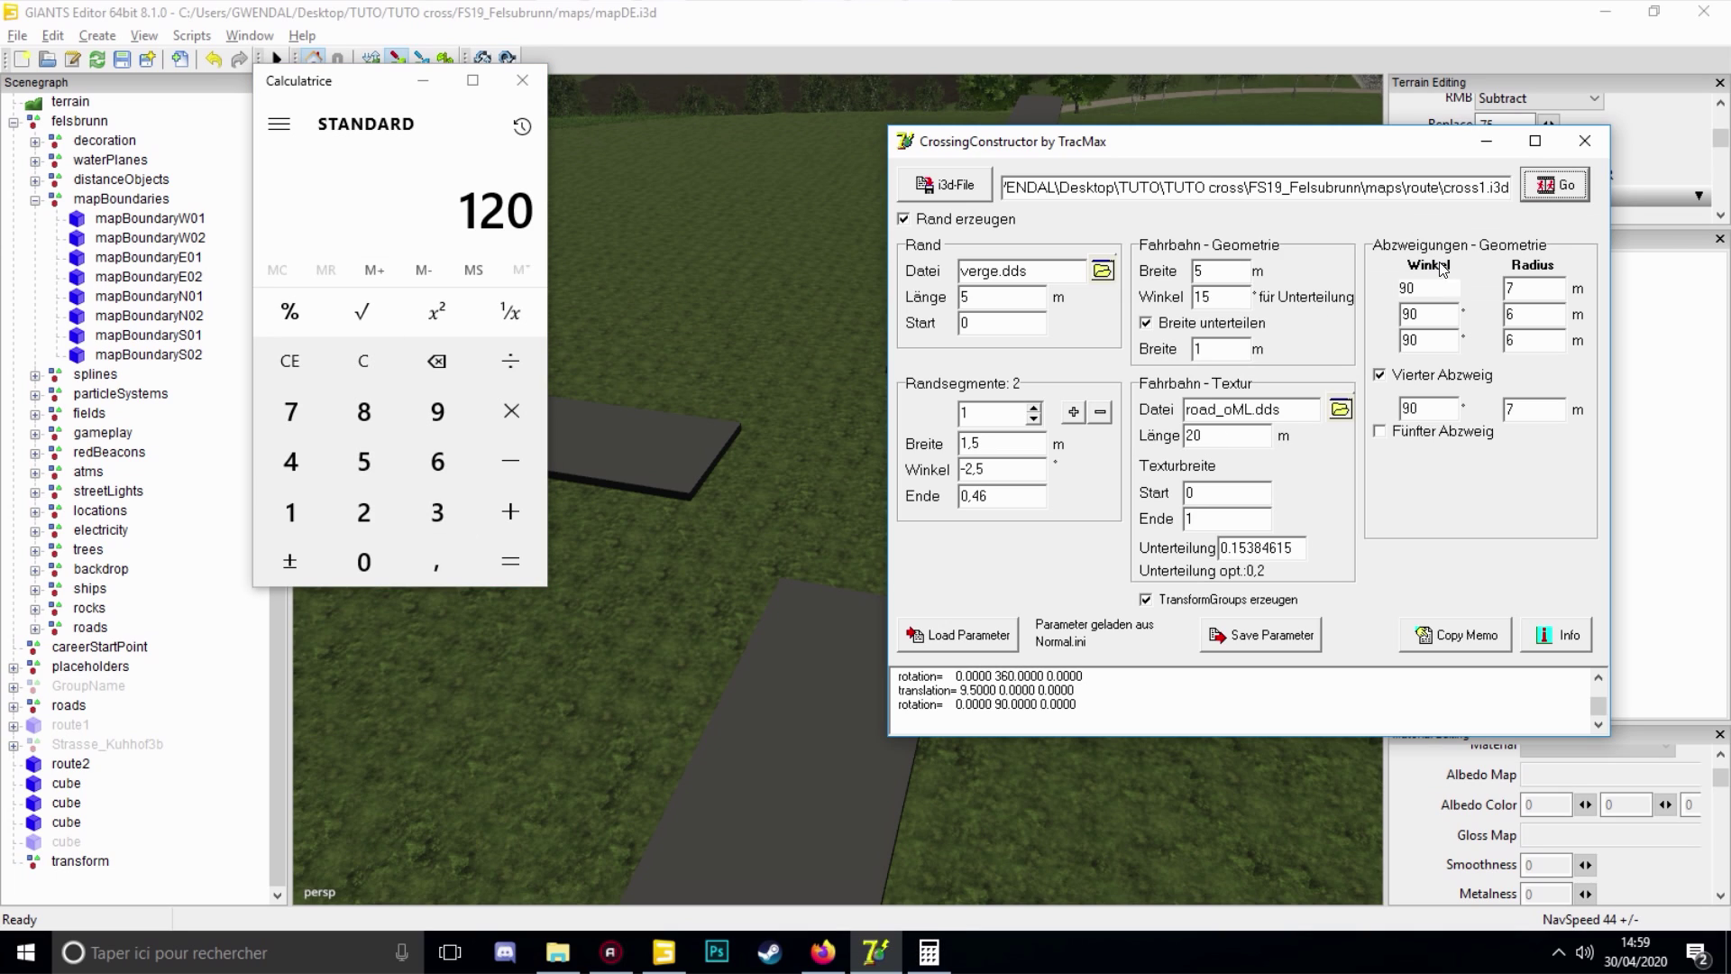
pyautogui.doubleClick(1429, 314)
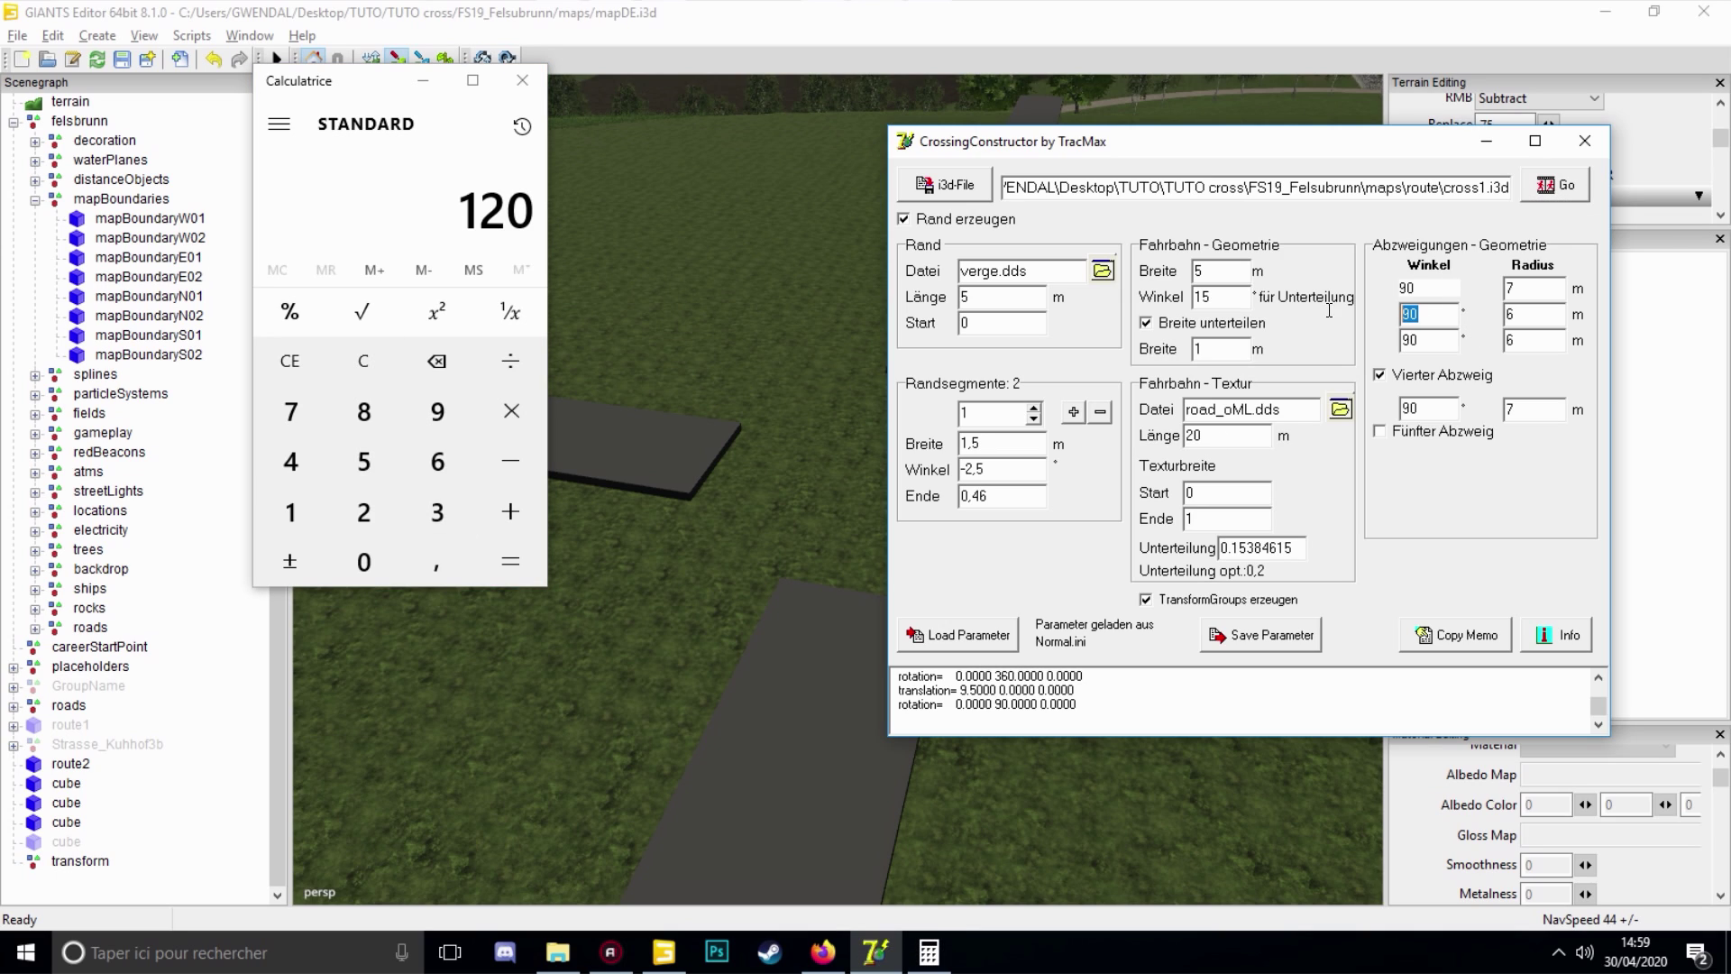
pyautogui.click(1380, 377)
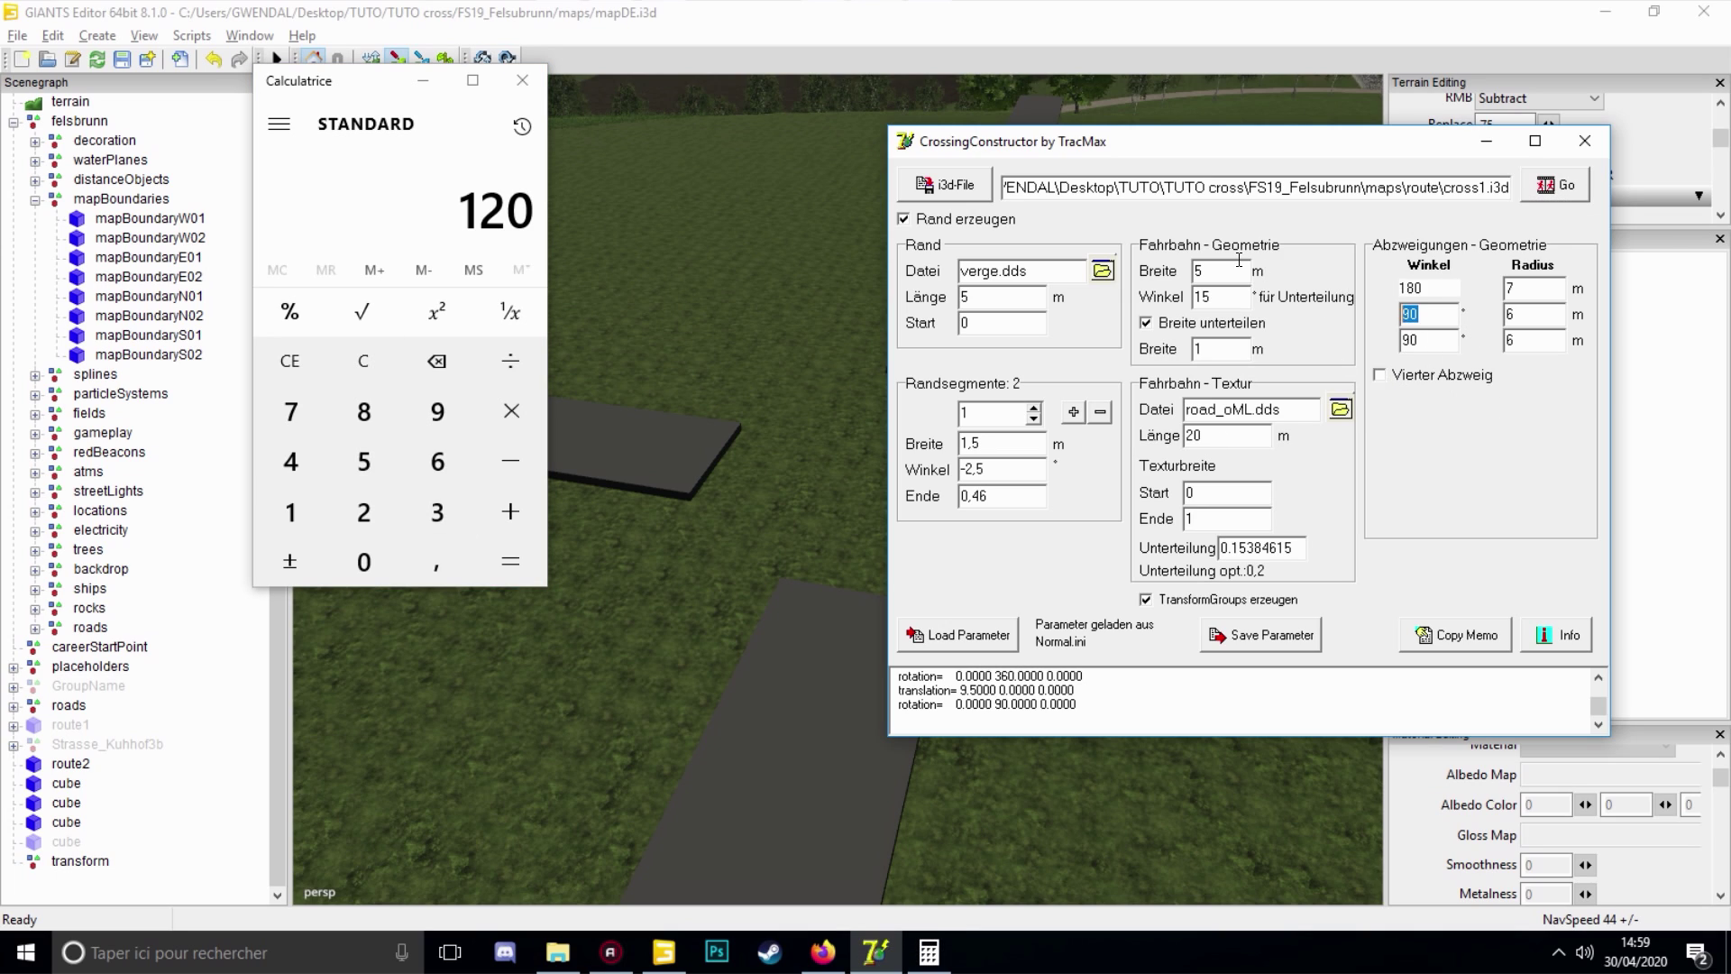
pyautogui.write('120')
pyautogui.press('Tab')
pyautogui.write('120')
pyautogui.click(1555, 184)
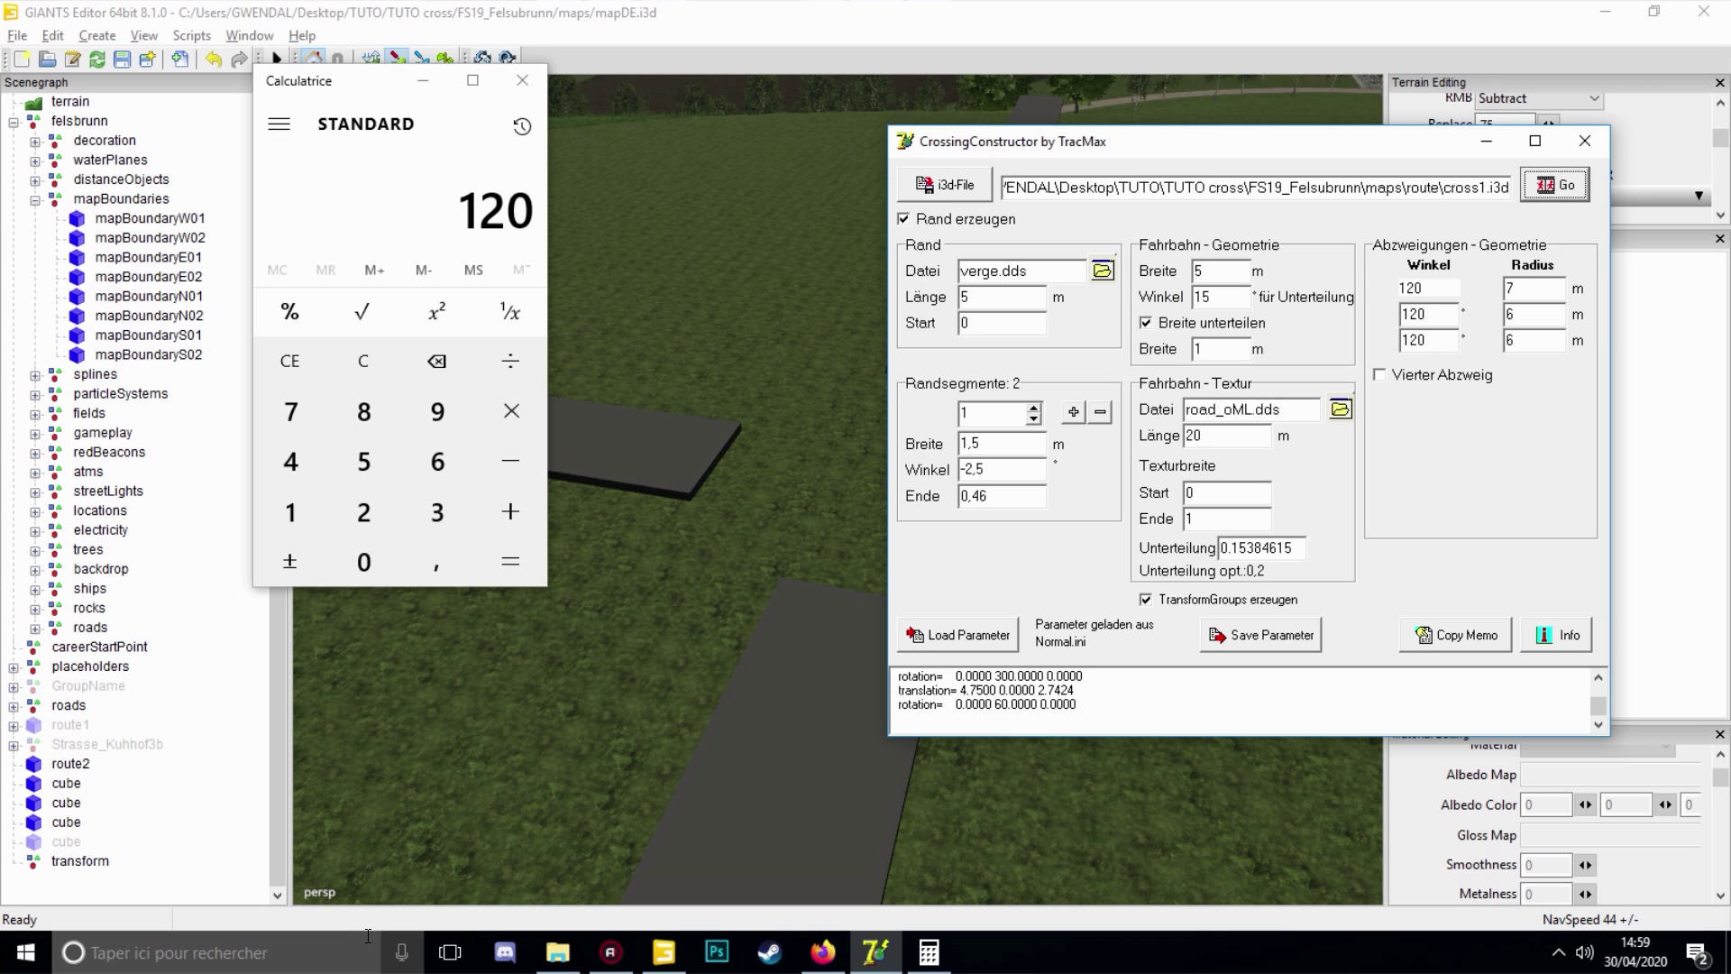
# Switch to GIANTS Editor, import cross1.i3d, and place the X_120_120 crossing on the terrain between the three roads
pyautogui.click(664, 951)
pyautogui.click(18, 36)
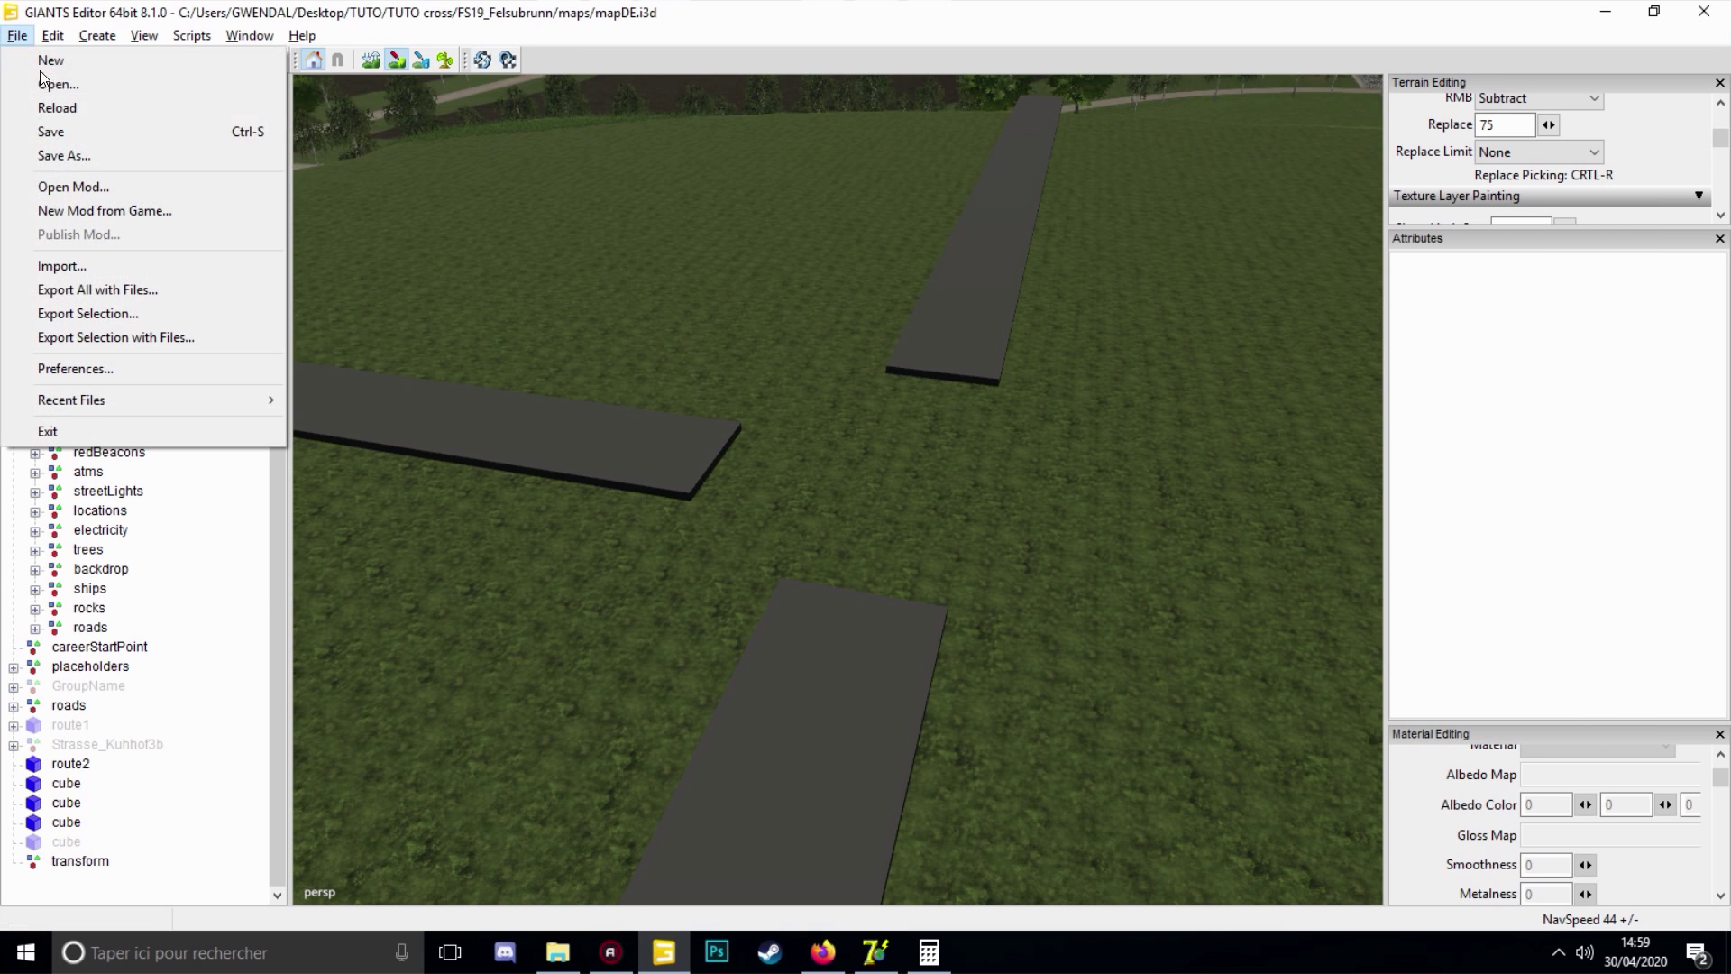
pyautogui.click(61, 266)
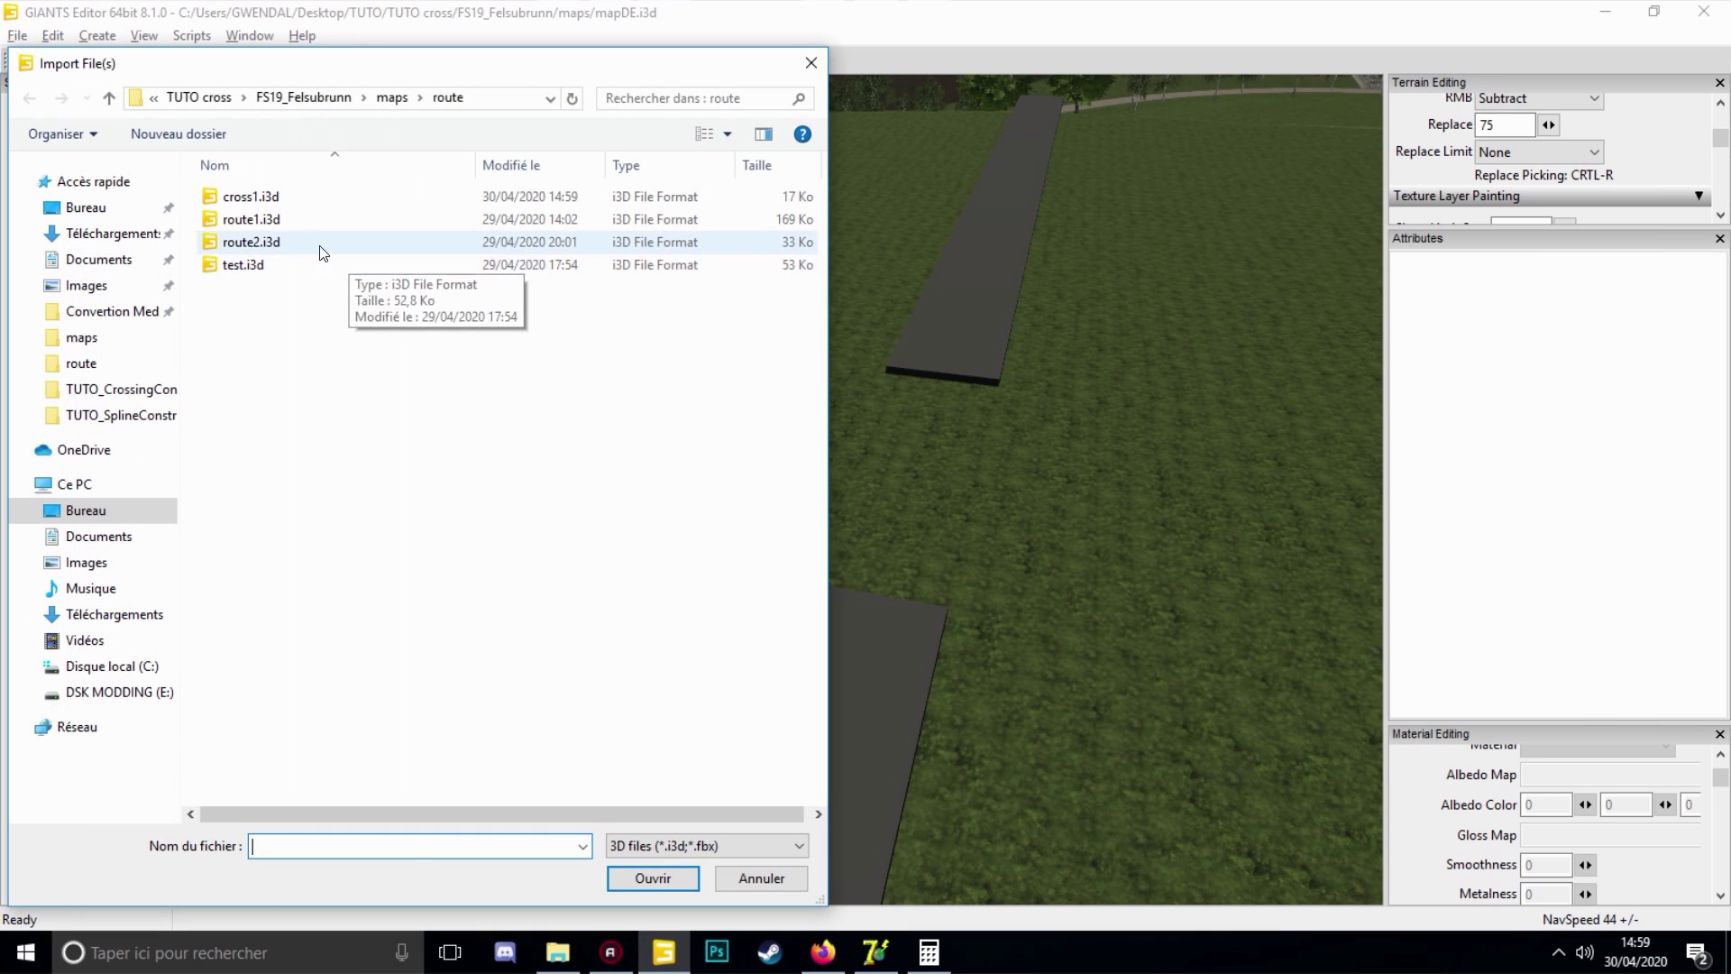
pyautogui.click(252, 196)
pyautogui.click(683, 876)
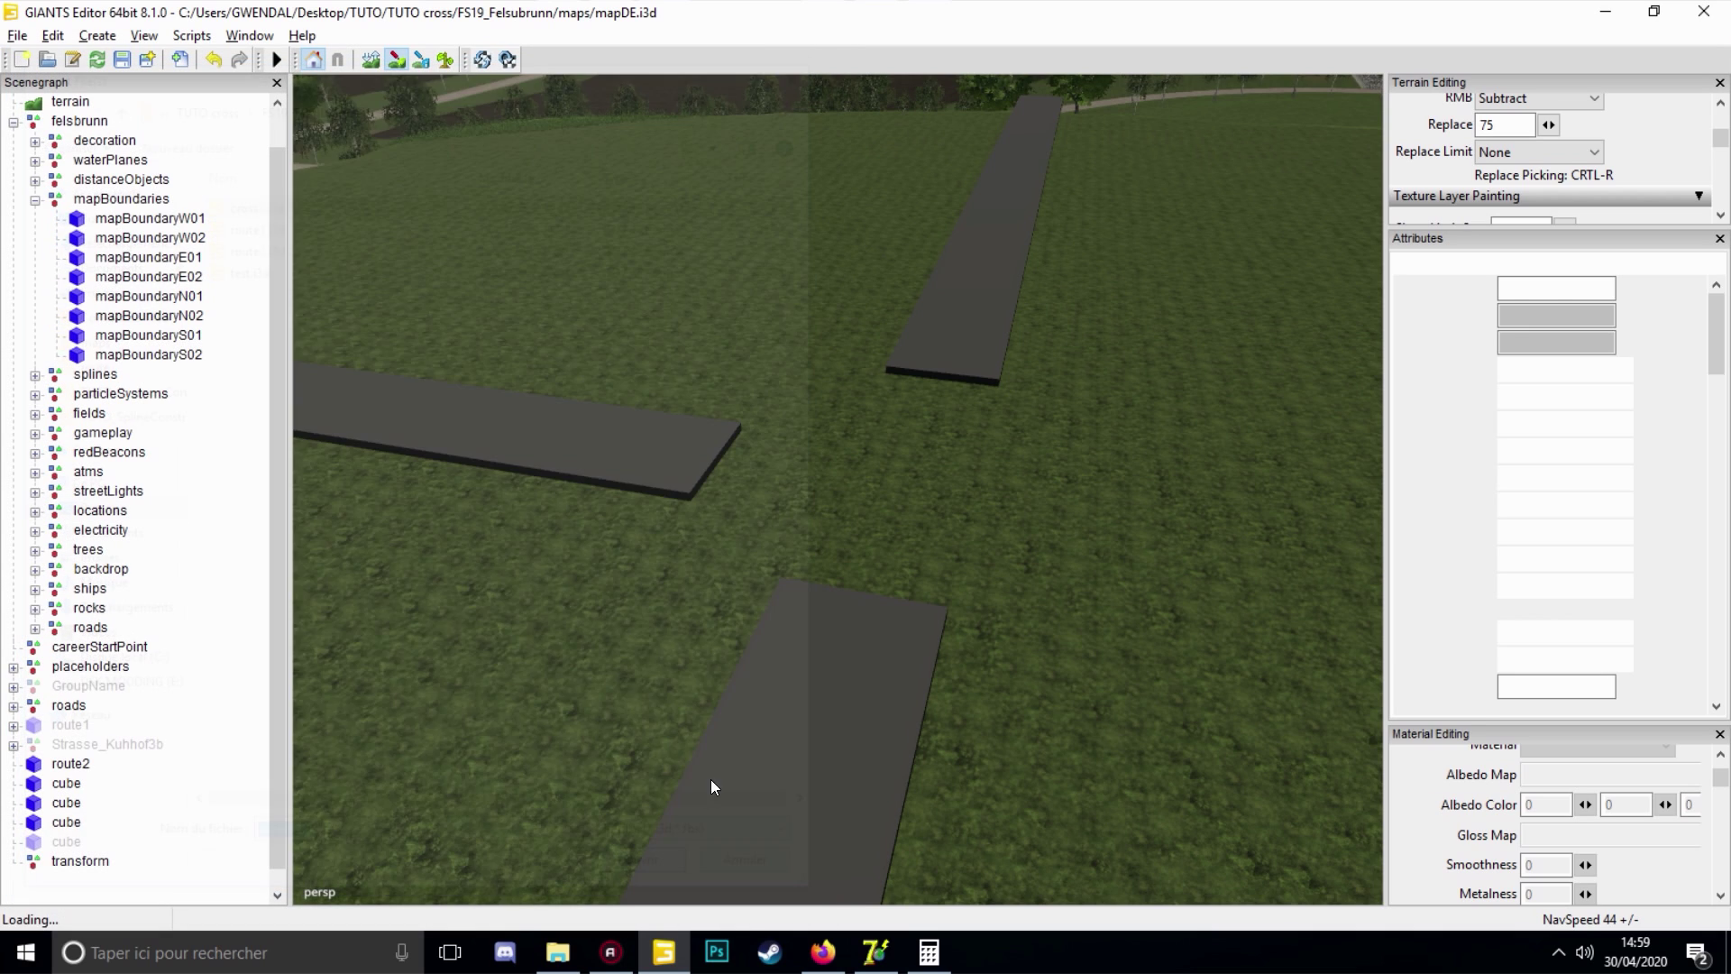
pyautogui.hotkey('ctrl', 'b')
pyautogui.click(883, 478)
# Raise the X_120_120 crossing above the grass to a Translate Y of 75.834 and inspect its shape
pyautogui.scroll(5, 907, 377)
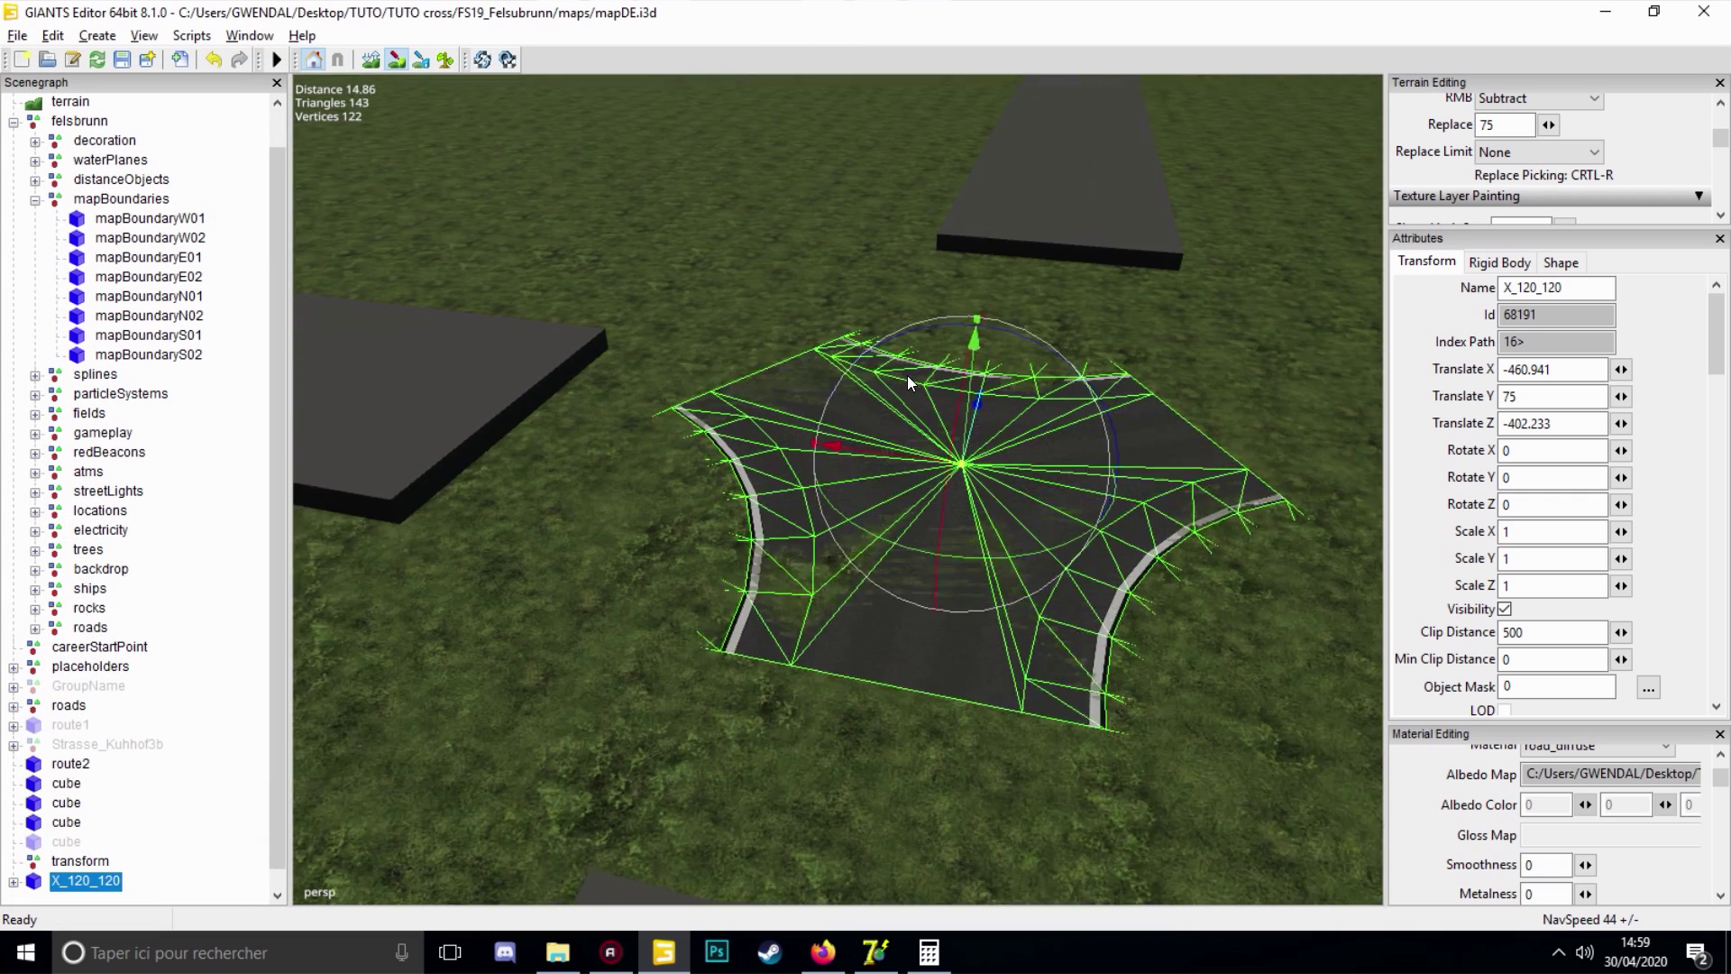
pyautogui.scroll(2, 907, 377)
pyautogui.click(853, 274)
pyautogui.scroll(-6, 856, 413)
pyautogui.click(888, 501)
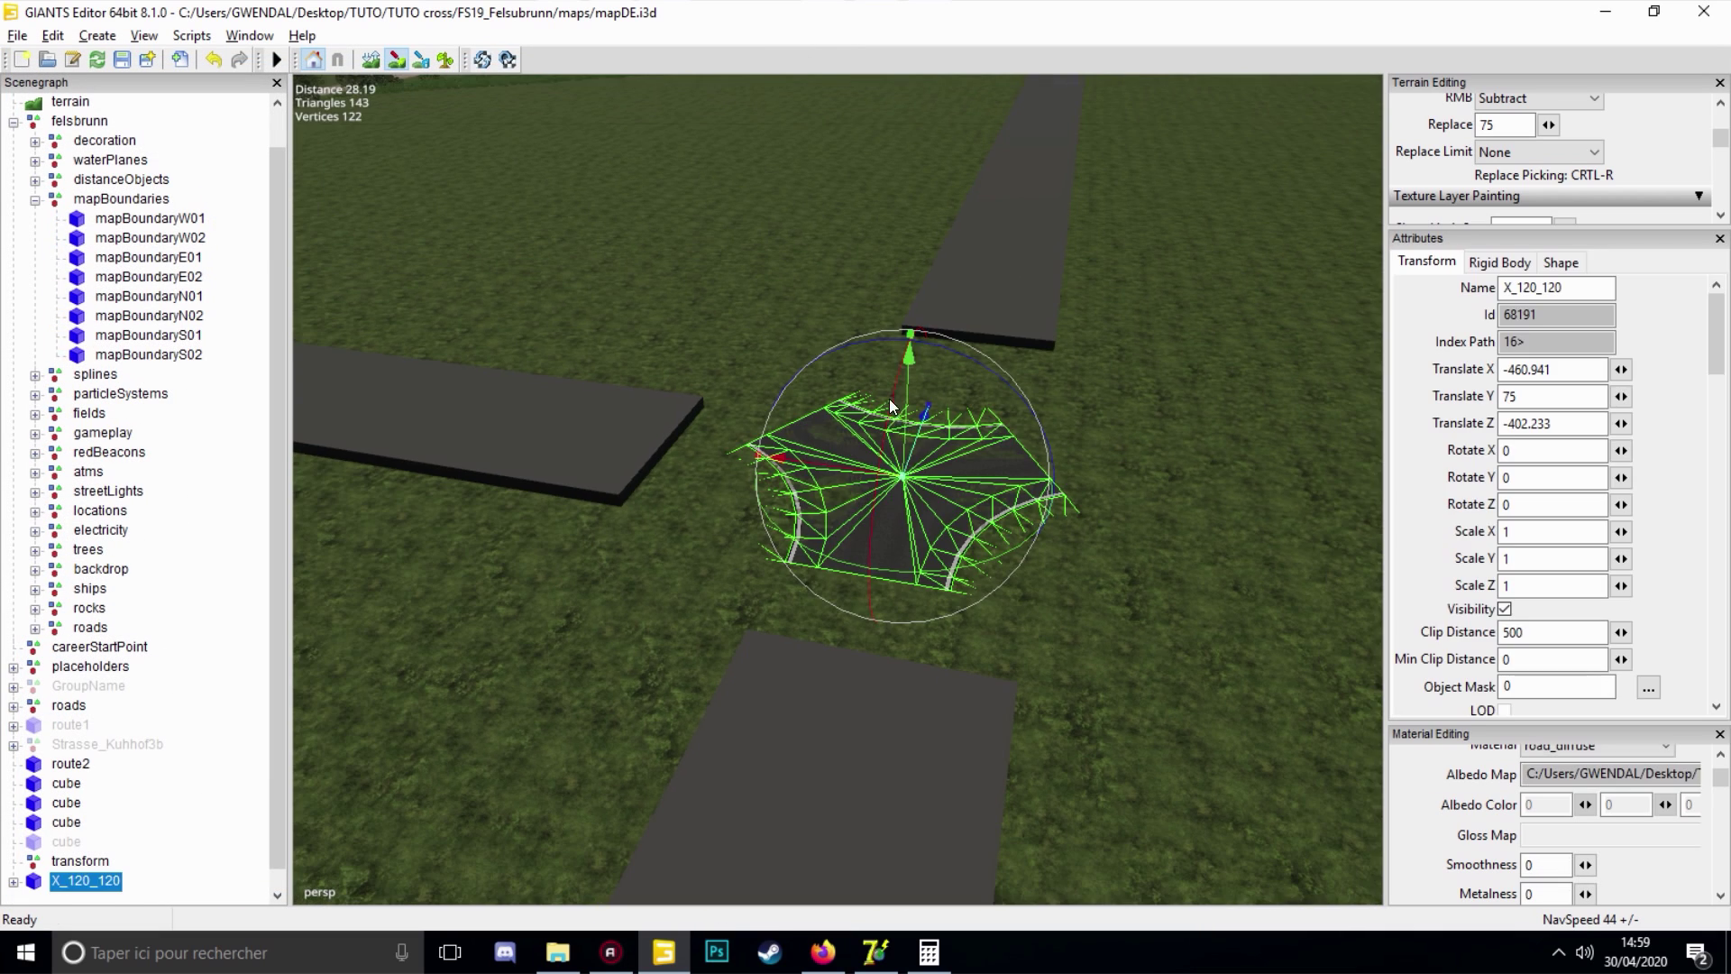
pyautogui.moveTo(908, 368); pyautogui.dragTo(910, 318)
pyautogui.keyDown('alt'); pyautogui.moveTo(899, 402); pyautogui.dragTo(929, 403); pyautogui.keyUp('alt')
pyautogui.scroll(4, 929, 404)
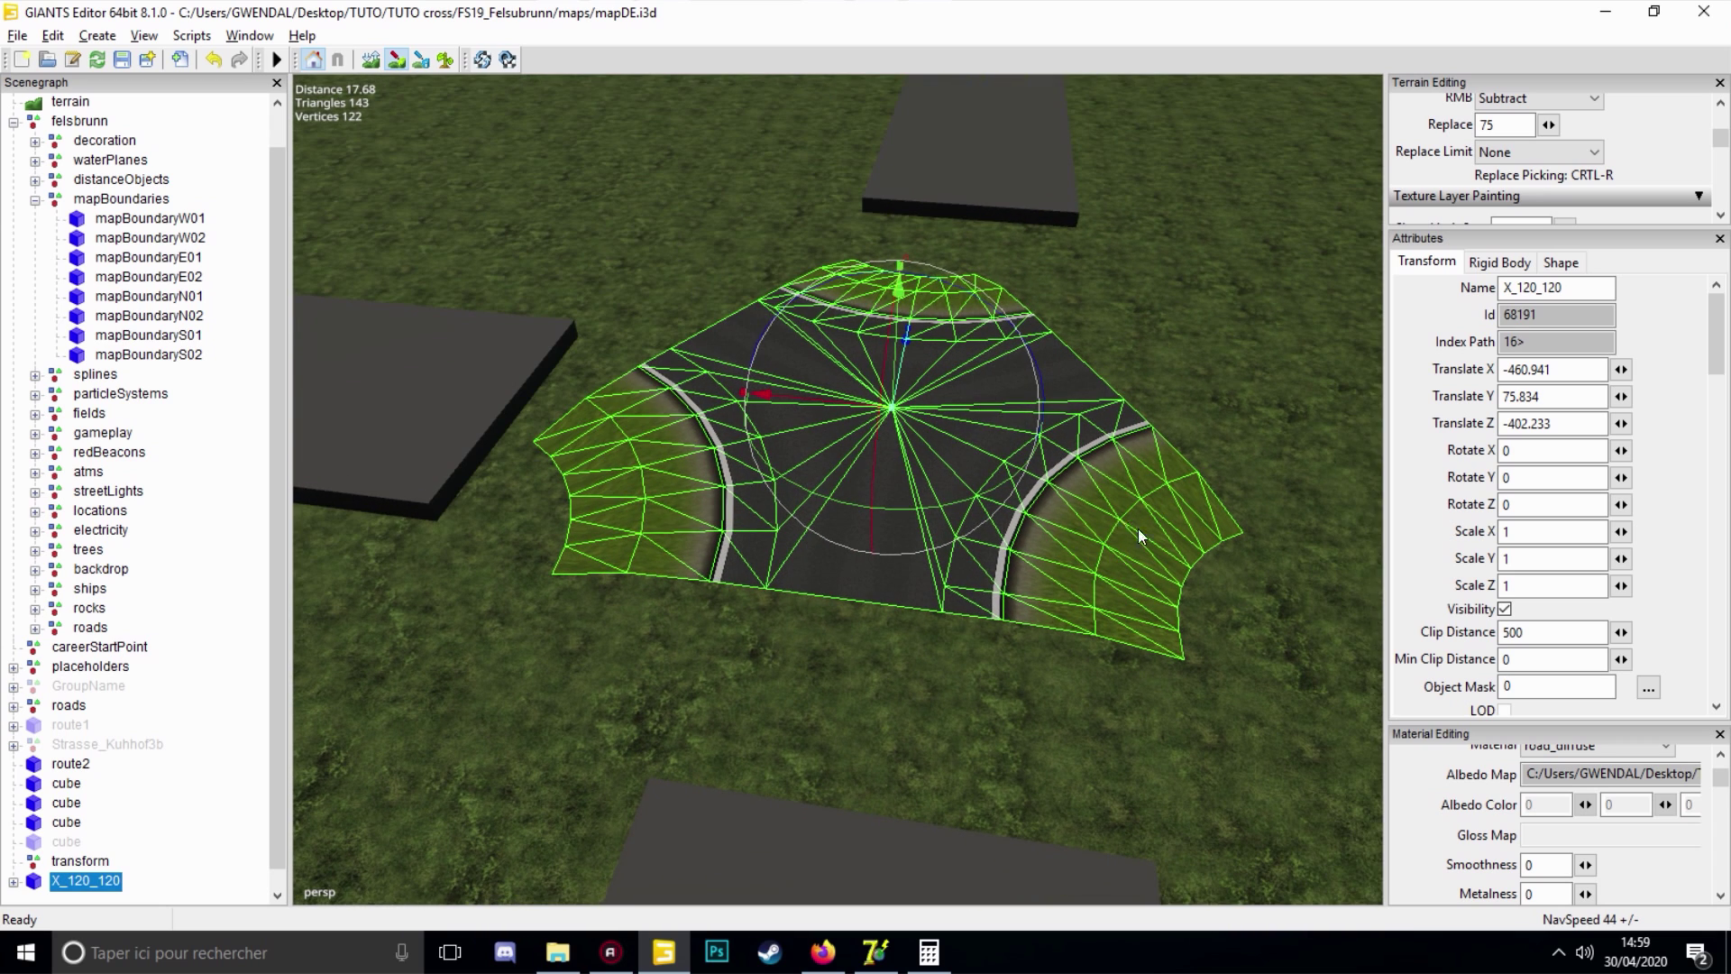
pyautogui.scroll(-3, 1137, 528)
pyautogui.scroll(1, 937, 405)
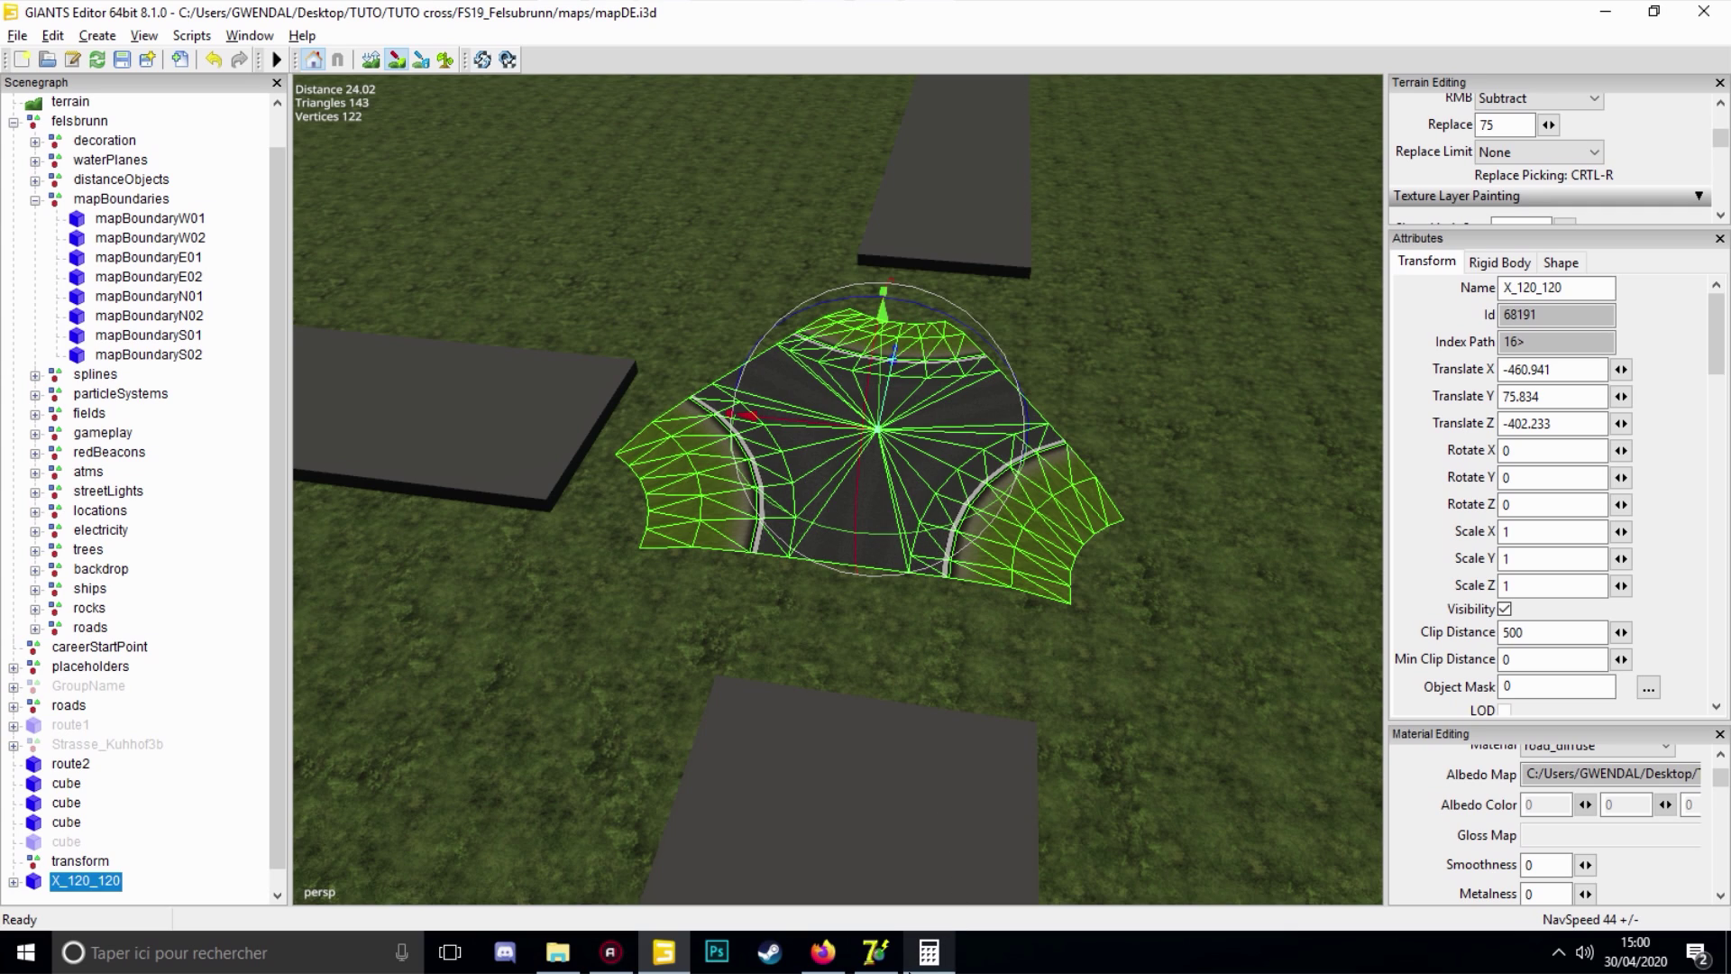
# In CrossingConstructor, set the second branch angle to 180 degrees and the third to 90, and regenerate cross1.i3d
pyautogui.click(878, 954)
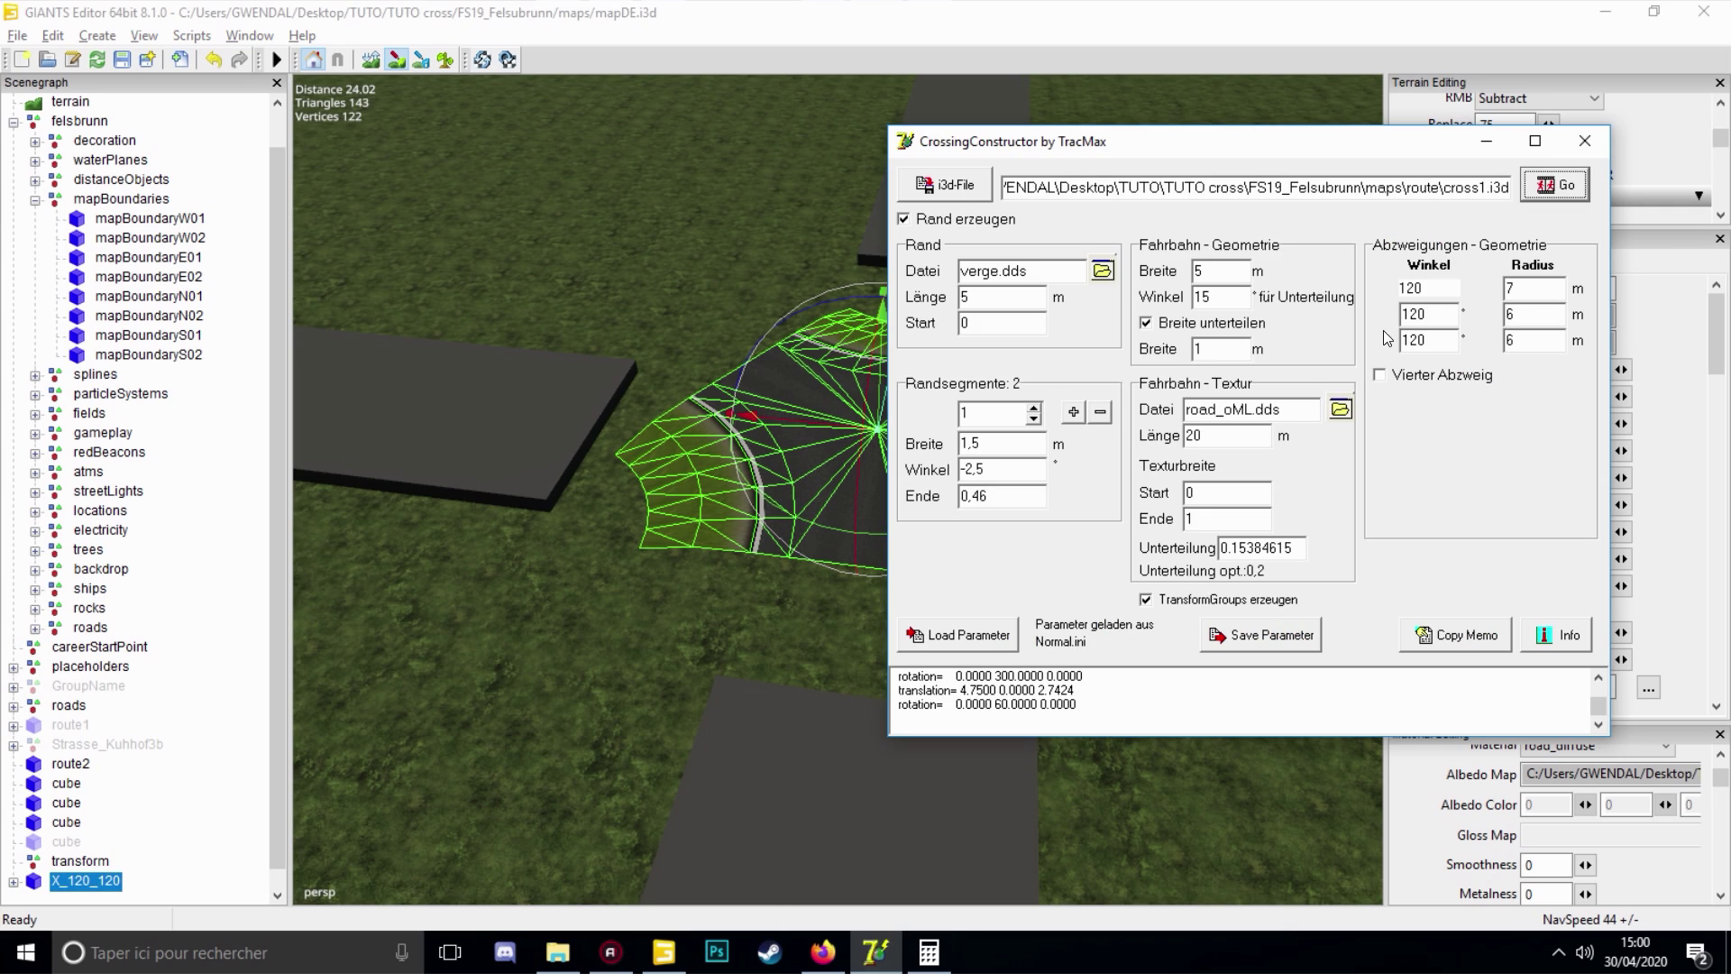
pyautogui.doubleClick(1424, 314)
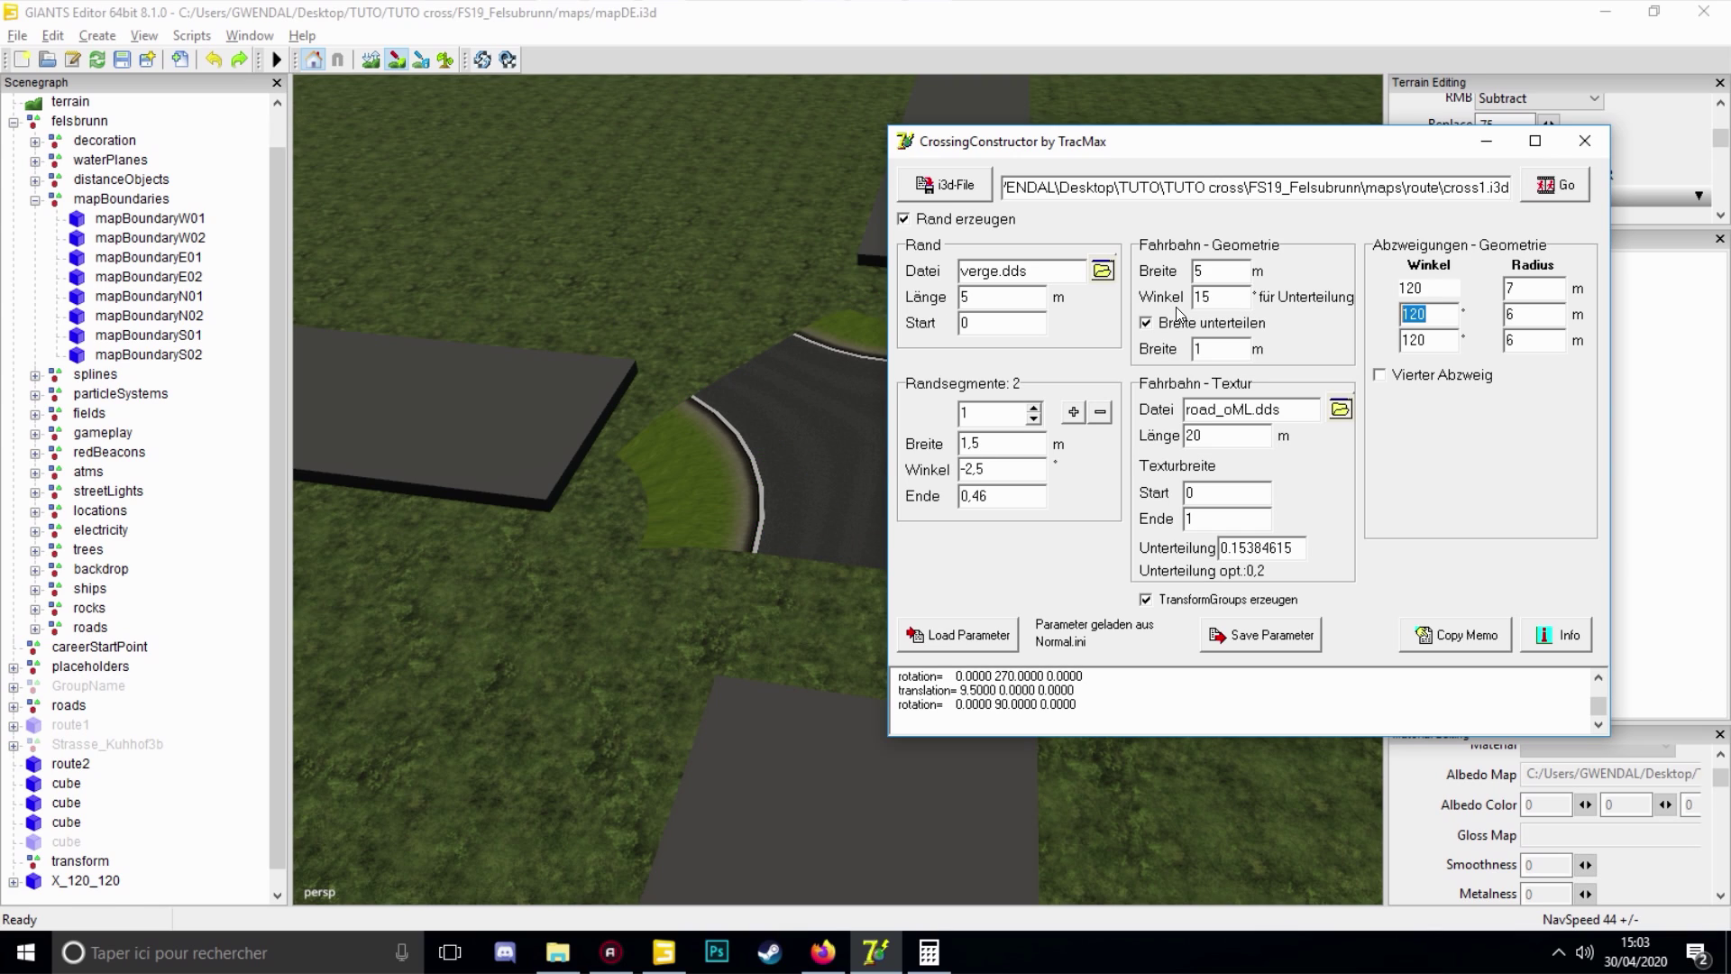
pyautogui.write('180')
pyautogui.doubleClick(1433, 340)
pyautogui.write('90')
pyautogui.click(1539, 187)
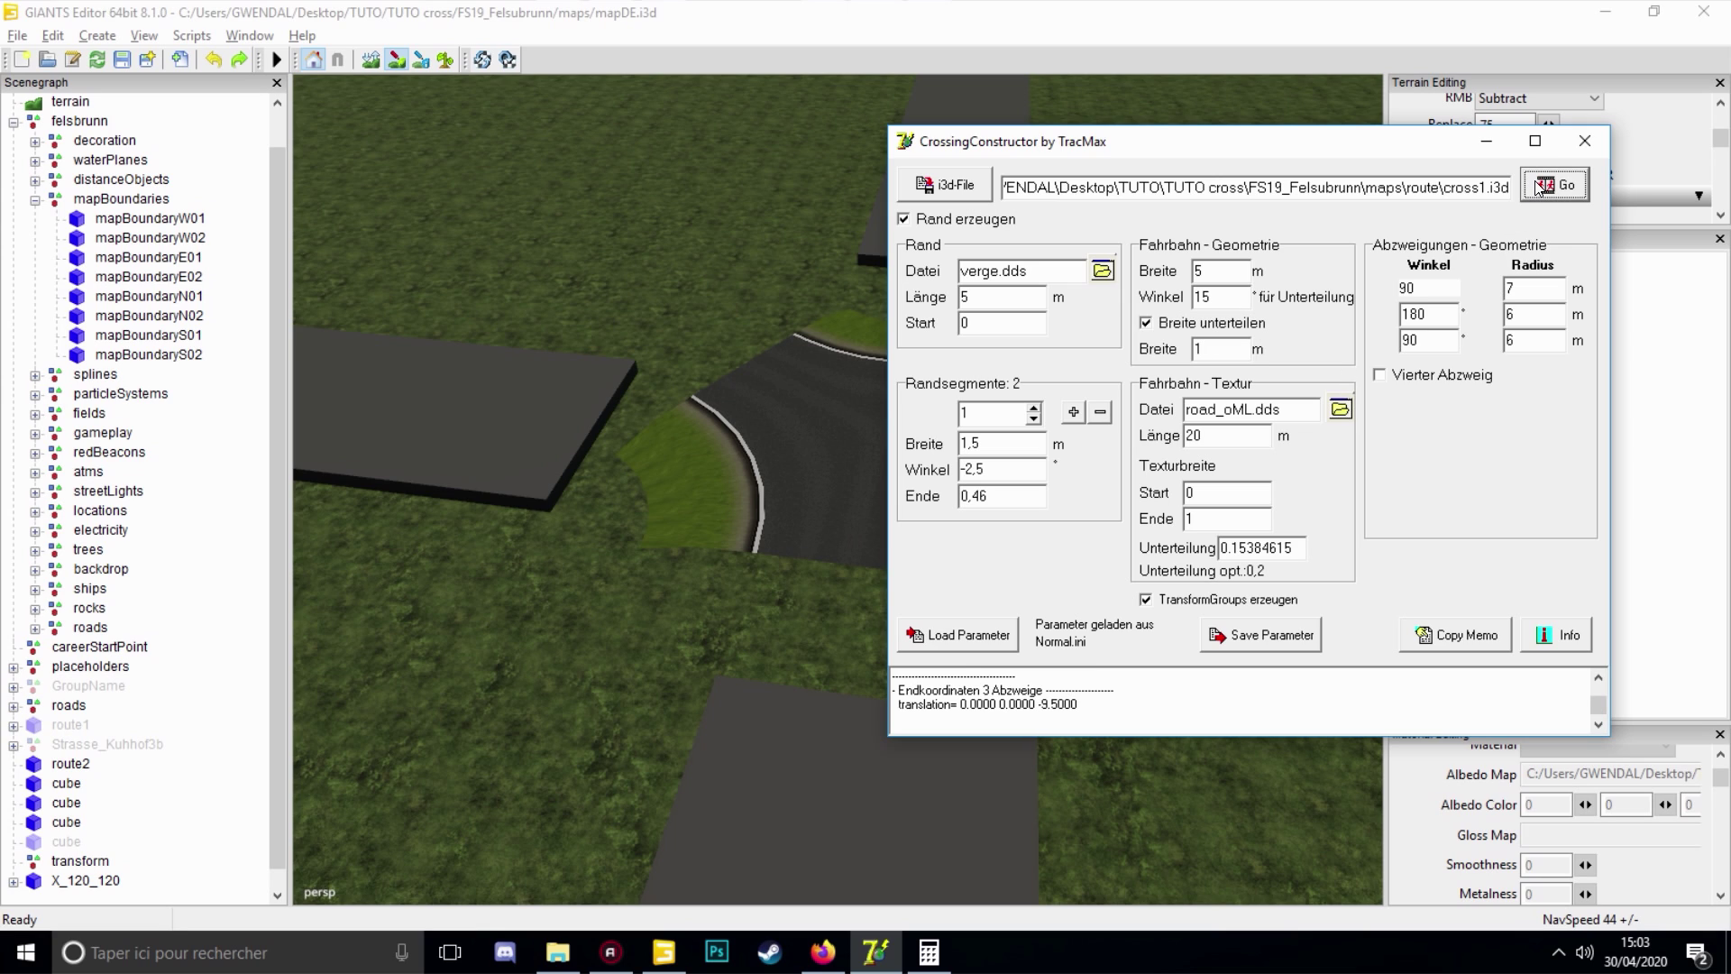
# Switch to GIANTS Editor, import the regenerated cross1.i3d, and place the X_180_90 crossing between the three roads
pyautogui.moveTo(1331, 20); pyautogui.dragTo(1323, 20)
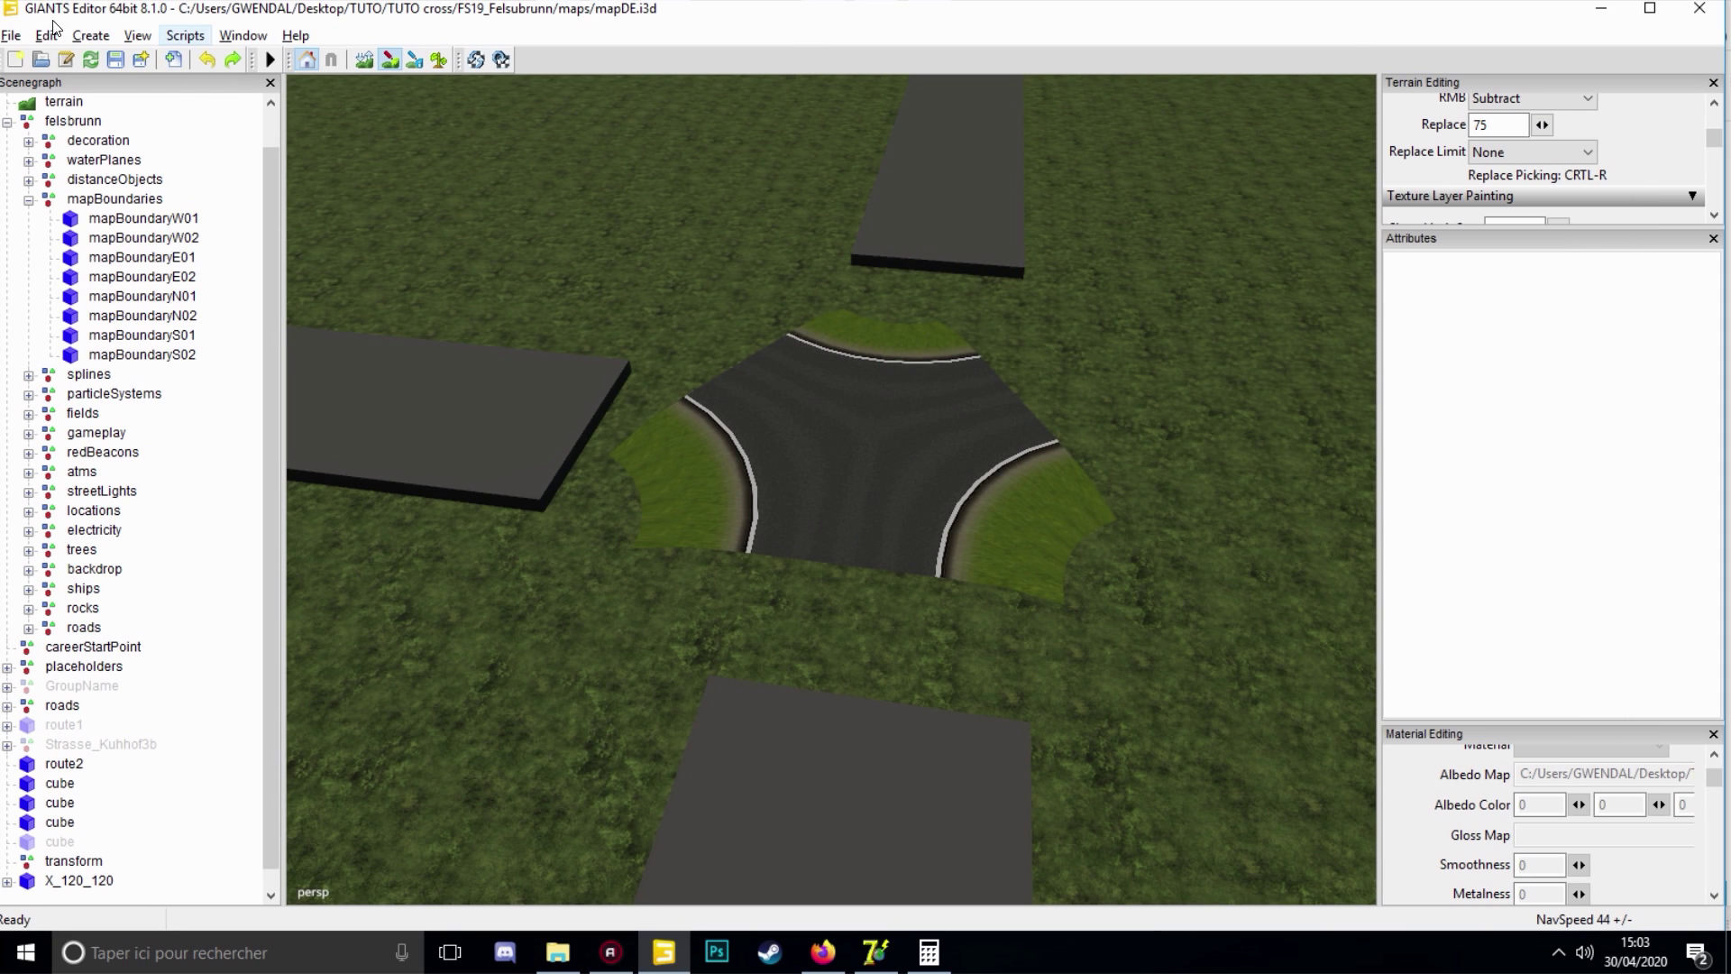
pyautogui.click(1649, 10)
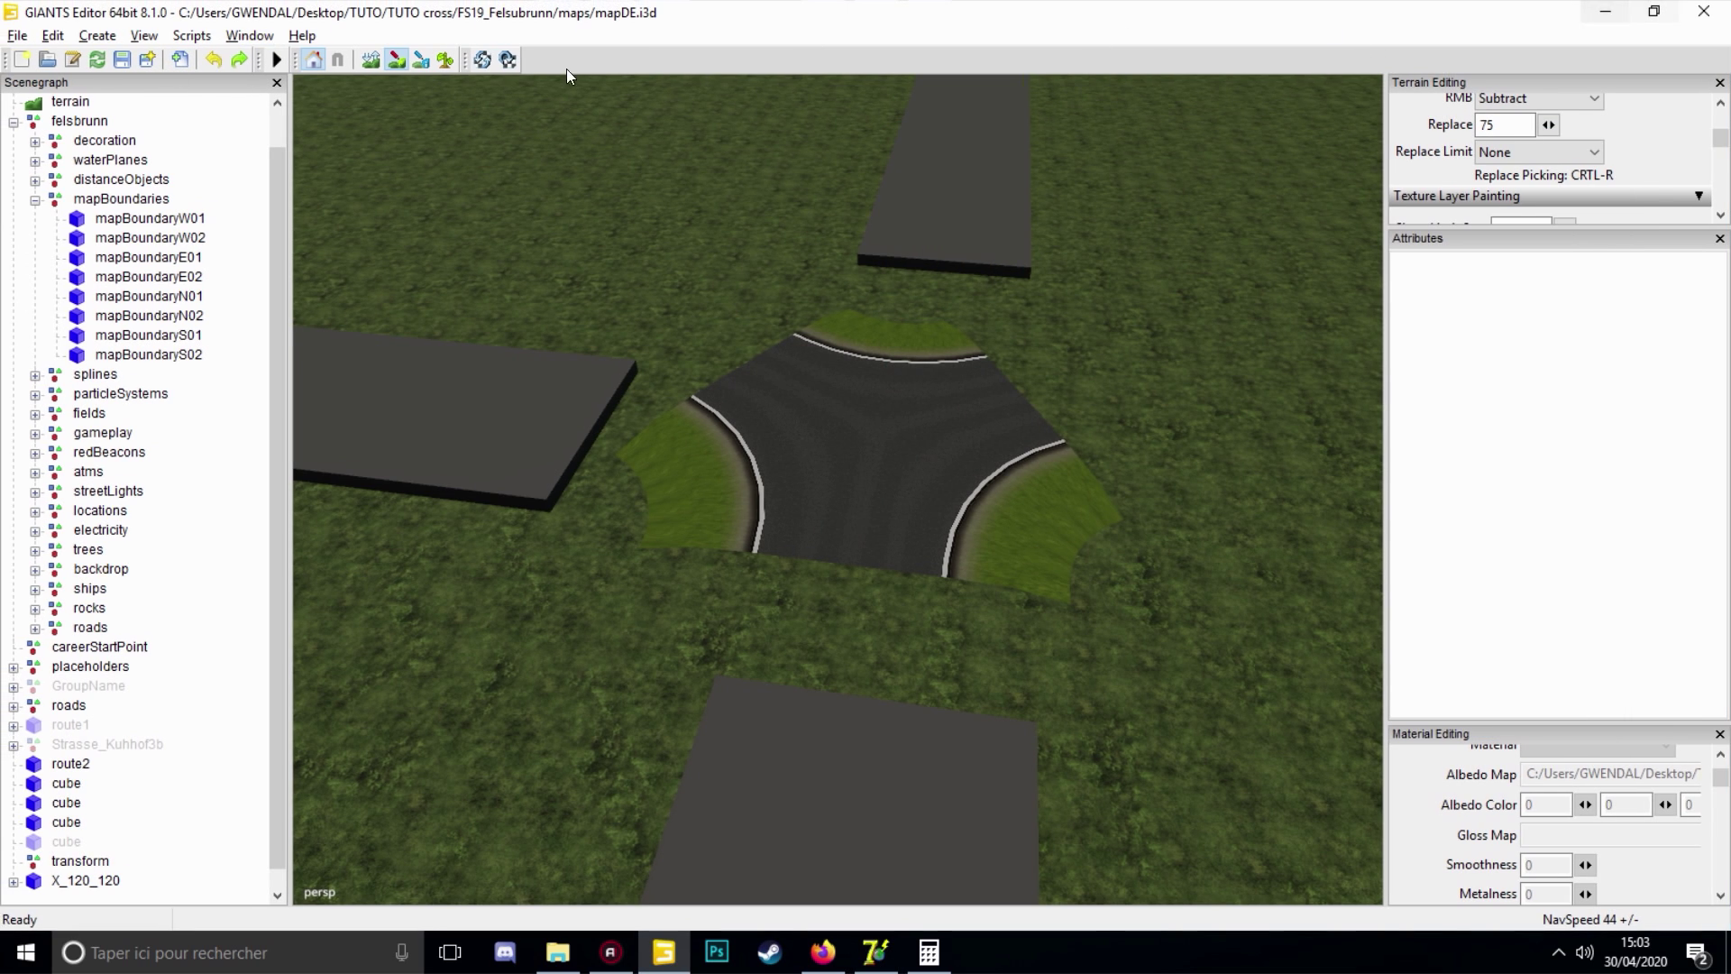
pyautogui.click(52, 35)
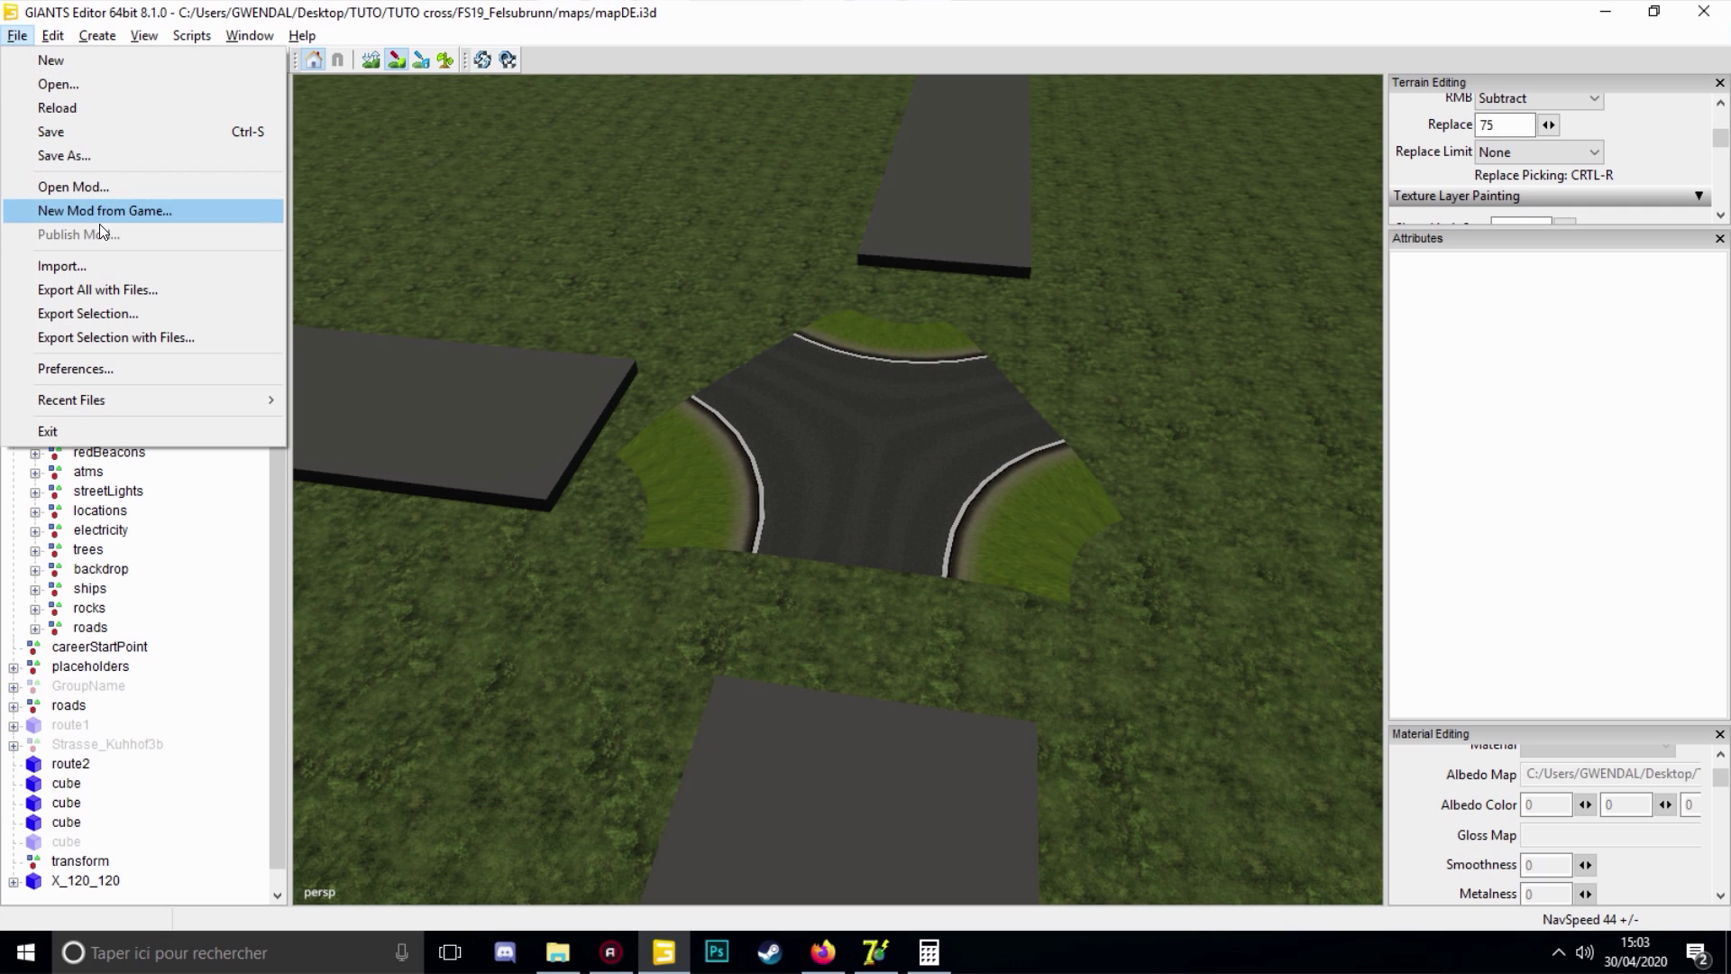
pyautogui.click(189, 266)
pyautogui.click(252, 196)
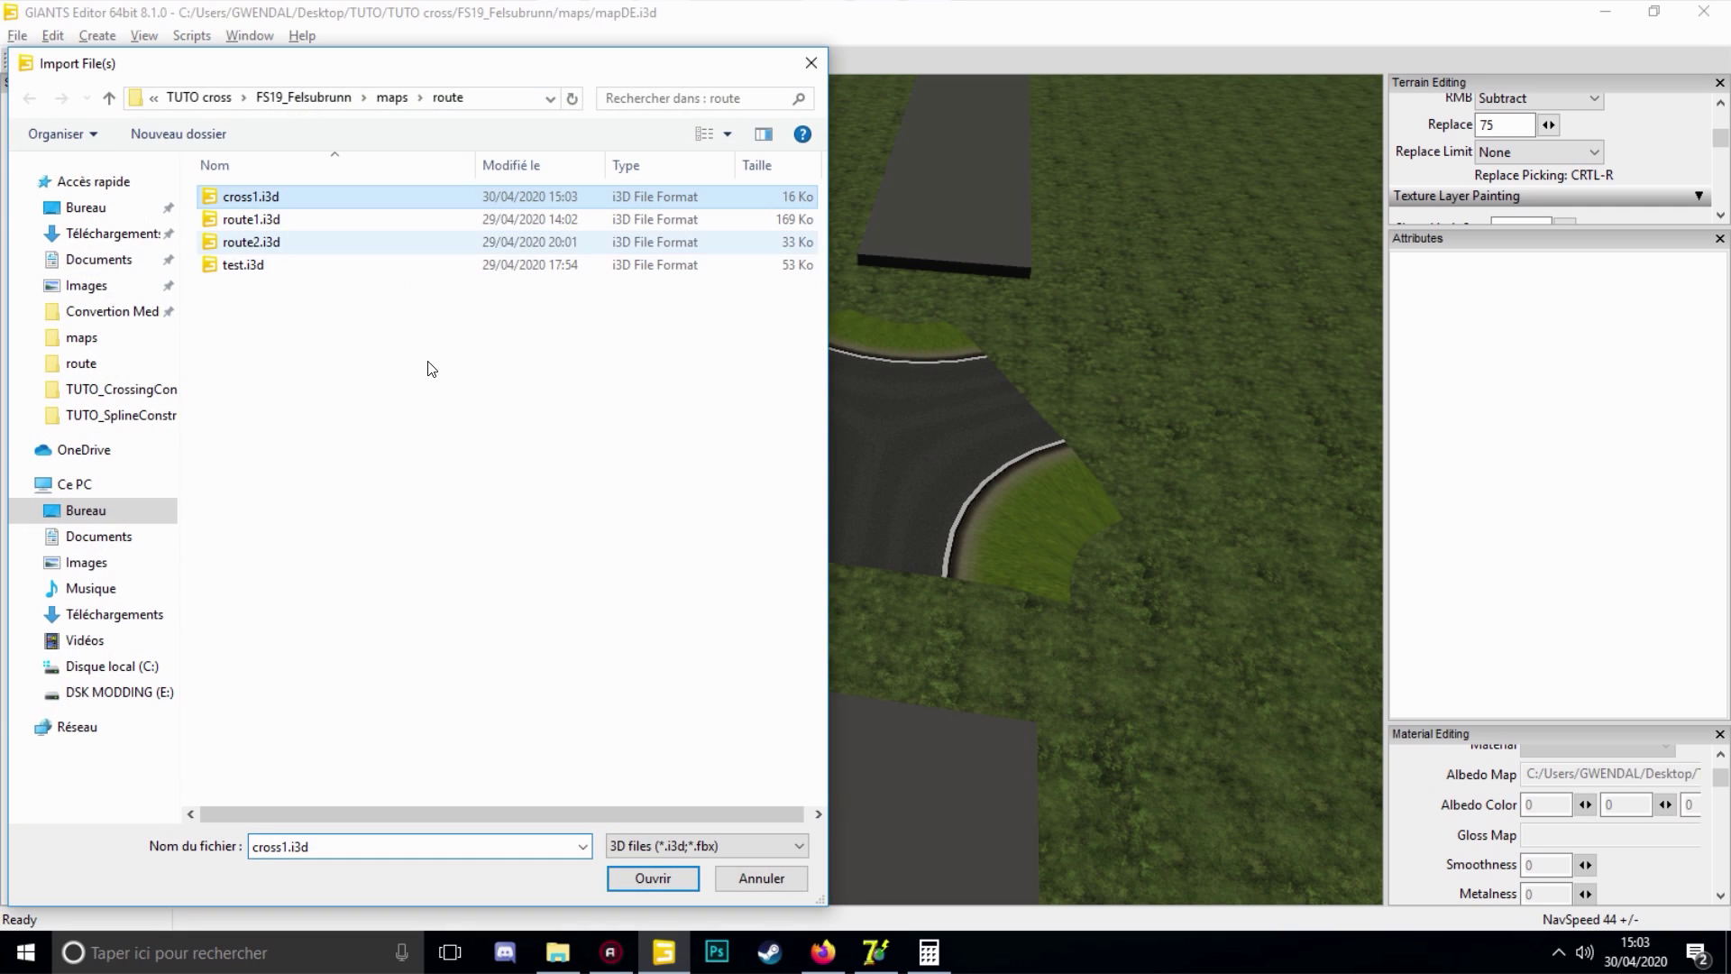
pyautogui.click(653, 874)
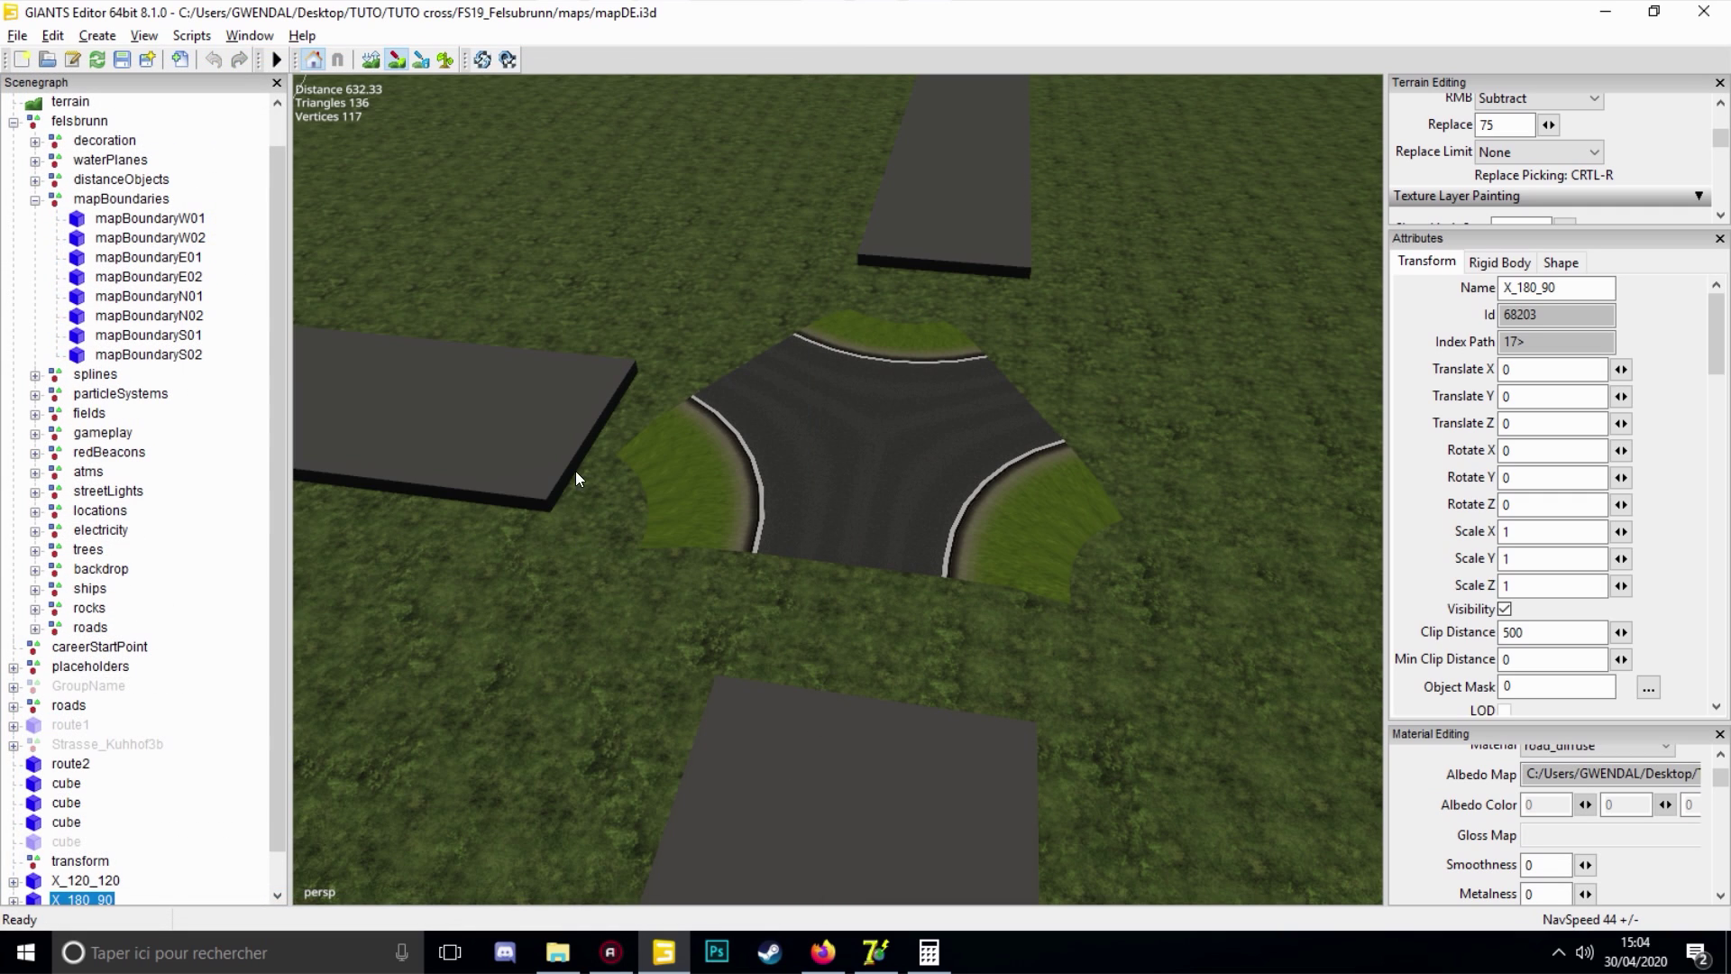
pyautogui.hotkey('ctrl', 'b')
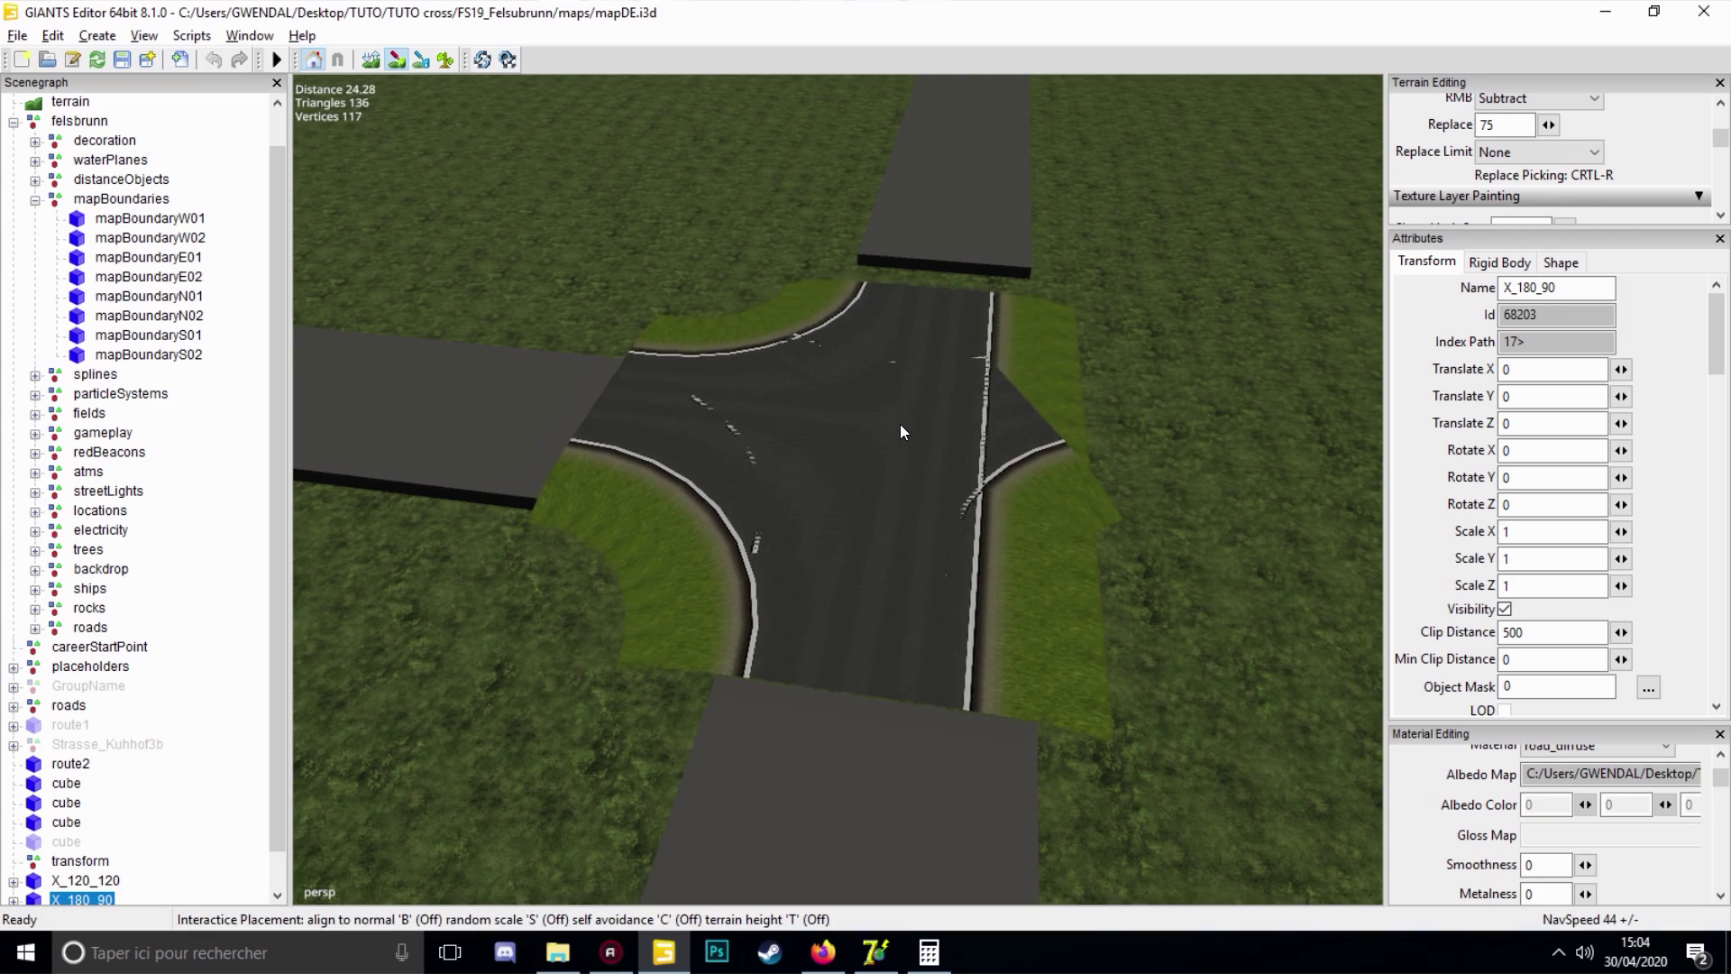
pyautogui.rightClick(899, 427)
# Select the X_120_120 crossing overlapping the new one and delete it
pyautogui.keyDown('alt'); pyautogui.moveTo(894, 458); pyautogui.dragTo(780, 390); pyautogui.keyUp('alt')
pyautogui.moveTo(780, 398); pyautogui.dragTo(299, 633, button='right')
pyautogui.click(76, 881)
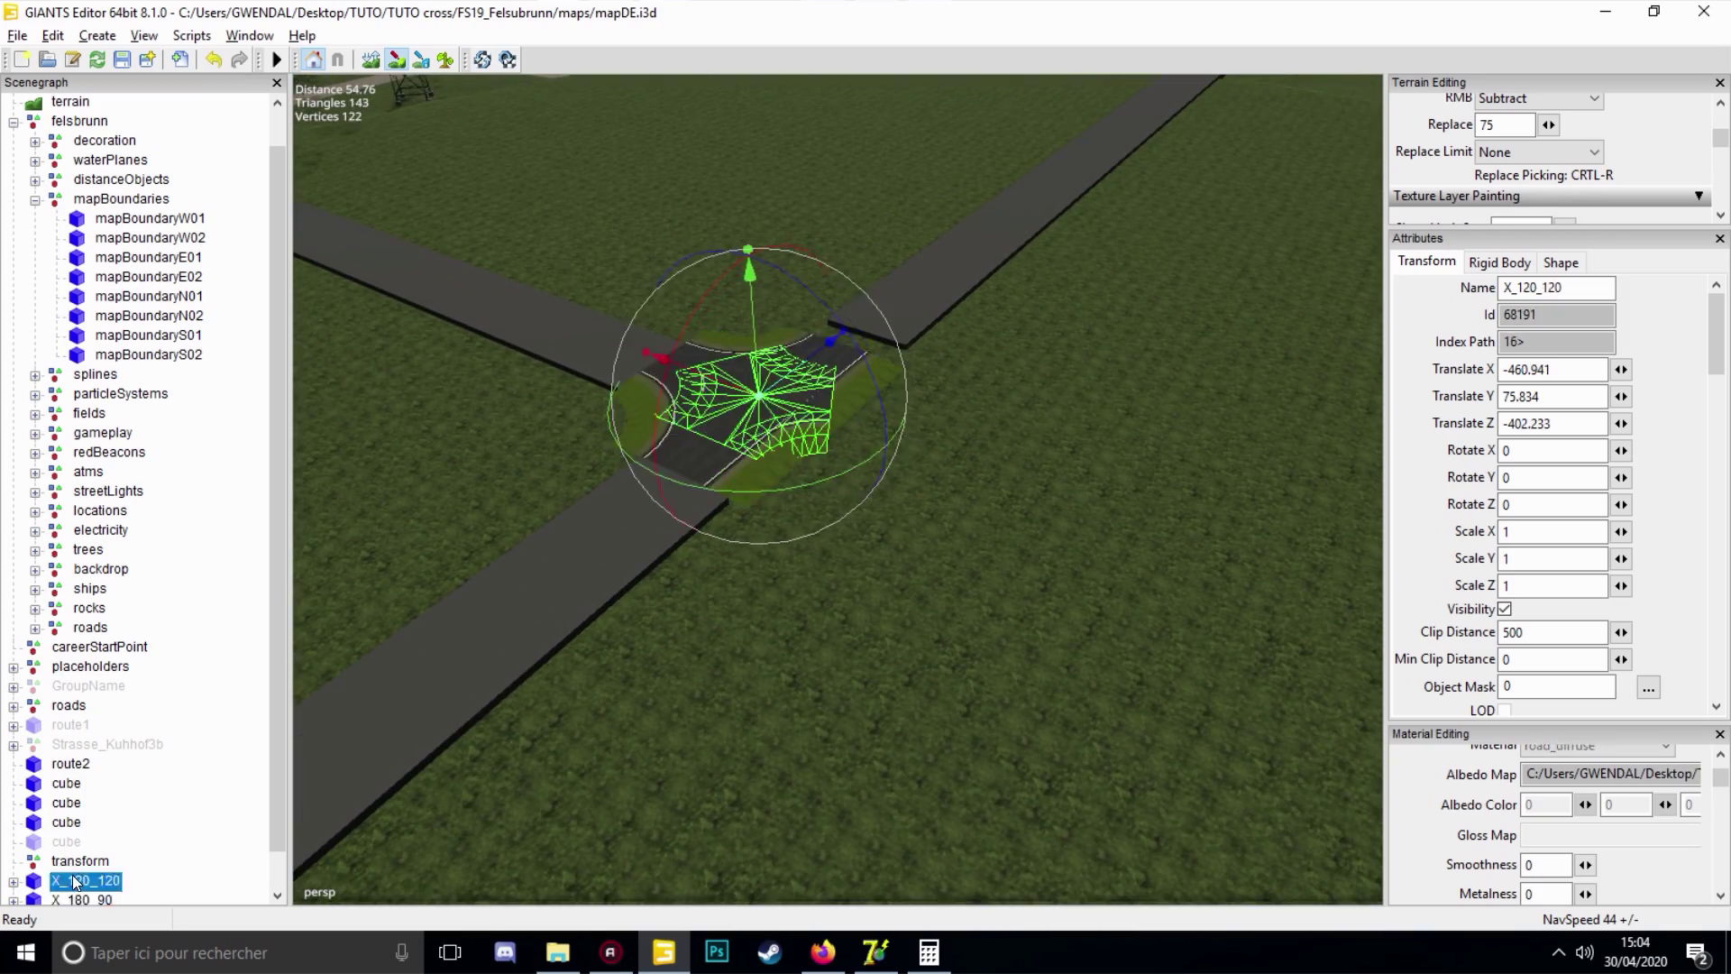
pyautogui.press('Delete')
# Select the X_180_90 crossing and slide it along the Z axis to a Translate Z of -402.526
pyautogui.scroll(5, 554, 470)
pyautogui.keyDown('alt'); pyautogui.moveTo(555, 471); pyautogui.dragTo(751, 469); pyautogui.keyUp('alt')
pyautogui.click(750, 467)
pyautogui.moveTo(750, 467); pyautogui.dragTo(766, 548, button='right')
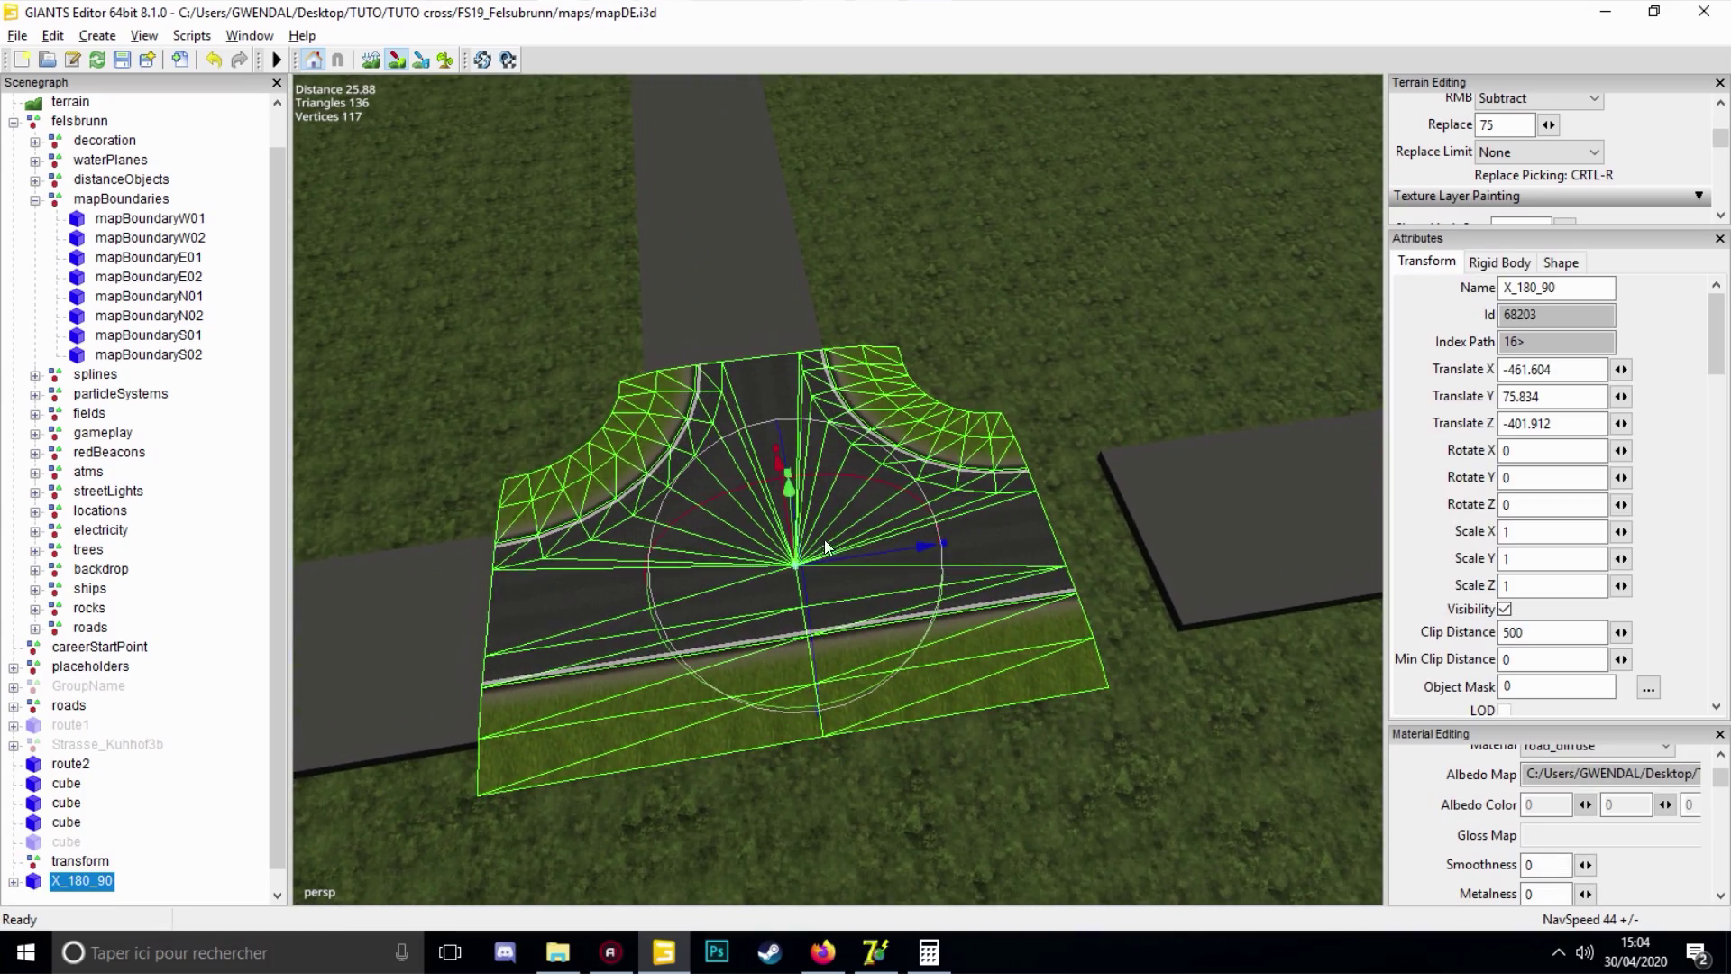
pyautogui.moveTo(847, 553); pyautogui.dragTo(826, 553)
pyautogui.scroll(5, 826, 554)
pyautogui.keyDown('alt'); pyautogui.moveTo(820, 456); pyautogui.dragTo(1153, 198); pyautogui.keyUp('alt')
pyautogui.scroll(-5, 871, 285)
pyautogui.scroll(5, 1136, 209)
pyautogui.scroll(-3, 918, 461)
pyautogui.moveTo(901, 379)
pyautogui.keyDown('alt'); pyautogui.mouseDown()
pyautogui.moveTo(918, 461)
pyautogui.moveTo(819, 487)
pyautogui.moveTo(883, 312)
pyautogui.moveTo(889, 360)
pyautogui.mouseUp(); pyautogui.keyUp('alt')
pyautogui.moveTo(889, 361); pyautogui.dragTo(674, 415, button='right')
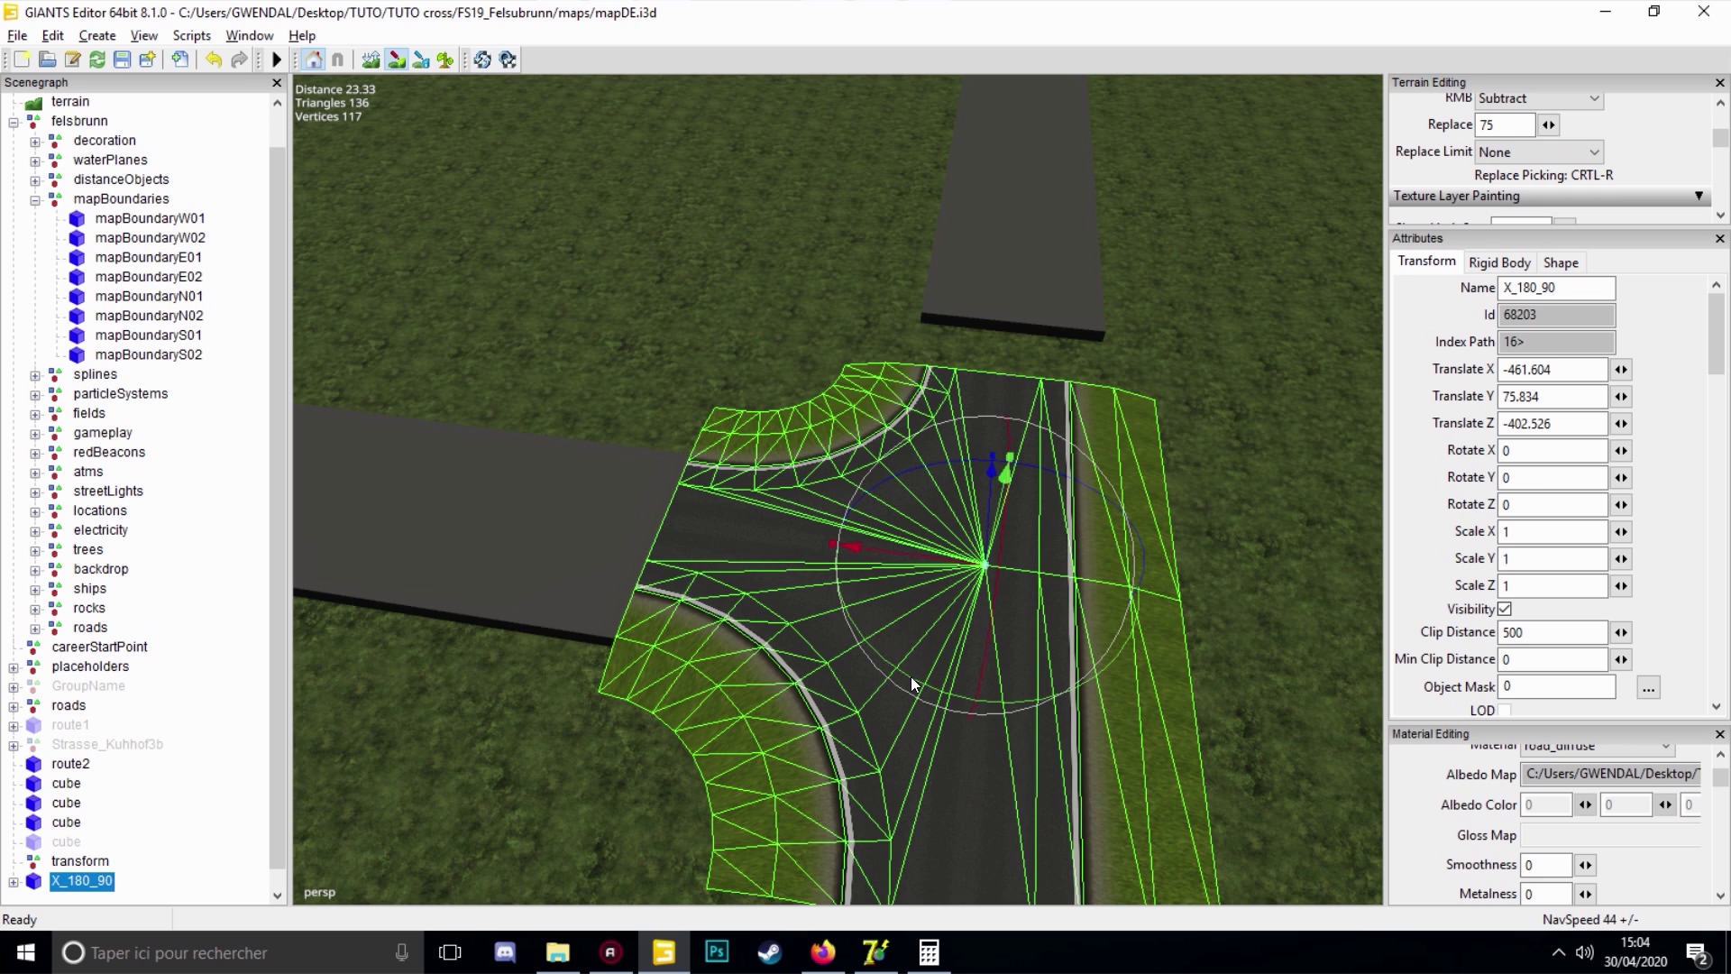
pyautogui.hotkey('ctrl', 'z')
# Switch to CrossingConstructor and load the Trottoir.ini parameter file from the CrossingConstructor tutorial folder
pyautogui.click(875, 952)
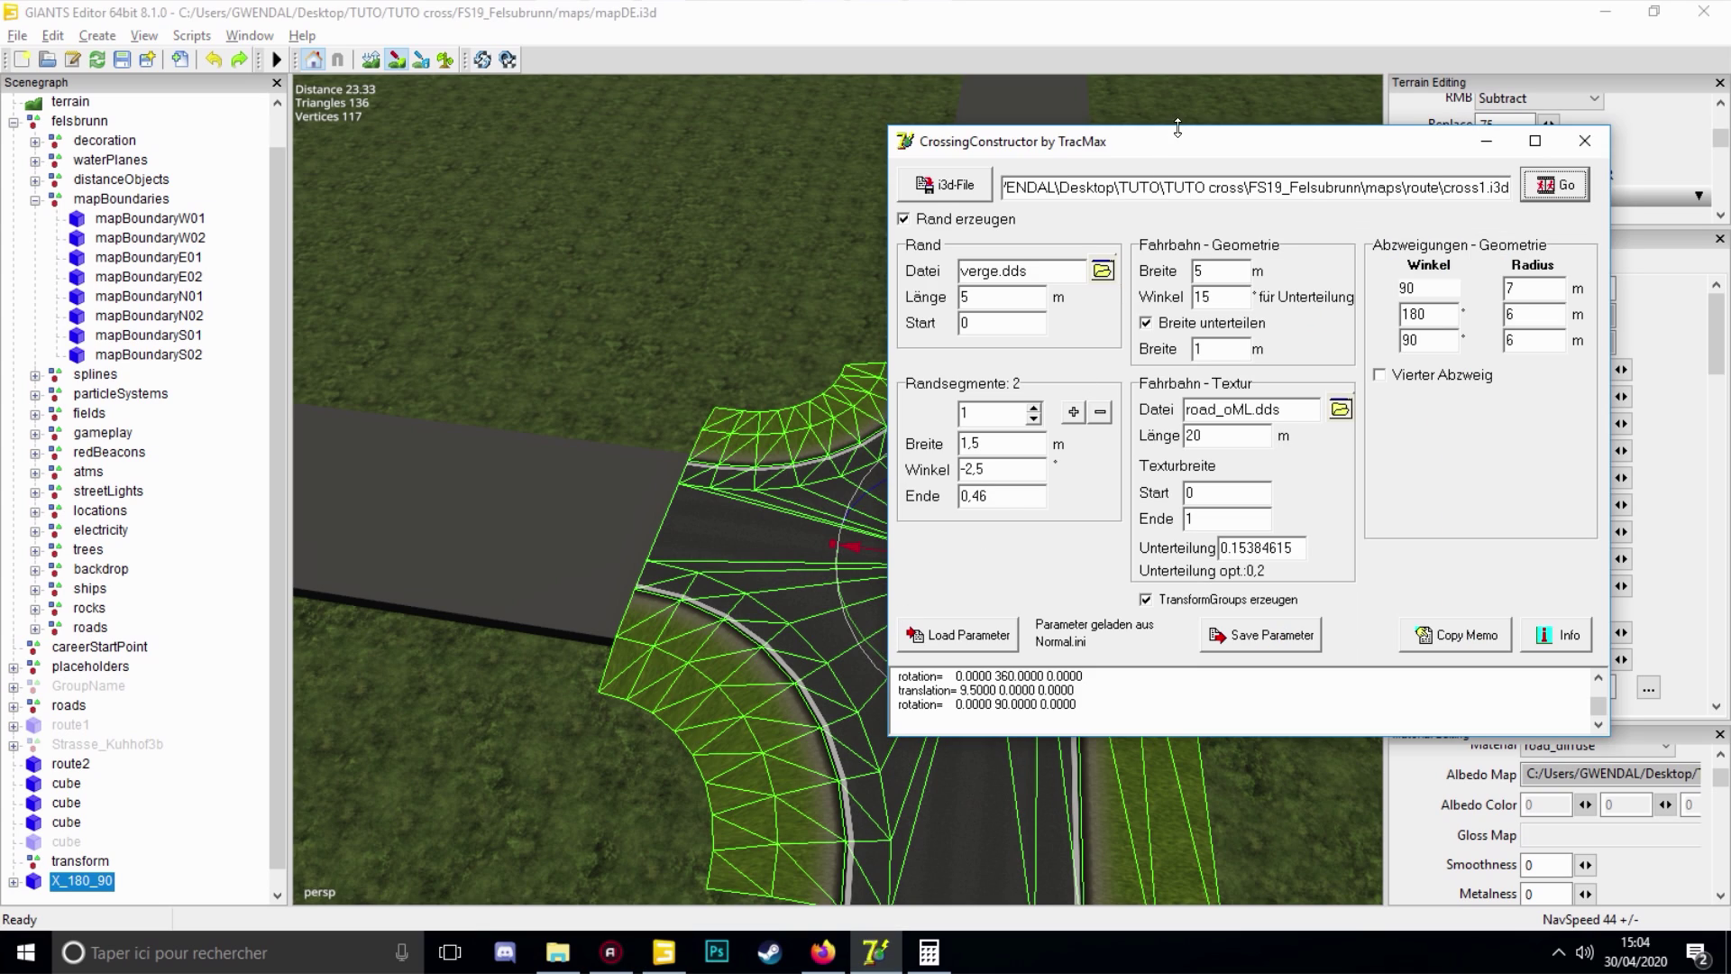
pyautogui.moveTo(1182, 150); pyautogui.dragTo(962, 97)
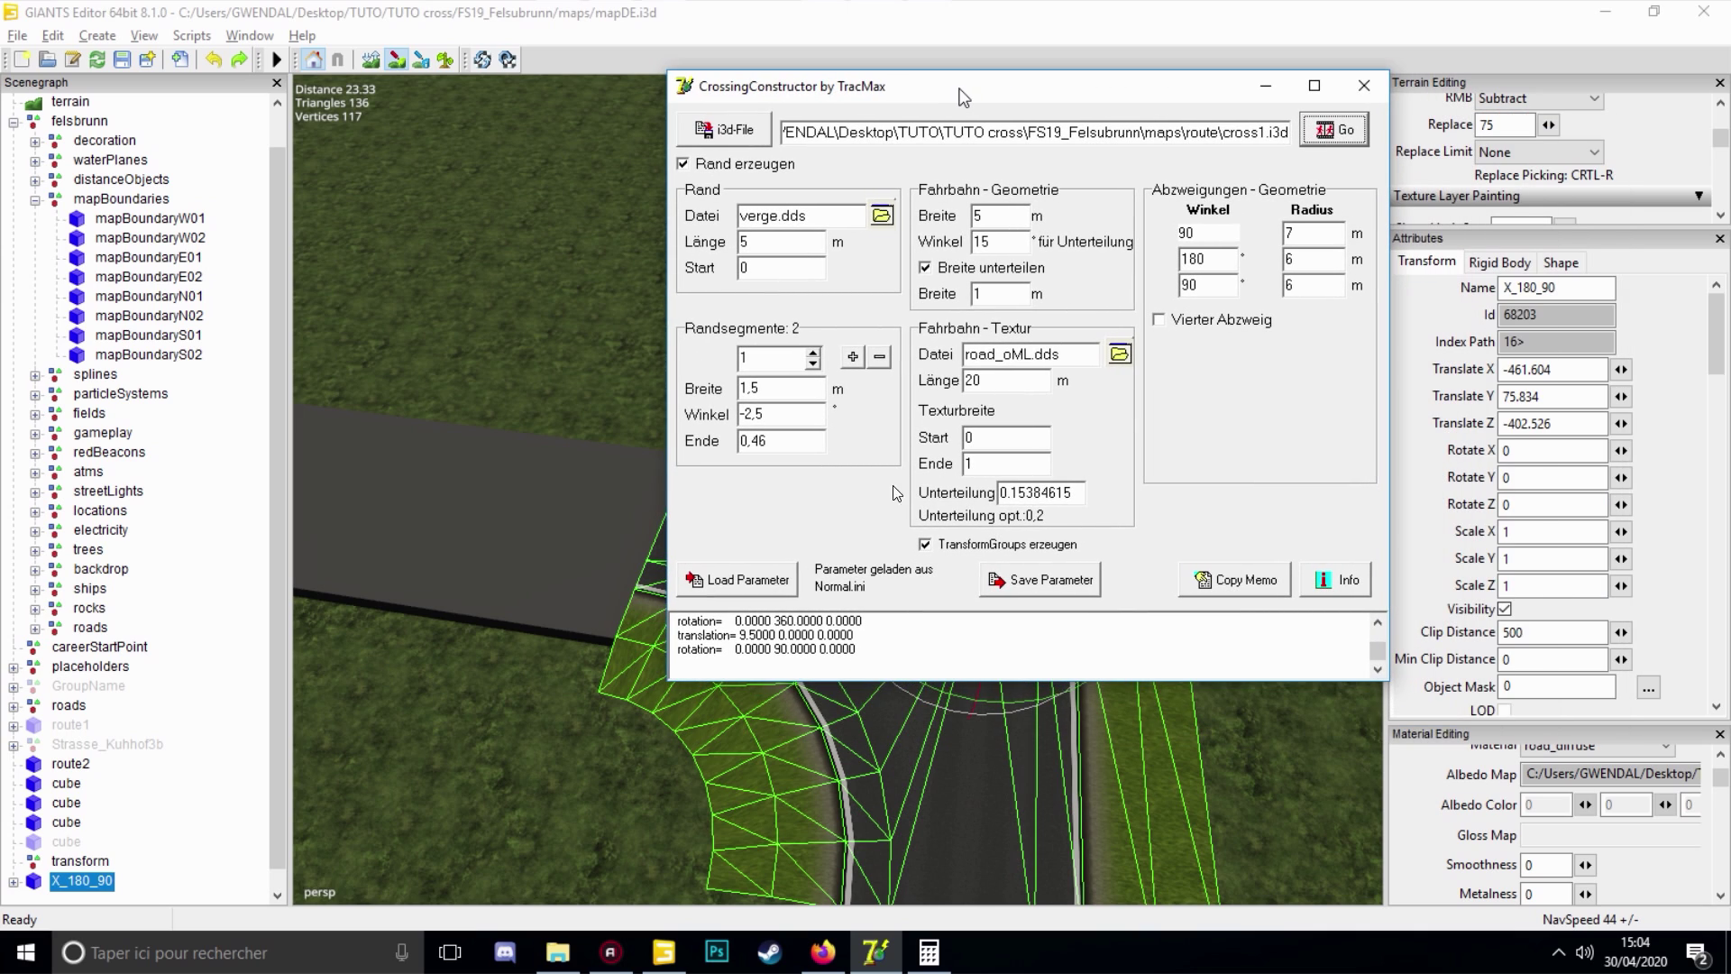
pyautogui.click(741, 581)
pyautogui.click(845, 146)
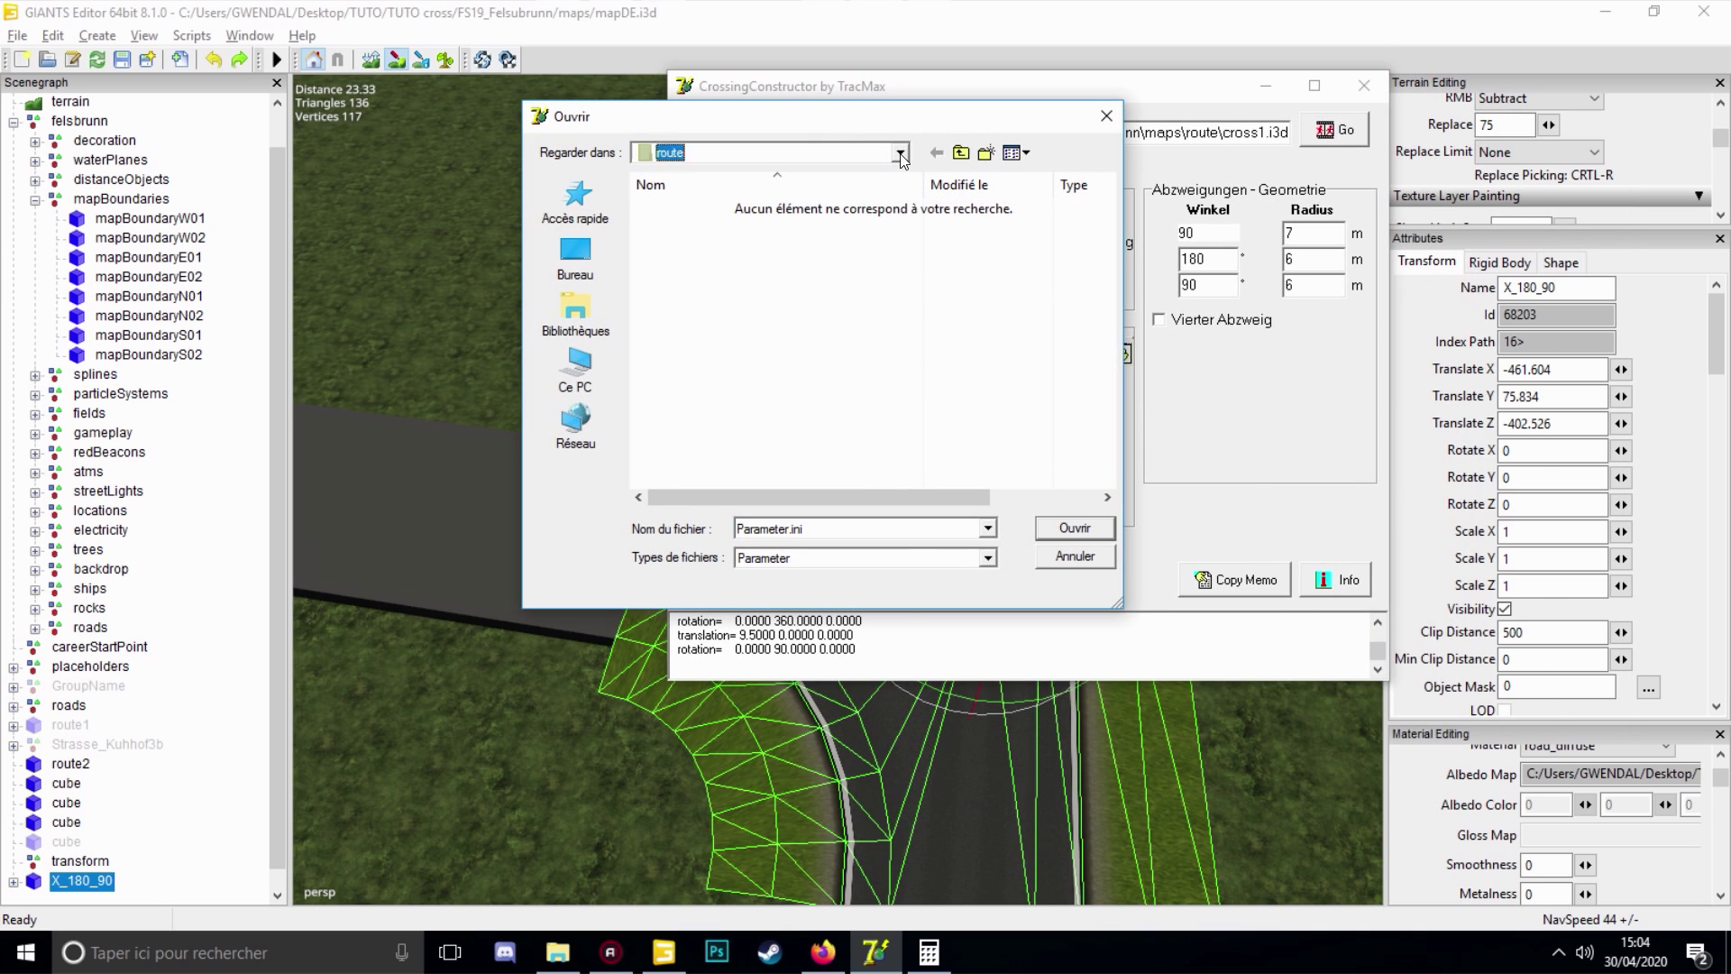
pyautogui.scroll(1, 754, 176)
pyautogui.click(753, 175)
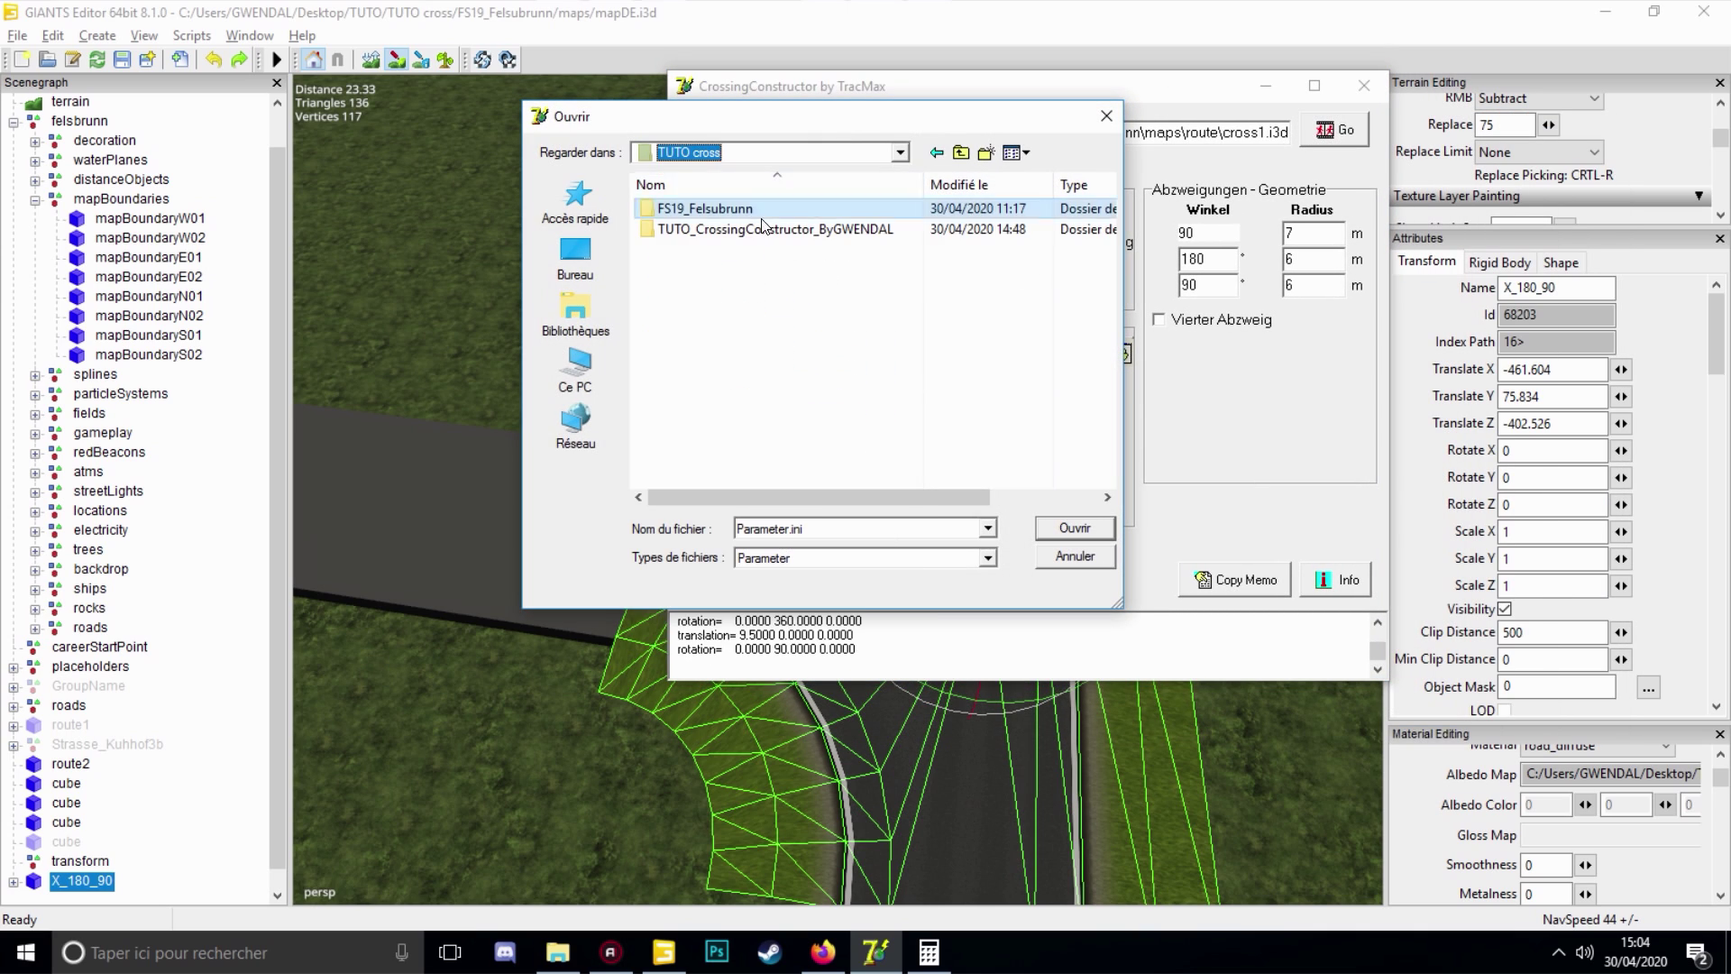
pyautogui.doubleClick(765, 228)
pyautogui.scroll(-2, 768, 466)
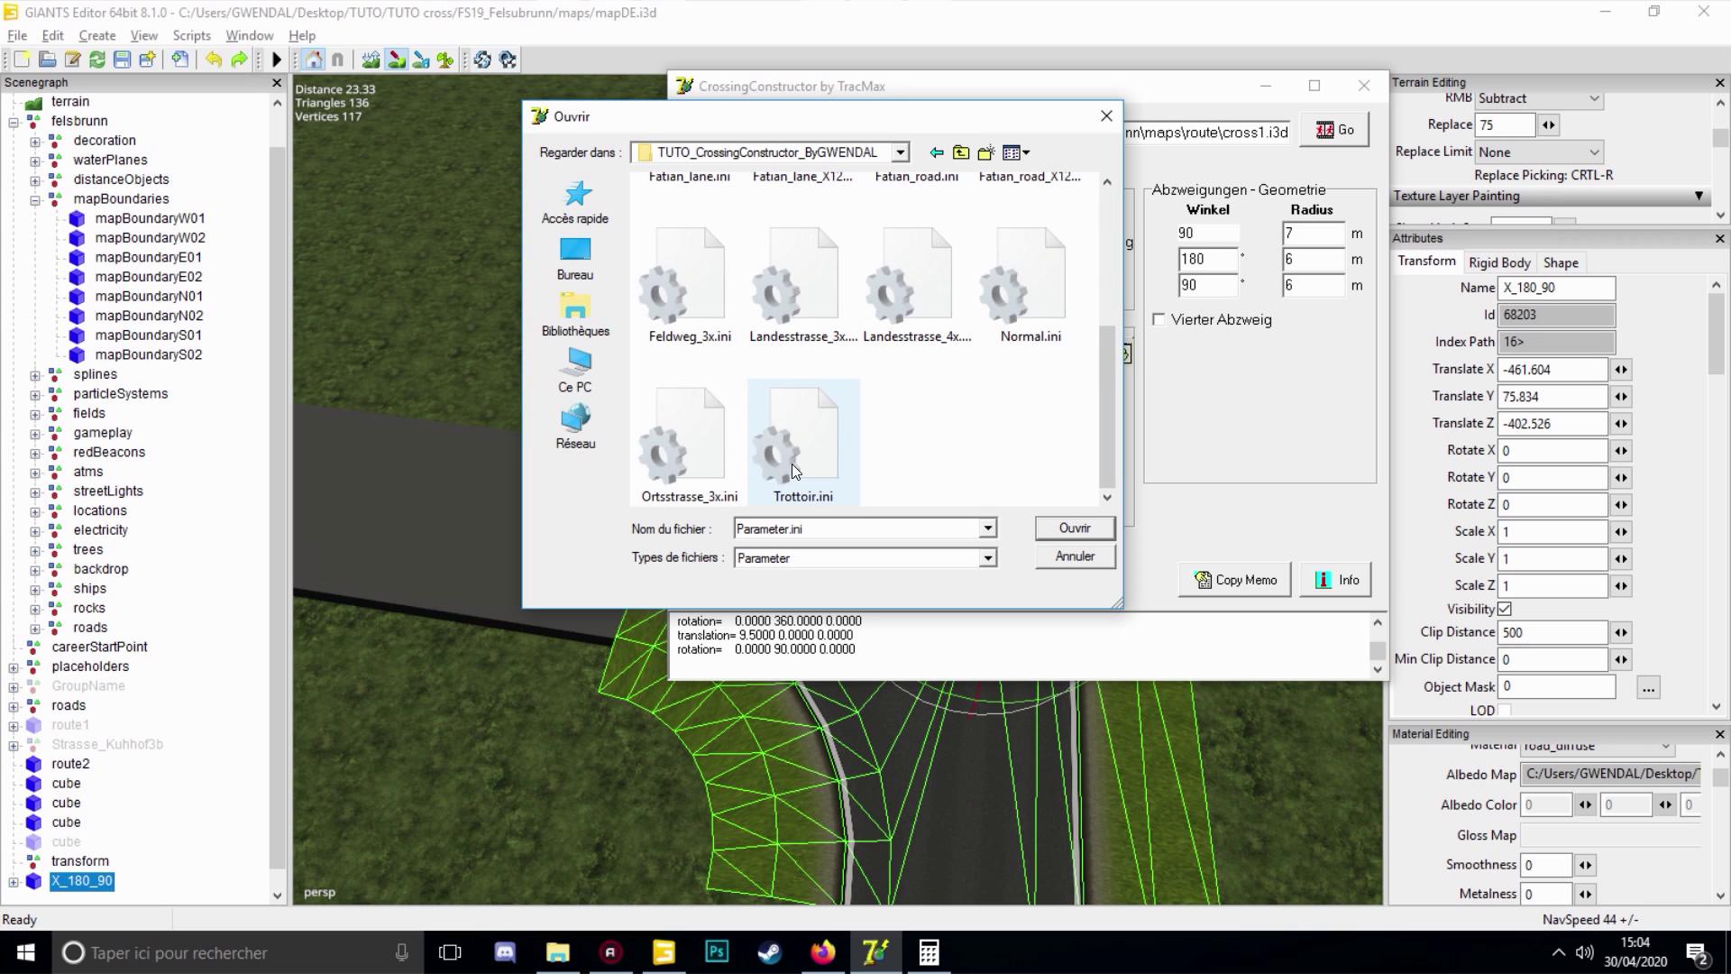
pyautogui.click(769, 466)
pyautogui.click(1074, 528)
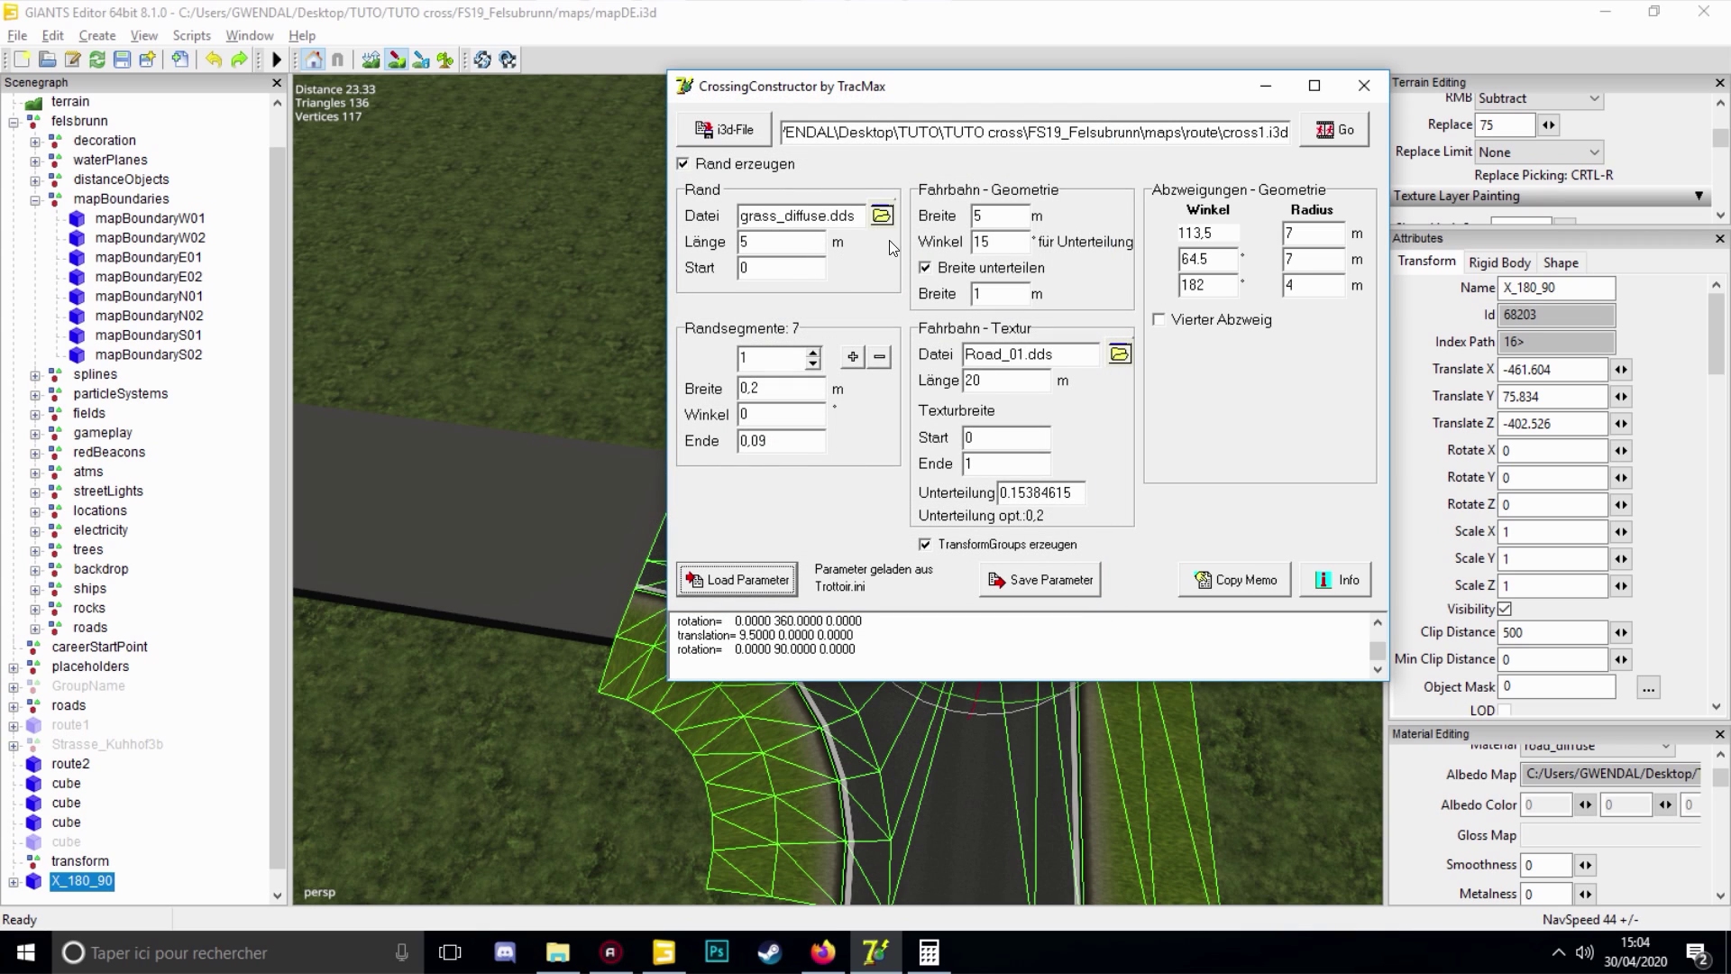
# Set the edge (Rand) texture to verge_diffuse_3.dds from the route folder of the FS19_Felsubrunn map
pyautogui.click(879, 215)
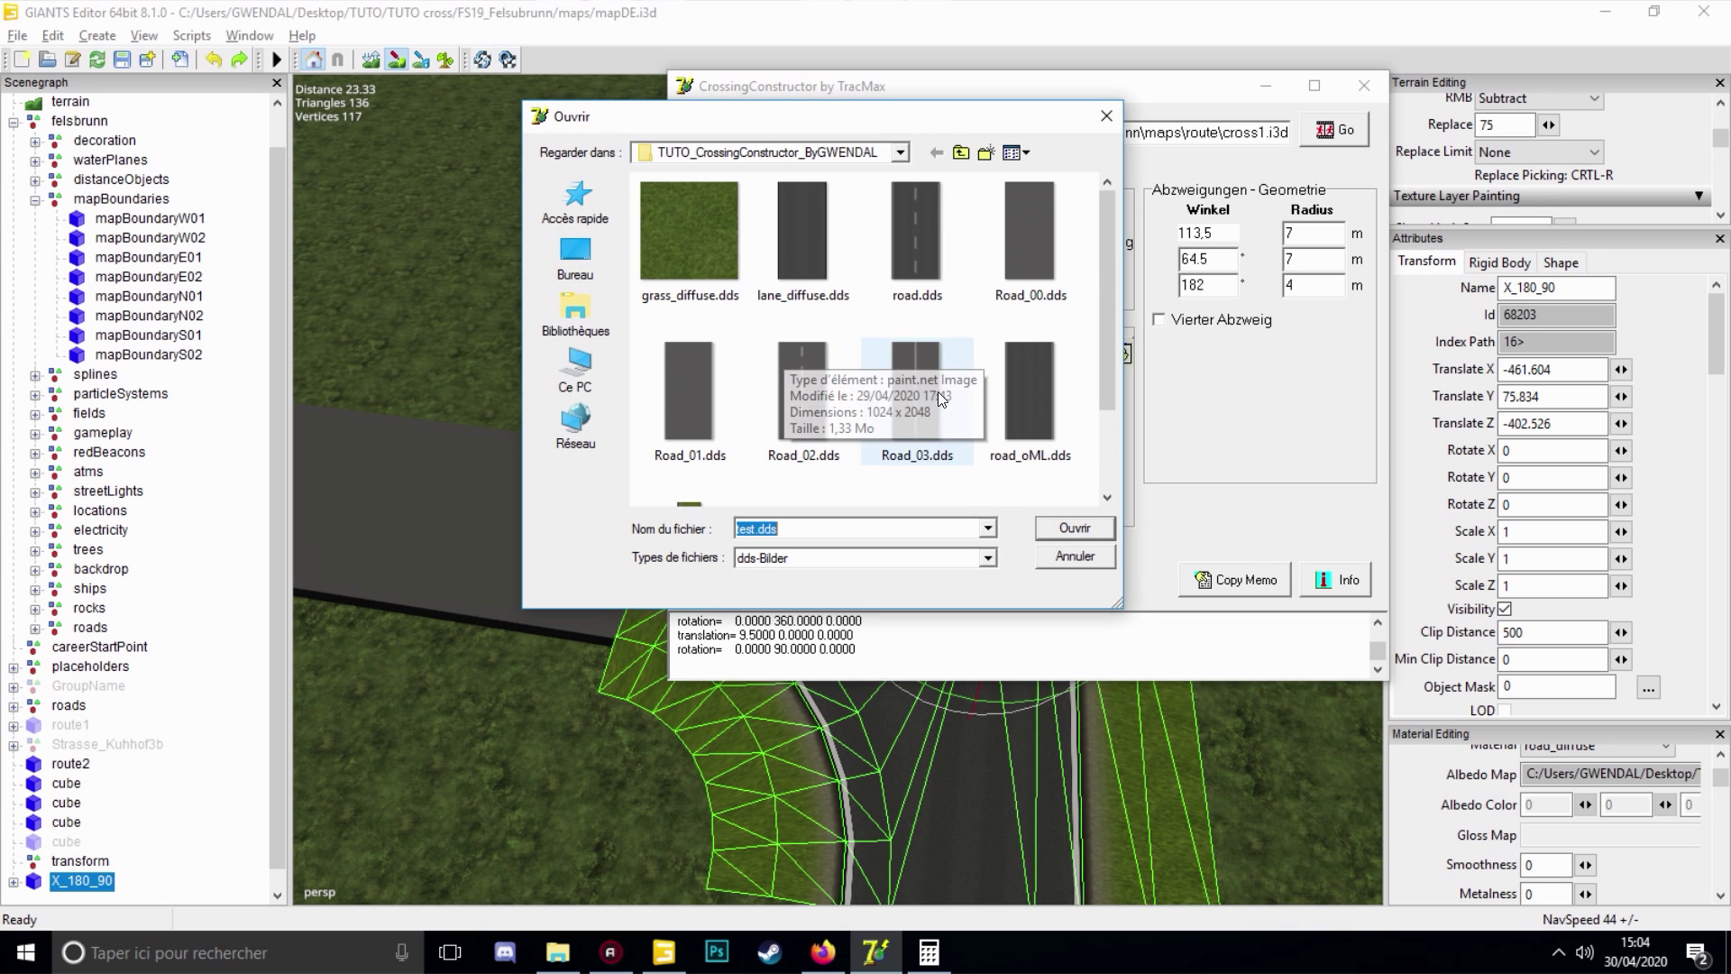
pyautogui.click(899, 155)
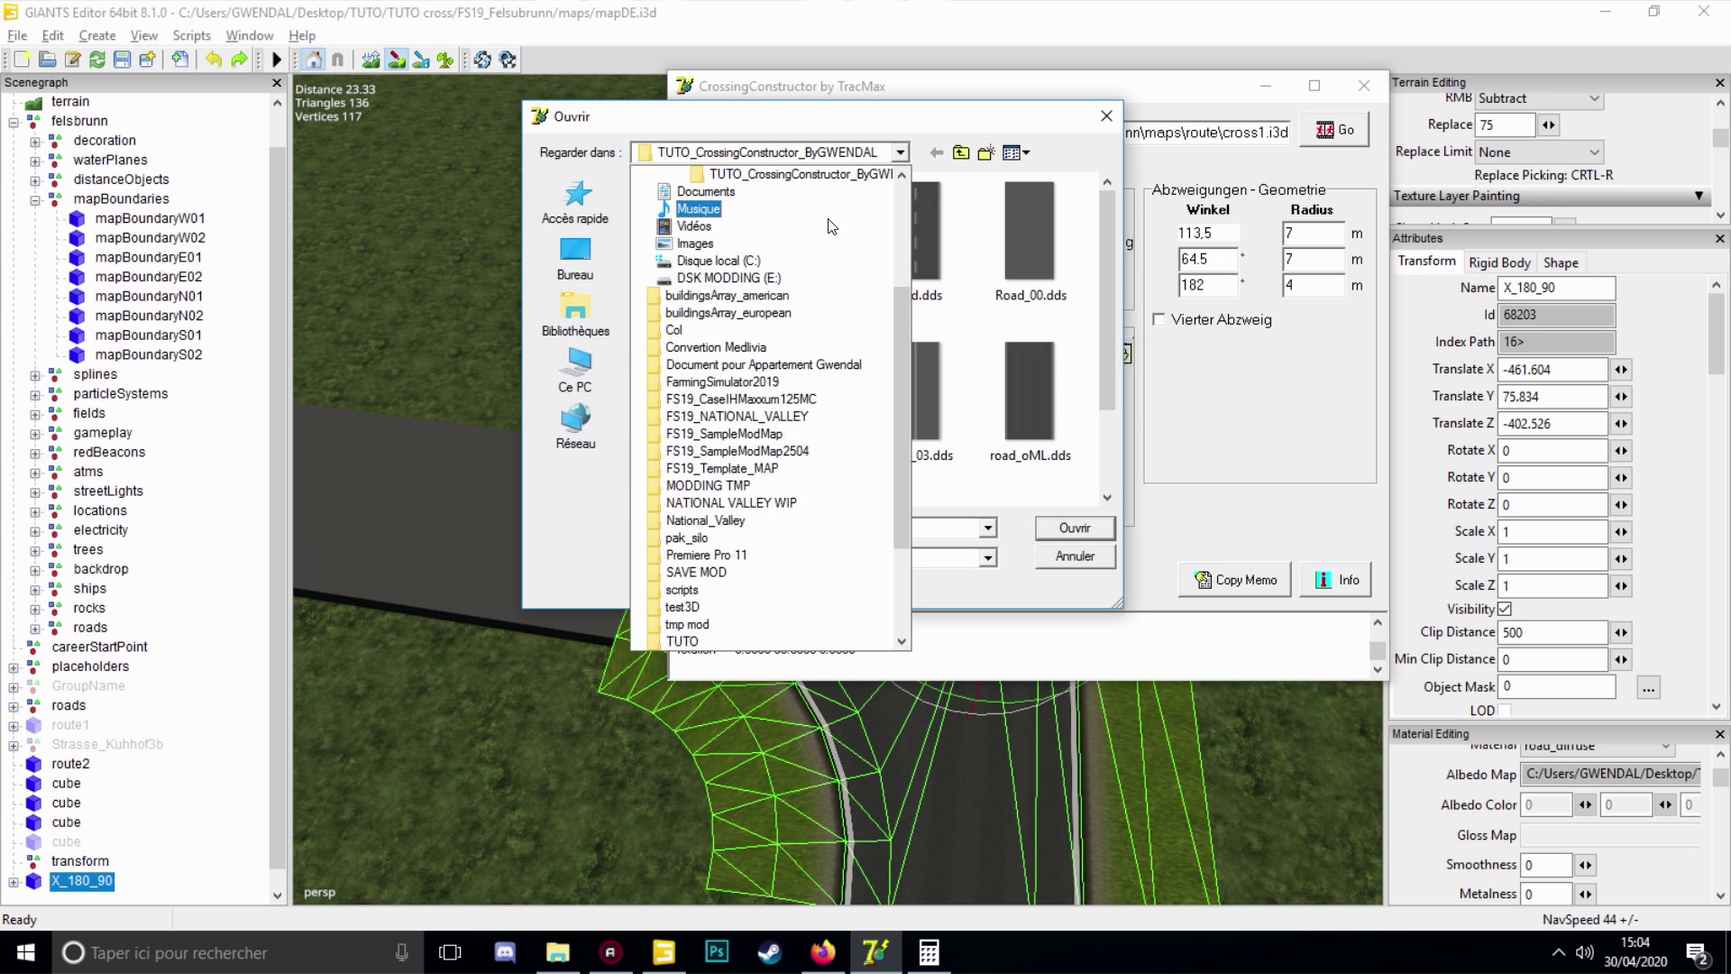
pyautogui.scroll(2, 777, 211)
pyautogui.click(729, 210)
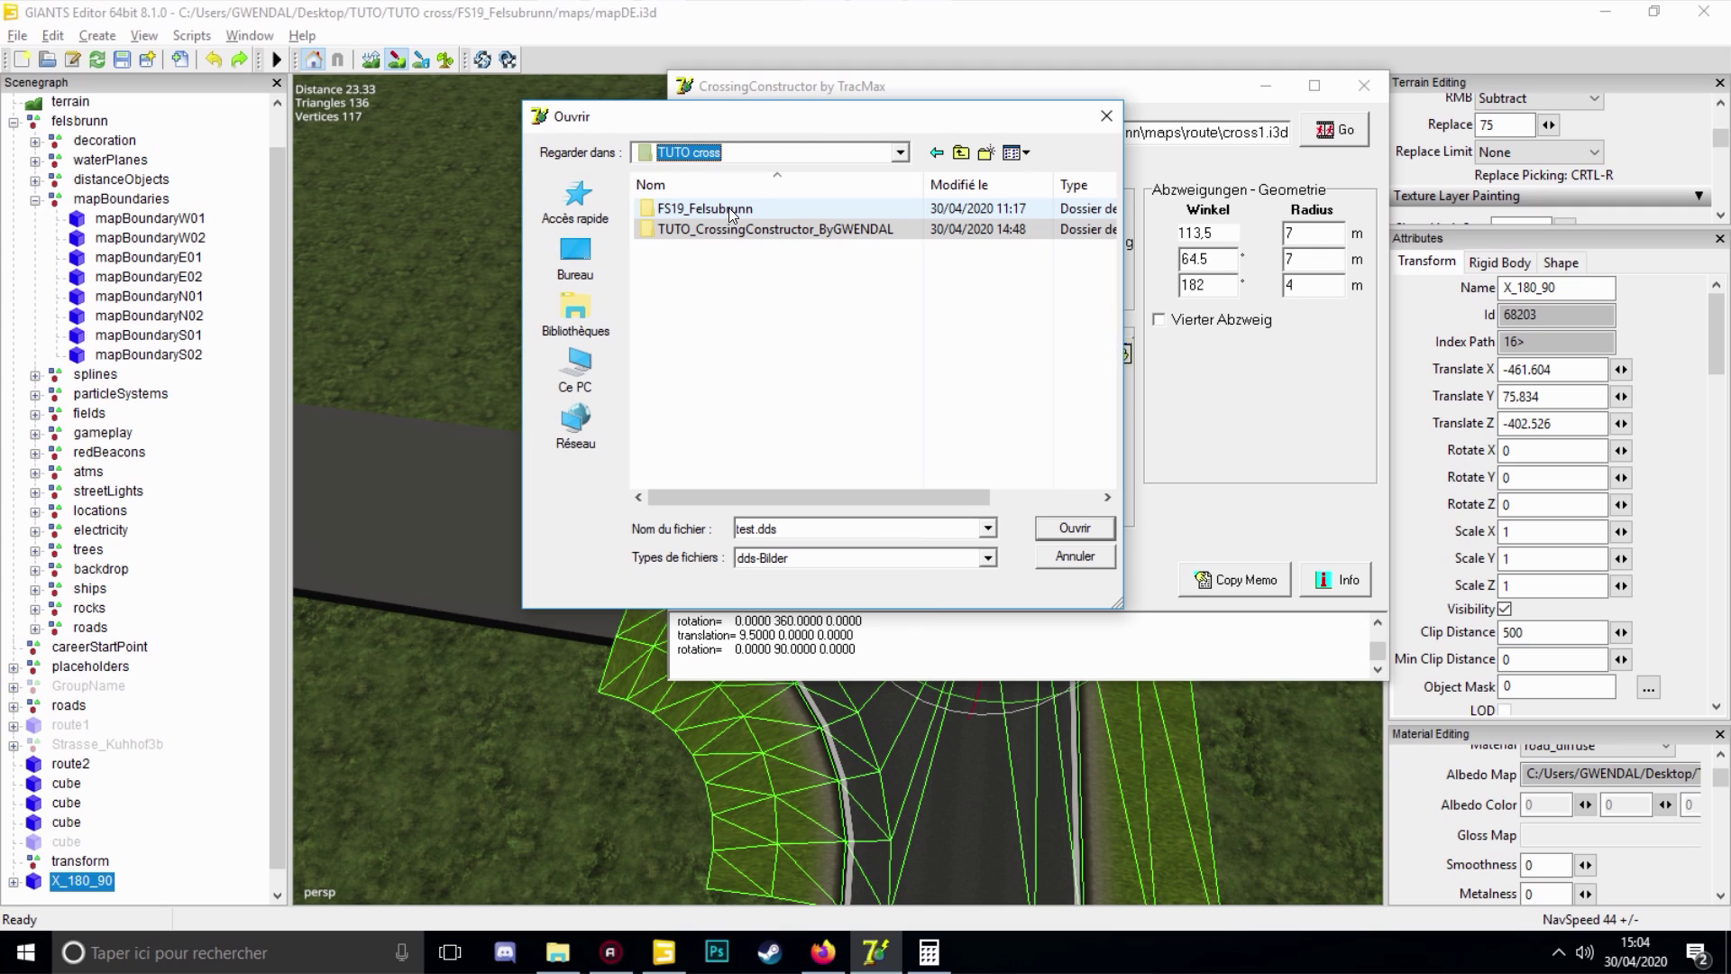
pyautogui.doubleClick(729, 203)
pyautogui.doubleClick(707, 245)
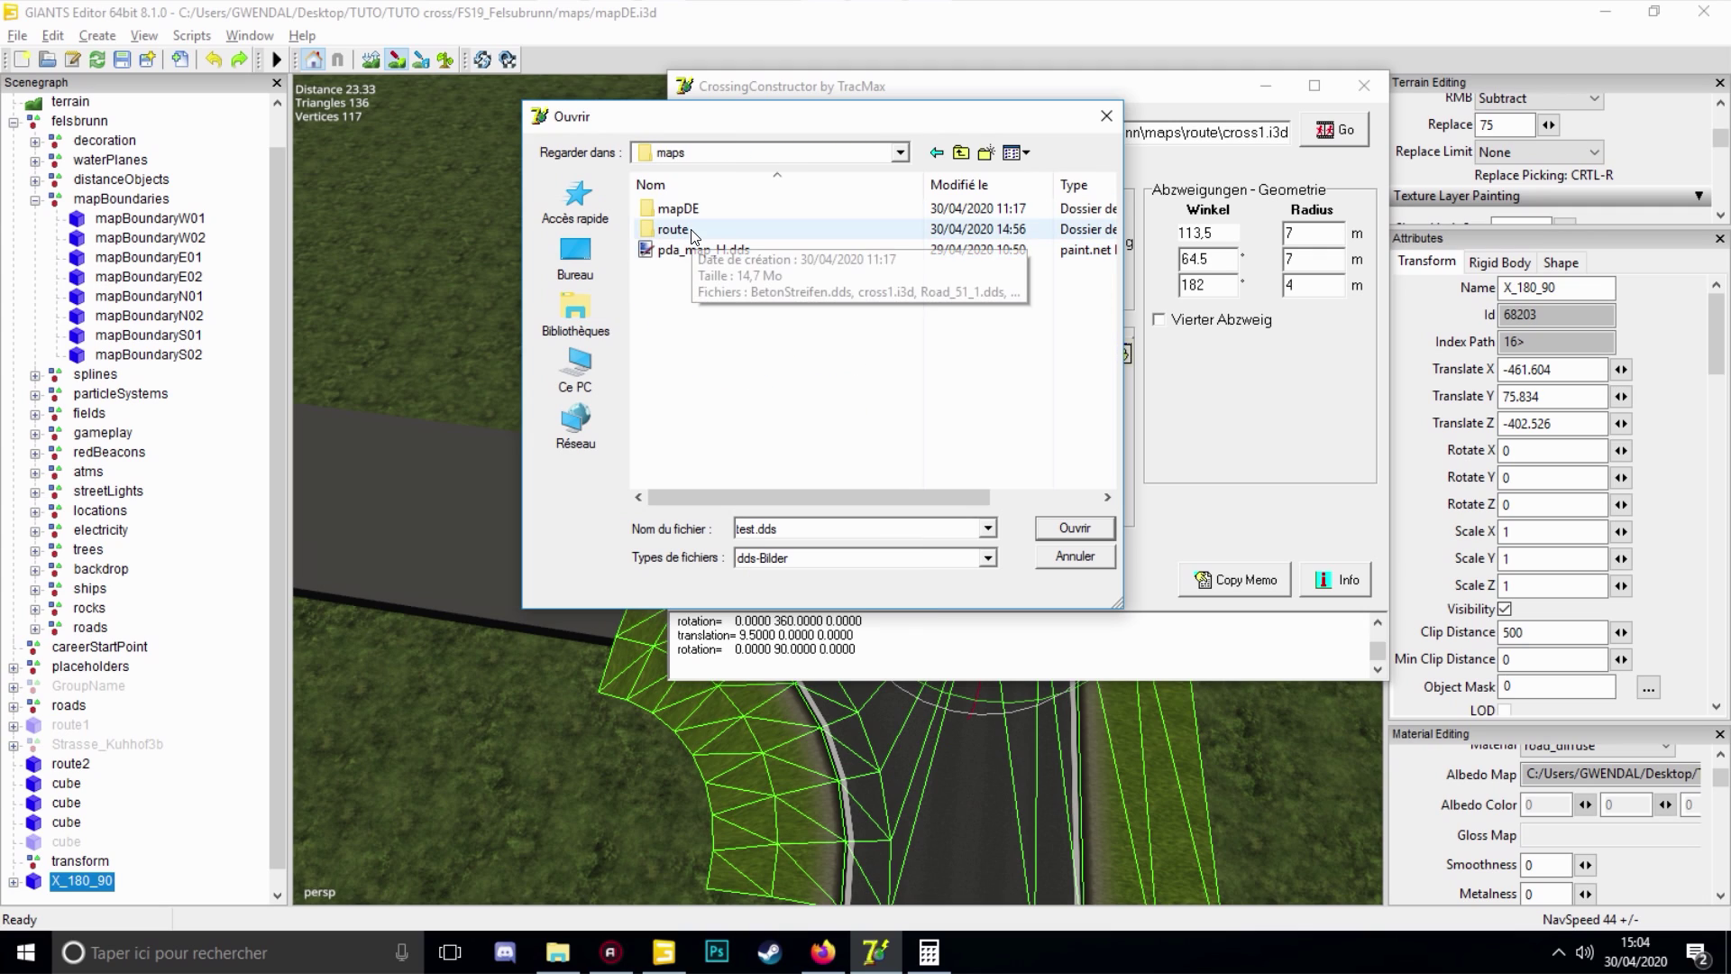
pyautogui.doubleClick(699, 229)
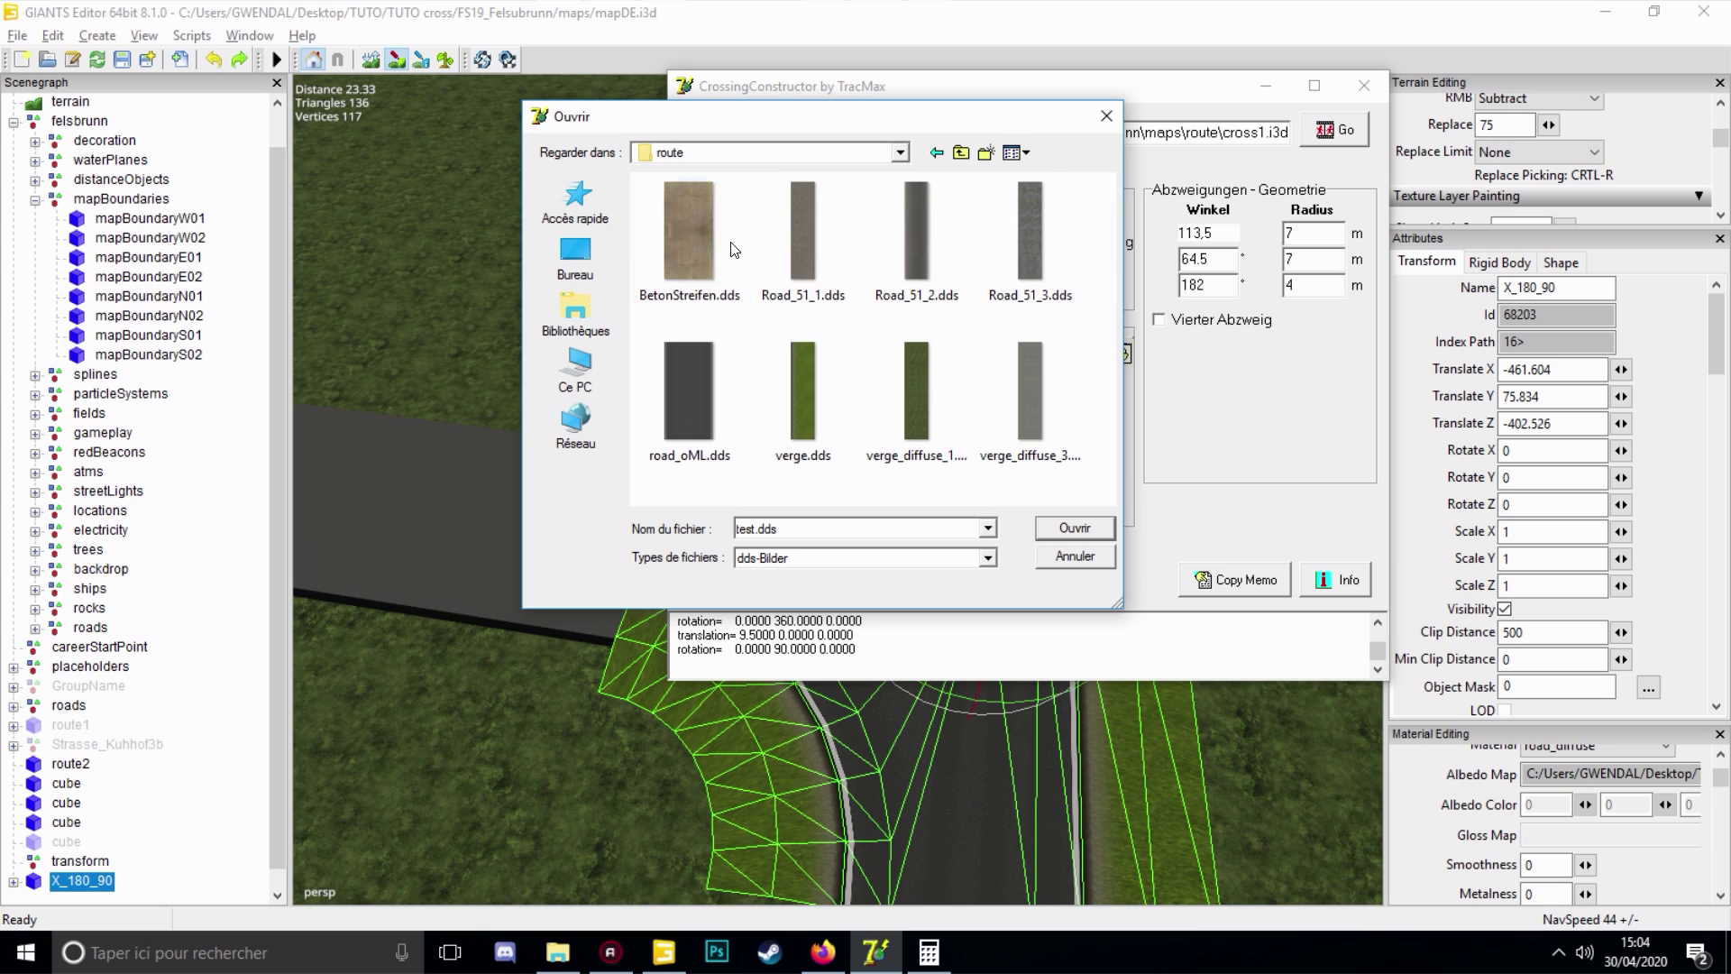
pyautogui.click(1027, 266)
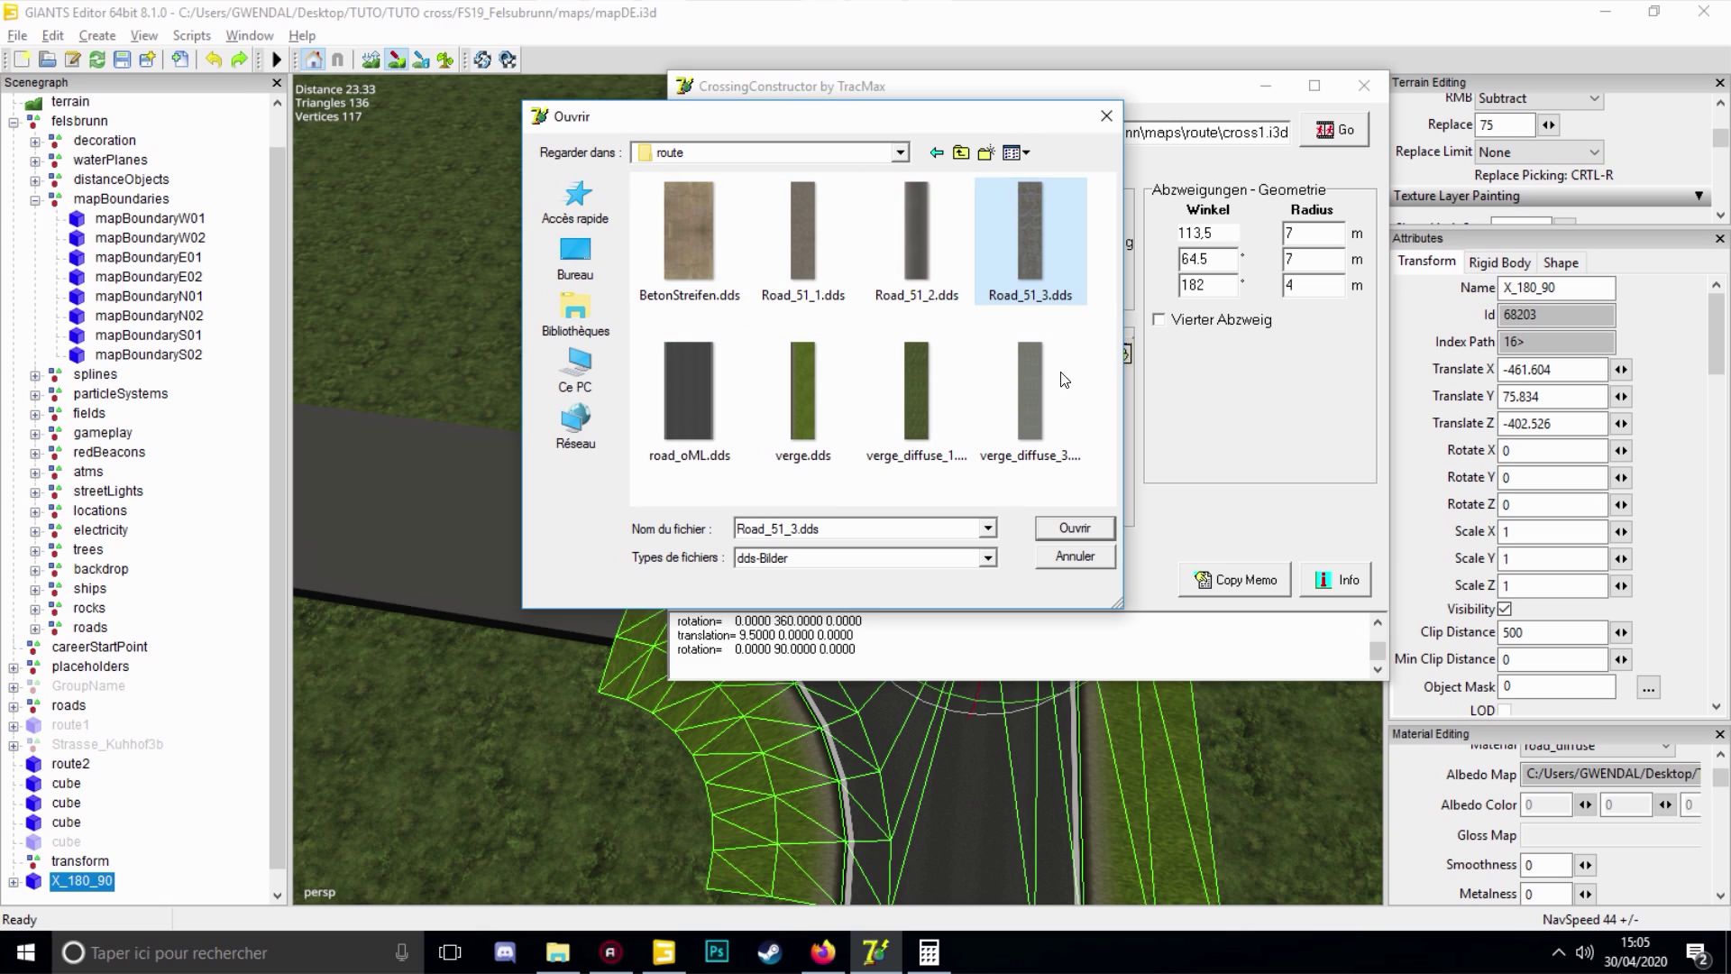
pyautogui.click(1007, 396)
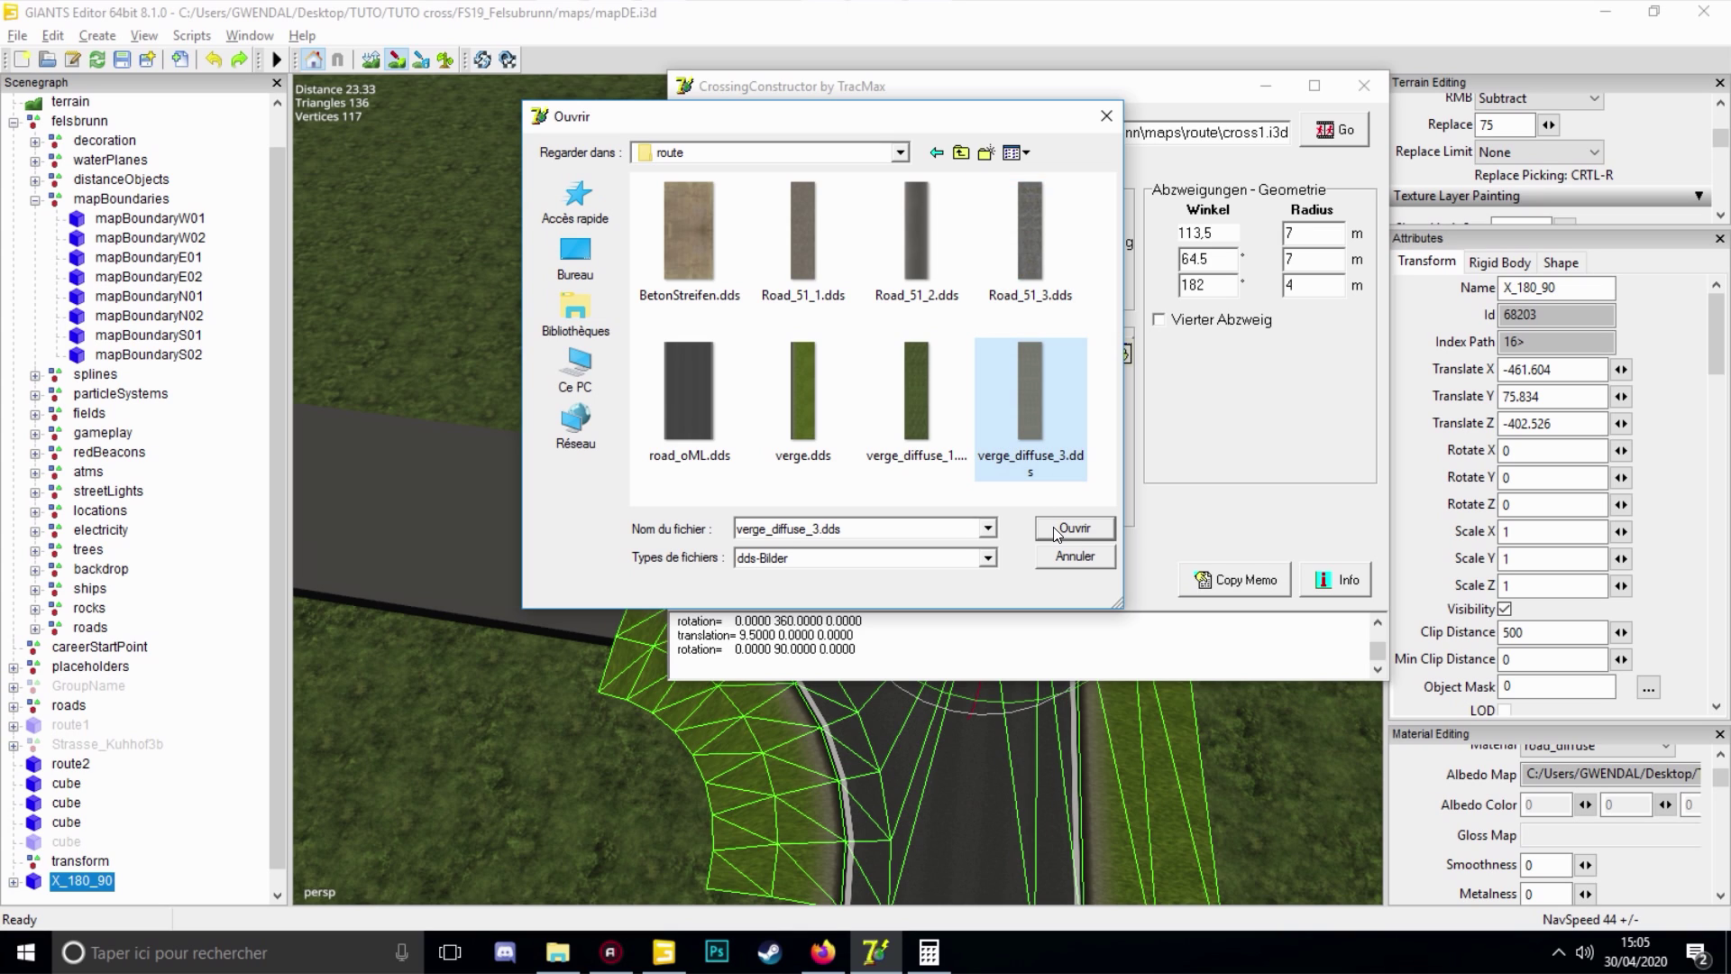
pyautogui.click(1057, 532)
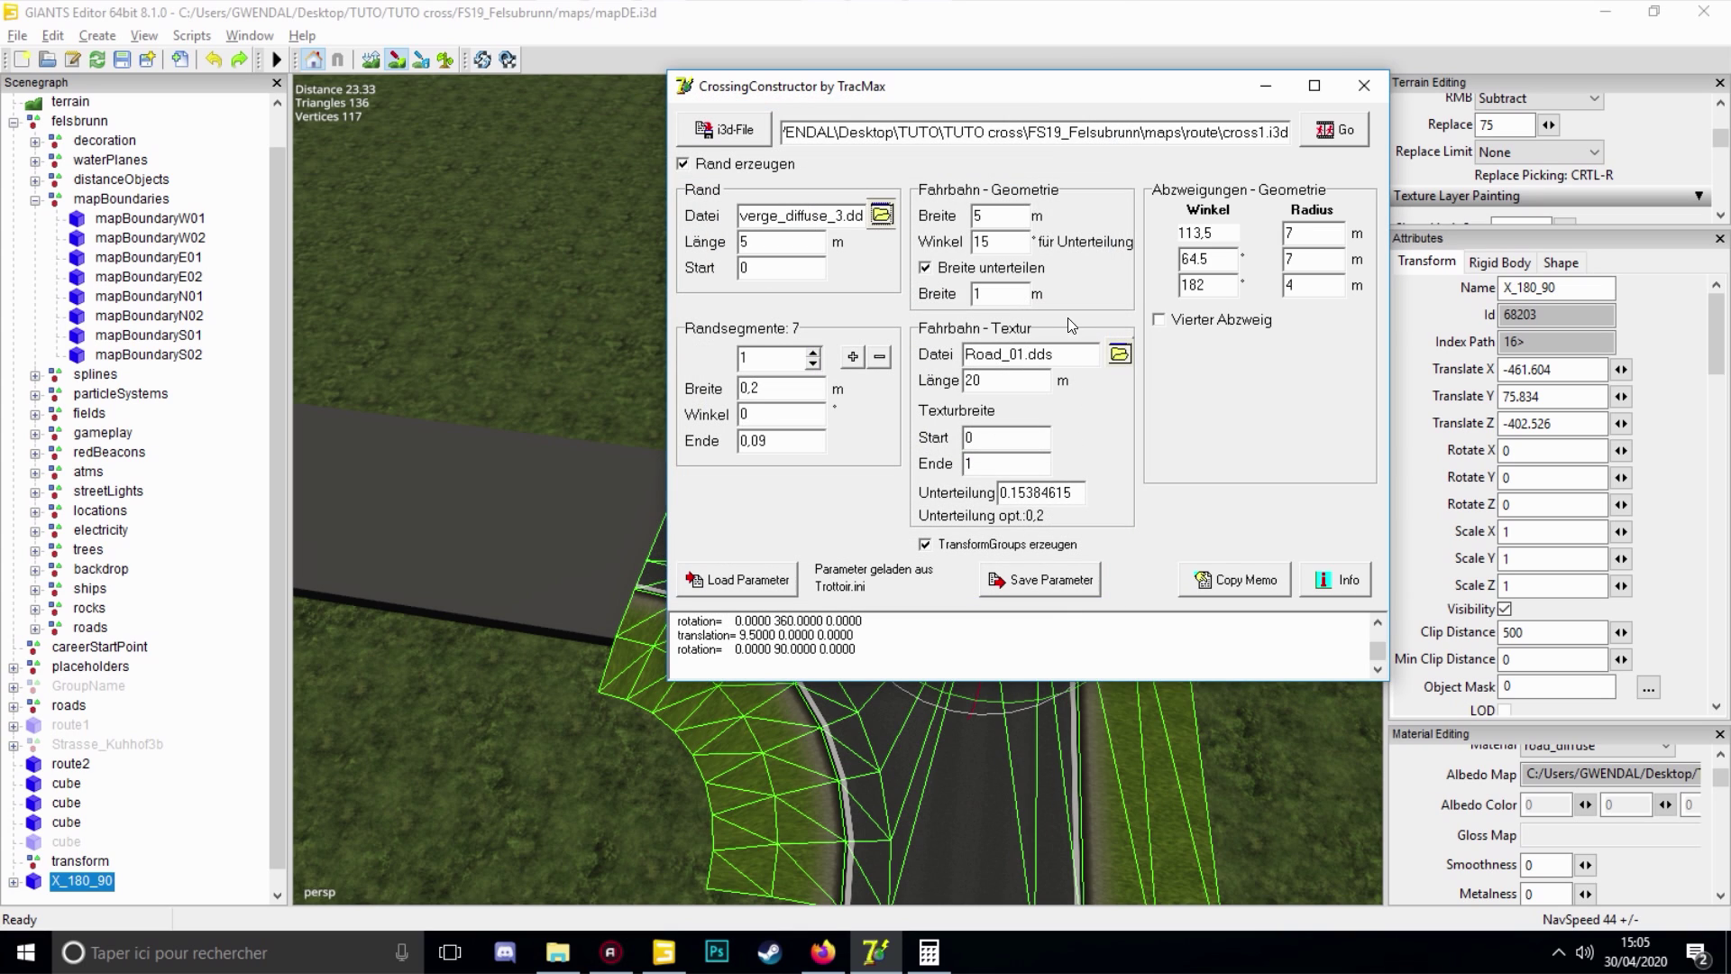
# Set the roadway (Fahrbahn) texture to Road_51_1.dds and generate the crossing file cross1.i3d
pyautogui.click(1118, 355)
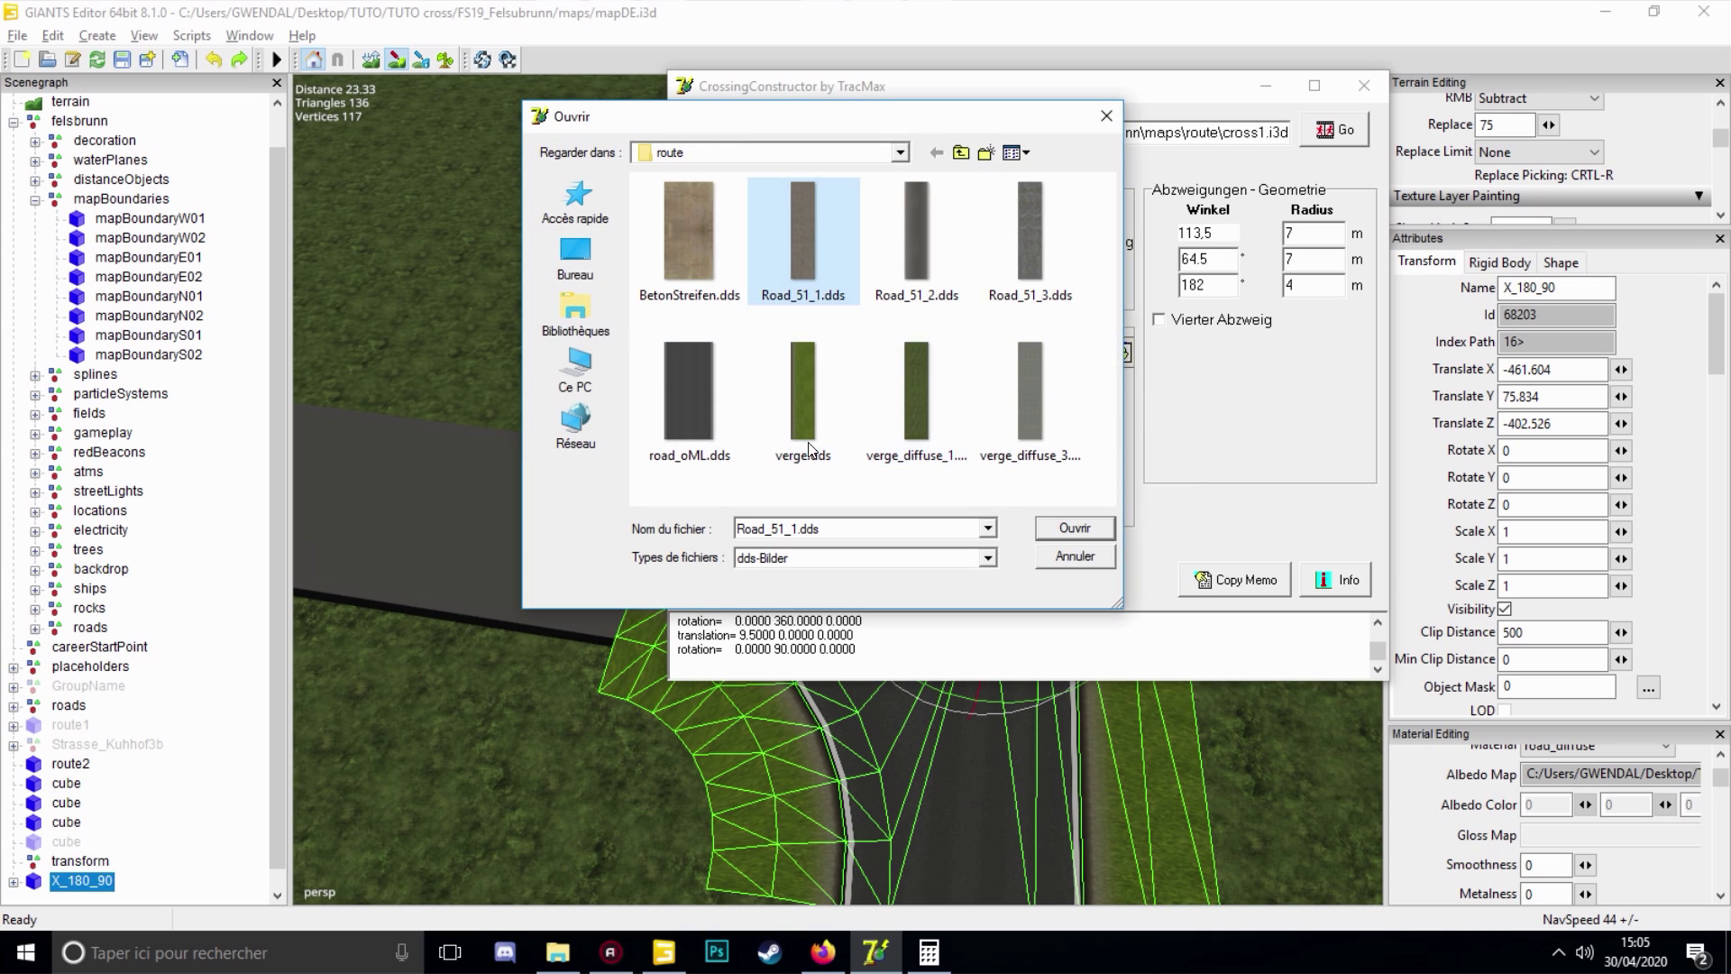
pyautogui.click(1057, 530)
pyautogui.click(1327, 133)
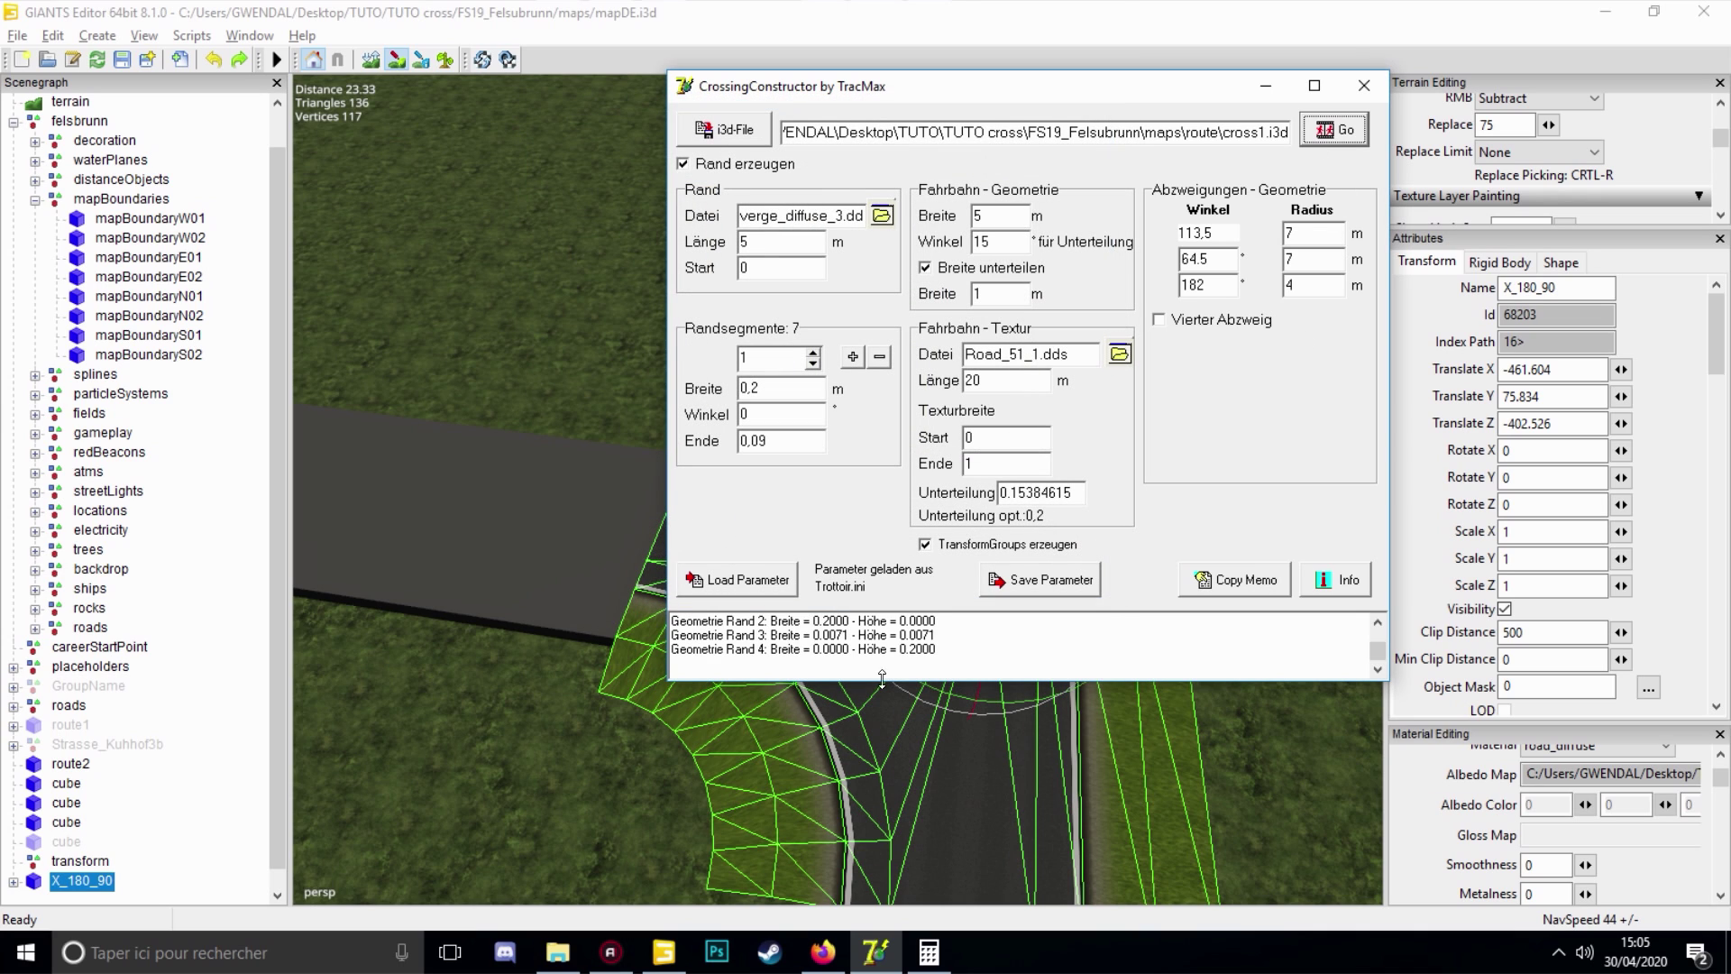
# Switch to GIANTS Editor, delete the X_180_90 crossing, and import the regenerated cross1.i3d from the route folder
pyautogui.click(847, 745)
pyautogui.press('Delete')
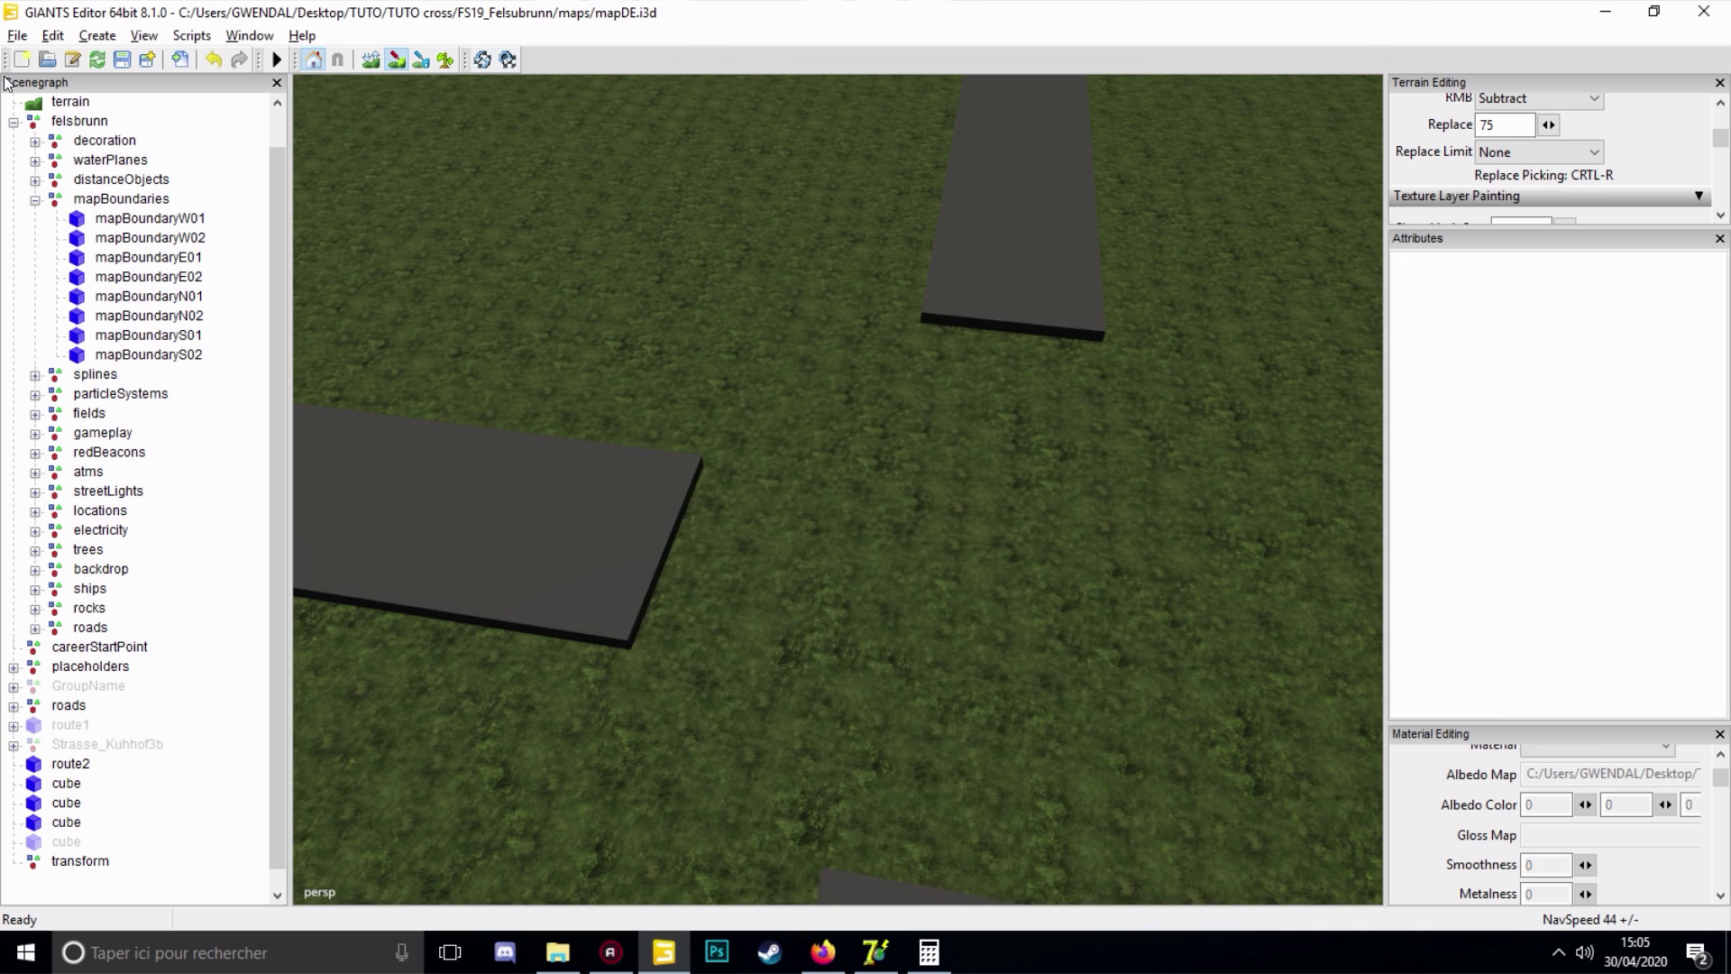
pyautogui.click(13, 36)
pyautogui.click(117, 267)
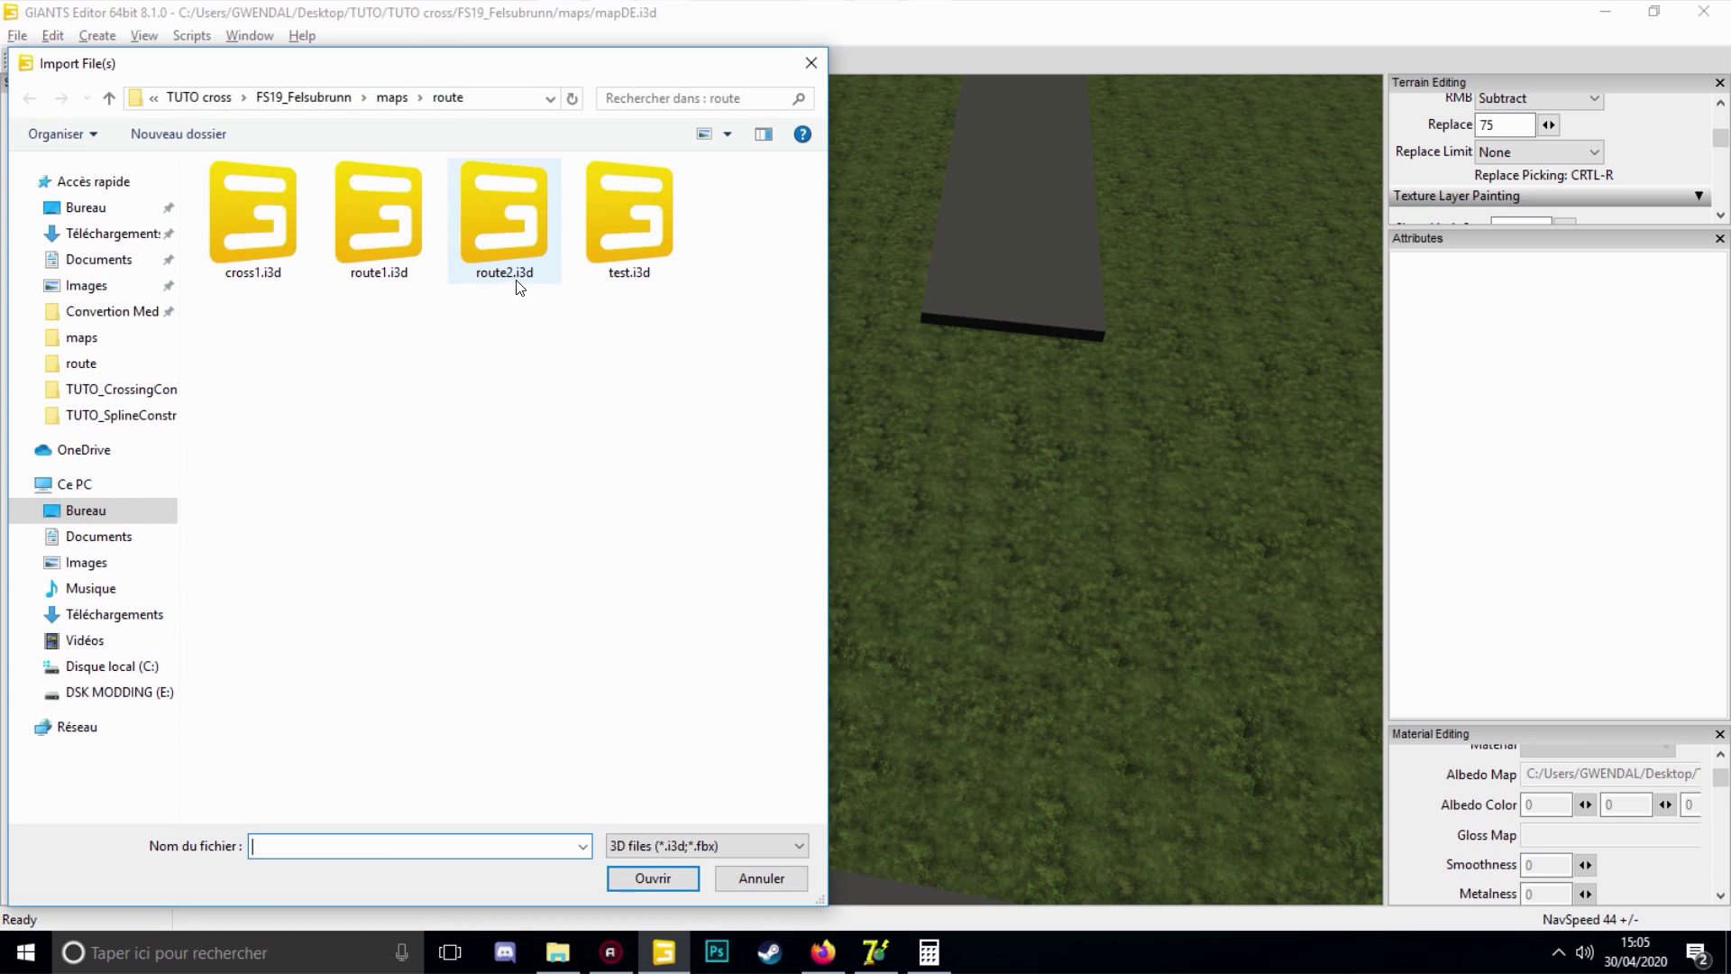
pyautogui.click(283, 231)
pyautogui.click(669, 874)
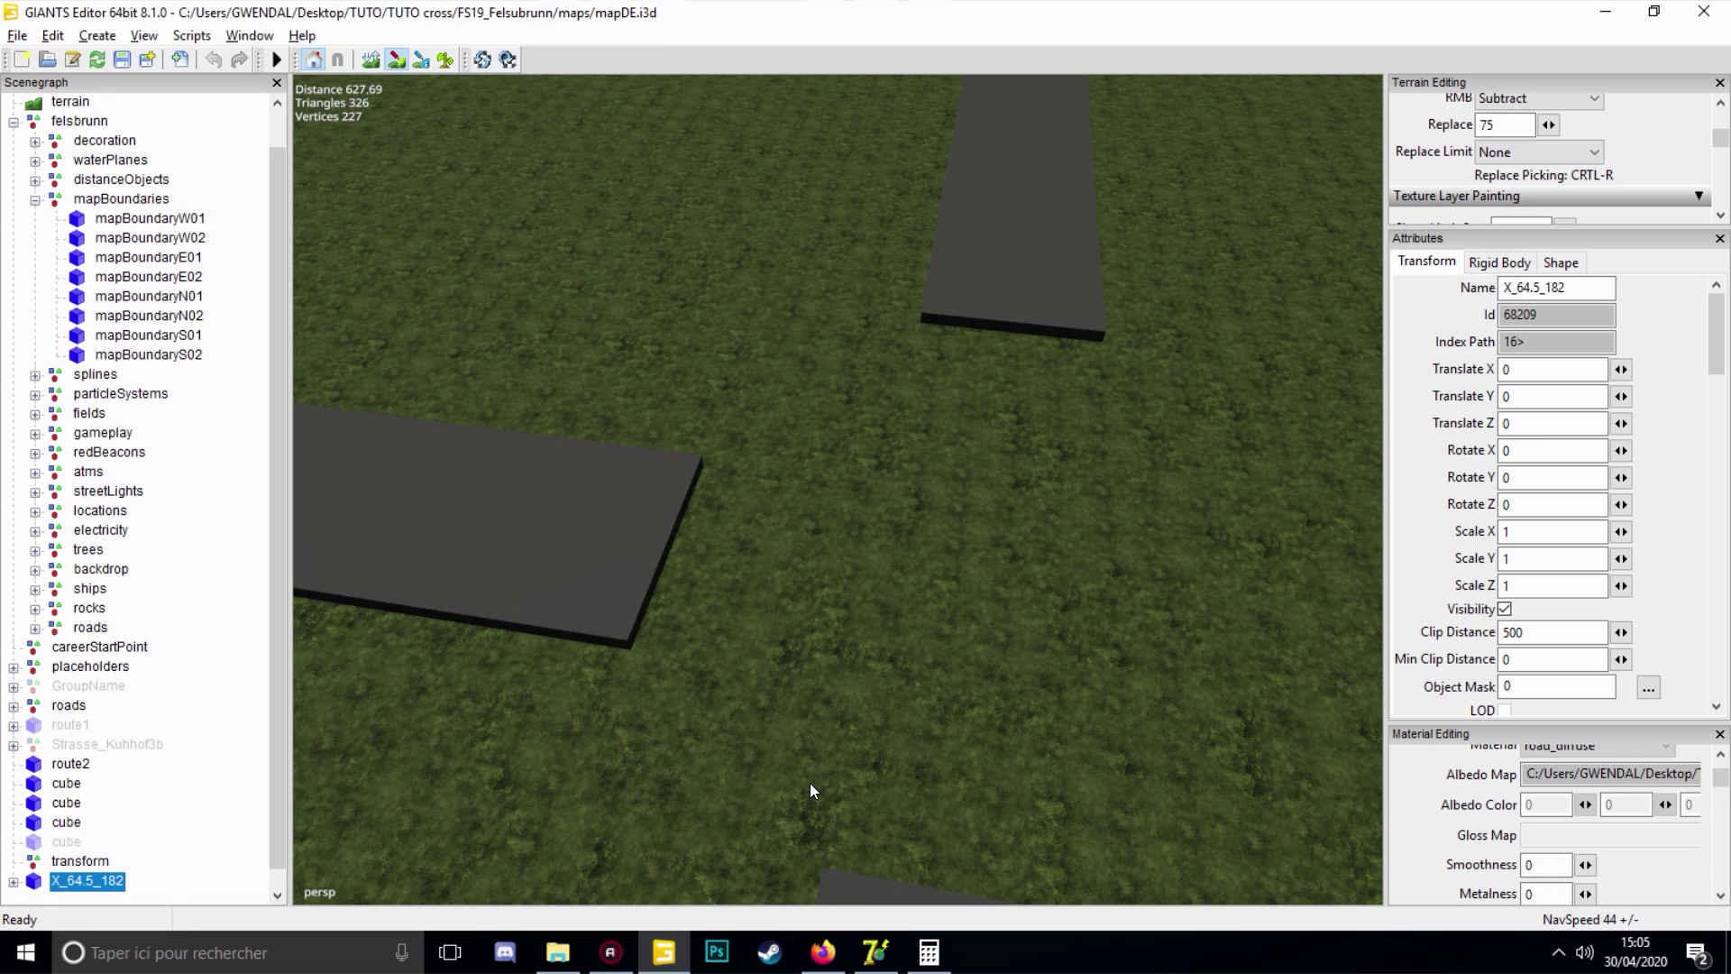
# Place the X_64.5_182 crossing between the three roads at X -460.665, Z -394.754, rotated to -61.773 around Y
pyautogui.hotkey('ctrl', 'b')
pyautogui.click(866, 424)
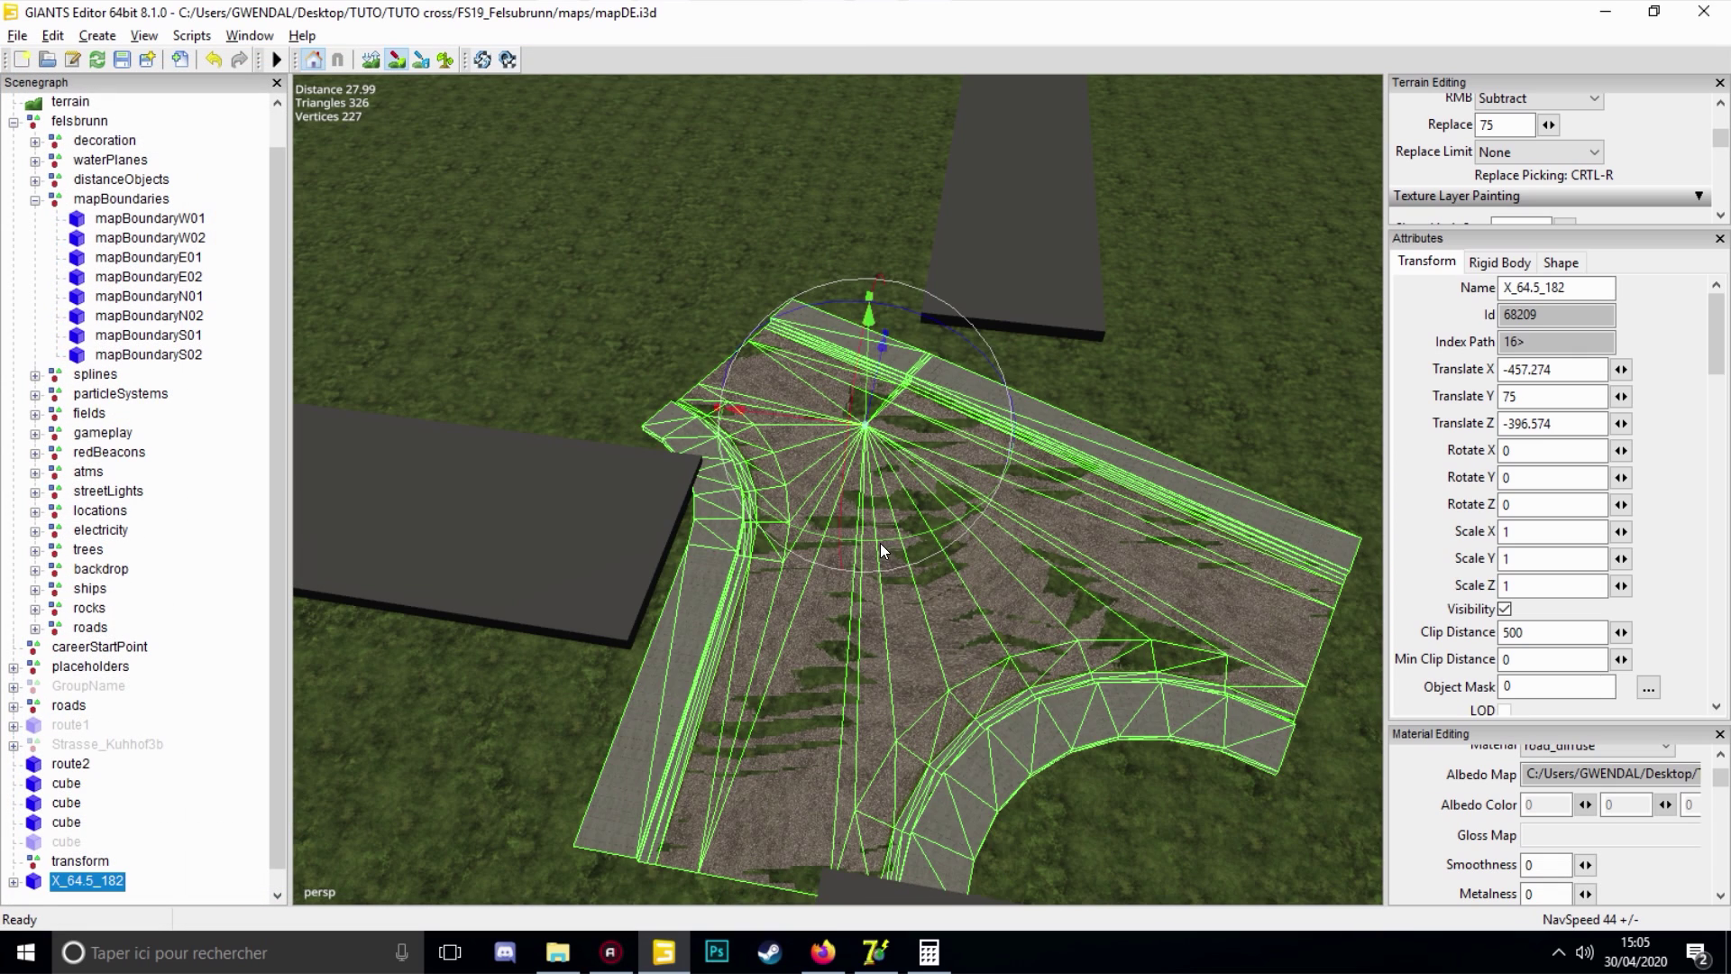
pyautogui.moveTo(879, 543); pyautogui.dragTo(724, 485)
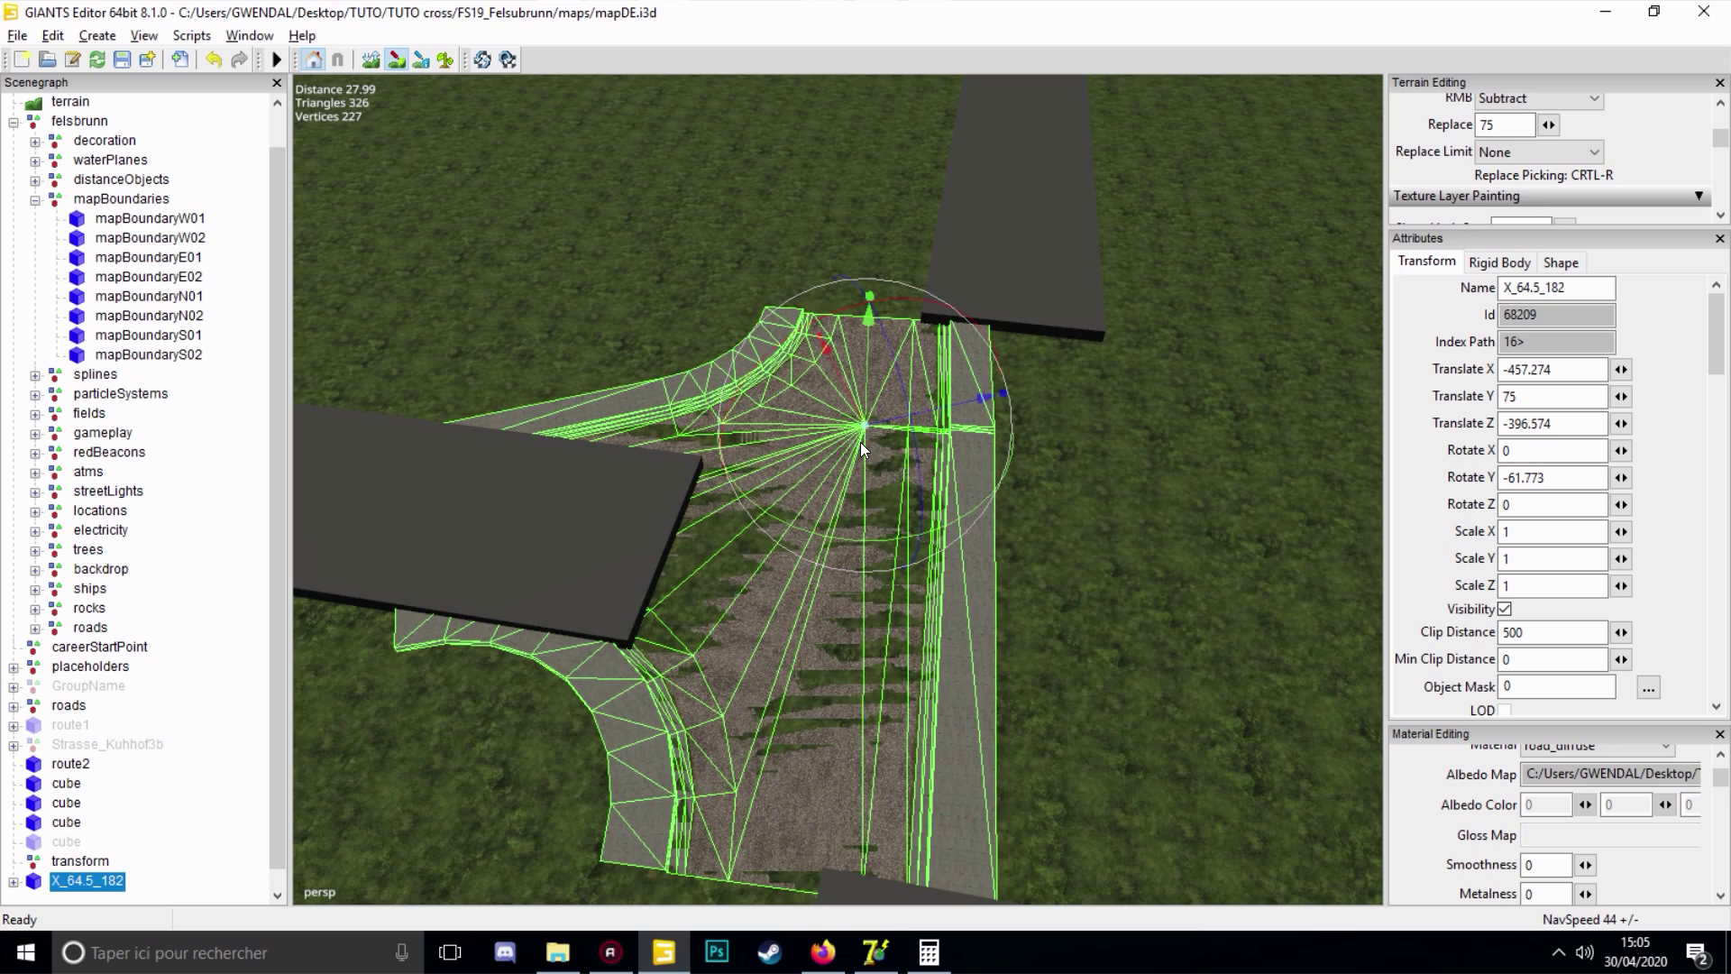
pyautogui.scroll(-5, 860, 442)
pyautogui.click(875, 952)
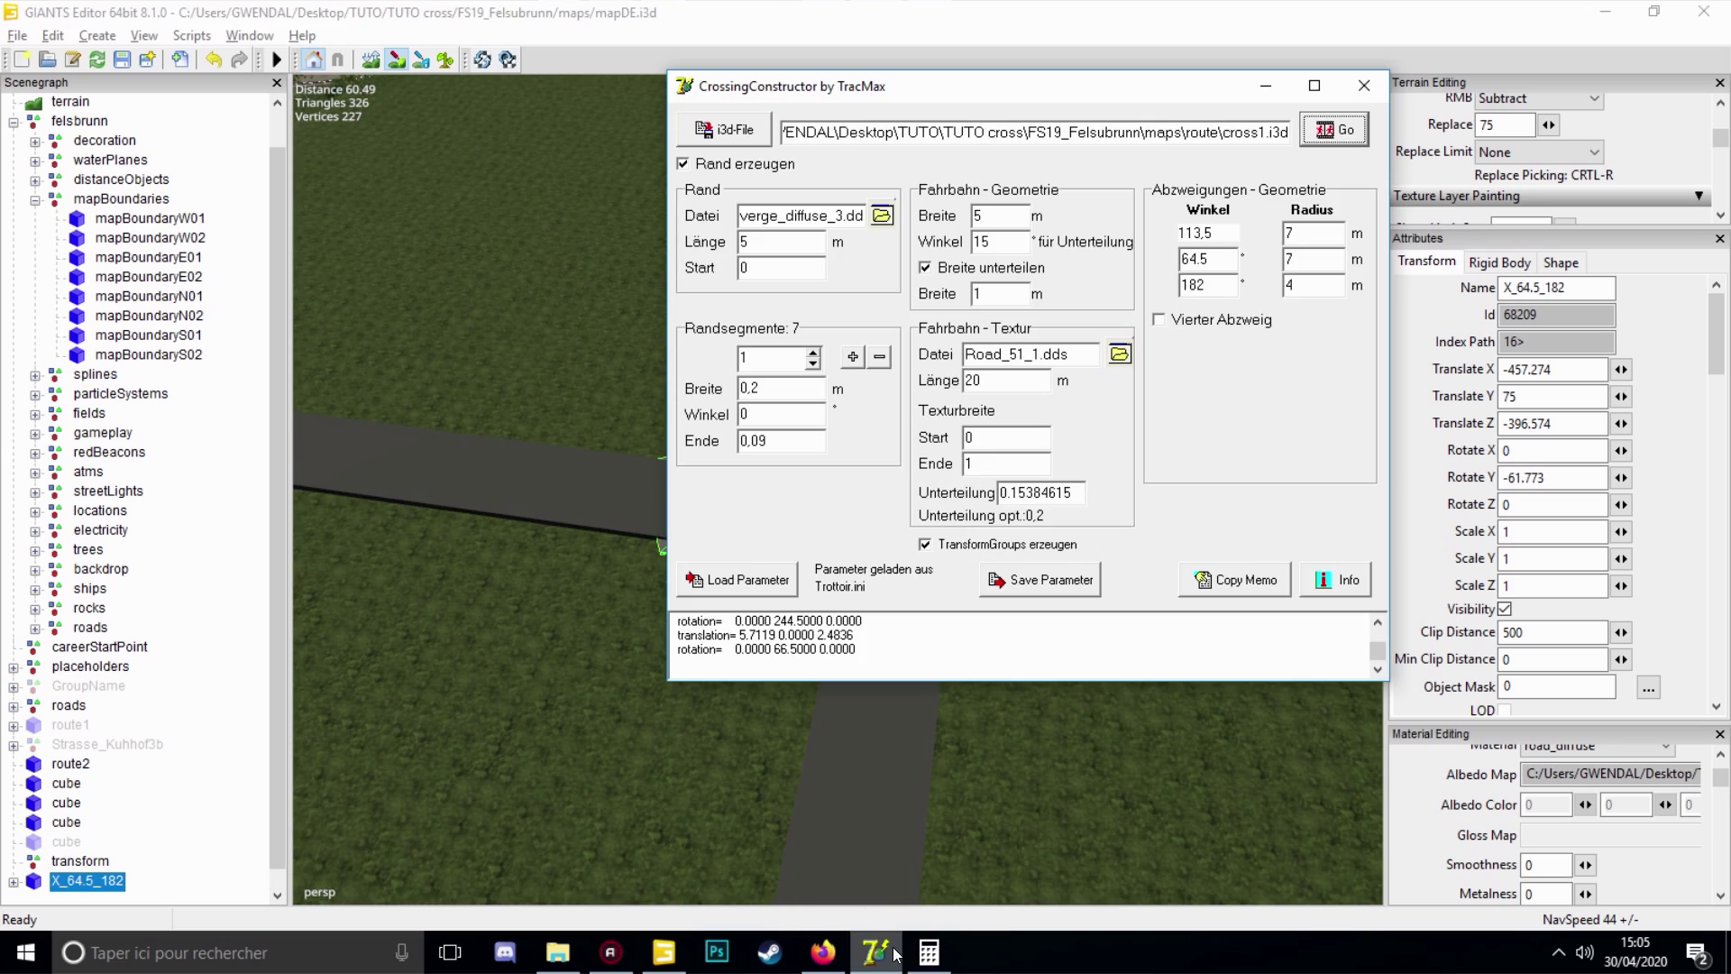
pyautogui.click(1266, 85)
pyautogui.scroll(3, 966, 406)
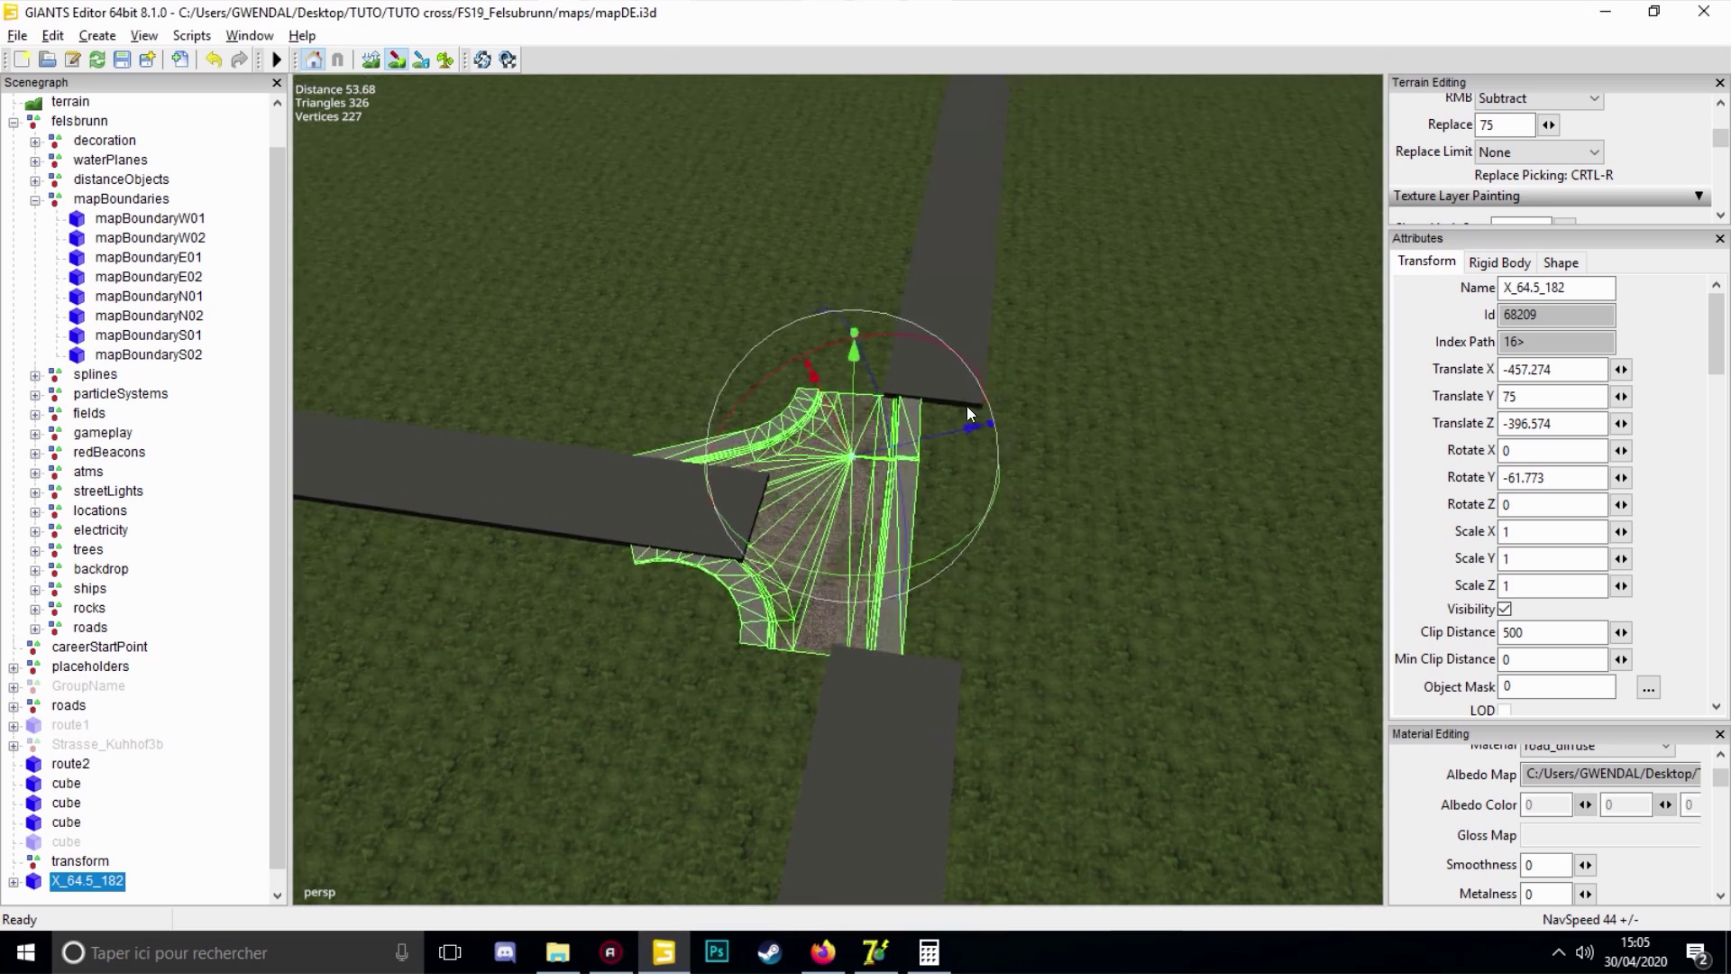
pyautogui.moveTo(934, 429); pyautogui.dragTo(972, 445)
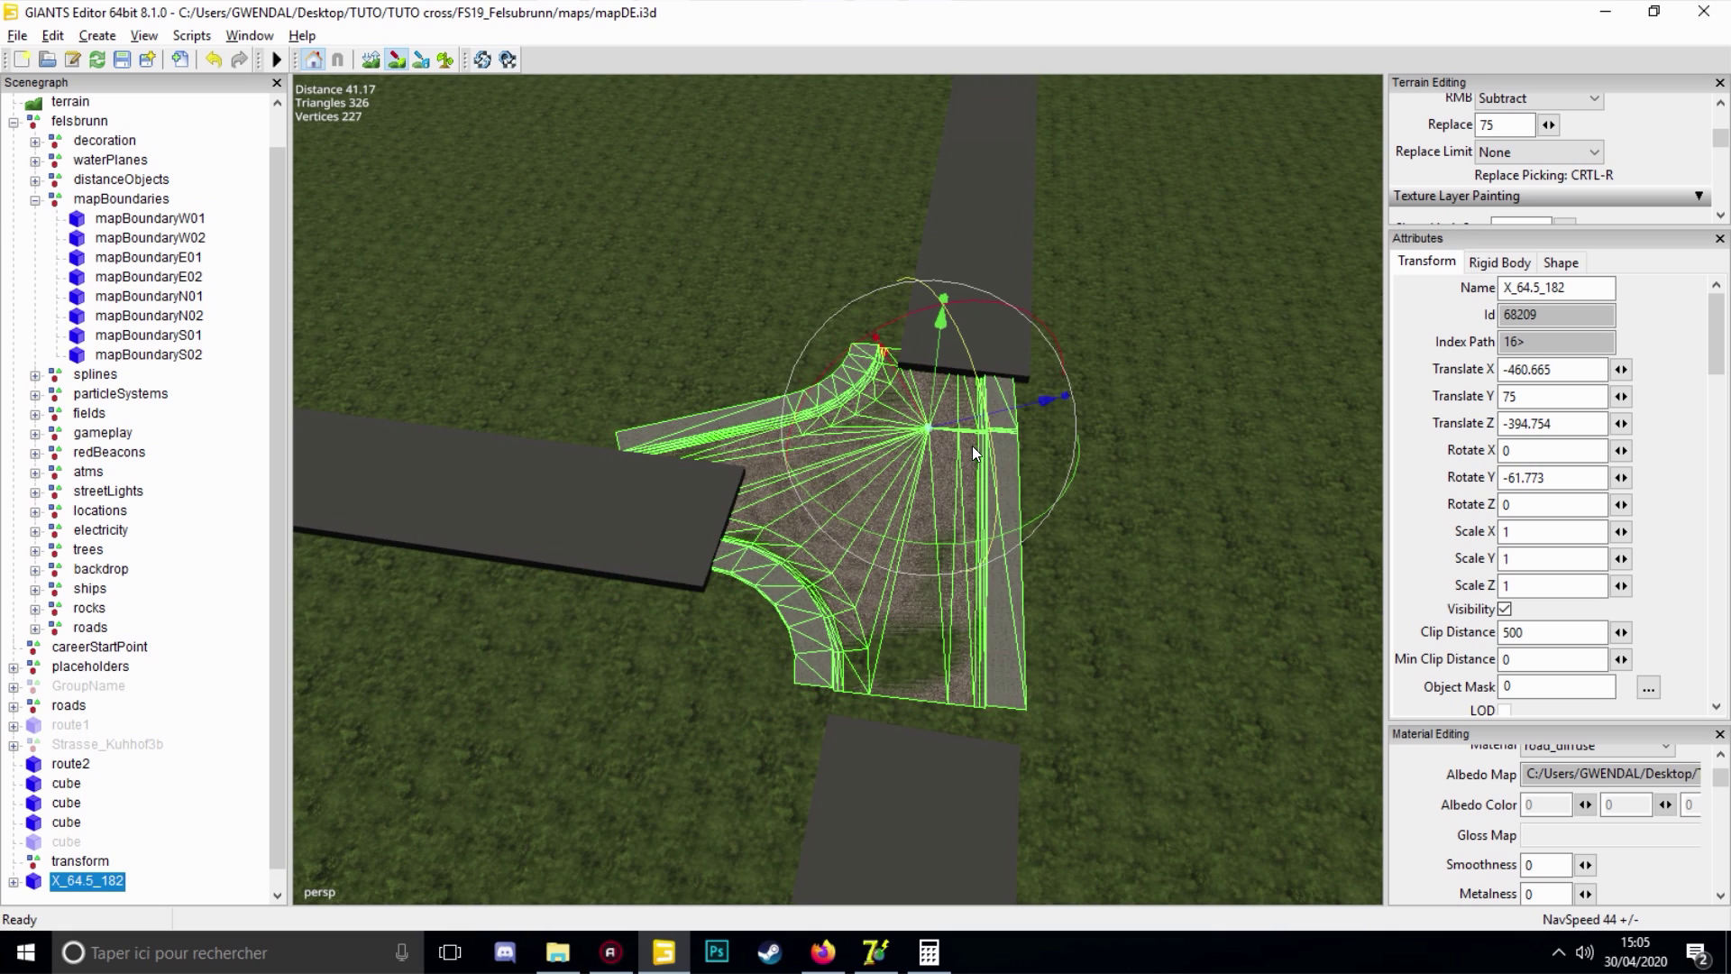
# Switch to CrossingConstructor, set the second branch angle to 180°, and return to GIANTS Editor
pyautogui.click(905, 947)
pyautogui.doubleClick(1224, 264)
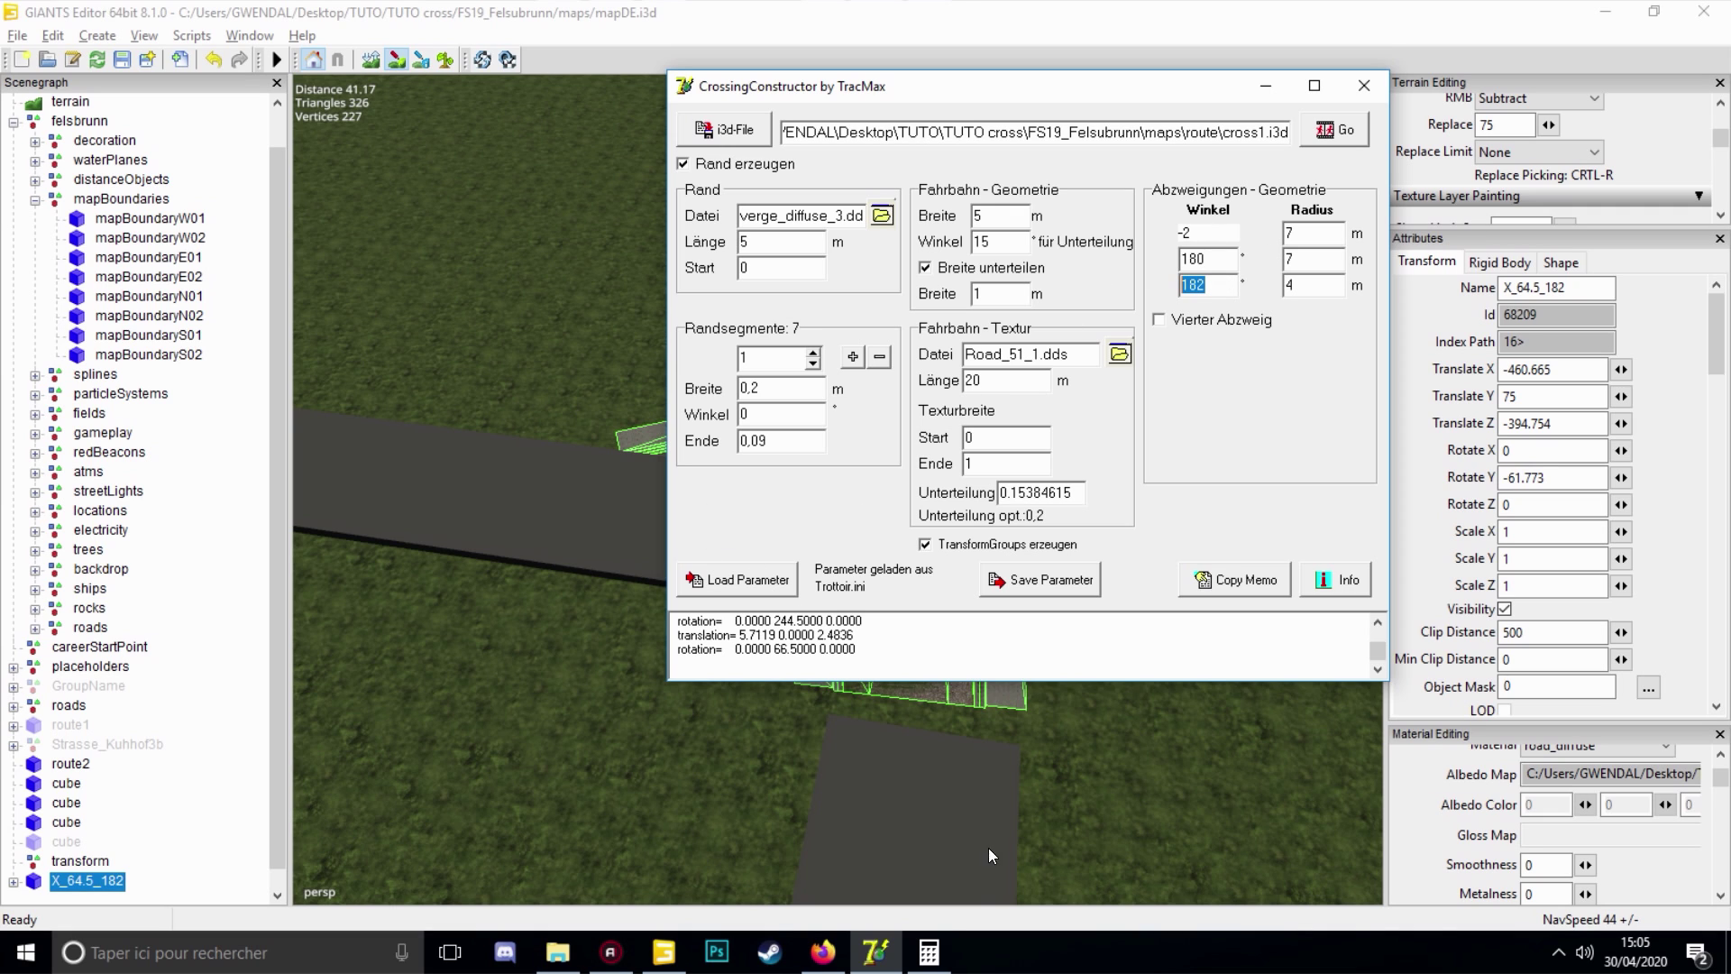
pyautogui.click(875, 951)
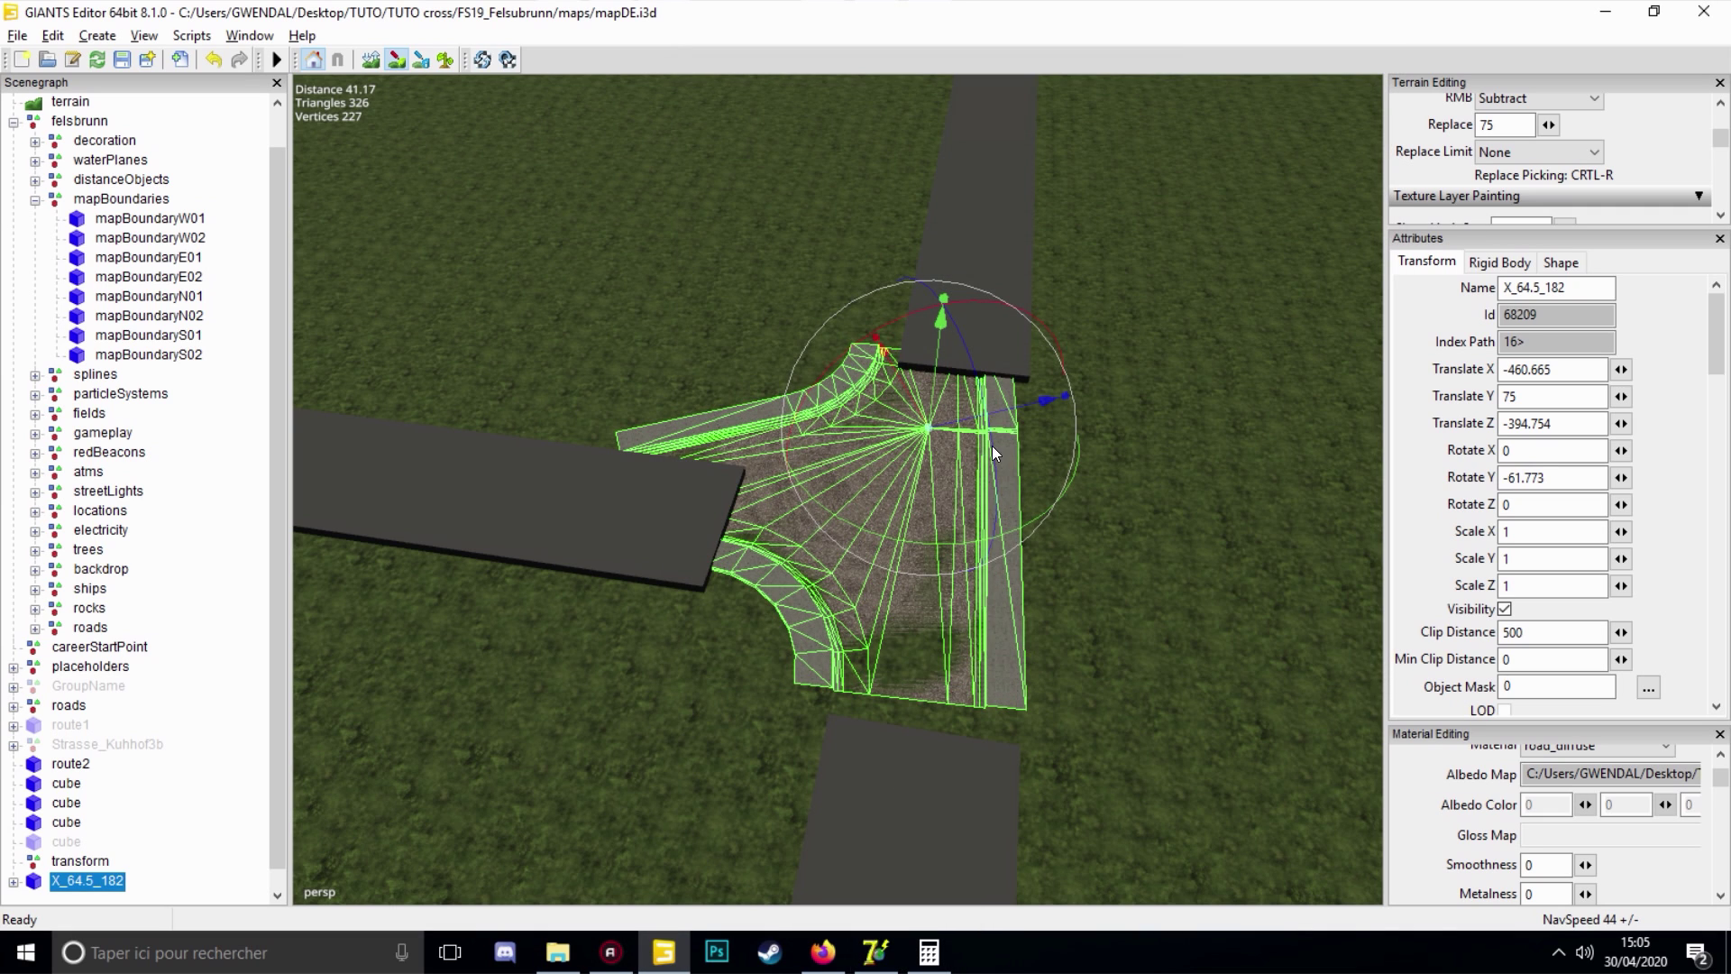
# Raise the X_64.5_182 crossing to a Translate Y of 75.674 and deselect it
pyautogui.keyDown('alt'); pyautogui.moveTo(930, 422); pyautogui.dragTo(1003, 135); pyautogui.keyUp('alt')
pyautogui.scroll(3, 959, 315)
pyautogui.click(884, 228)
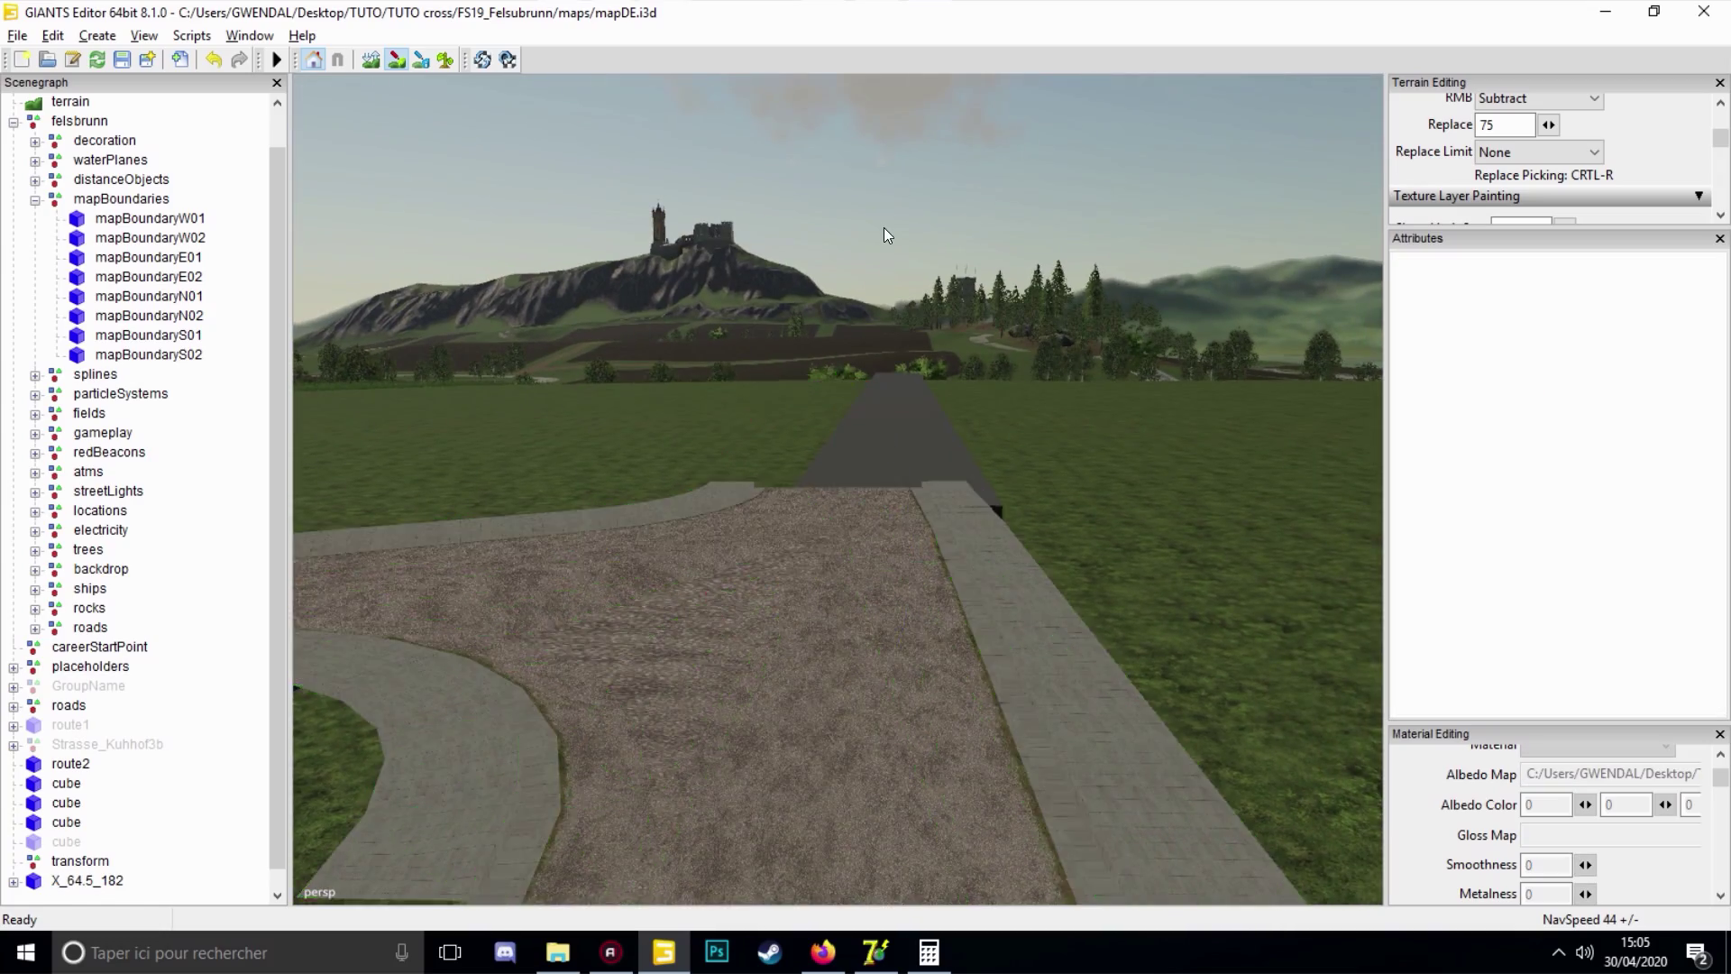
# Examine the crossing's gravel roadway, sidewalk edges and textures from several angles and up close
pyautogui.keyDown('alt'); pyautogui.moveTo(883, 227); pyautogui.dragTo(904, 341); pyautogui.keyUp('alt')
pyautogui.moveTo(905, 346); pyautogui.dragTo(704, 458, button='right')
pyautogui.click(704, 458)
pyautogui.moveTo(609, 411); pyautogui.dragTo(860, 389, button='right')
pyautogui.click(755, 141)
pyautogui.click(867, 458)
pyautogui.scroll(3, 867, 377)
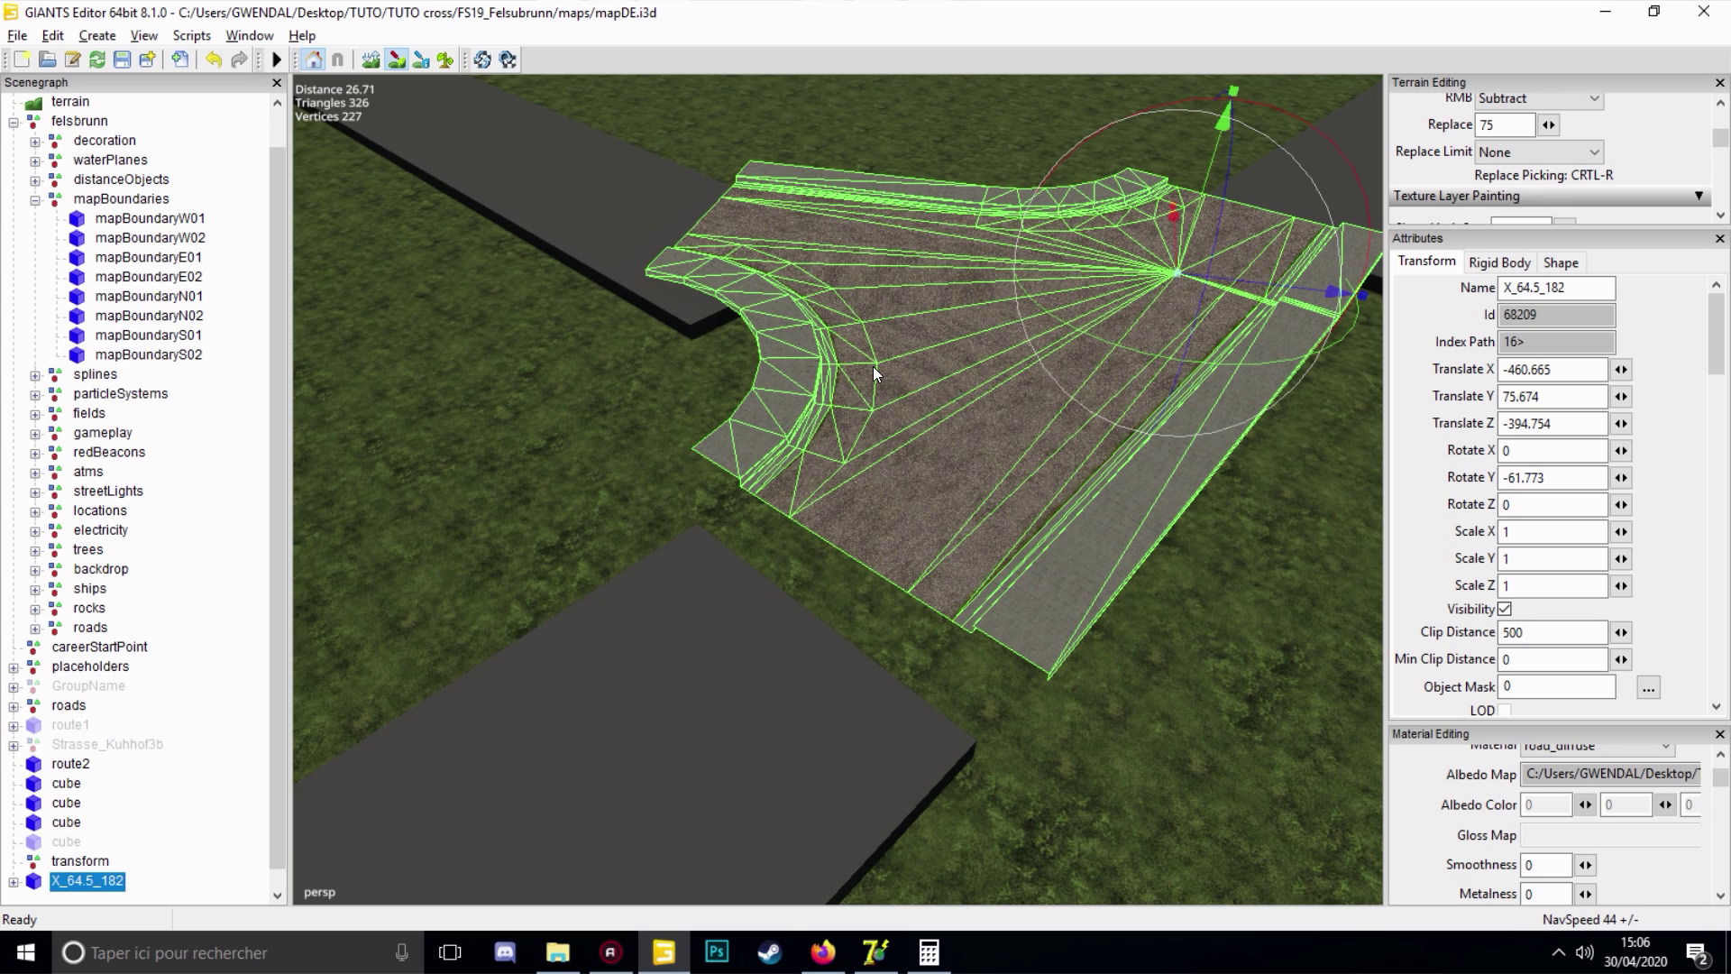
pyautogui.scroll(3, 860, 357)
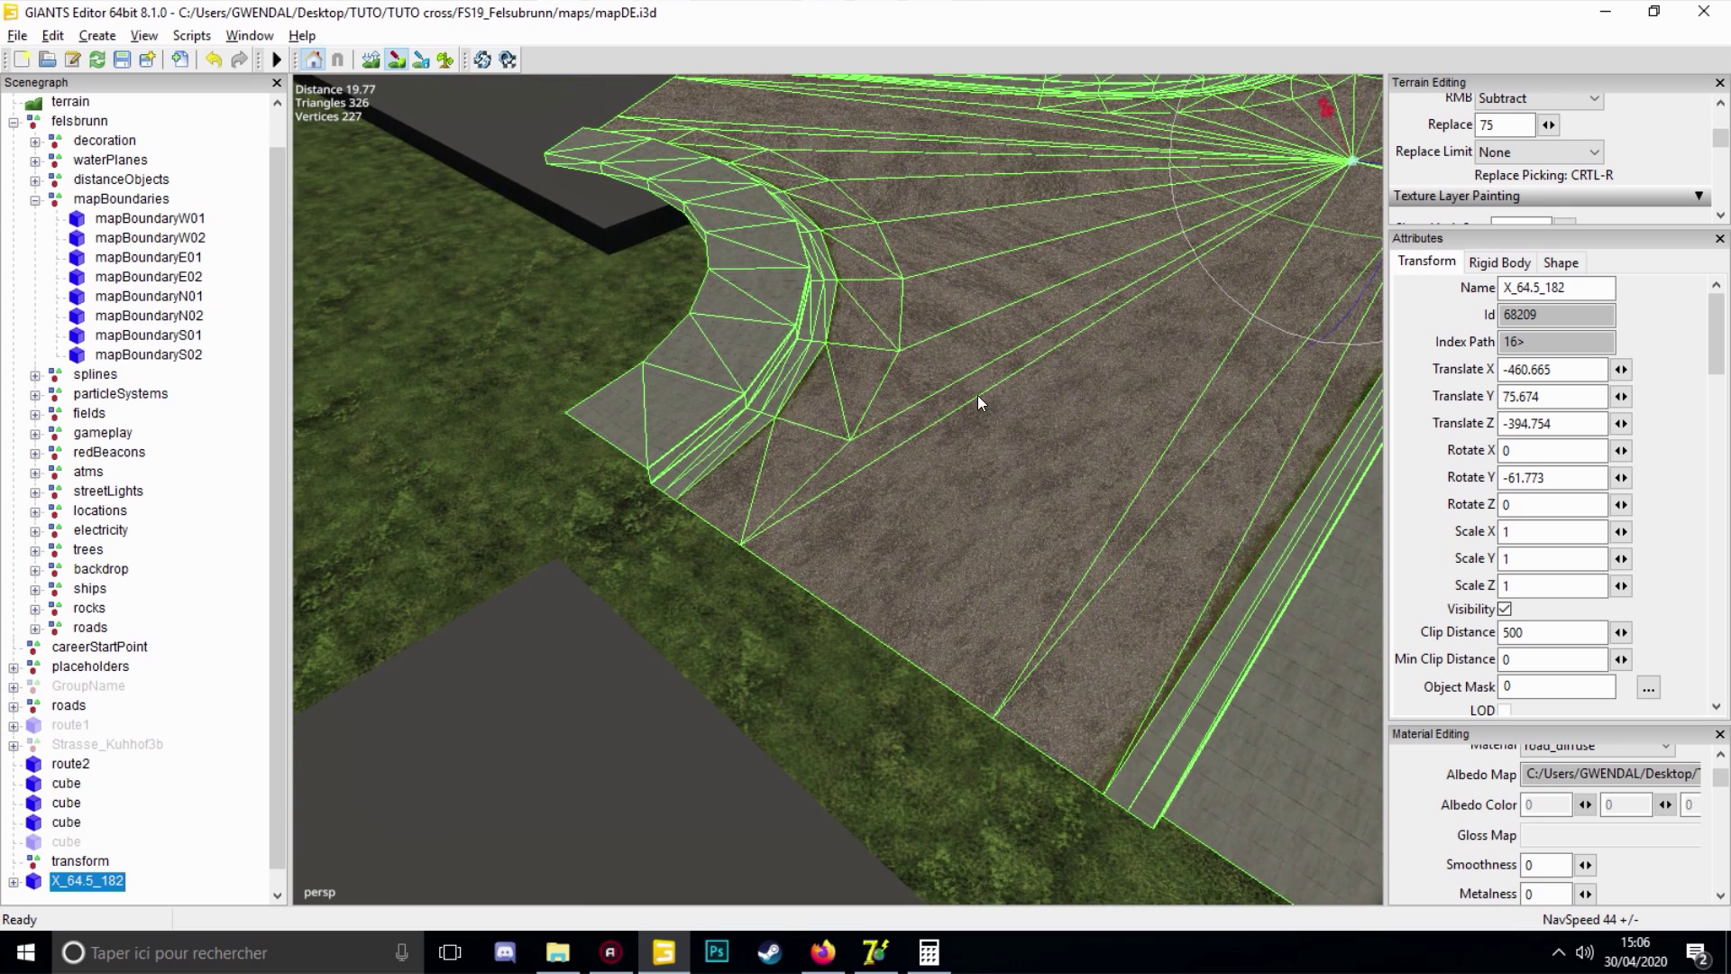
pyautogui.scroll(-1, 977, 395)
pyautogui.click(804, 631)
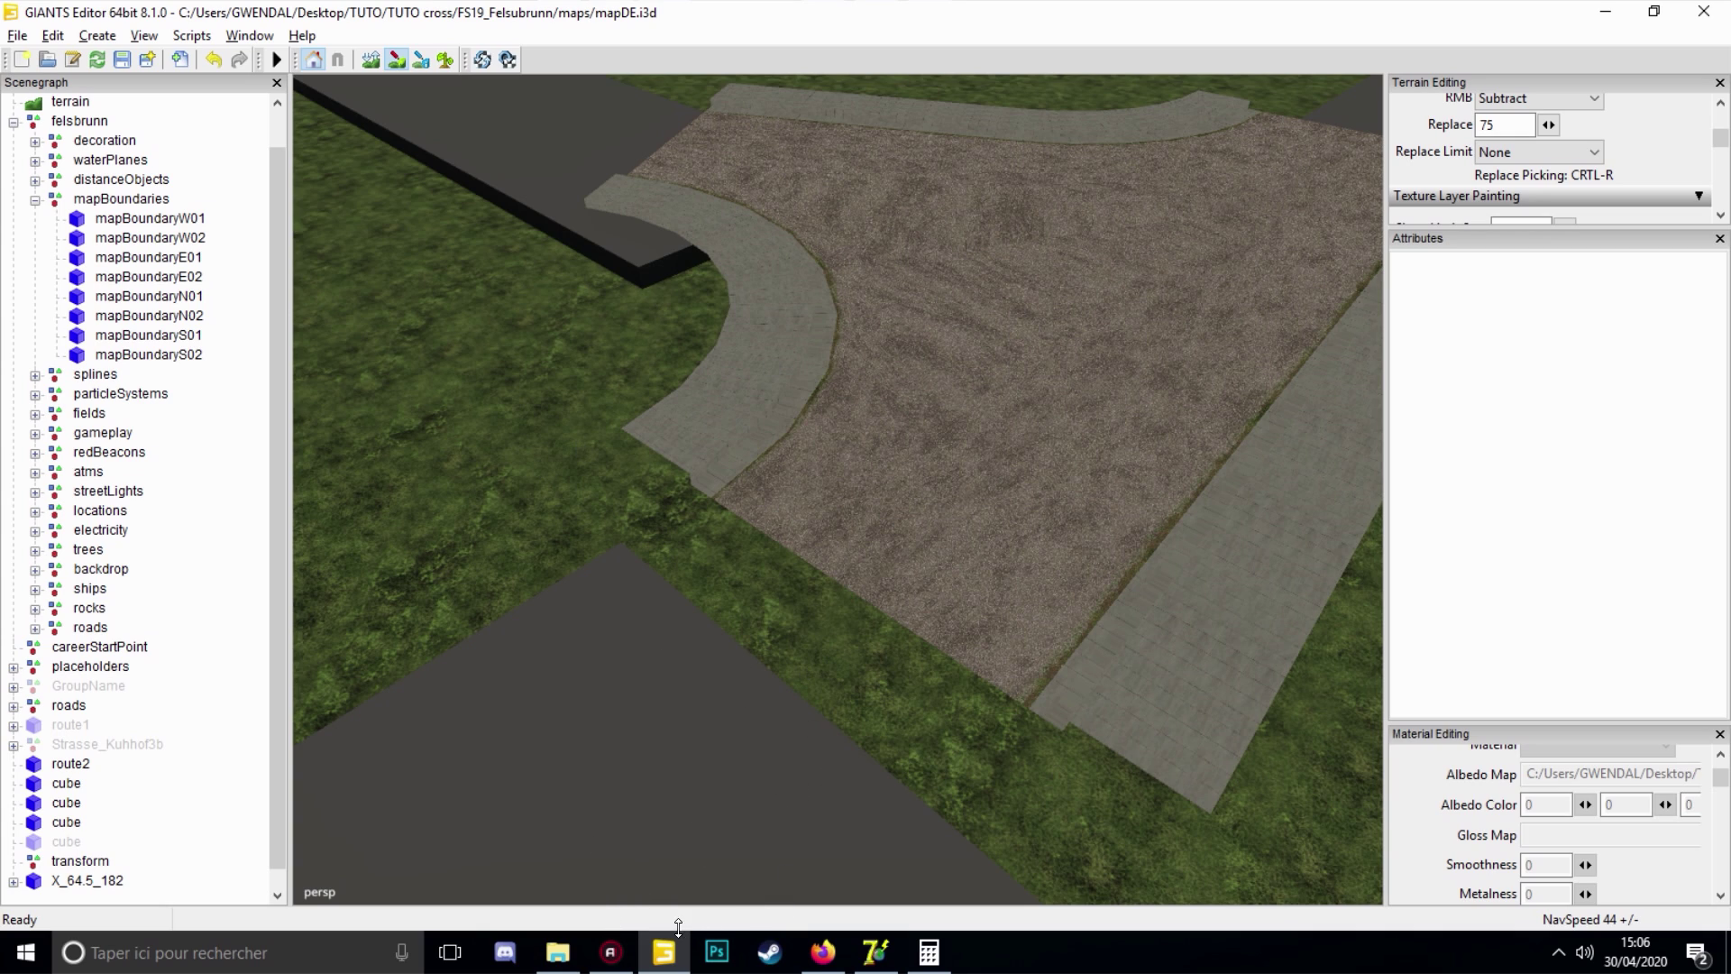
# Switch to File Explorer and copy road_oML.dds and verge.dds from the CrossingConstructor tutorial folder
pyautogui.click(558, 952)
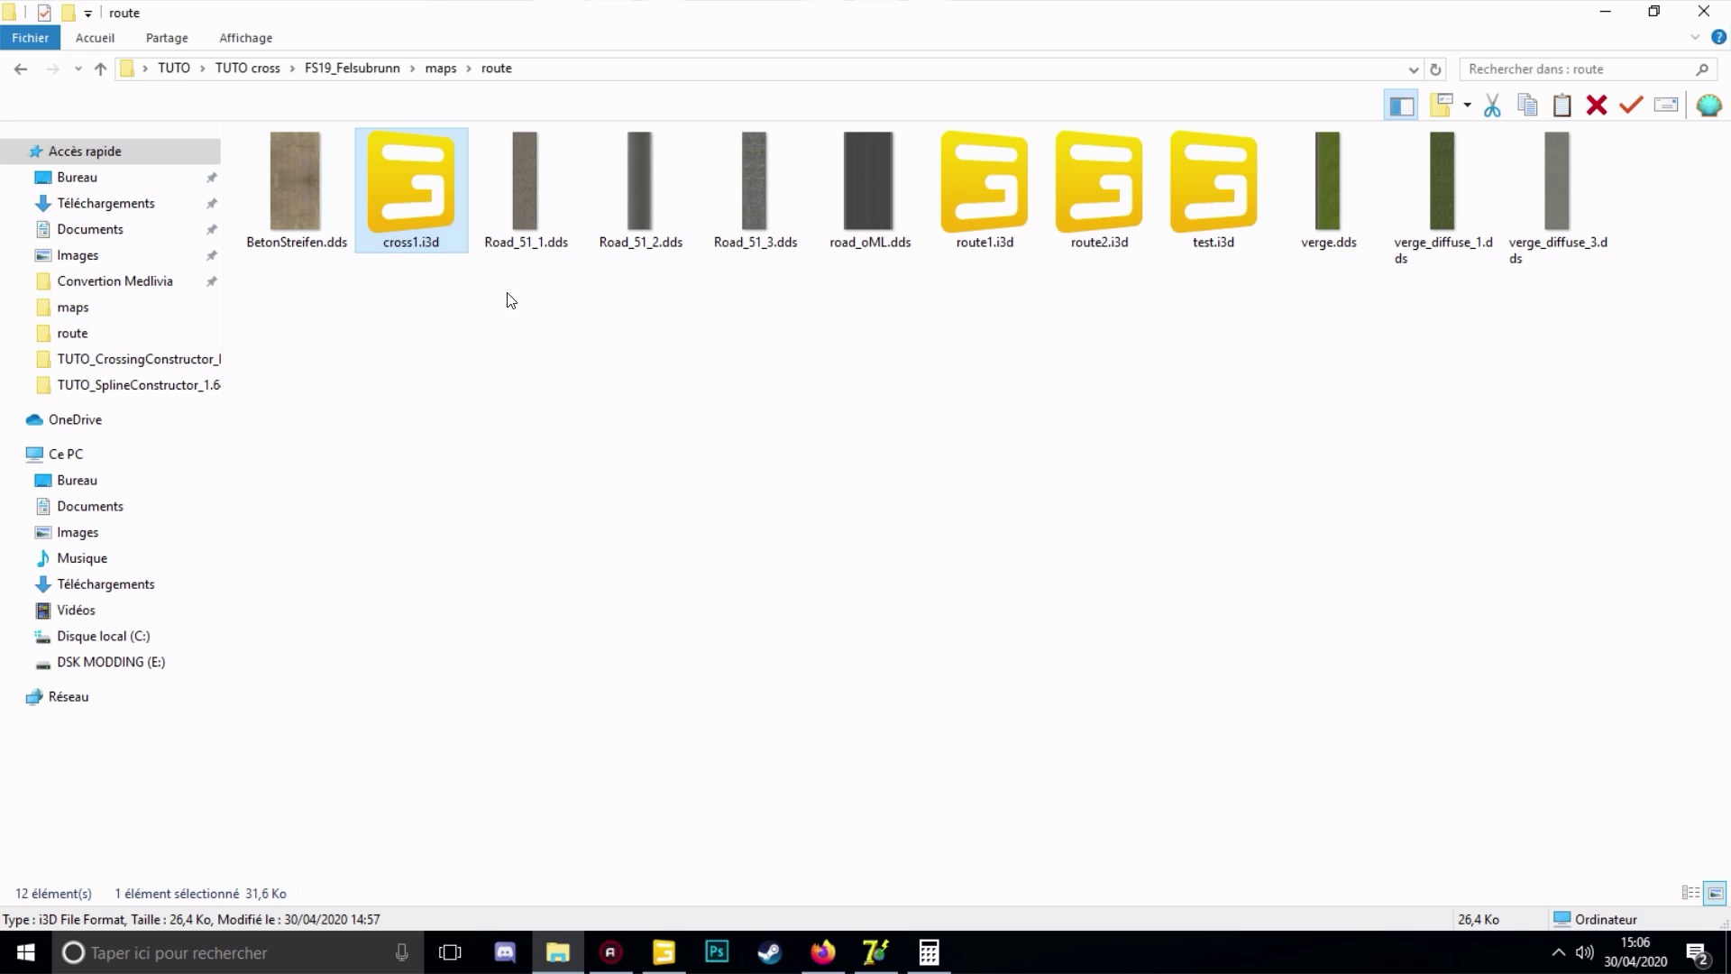
pyautogui.moveTo(478, 271); pyautogui.dragTo(875, 164)
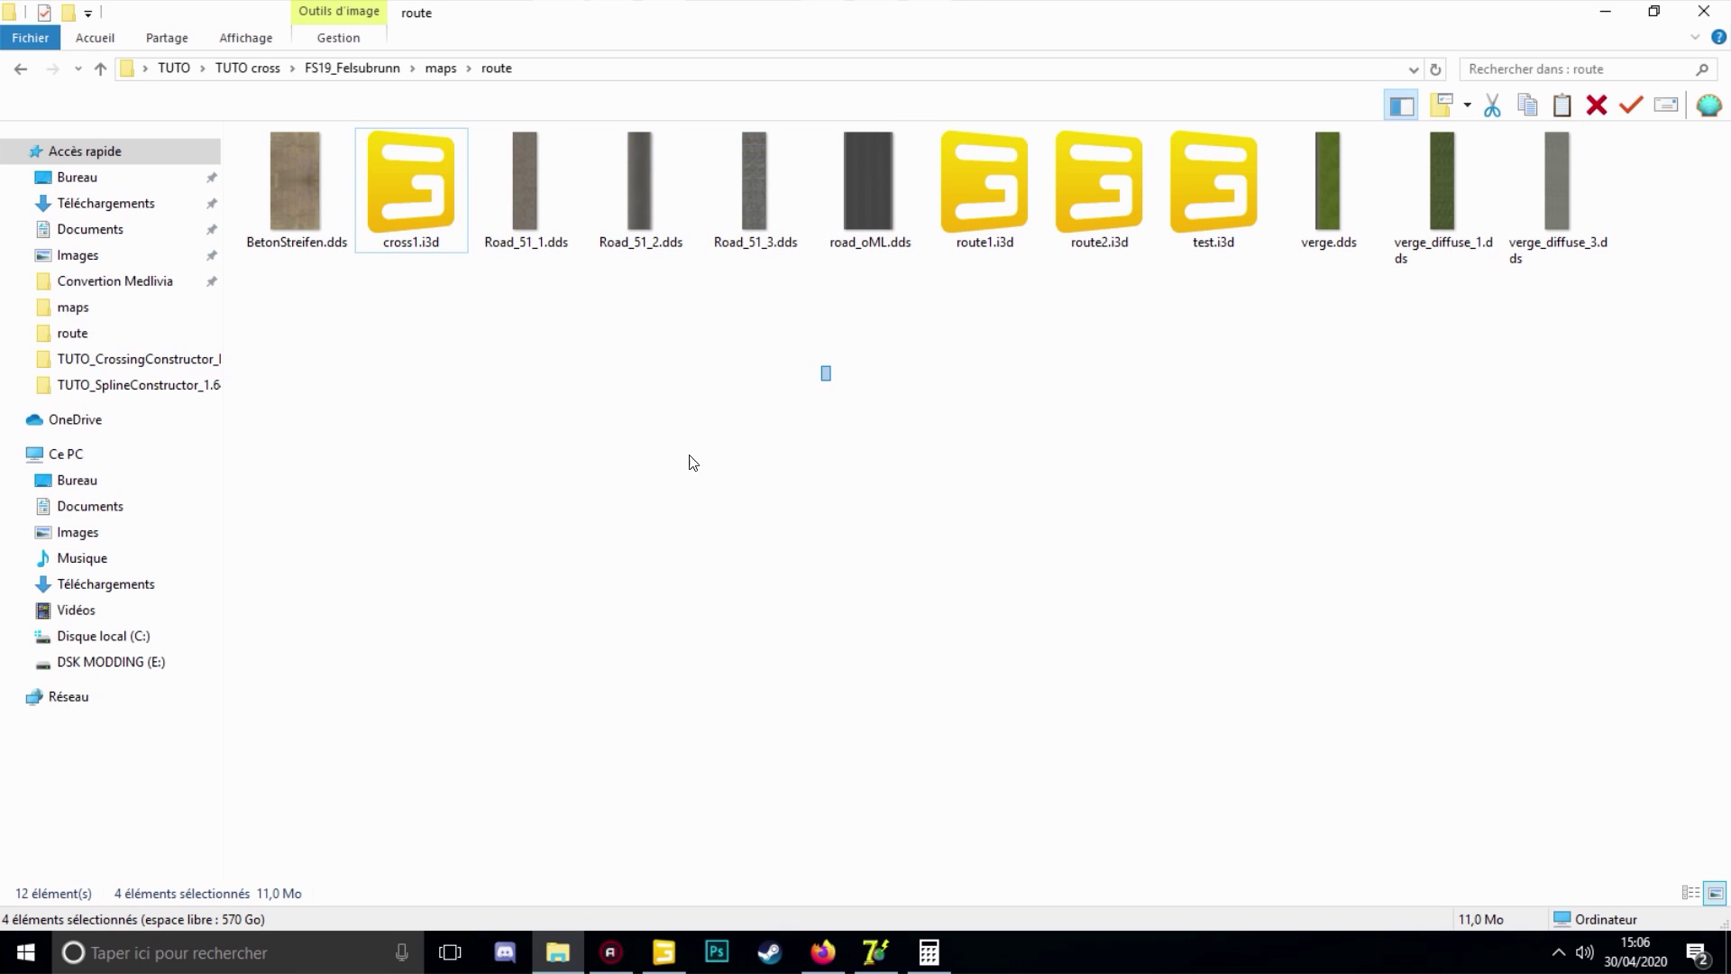
pyautogui.click(433, 284)
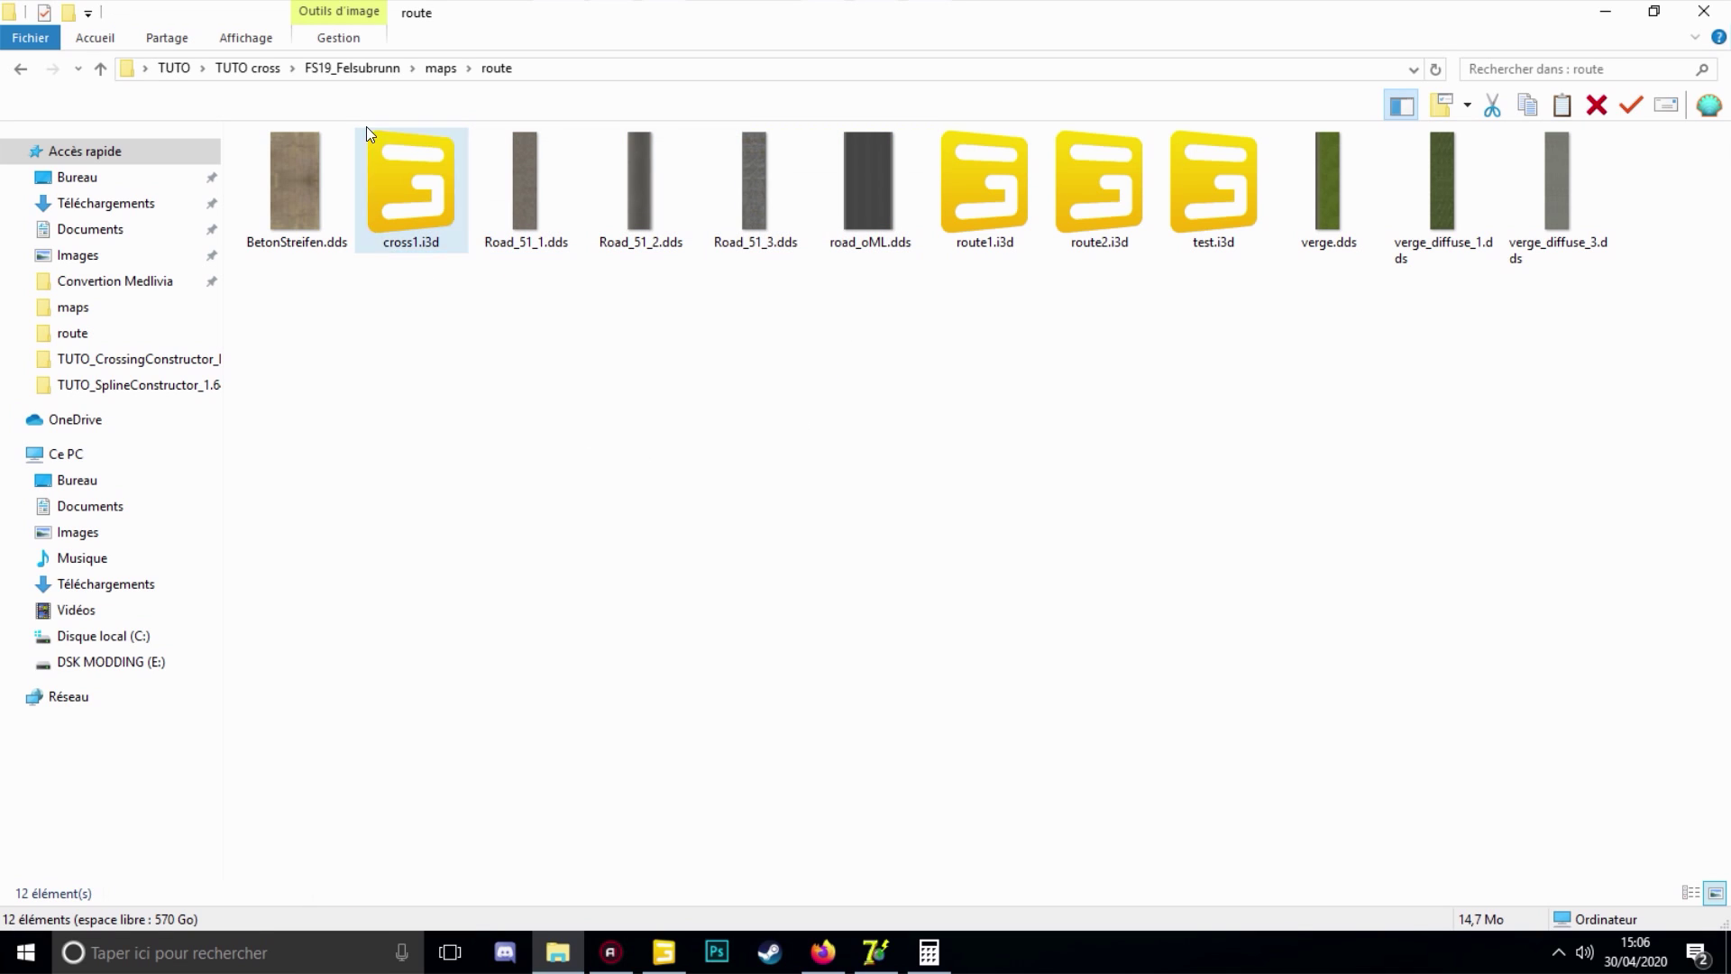
pyautogui.click(263, 72)
pyautogui.doubleClick(307, 190)
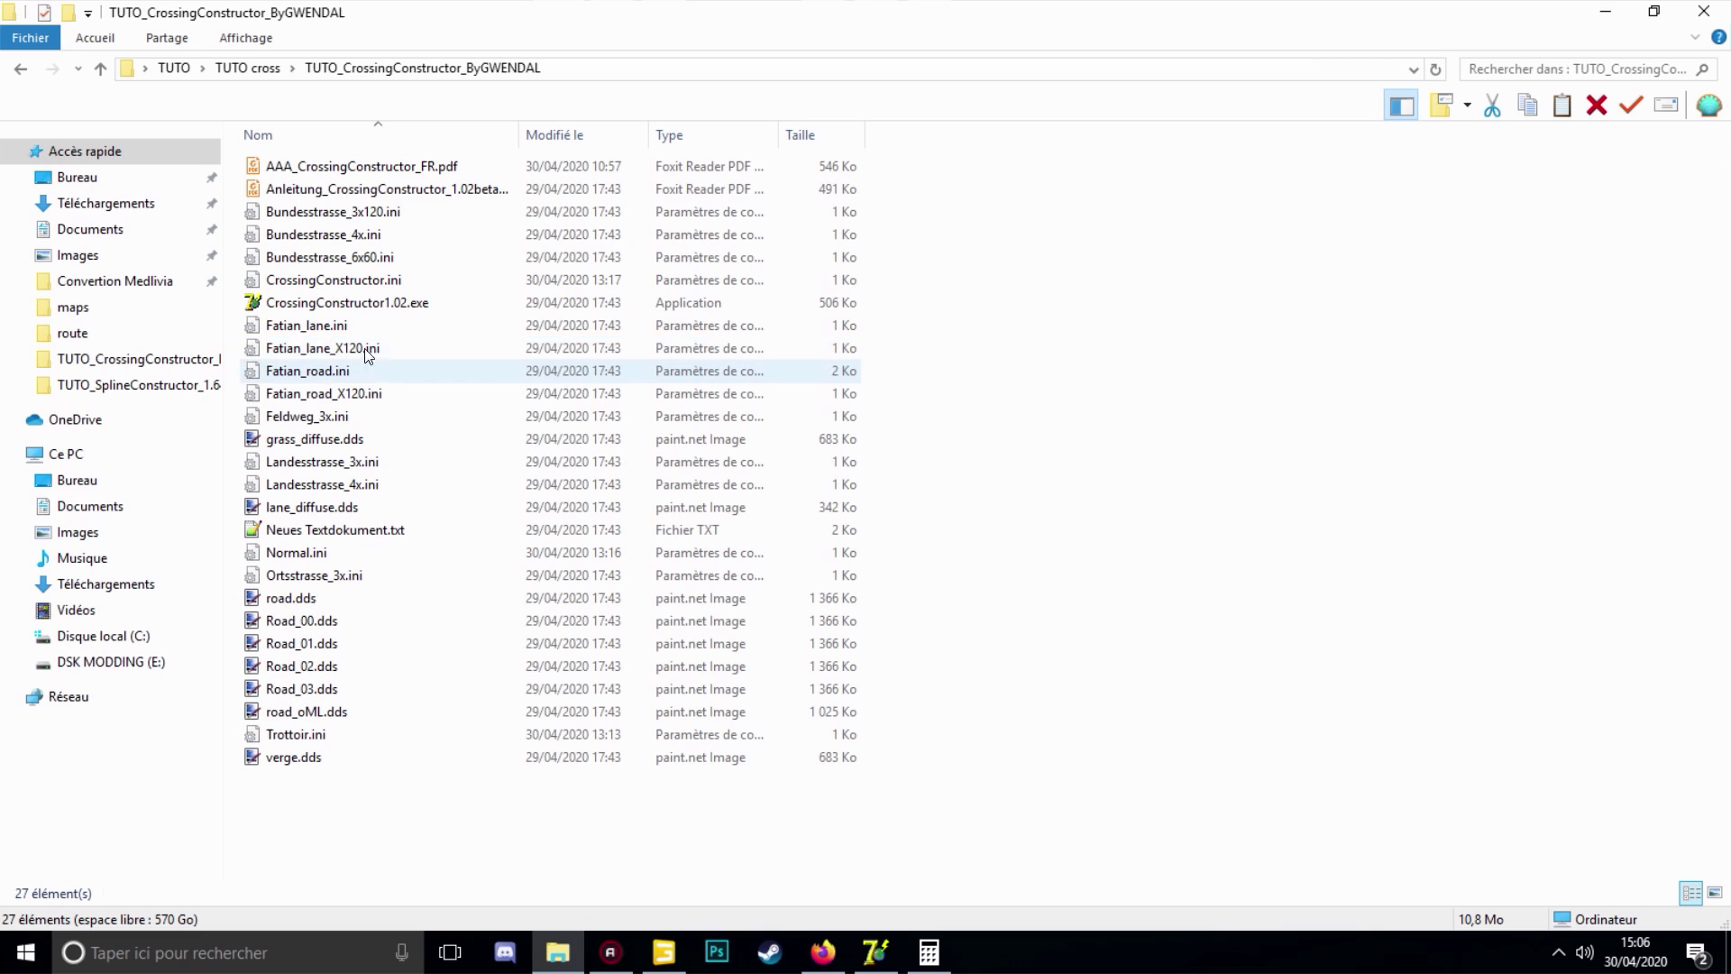
pyautogui.click(302, 711)
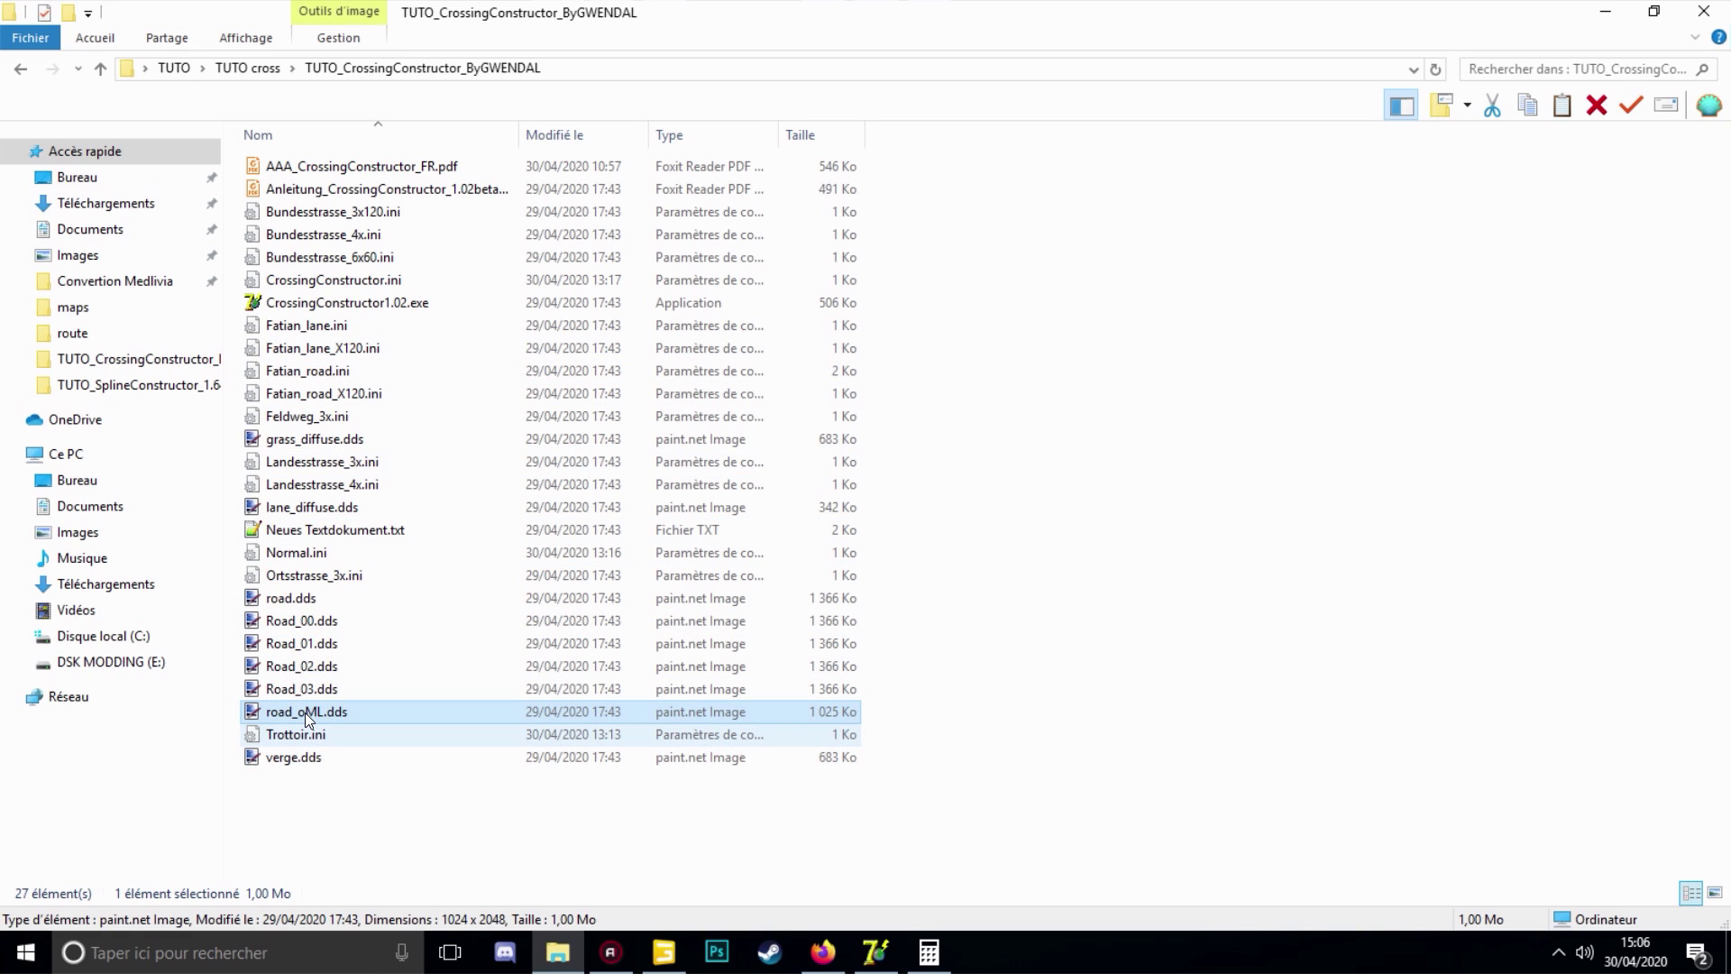
pyautogui.keyDown('ctrl'); pyautogui.click(312, 763); pyautogui.keyUp('ctrl')
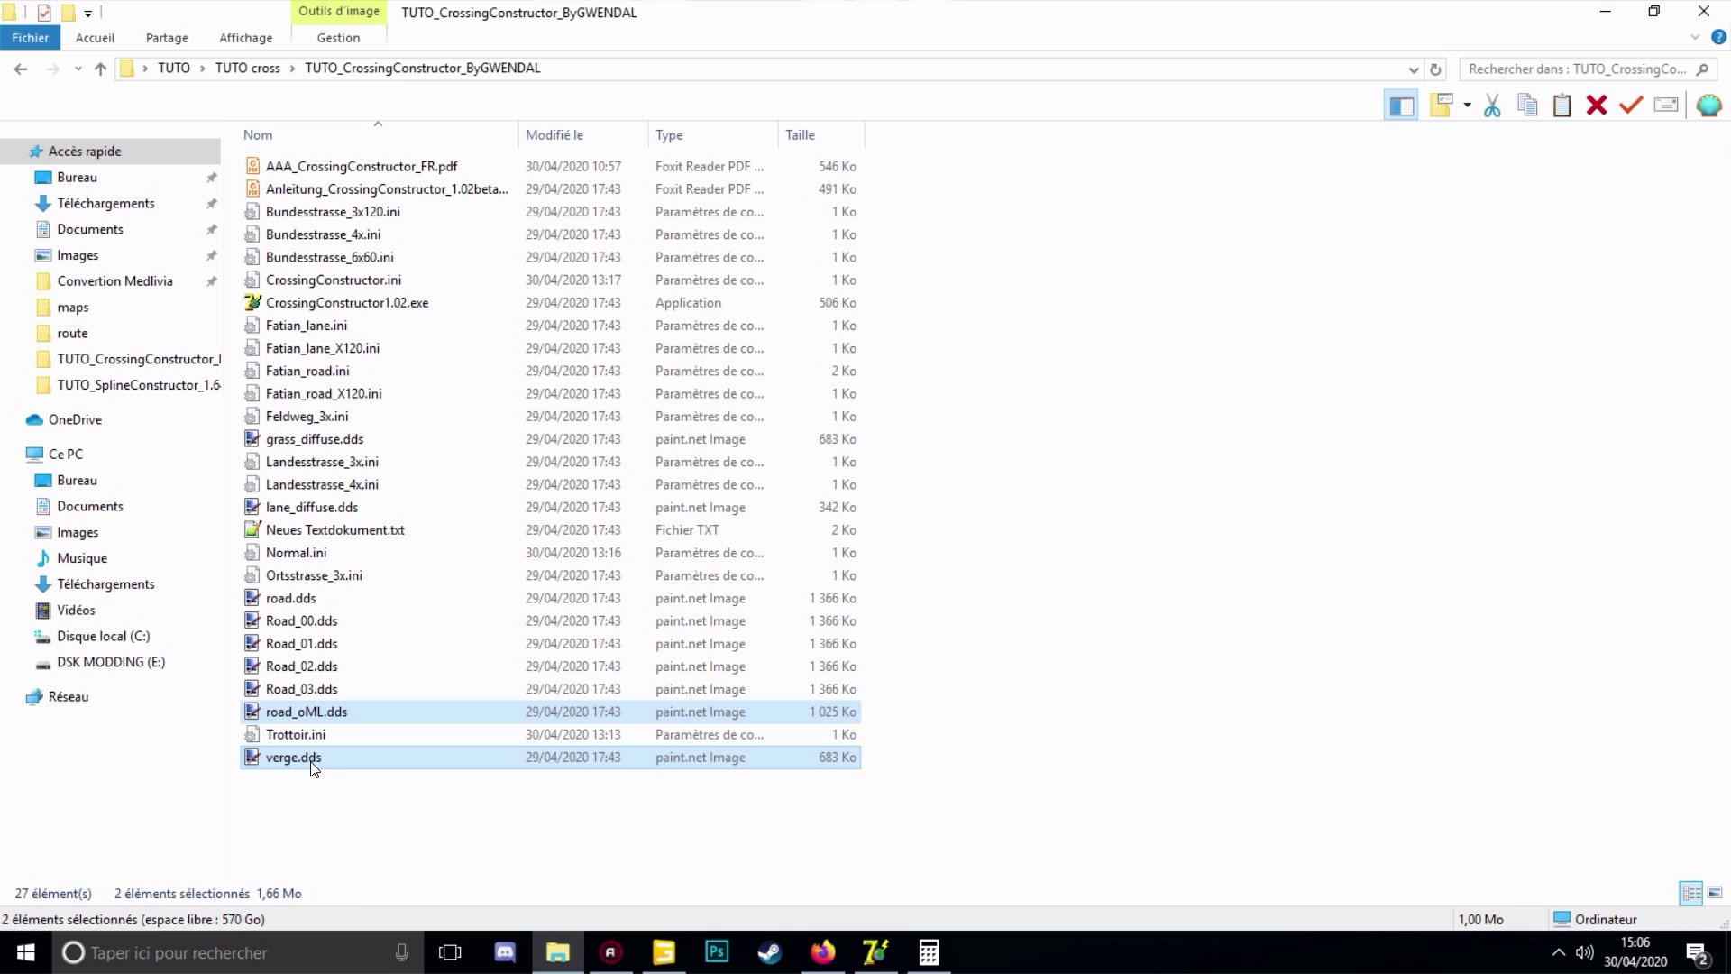
pyautogui.rightClick(311, 765)
pyautogui.click(368, 632)
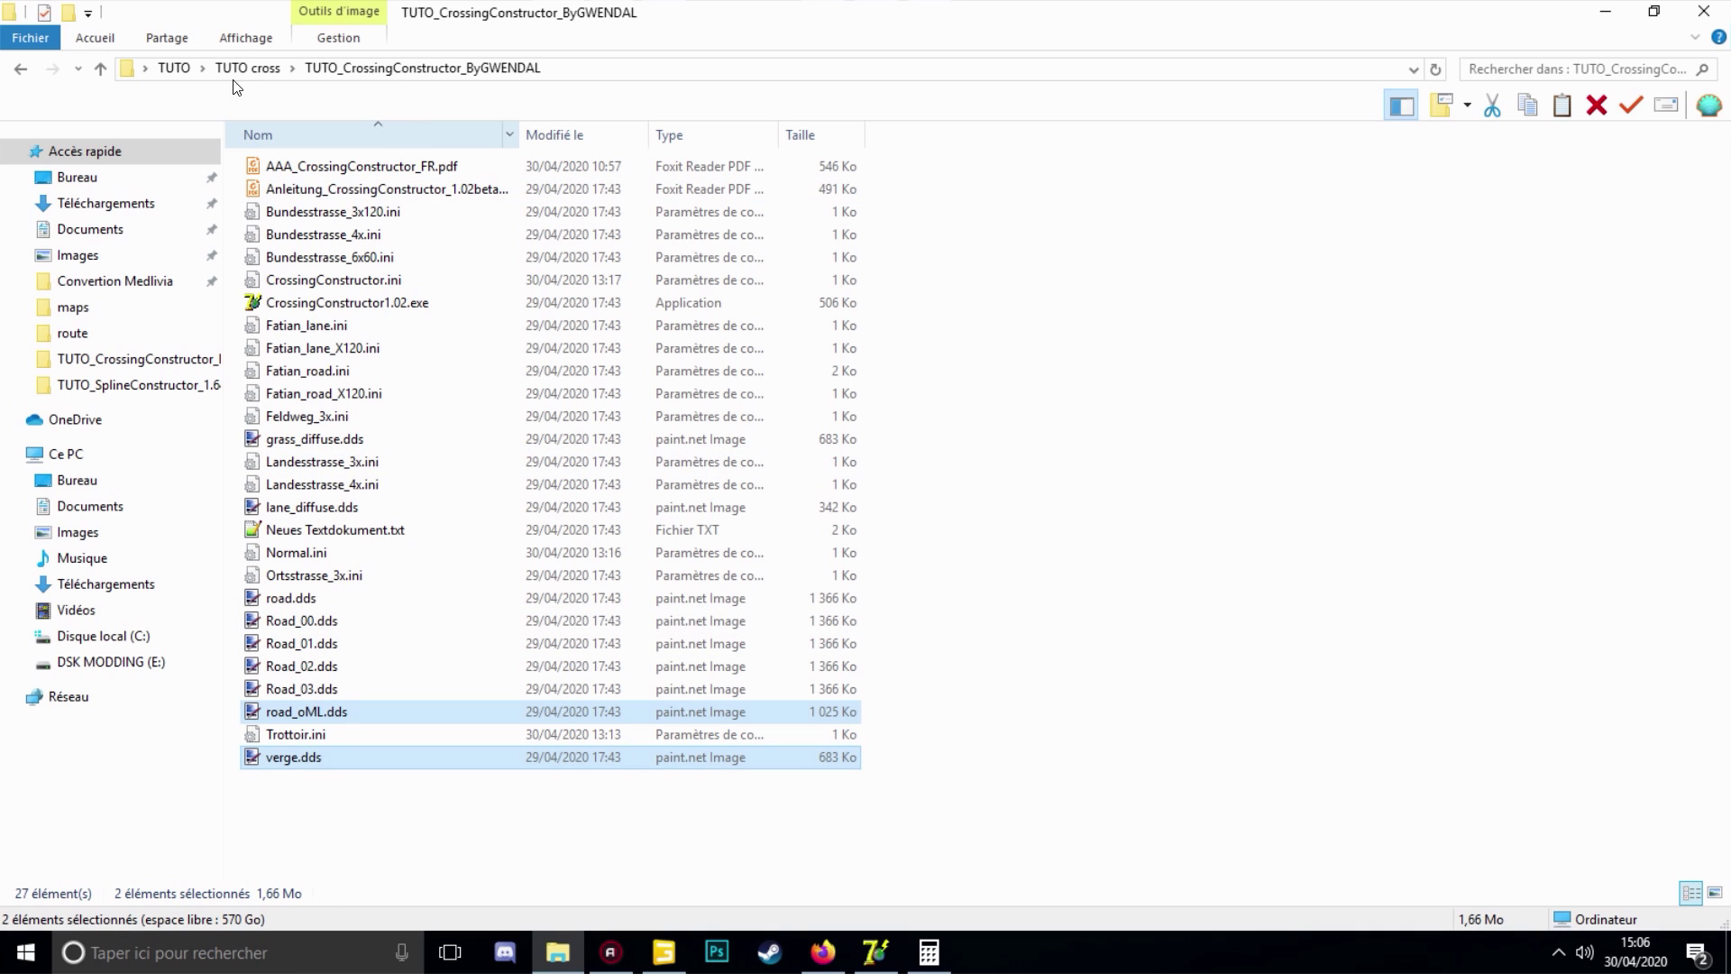
# Paste the two copied textures into the route folder under FS19_Felsubrunn's maps folder
pyautogui.click(245, 69)
pyautogui.doubleClick(291, 165)
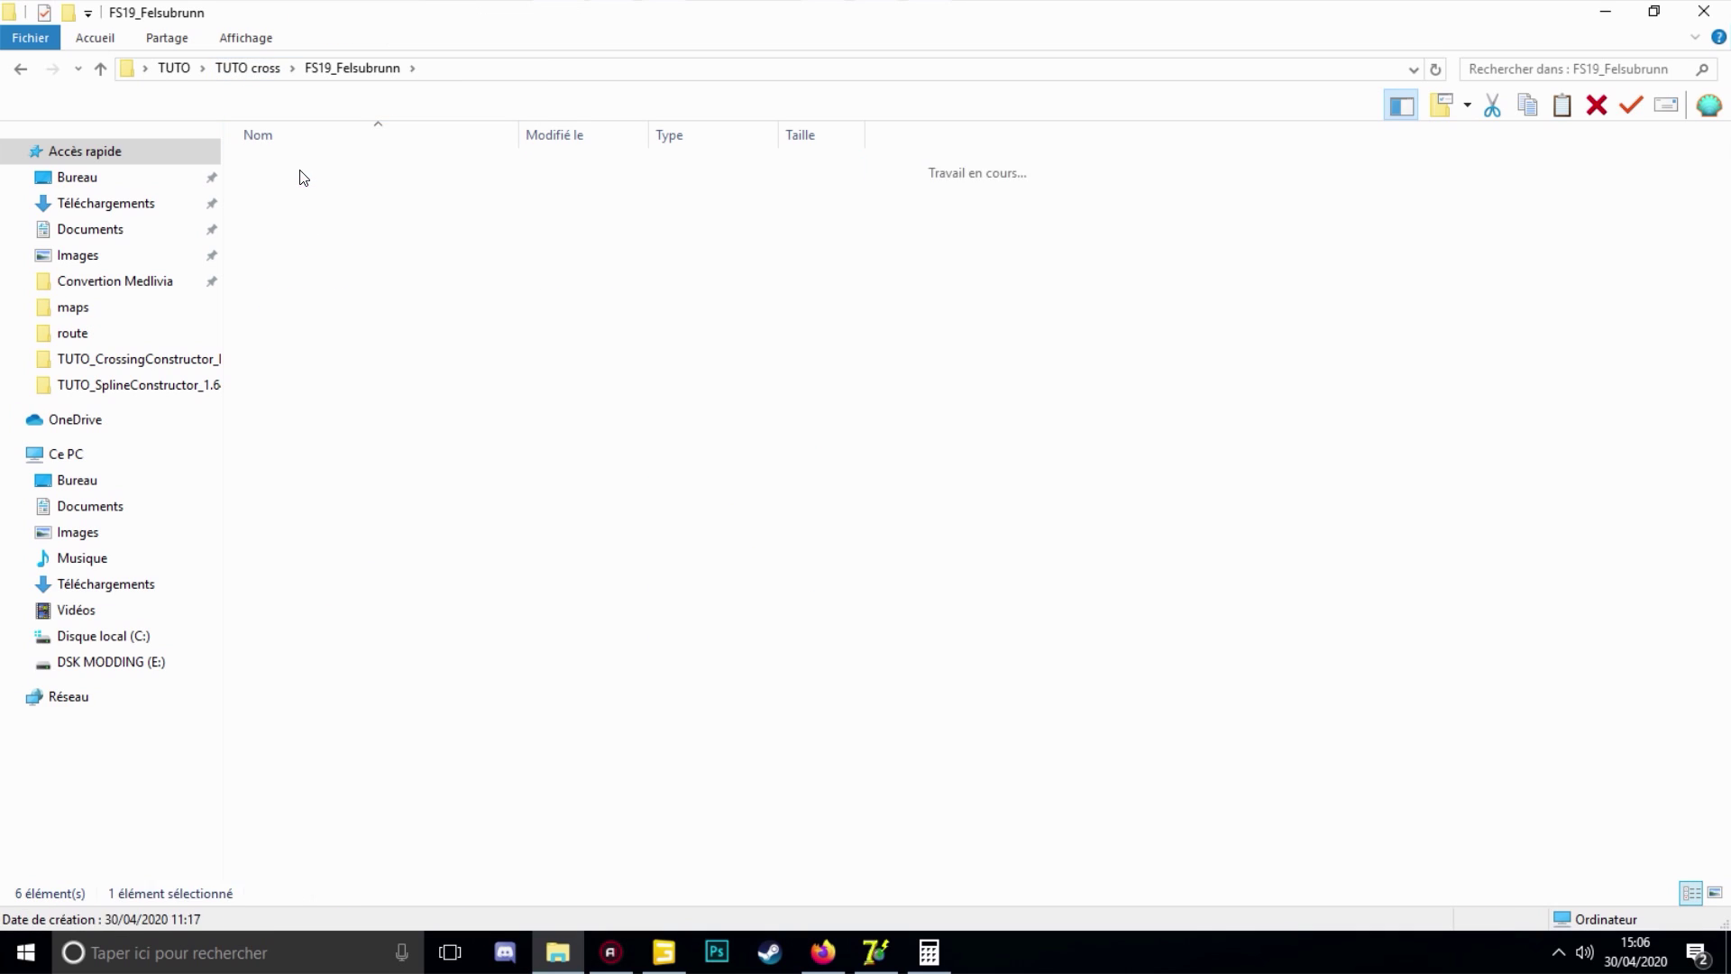
pyautogui.doubleClick(303, 178)
pyautogui.doubleClick(315, 192)
pyautogui.rightClick(487, 503)
pyautogui.click(599, 649)
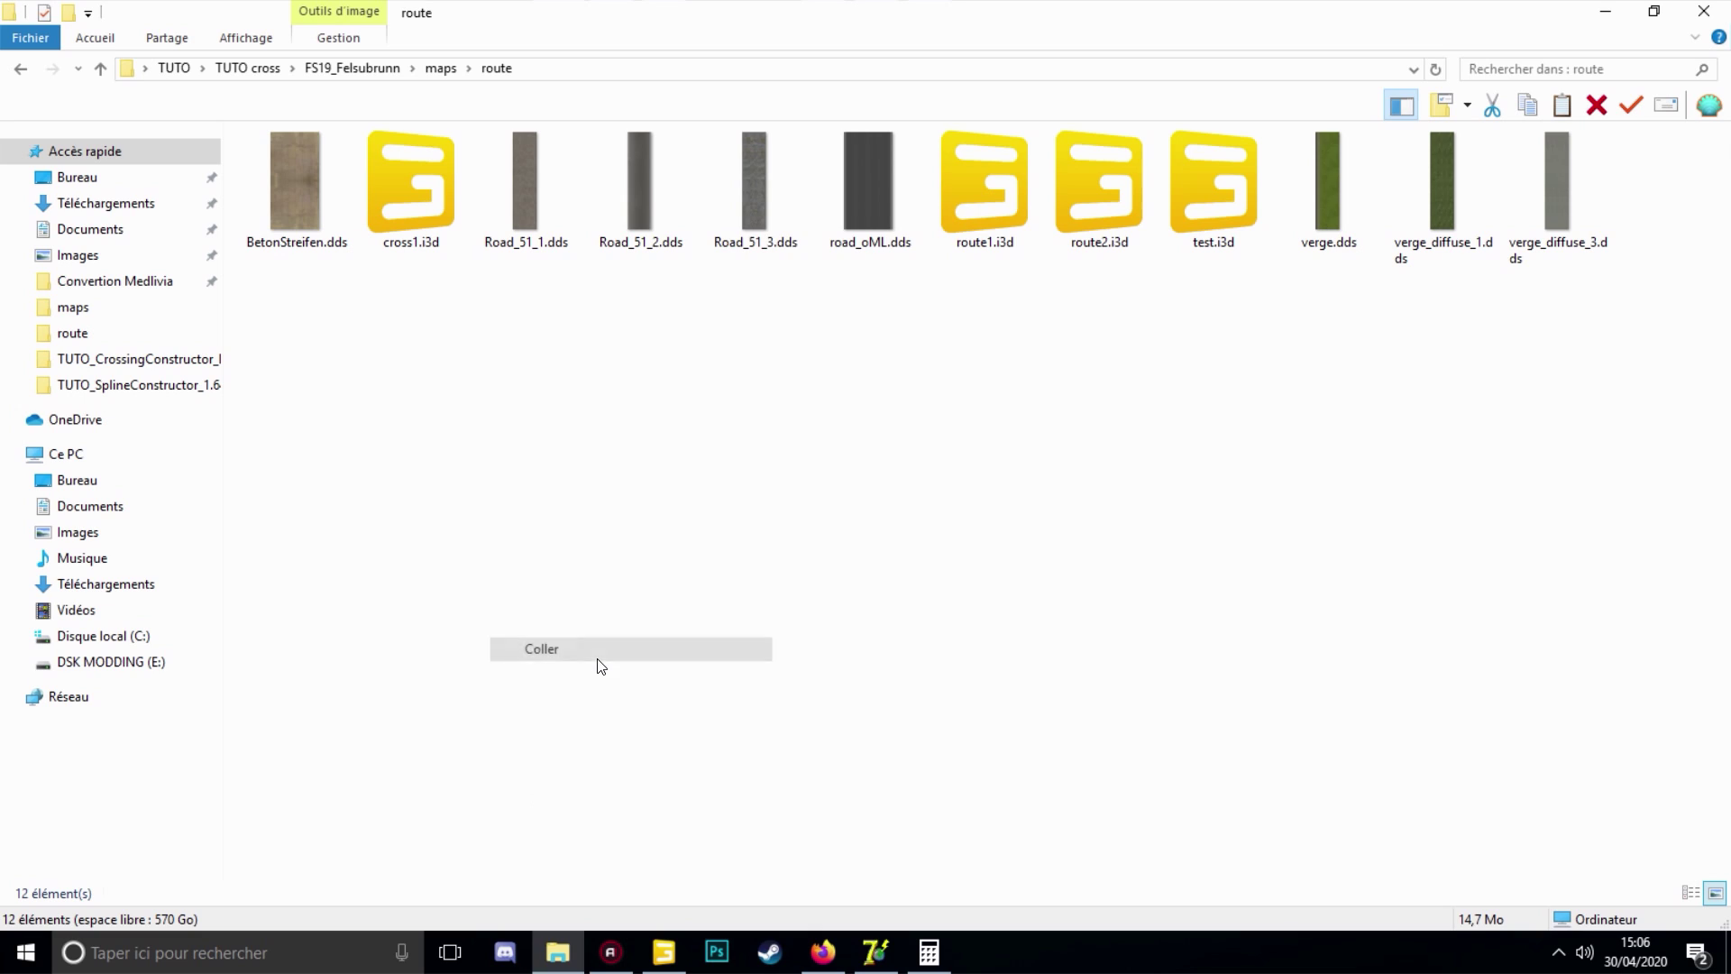
pyautogui.click(775, 328)
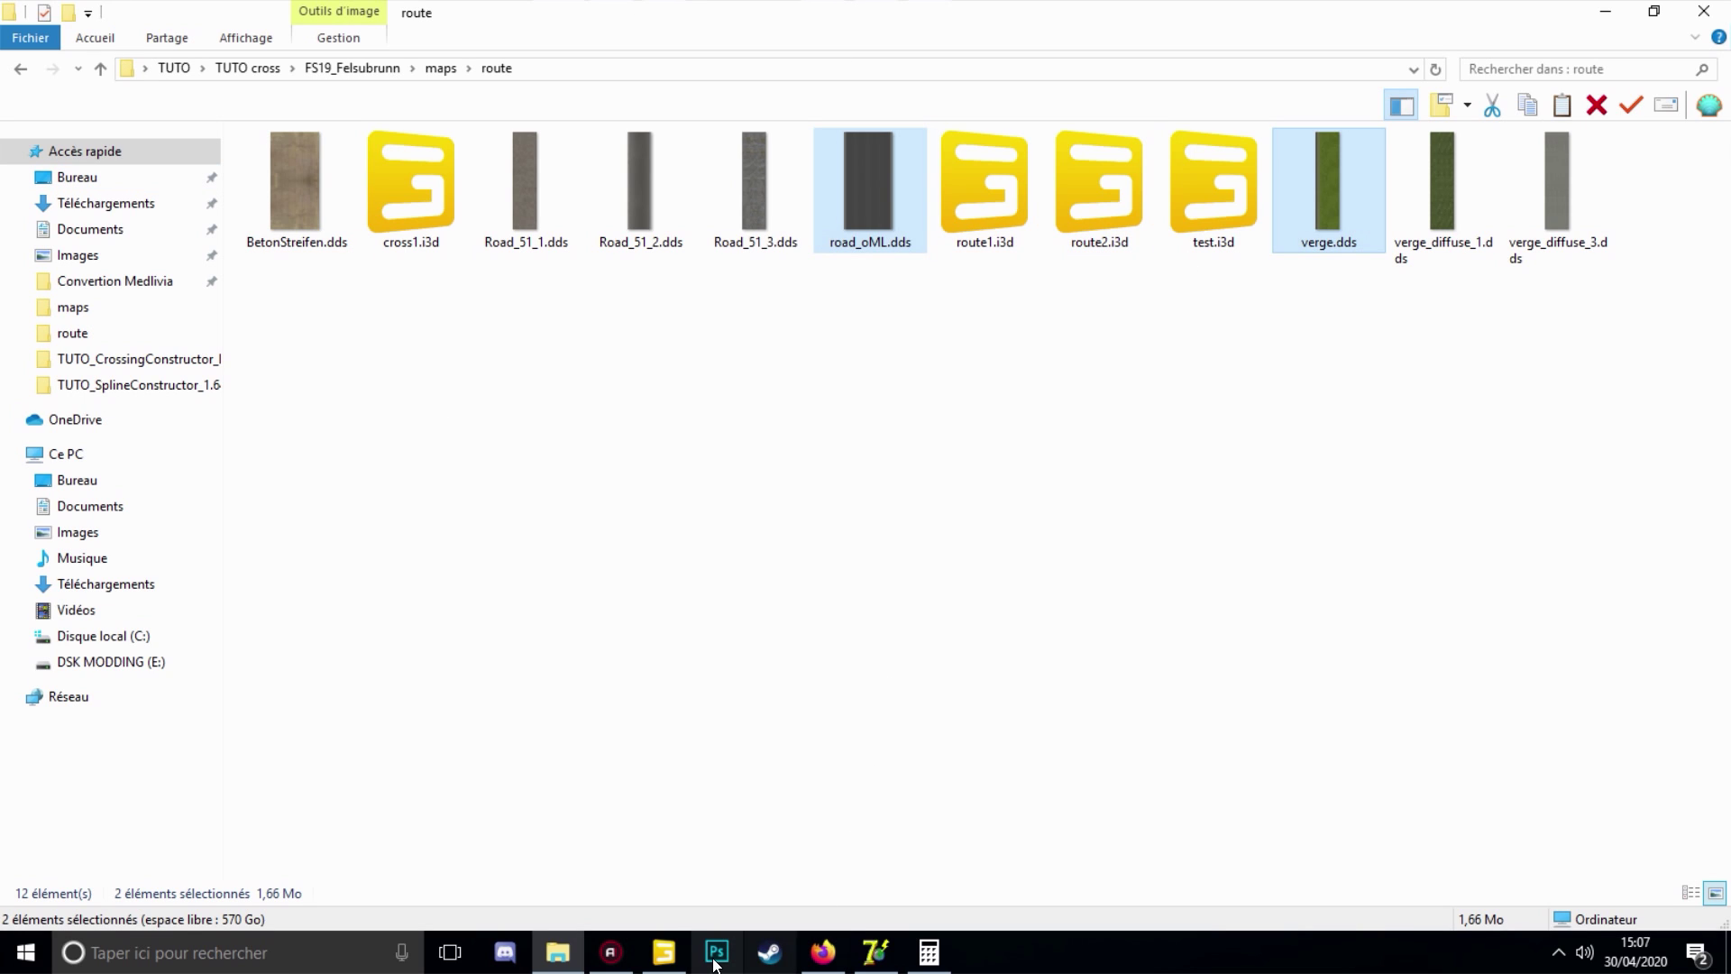
# Switch to GIANTS Editor, select the X_64.5_182 crossing to view its mesh, and return to the route folder
pyautogui.click(663, 952)
pyautogui.click(1029, 462)
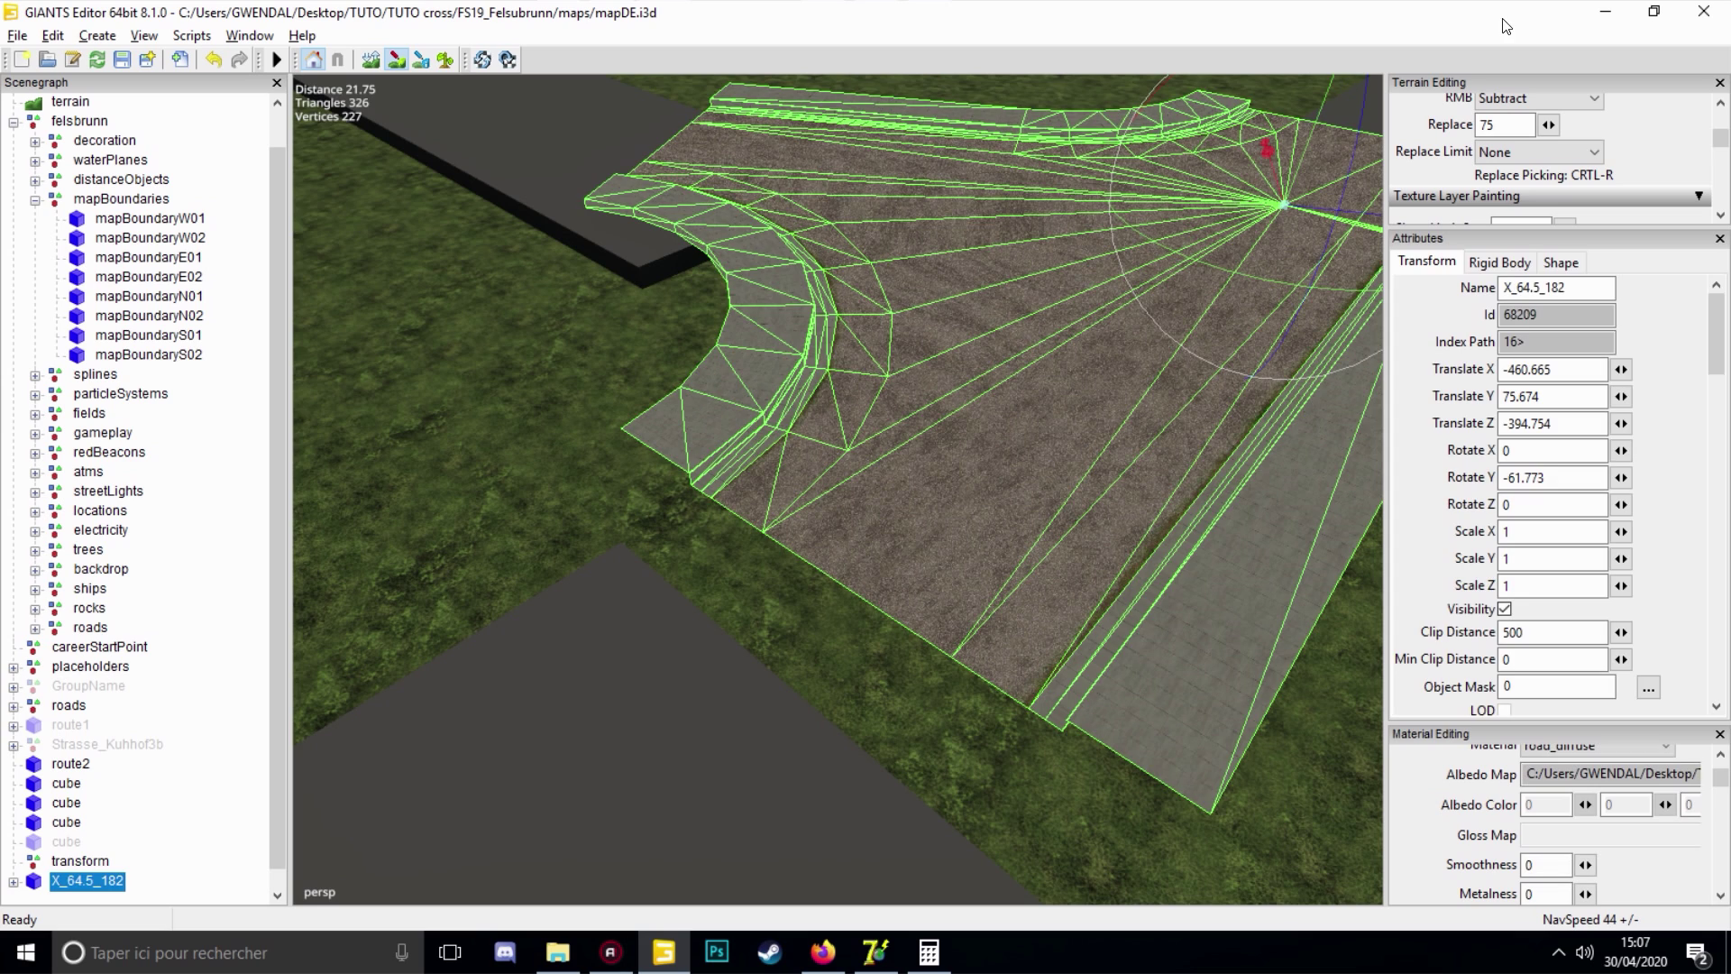
pyautogui.click(1607, 11)
# Delete route1.i3d, route2.i3d, test.i3d and cross1.i3d from the route folder
pyautogui.moveTo(1007, 312); pyautogui.dragTo(1215, 239)
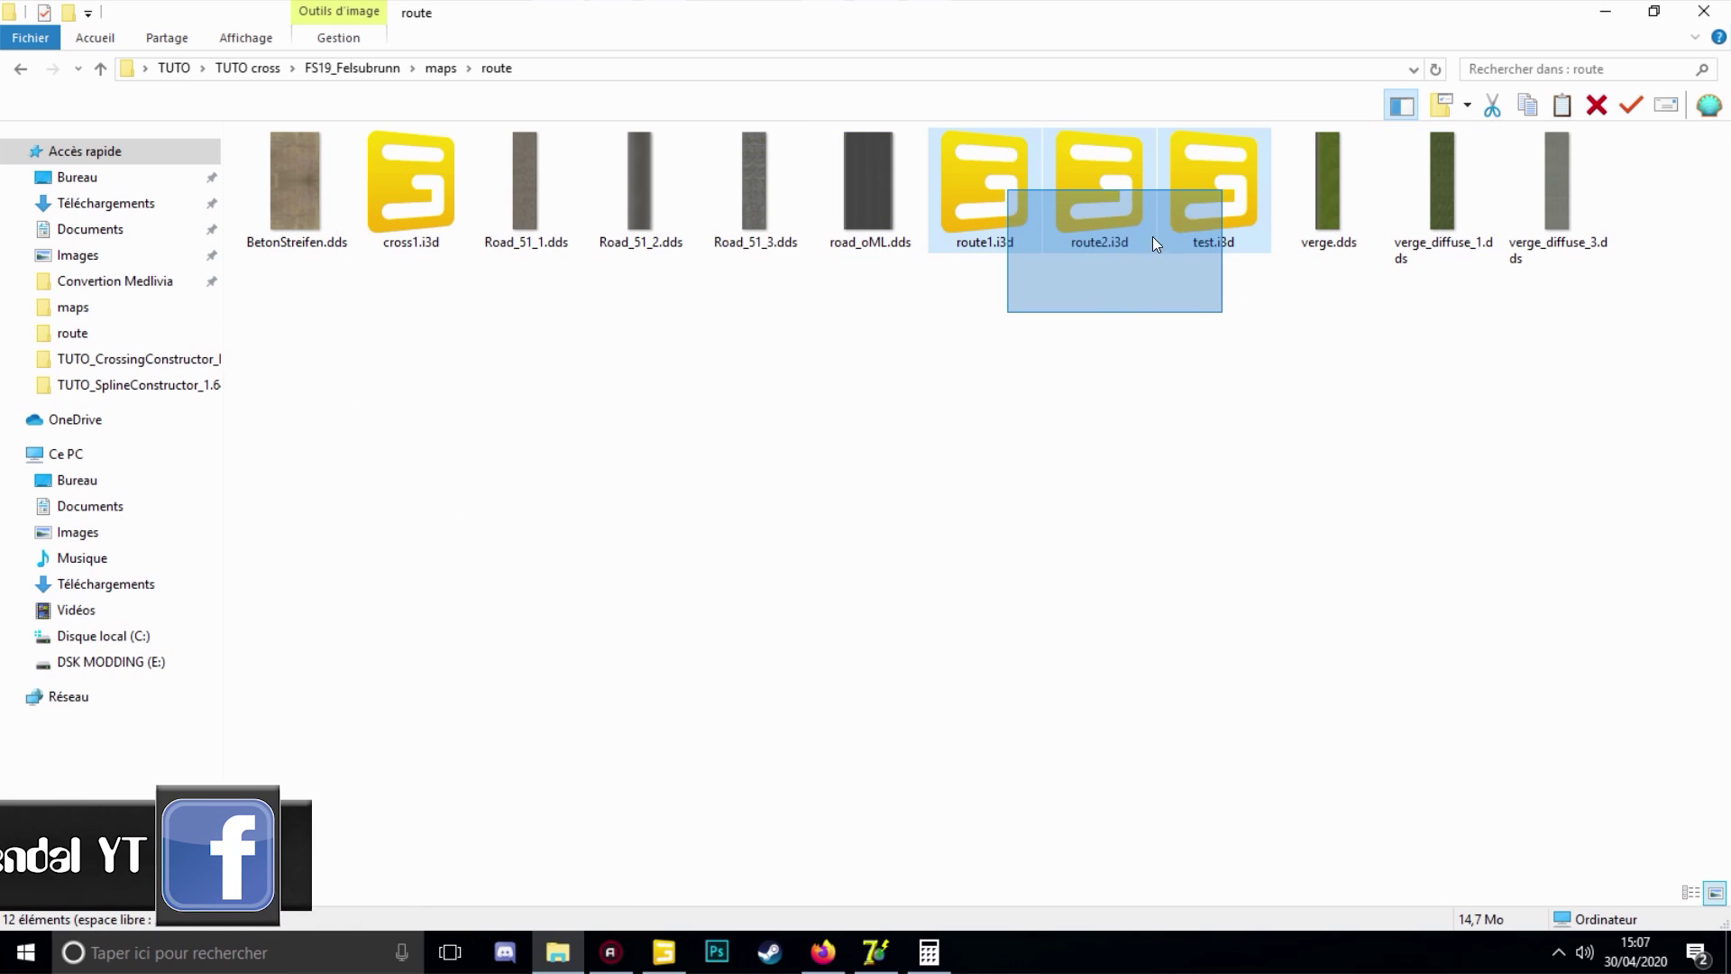
pyautogui.press('Delete')
pyautogui.click(404, 220)
pyautogui.press('Delete')
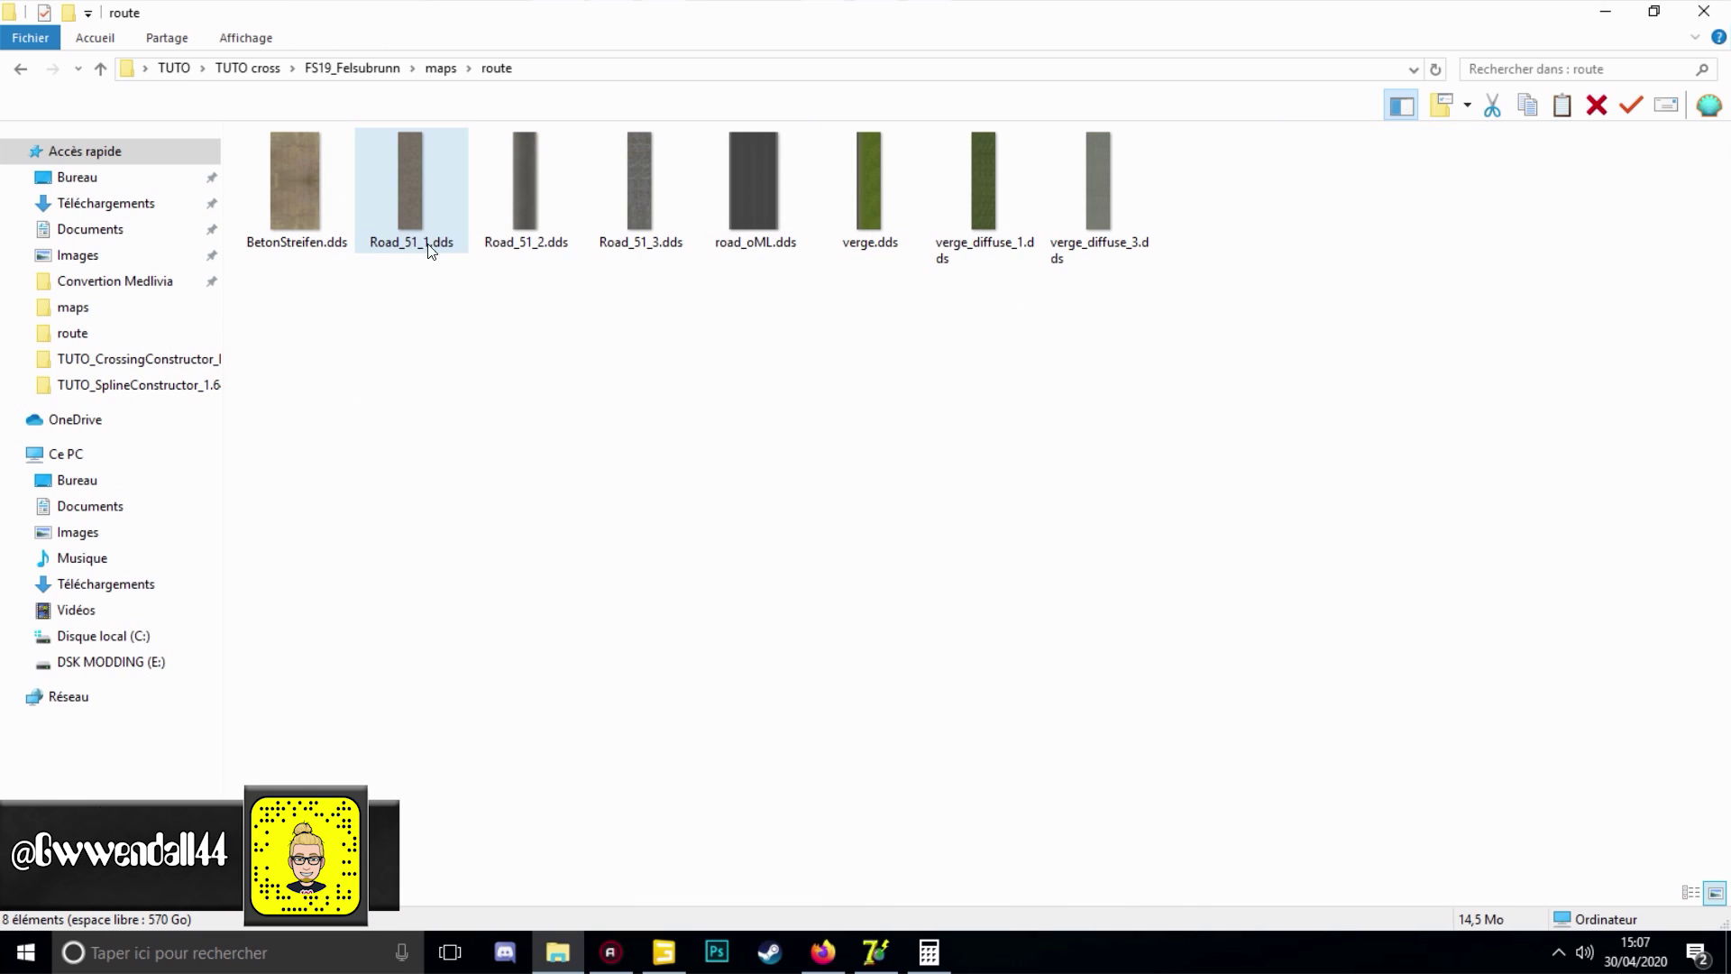